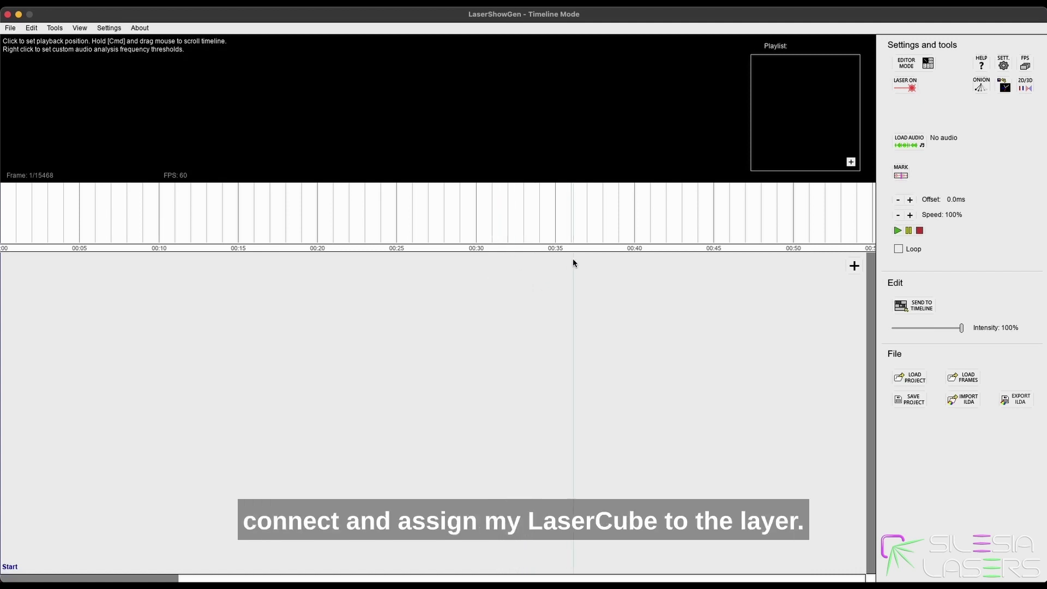
Turn on the laser for the live DAC preview of the test frame and load the lc 2.5pro settings profile
click(1005, 67)
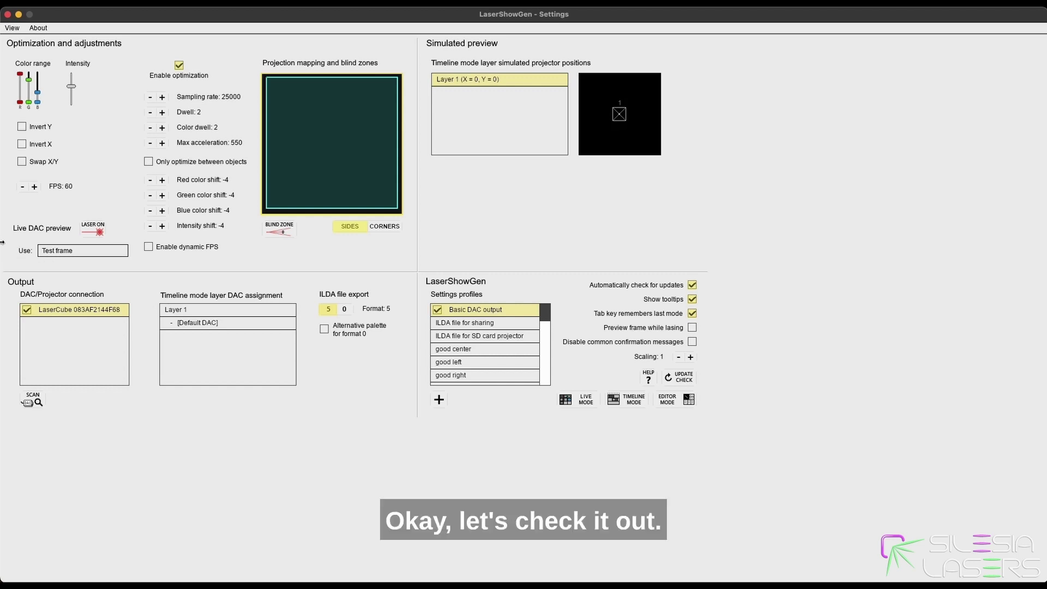
click(106, 236)
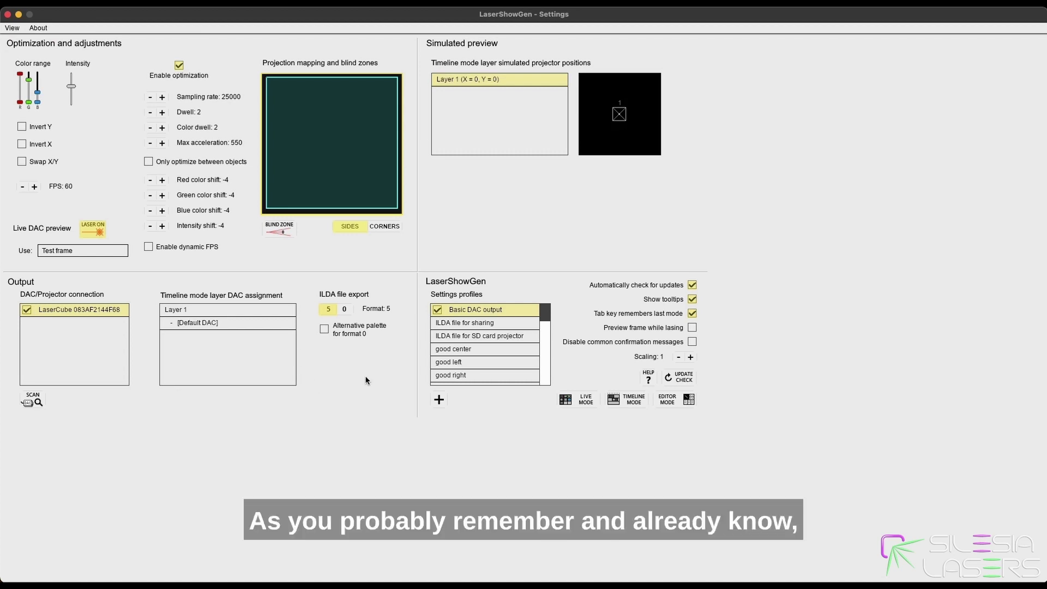
scroll(482, 360, down, 5)
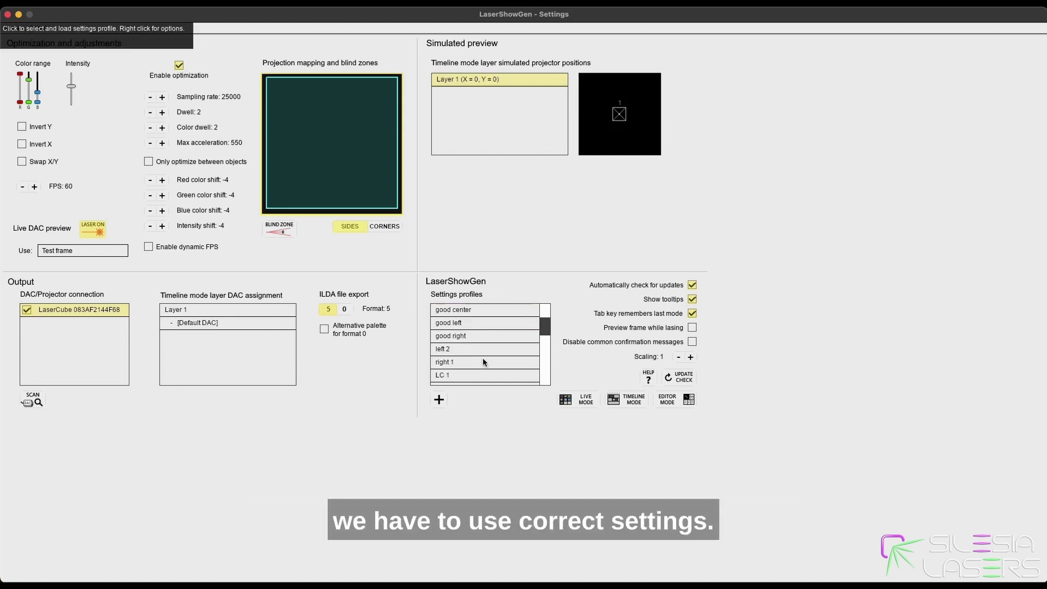
click(469, 337)
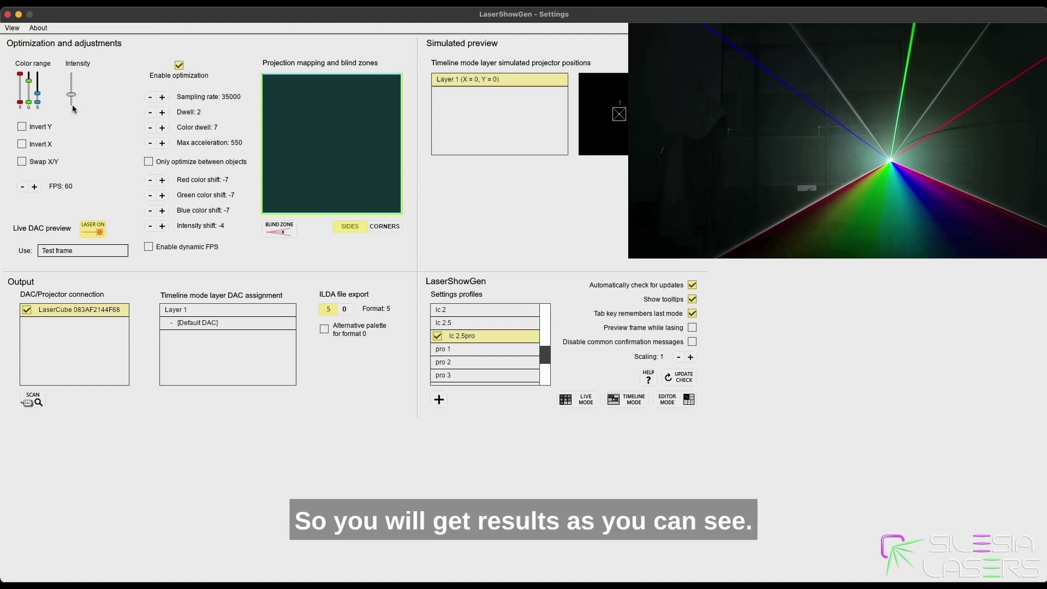
drag(71, 94, 77, 94)
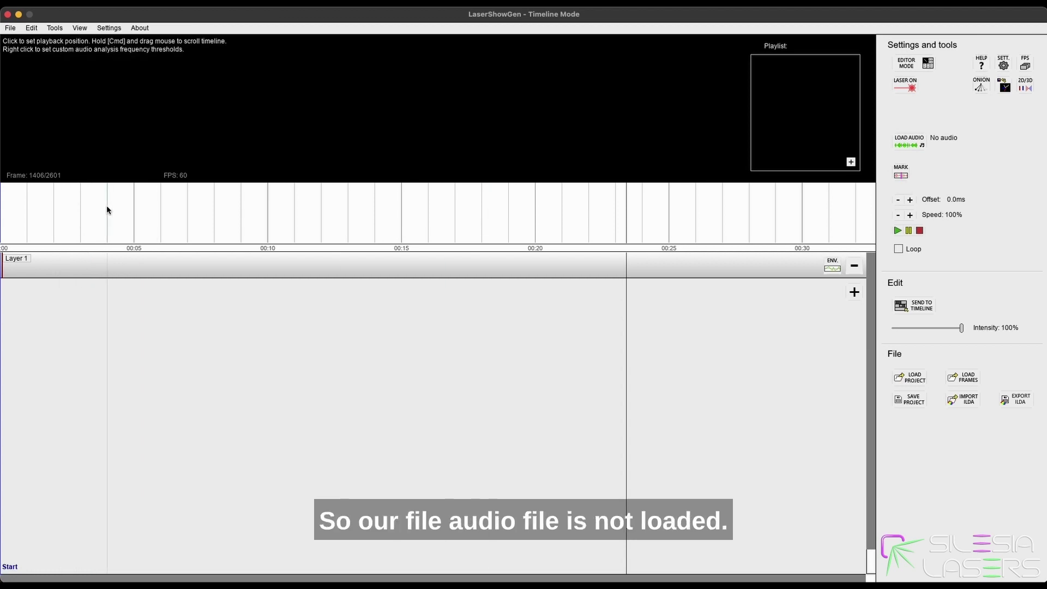
Load the audio file Jarecky - Loud & Clear.mp3 into the timeline and show its whole waveform
scroll(114, 229, down, 3)
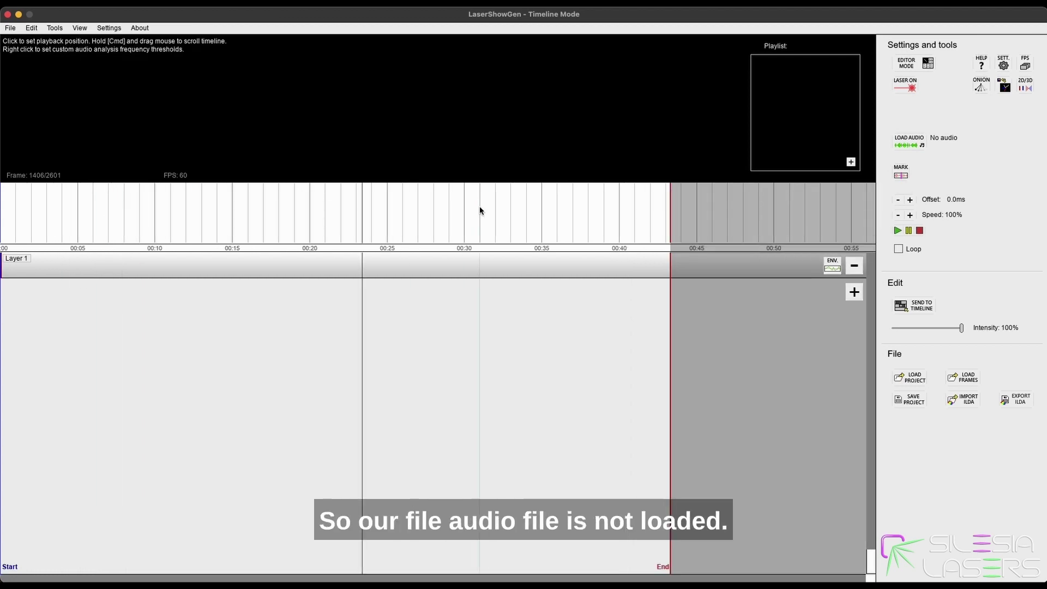
click(909, 144)
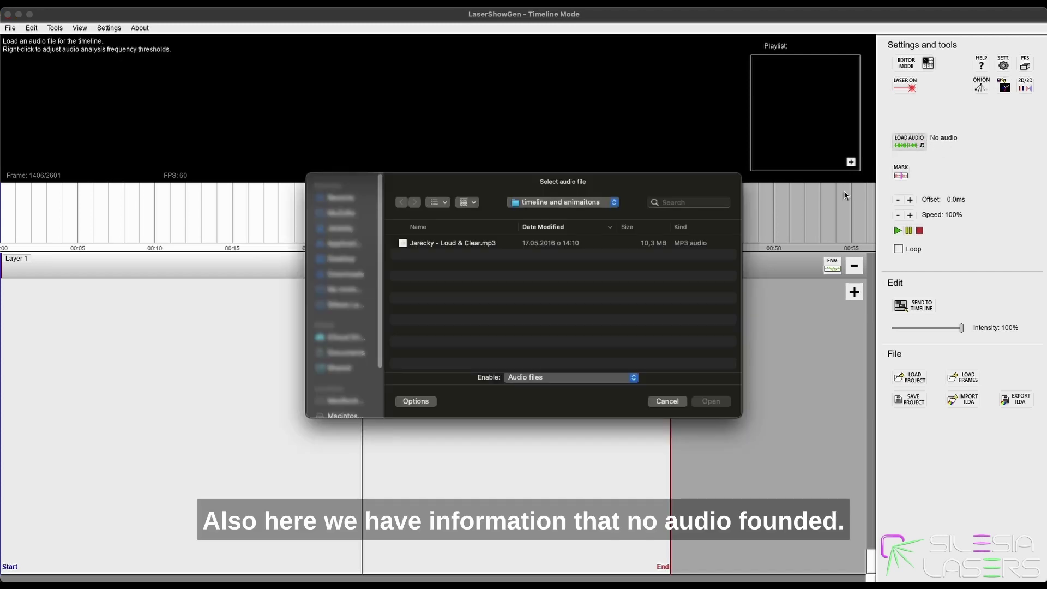
click(434, 244)
key(Return)
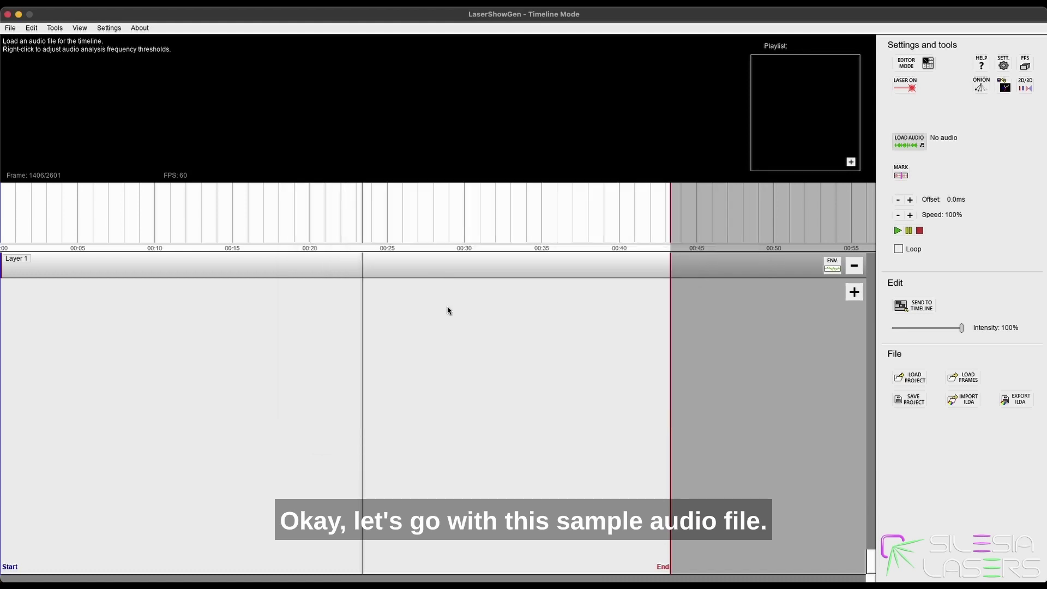
scroll(292, 366, down, 8)
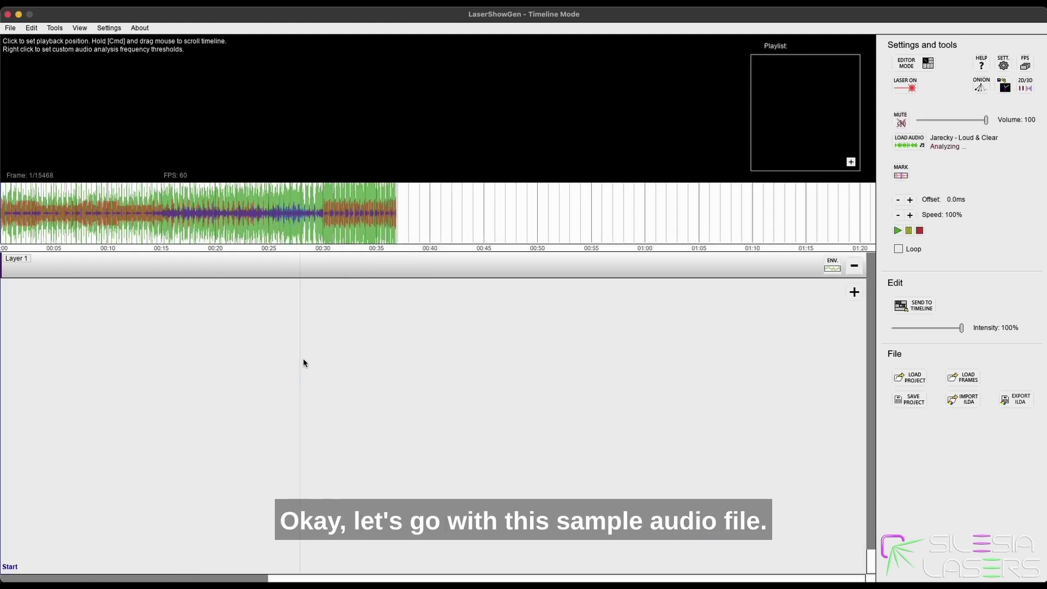
scroll(237, 312, down, 2)
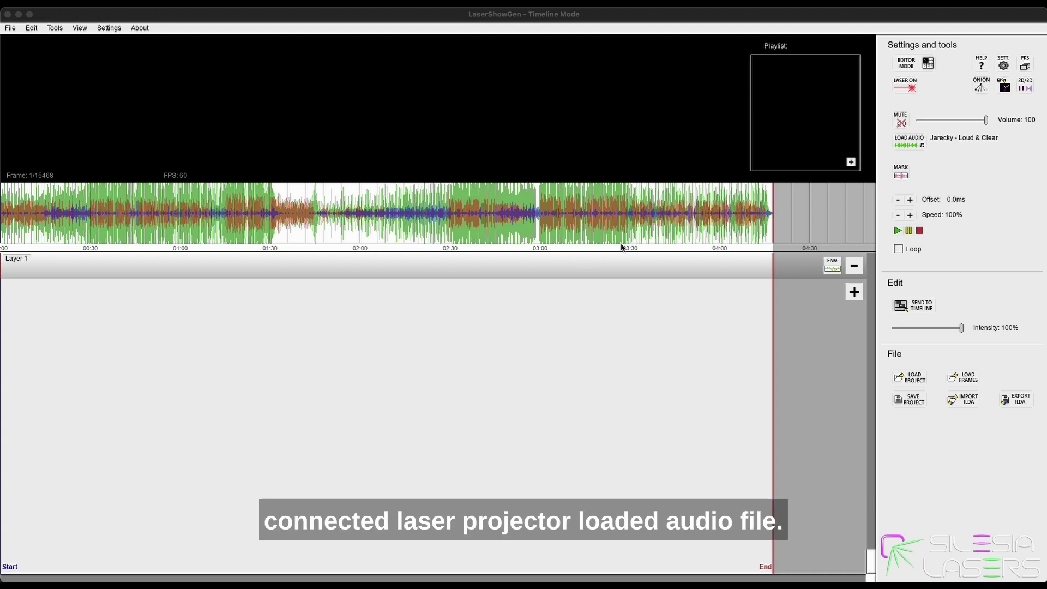
Play the opening seconds of the track, with the waveform's beginning shown in detail above Layer 1
click(52, 269)
click(147, 267)
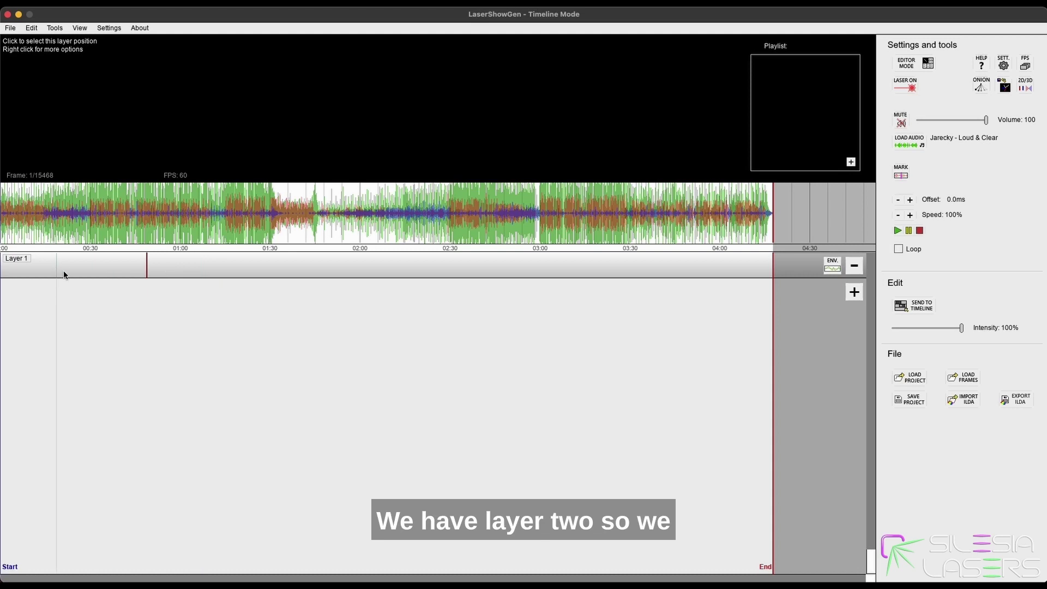
scroll(6, 235, up, 10)
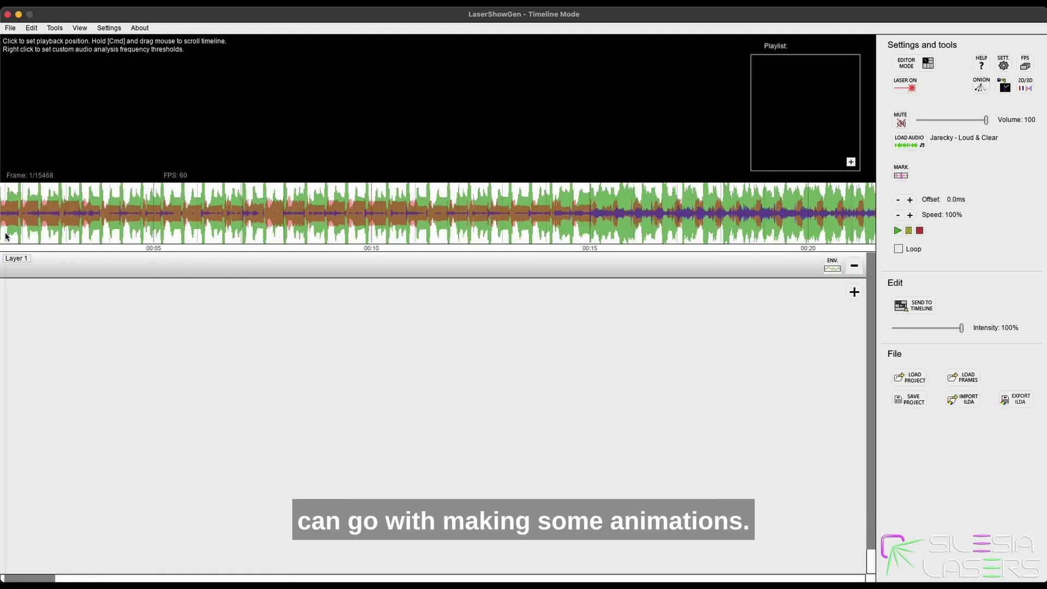
scroll(7, 234, up, 5)
key(space)
scroll(18, 227, up, 2)
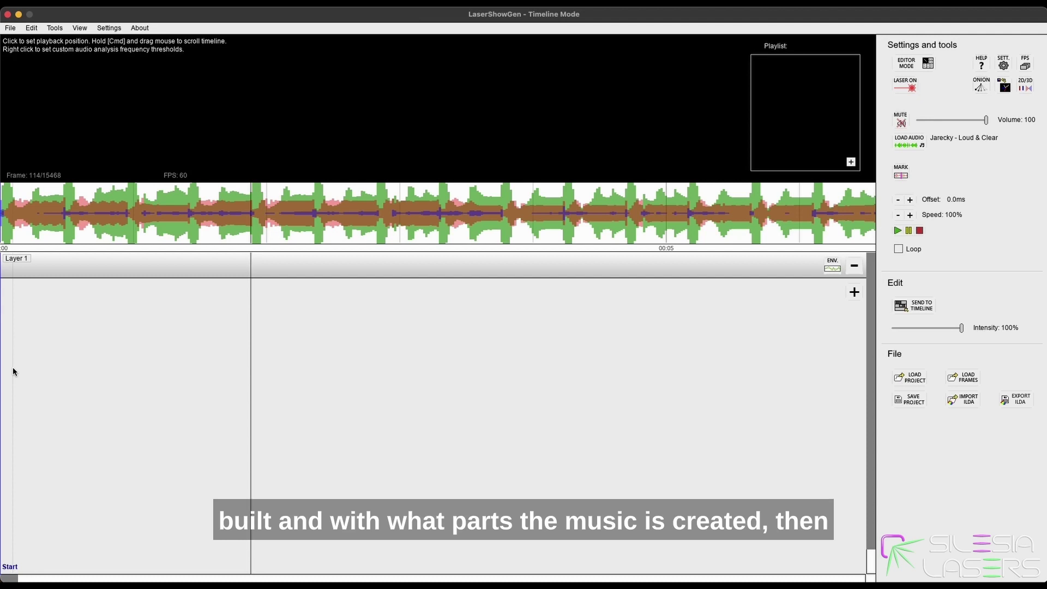
Replay the track from its first beat and set the playback position on the new phrase's kick drum at frame 452
click(11, 223)
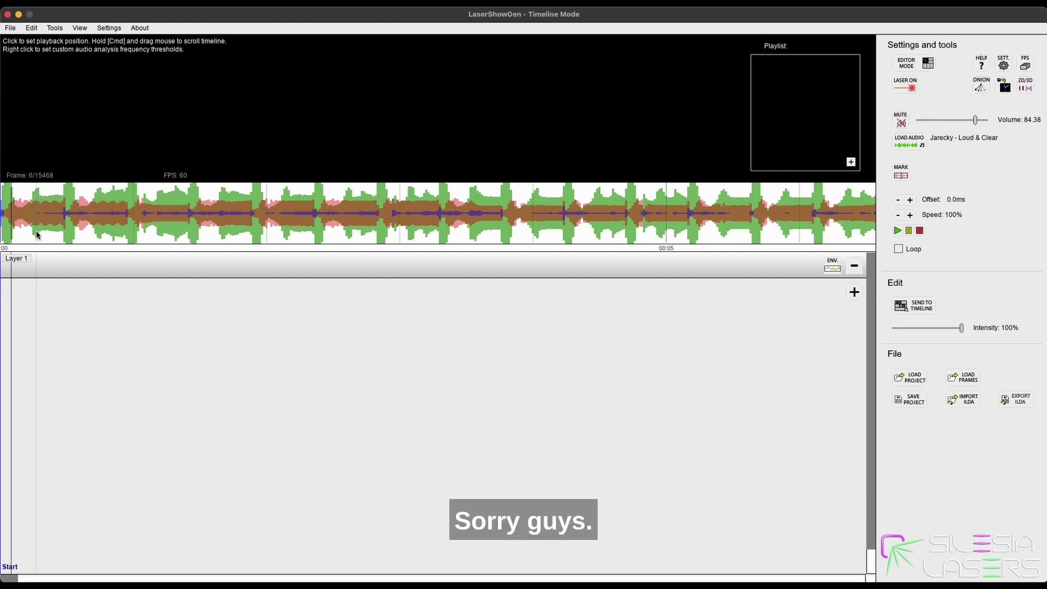
key(space)
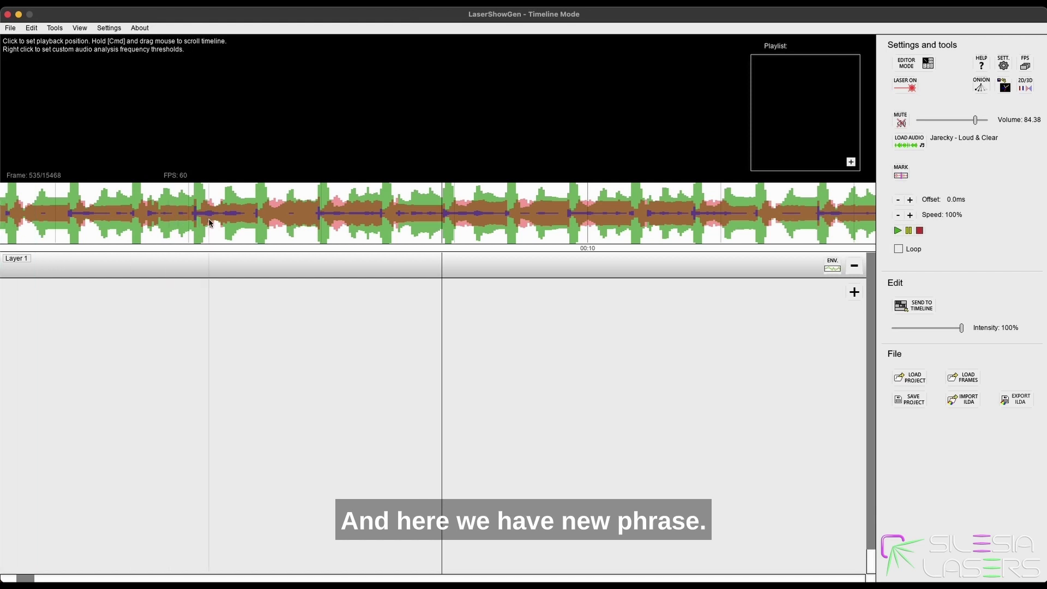
click(194, 220)
click(257, 190)
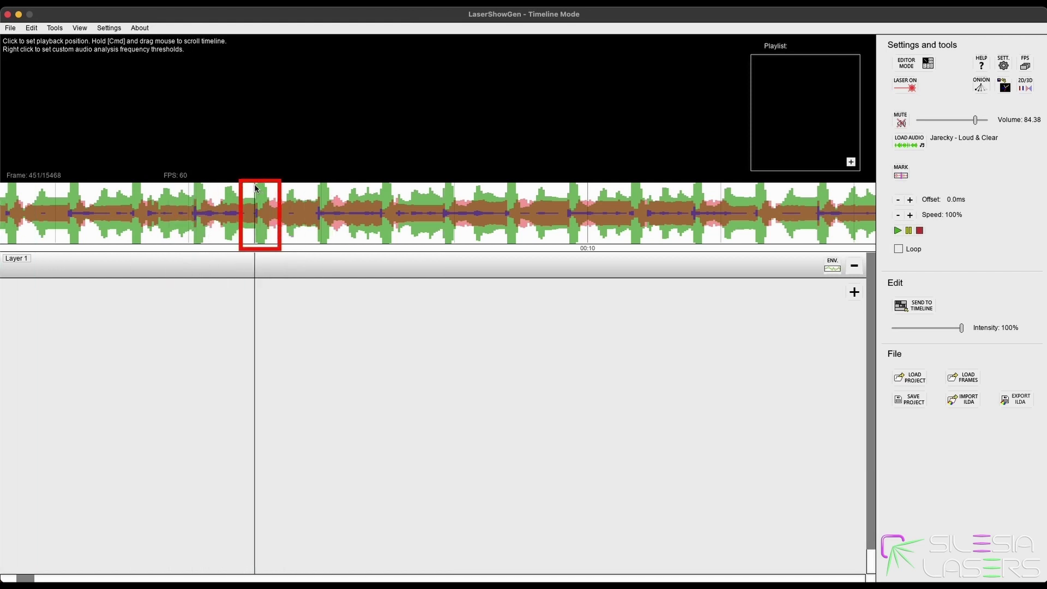
click(257, 190)
click(258, 191)
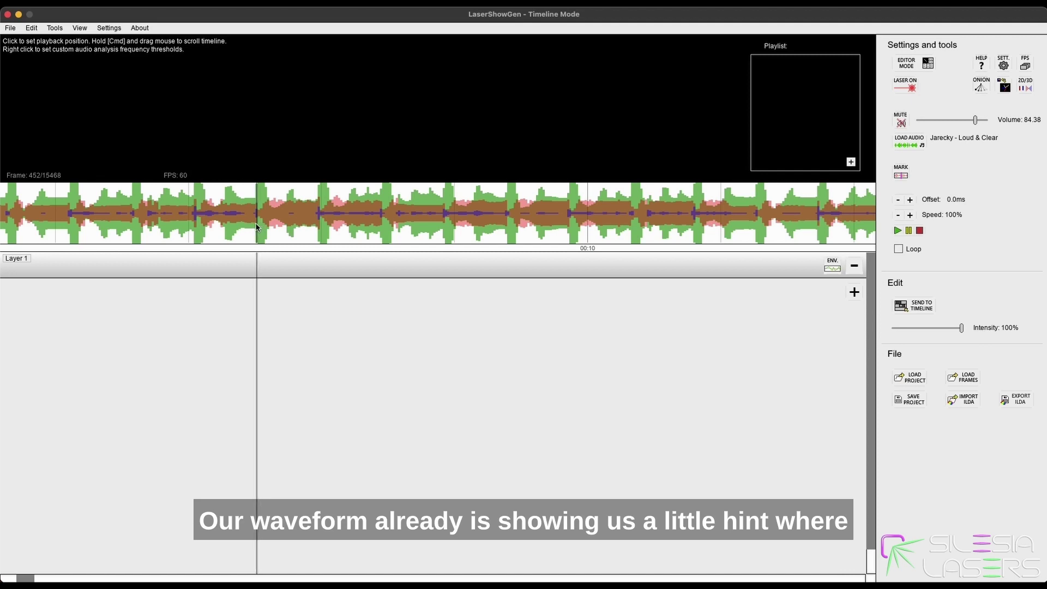
Examine the start of the kick drum in the waveform and play on past 00:15 to hear the following phrase
scroll(261, 212, up, 5)
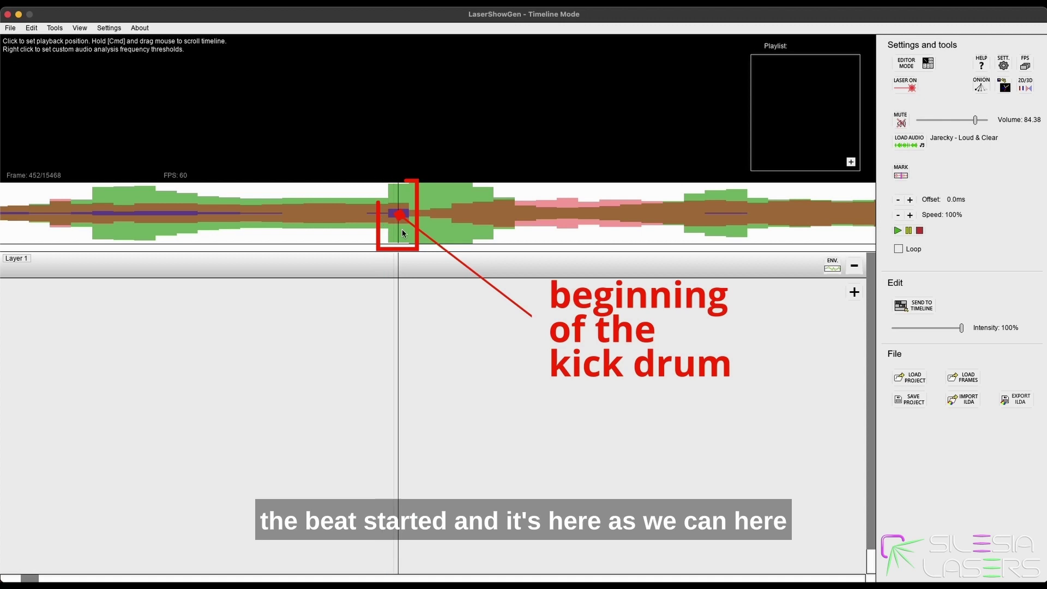
scroll(397, 233, up, 2)
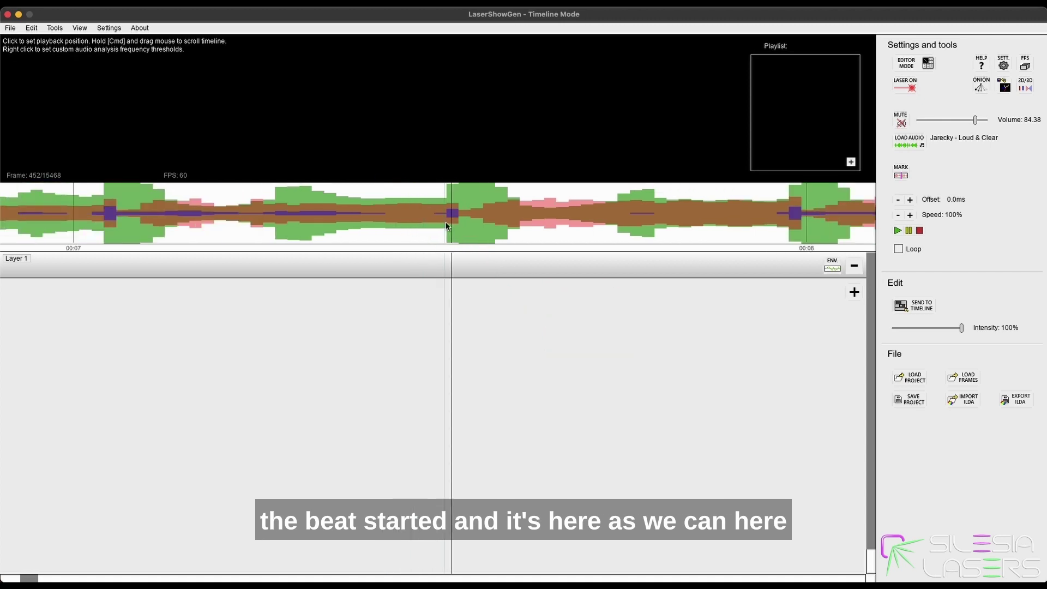
scroll(461, 224, down, 3)
scroll(502, 223, down, 2)
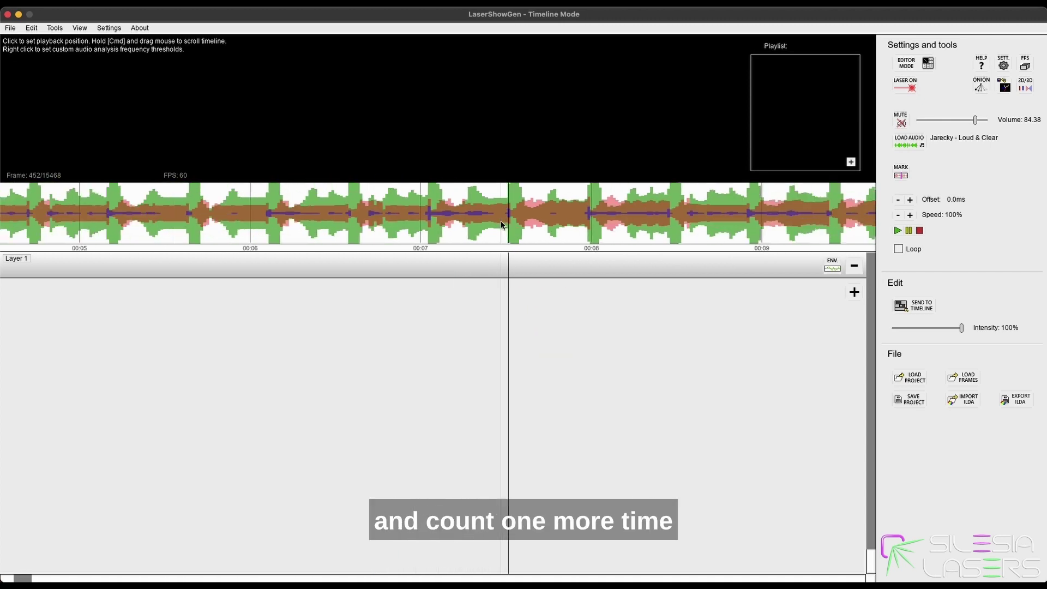
scroll(533, 228, down, 2)
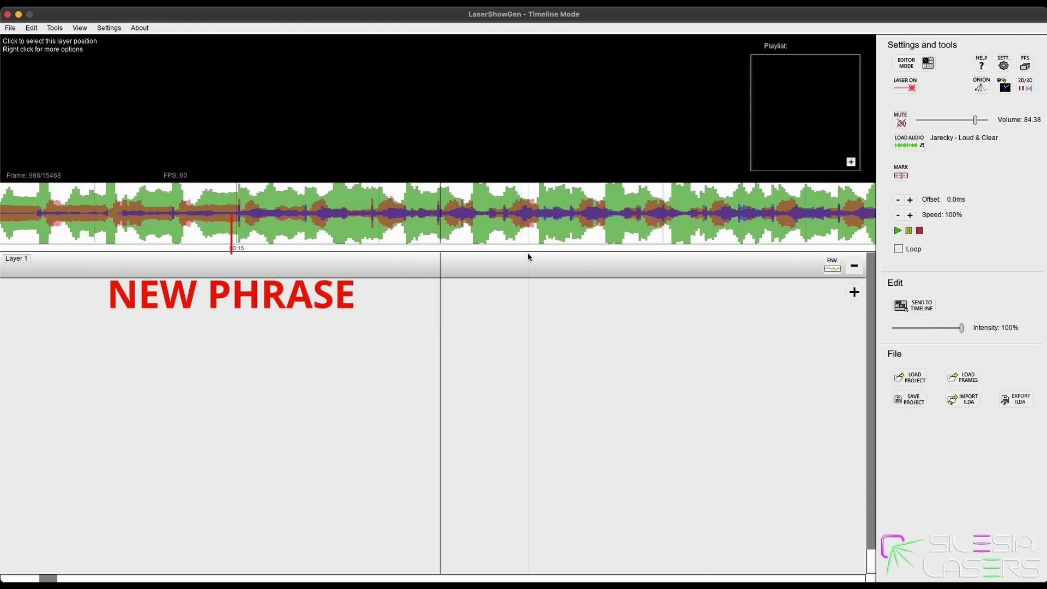
key(space)
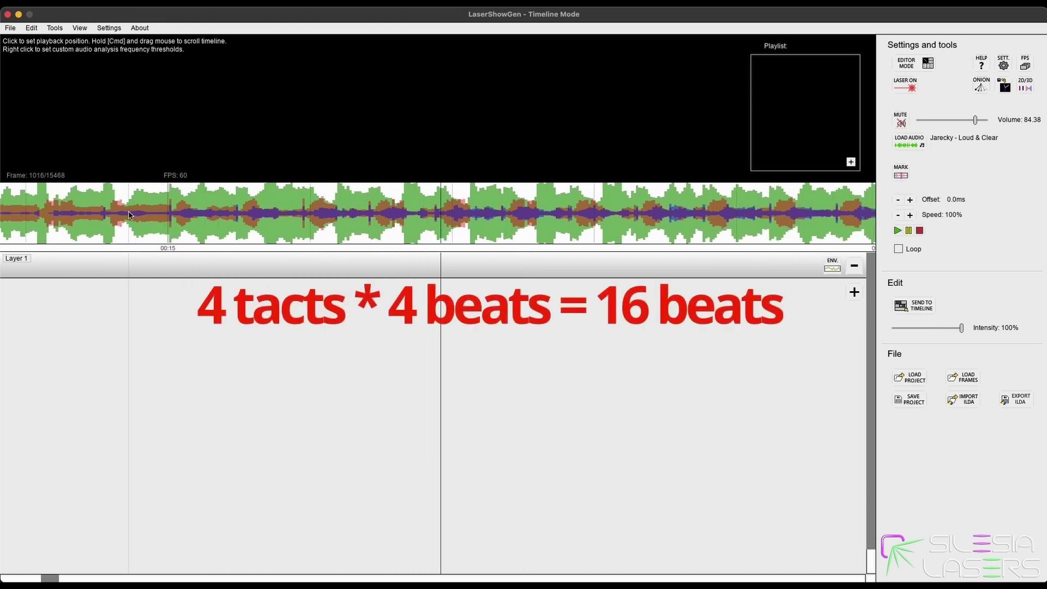
Set the playback position at frame 902, on the beat just after 00:15 where the new phrase starts
click(143, 212)
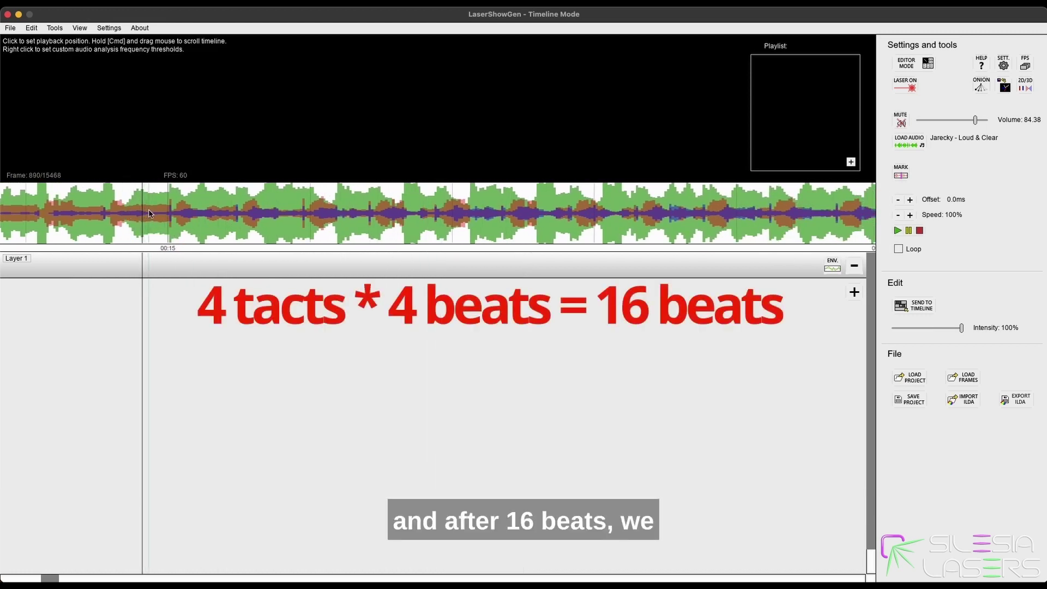
scroll(168, 207, up, 3)
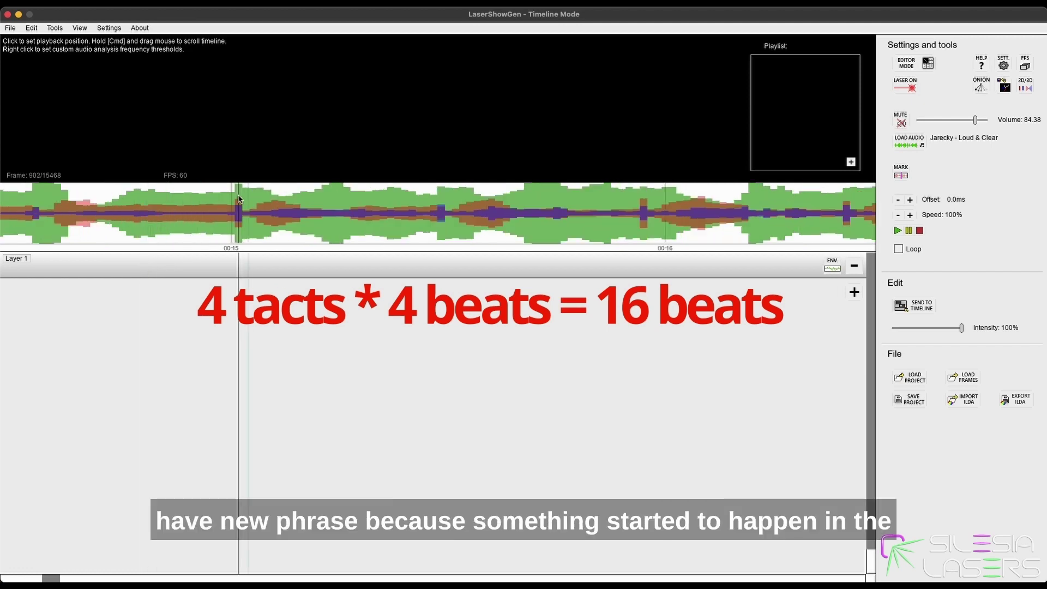
click(238, 200)
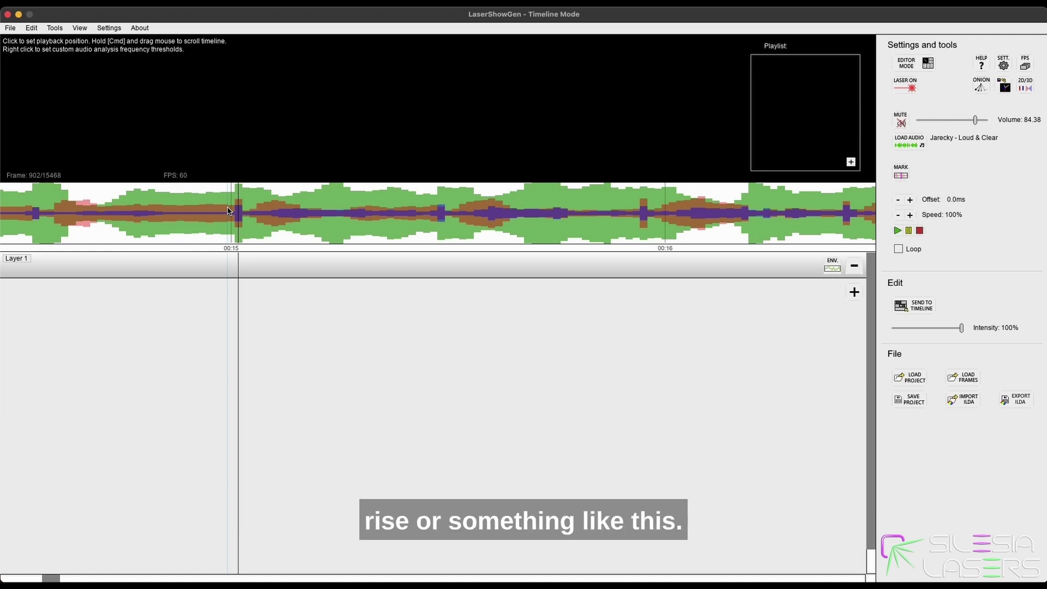
Examine the waveform before and after the phrase change at 00:15, both in overview and in close detail
scroll(226, 216, down, 2)
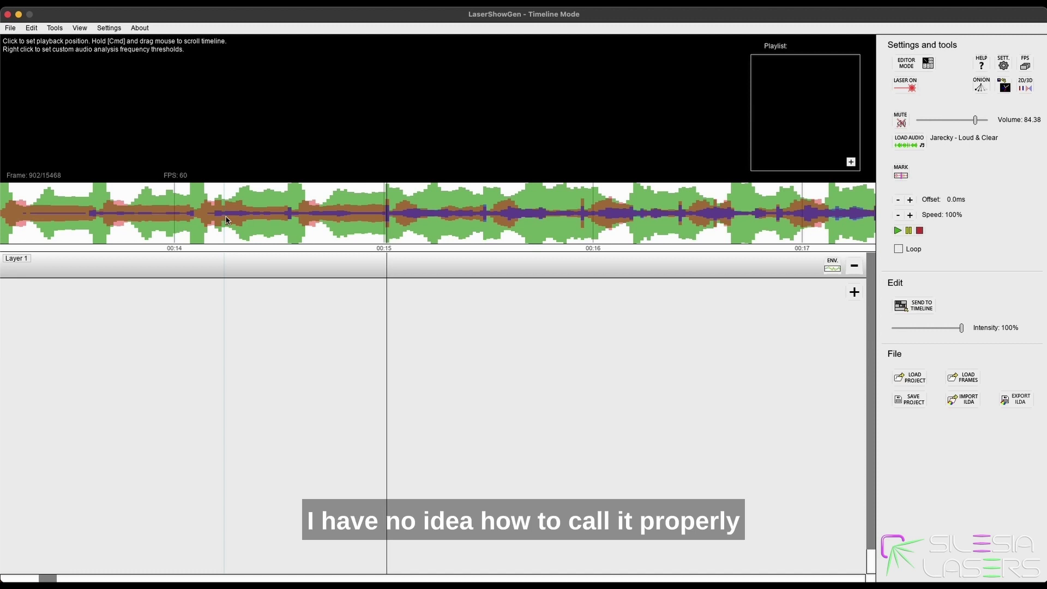
scroll(228, 220, up, 2)
scroll(279, 219, up, 2)
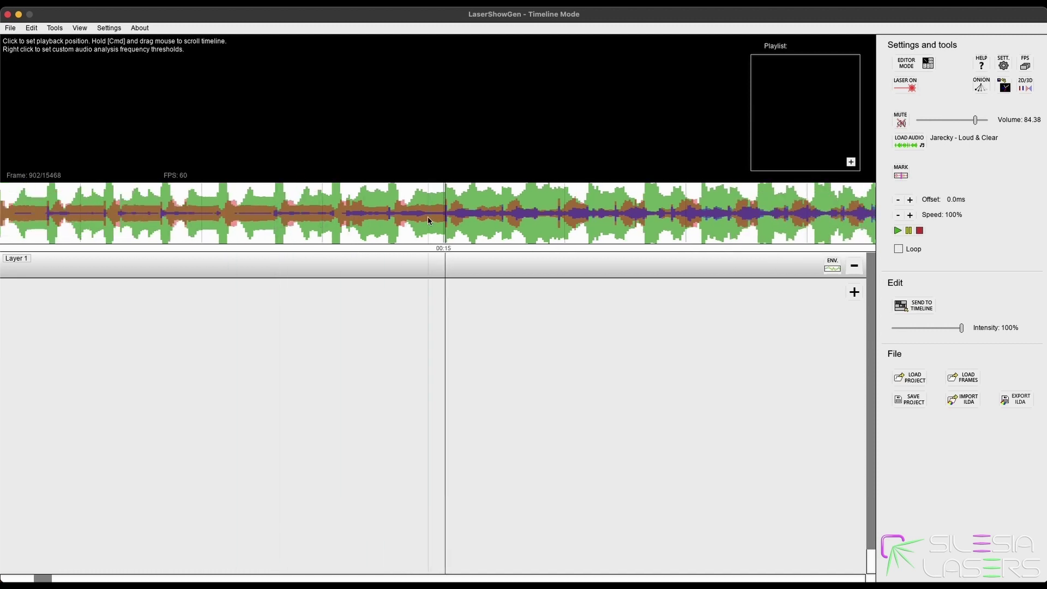
scroll(436, 220, down, 3)
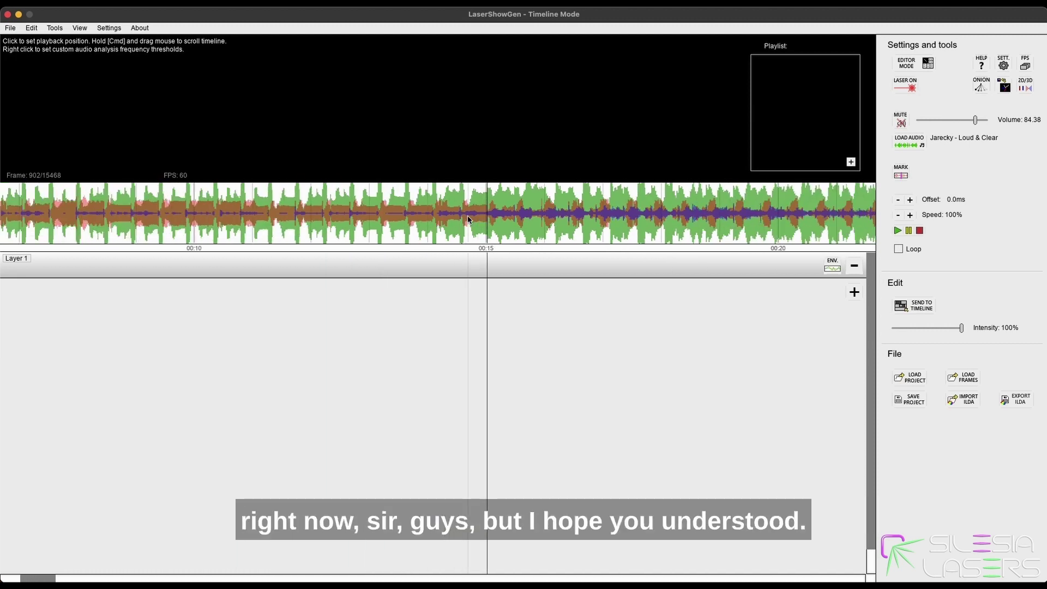
scroll(468, 221, down, 1)
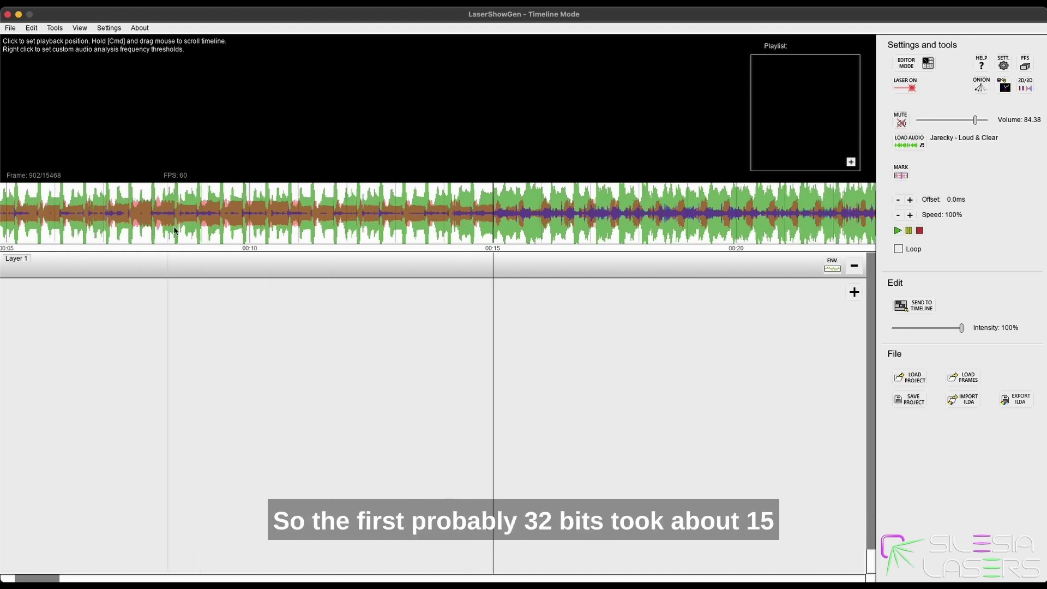
scroll(201, 224, down, 2)
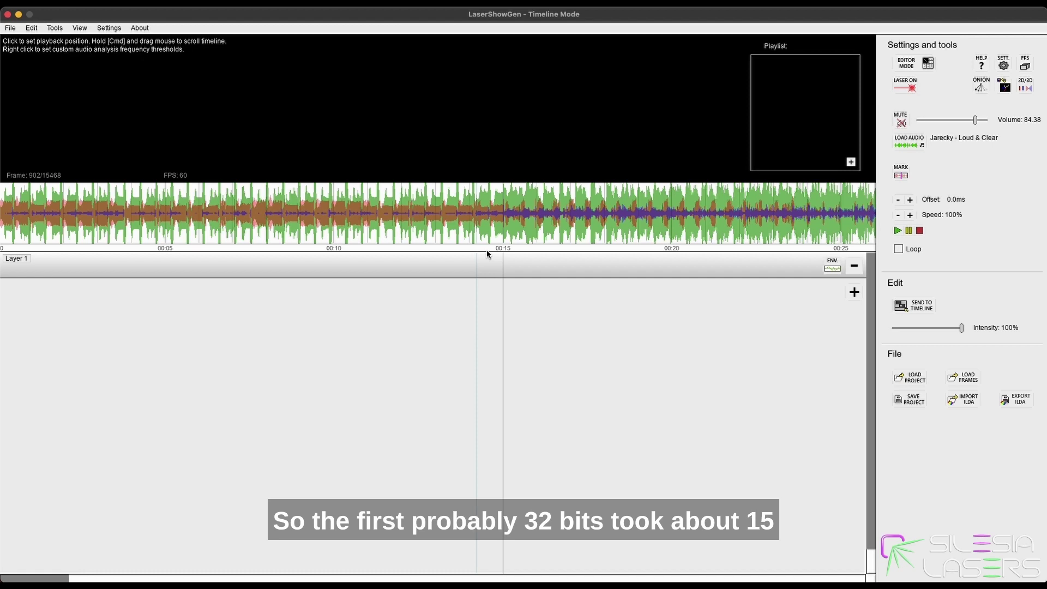
scroll(499, 235, up, 2)
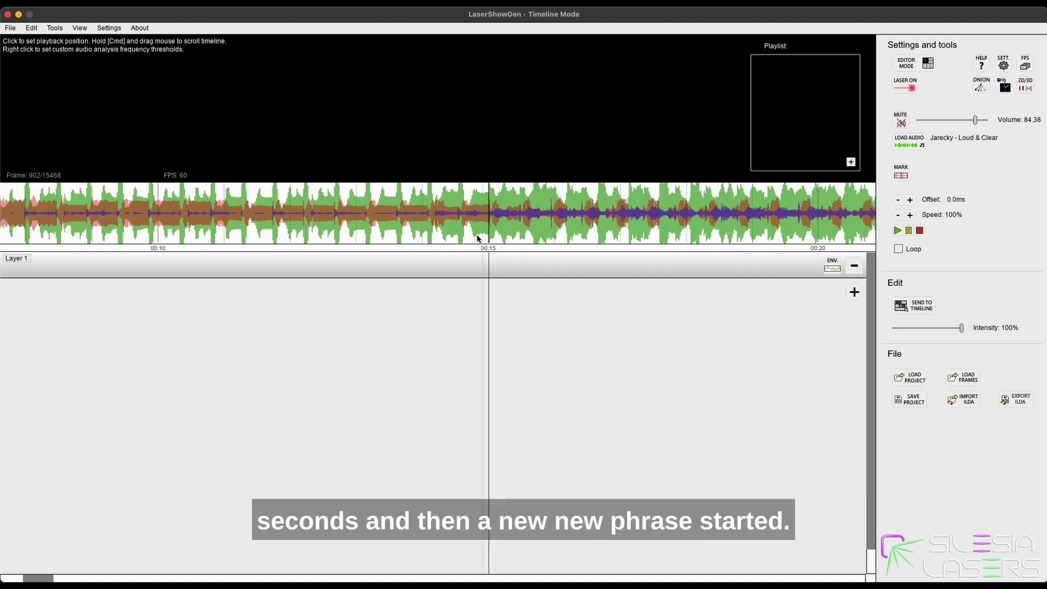
scroll(455, 240, up, 2)
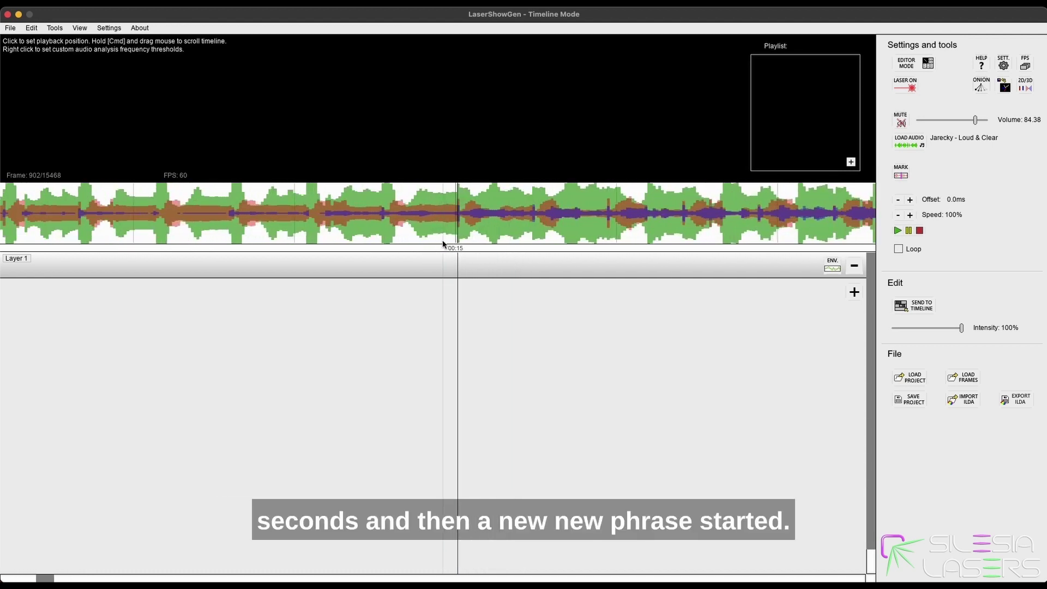
scroll(443, 244, down, 2)
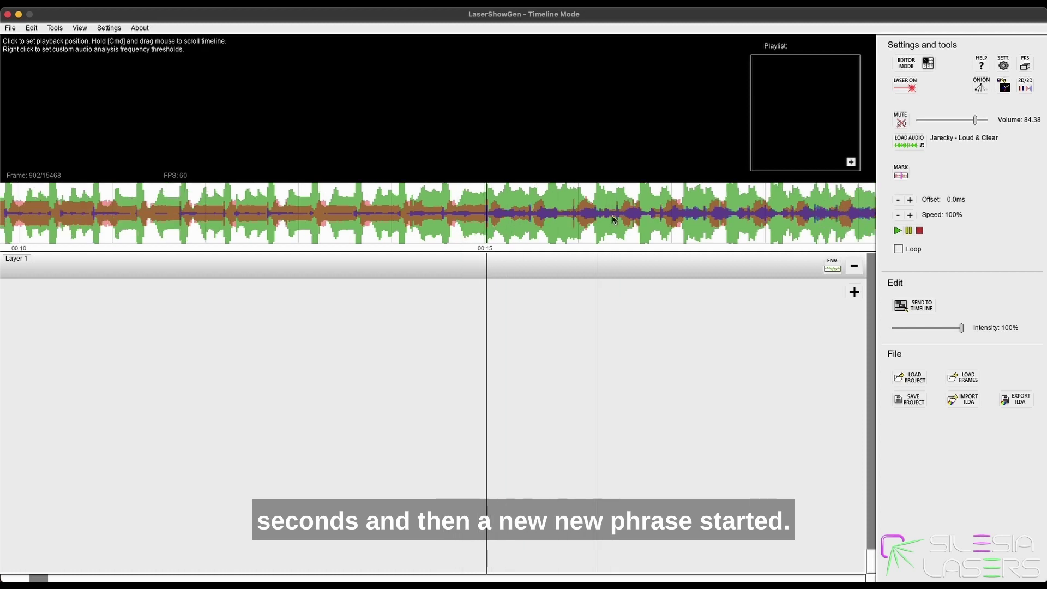
scroll(520, 233, down, 2)
scroll(518, 229, up, 4)
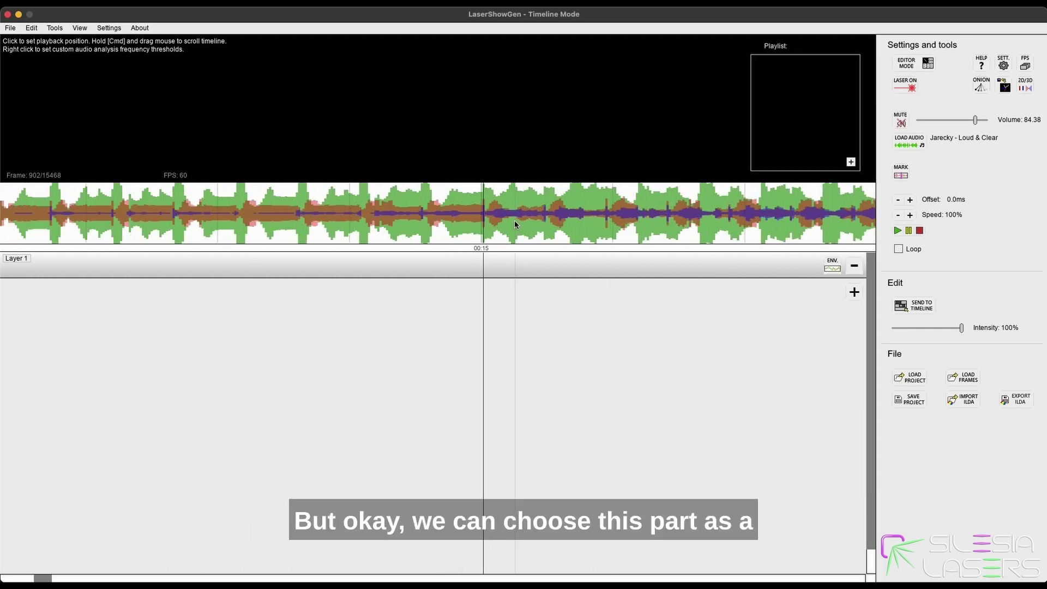
scroll(493, 226, up, 4)
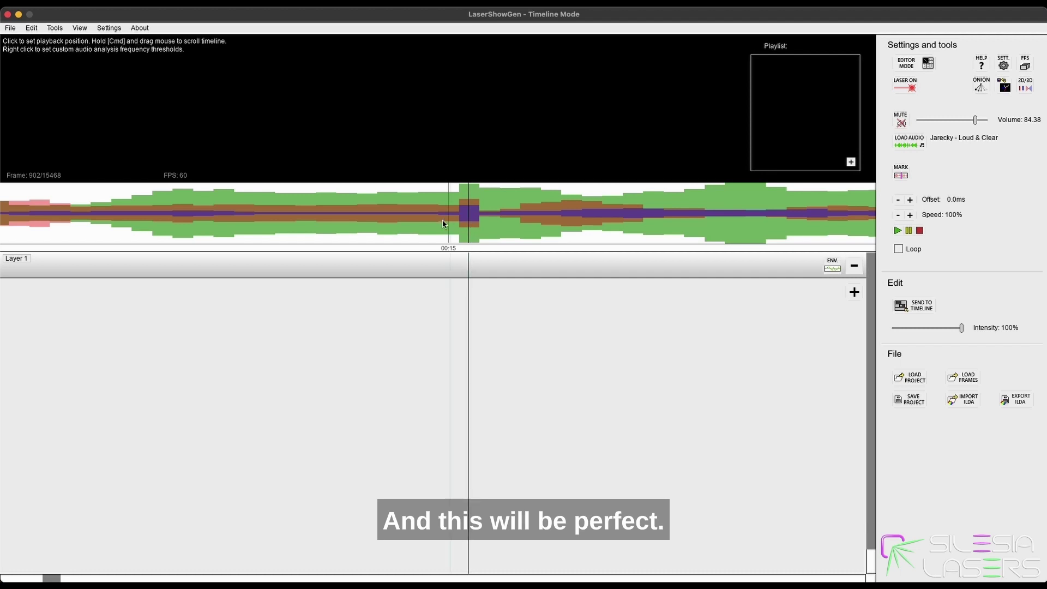
Place the Layer 1 marker at frame 902 on the phrase's first beat and return the playback position to it
click(472, 217)
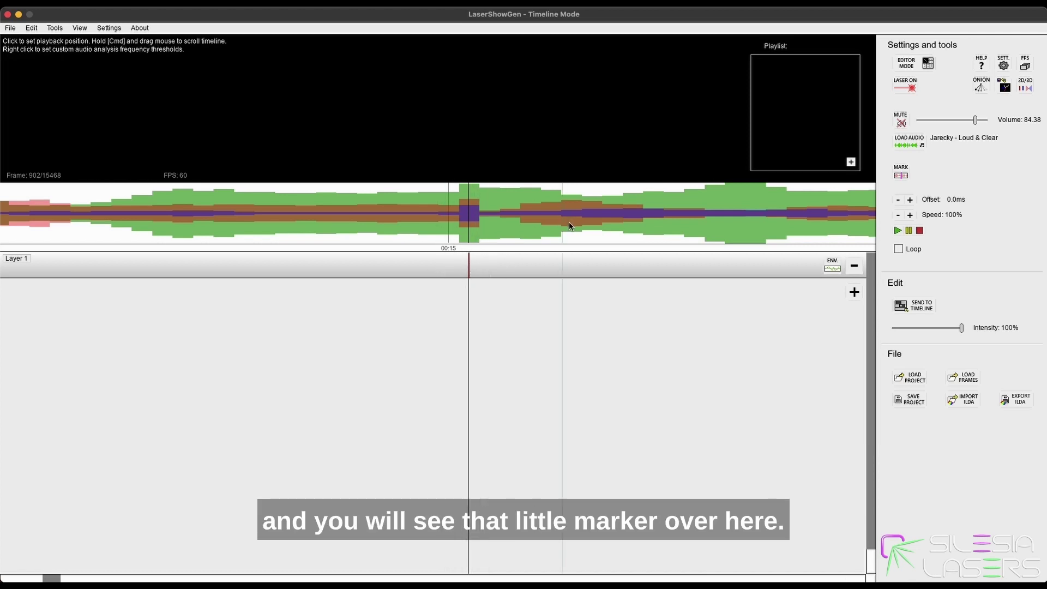
click(734, 215)
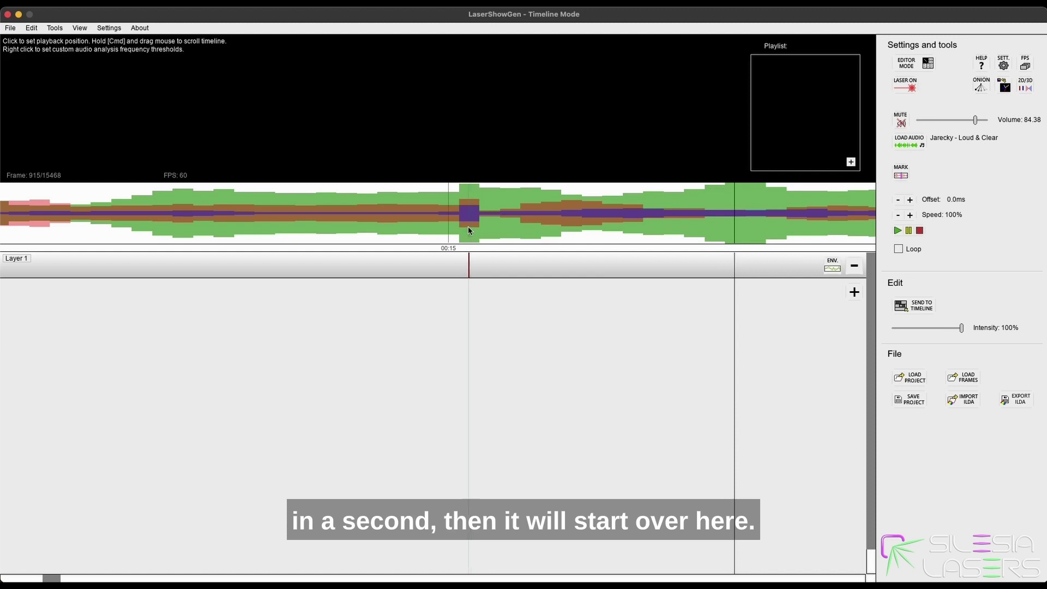
scroll(469, 231, up, 5)
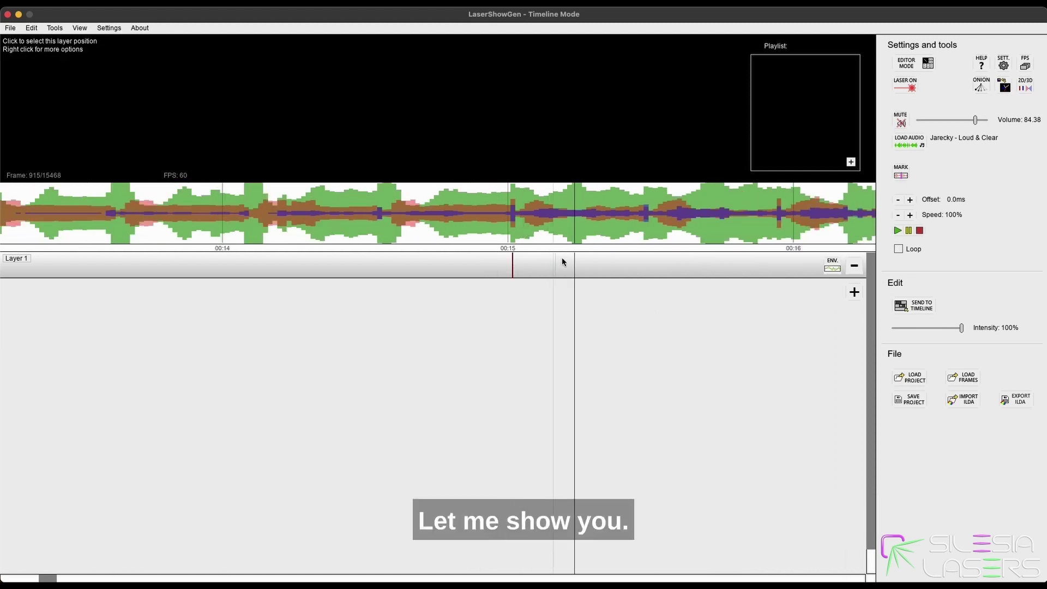
click(515, 213)
scroll(515, 221, up, 3)
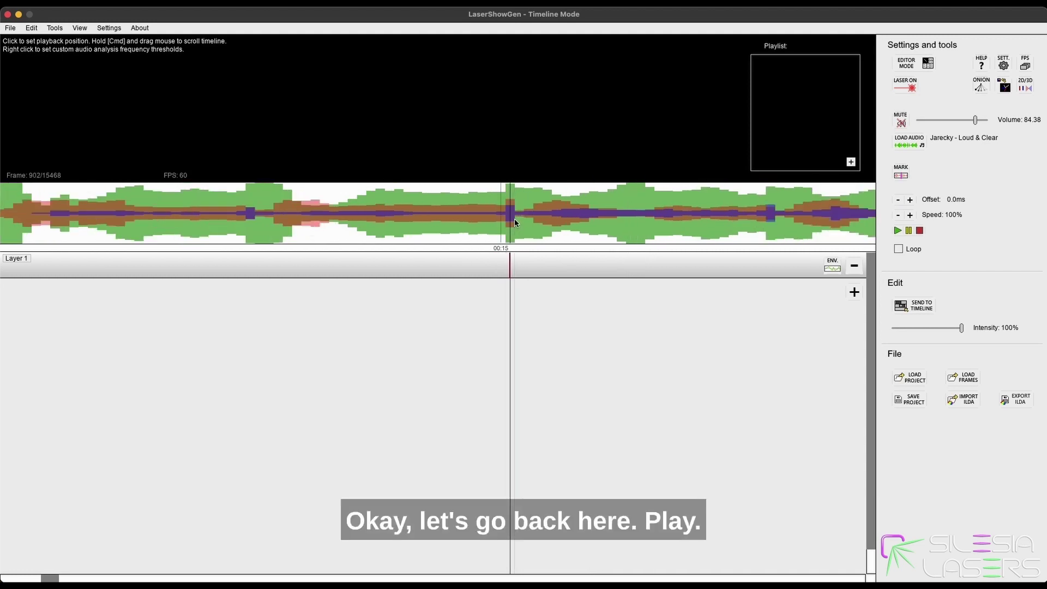
Play the phrase from frame 902 for about four seconds, then pause and examine the waveform around the marker
key(space)
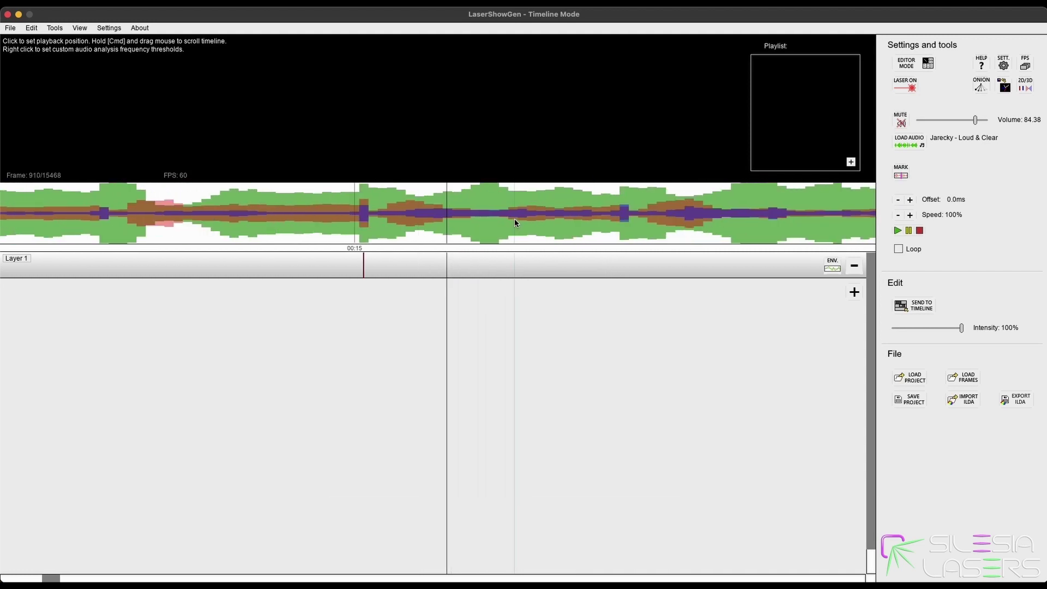
scroll(528, 225, down, 5)
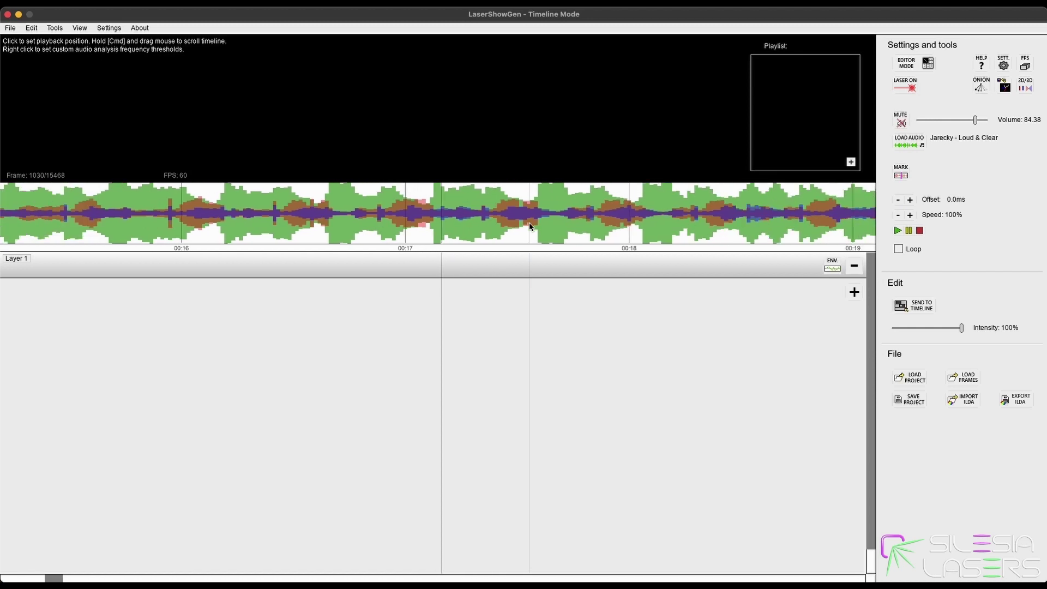
key(space)
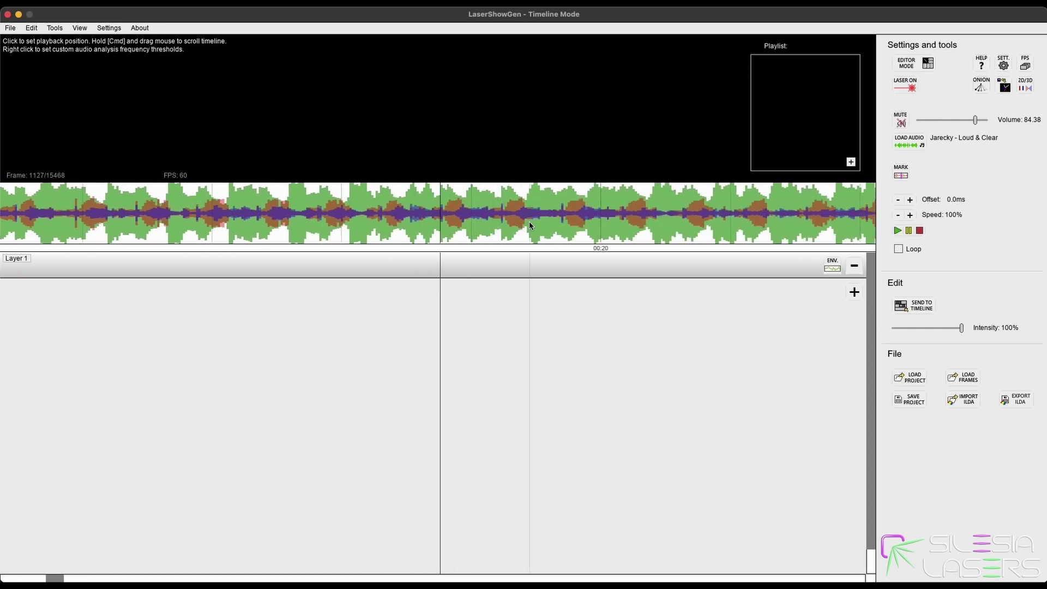
scroll(526, 222, down, 2)
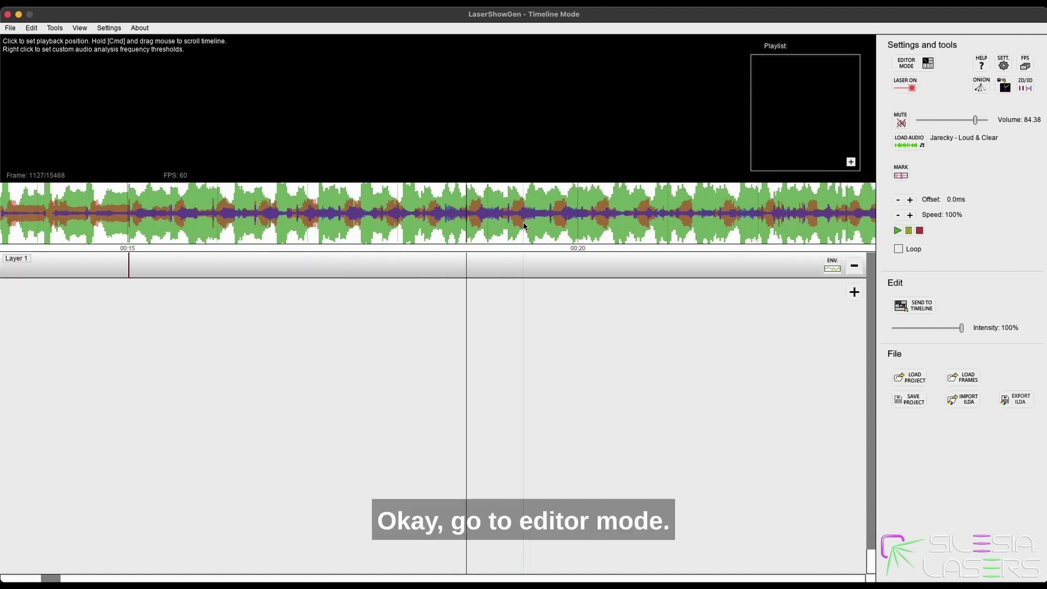
Switch to Editor Mode, display the drawing grid and make it eight steps finer
click(906, 63)
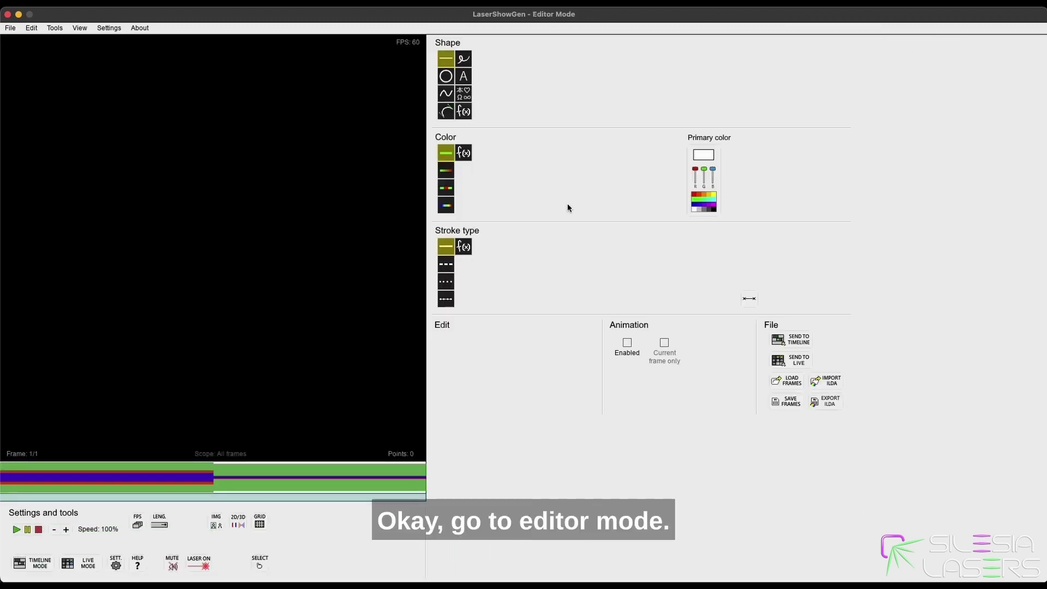
click(259, 524)
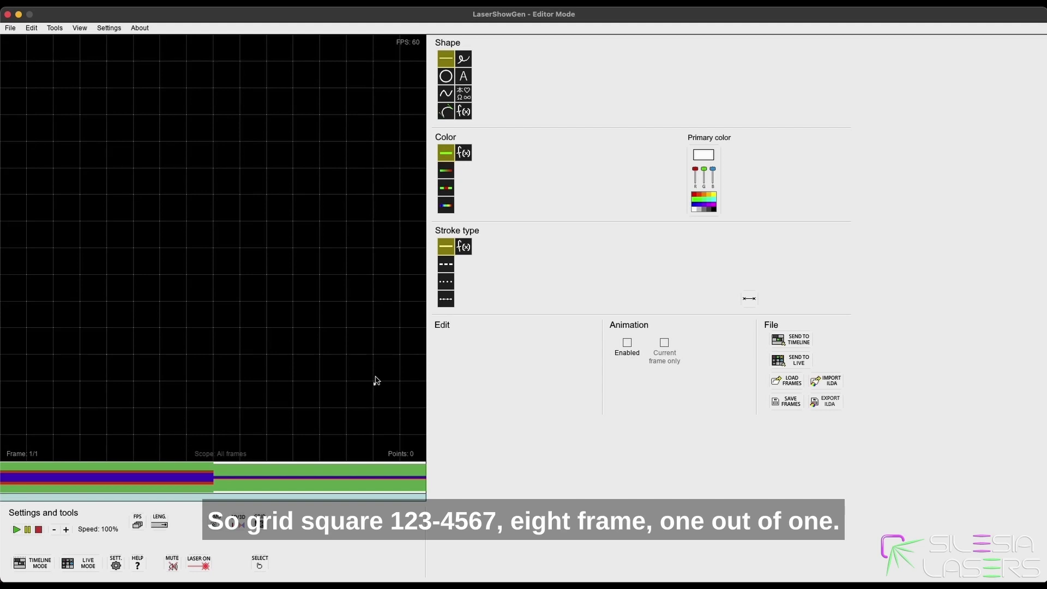
key(Down)
key(Down)
key(Down)
key(Down)
key(Down)
key(Down)
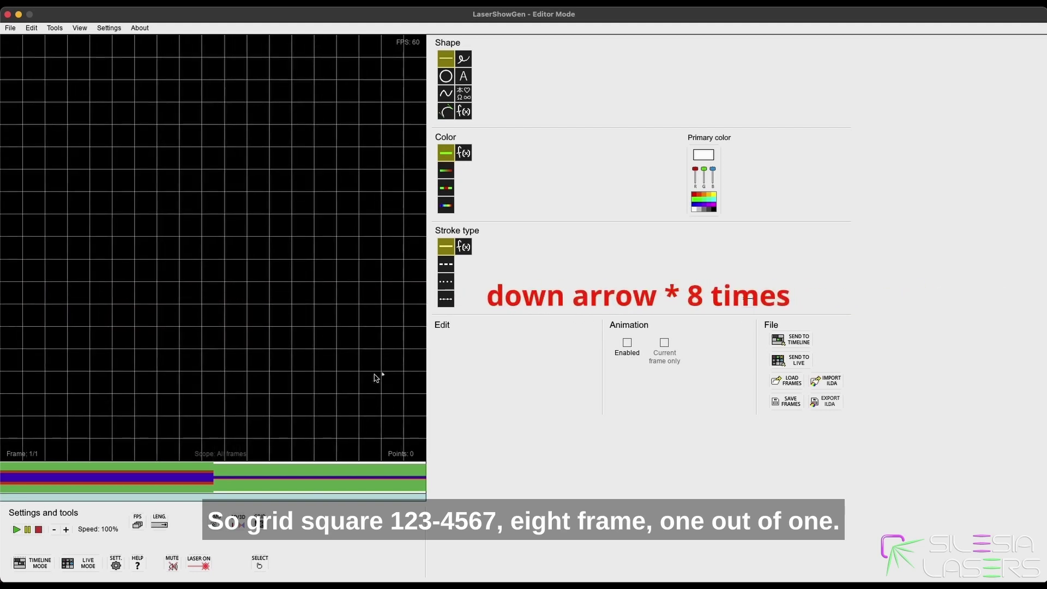
key(Down)
key(Down)
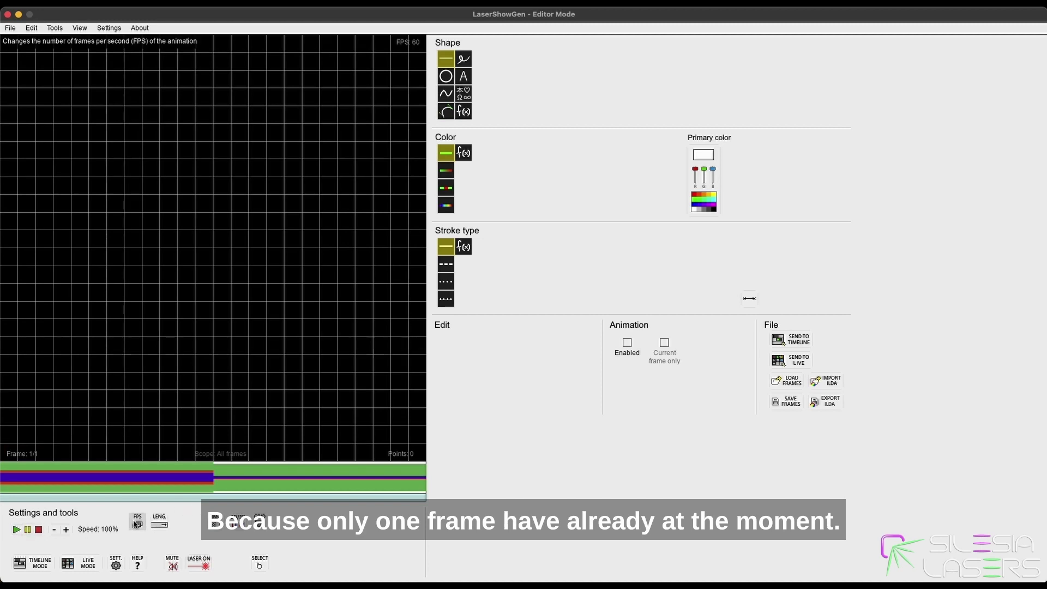
Set the animation length to 120 frames and reset playback to the first frame
click(159, 525)
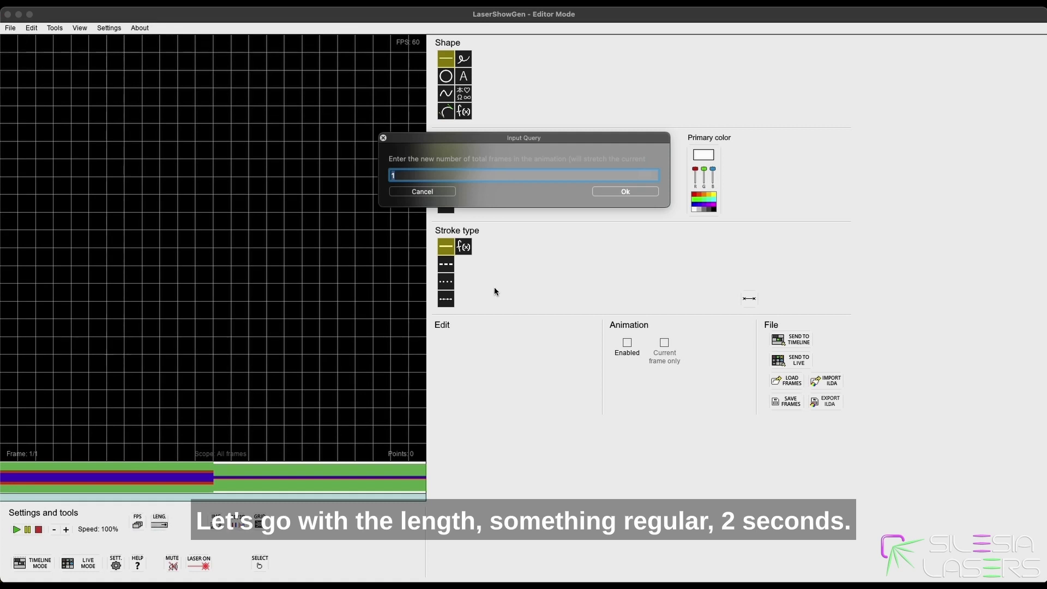
text(120)
click(625, 191)
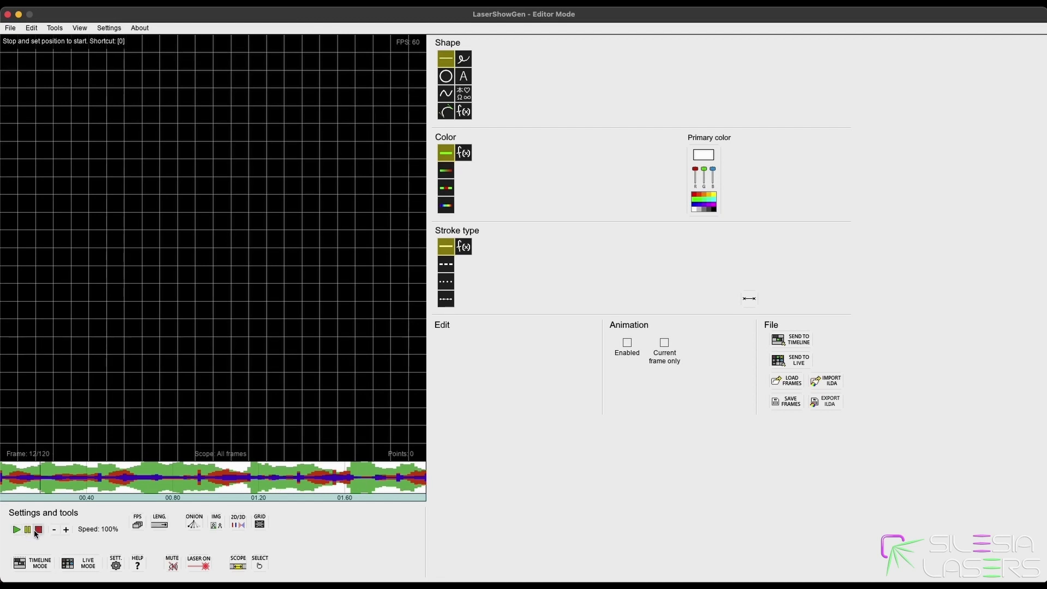
click(38, 530)
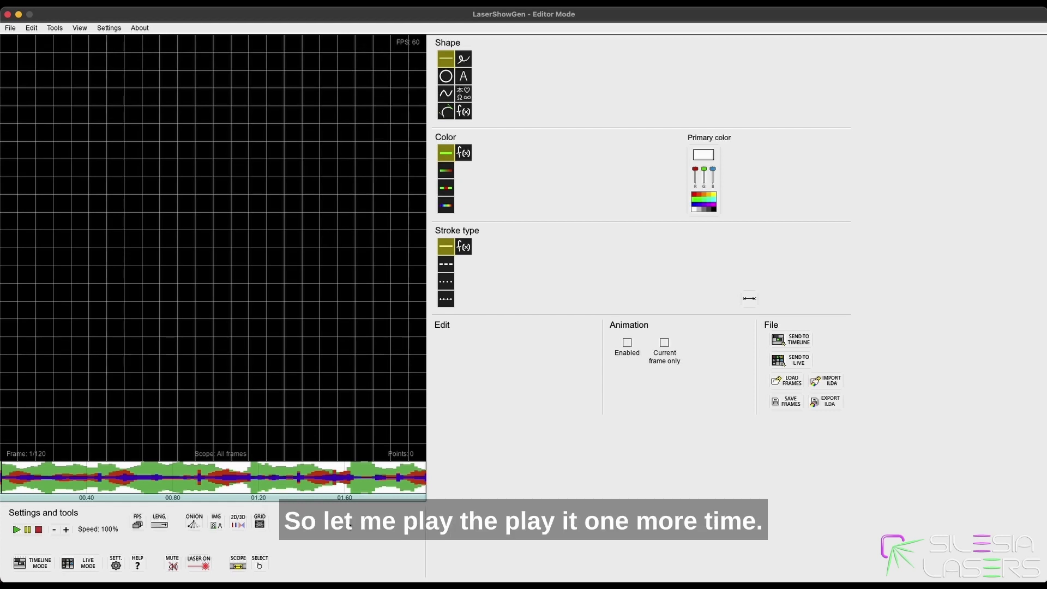
Play the loop and locate the fifth beat in the waveform at frame 113
key(space)
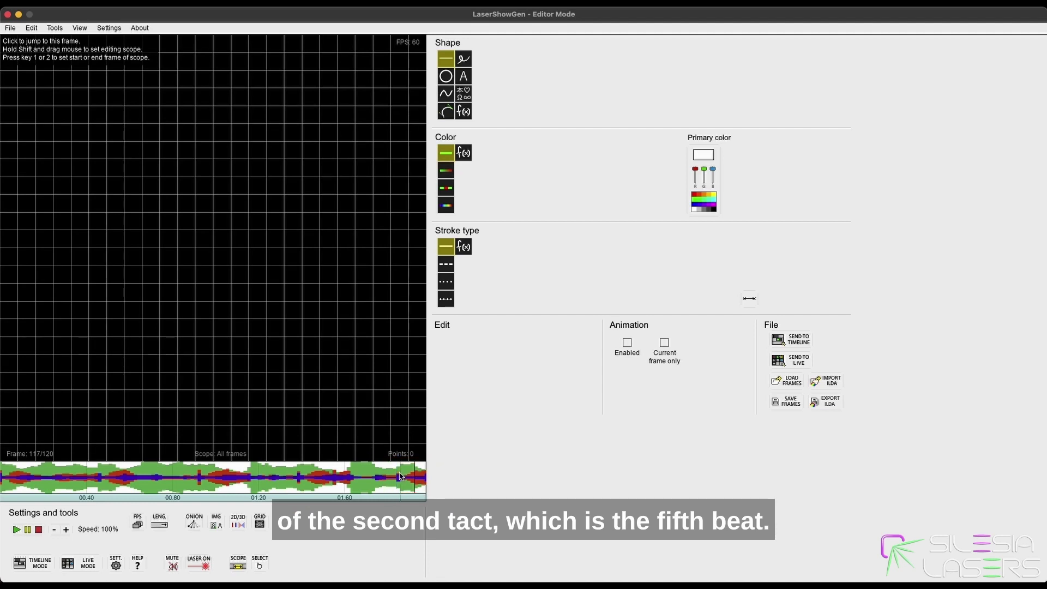
click(398, 480)
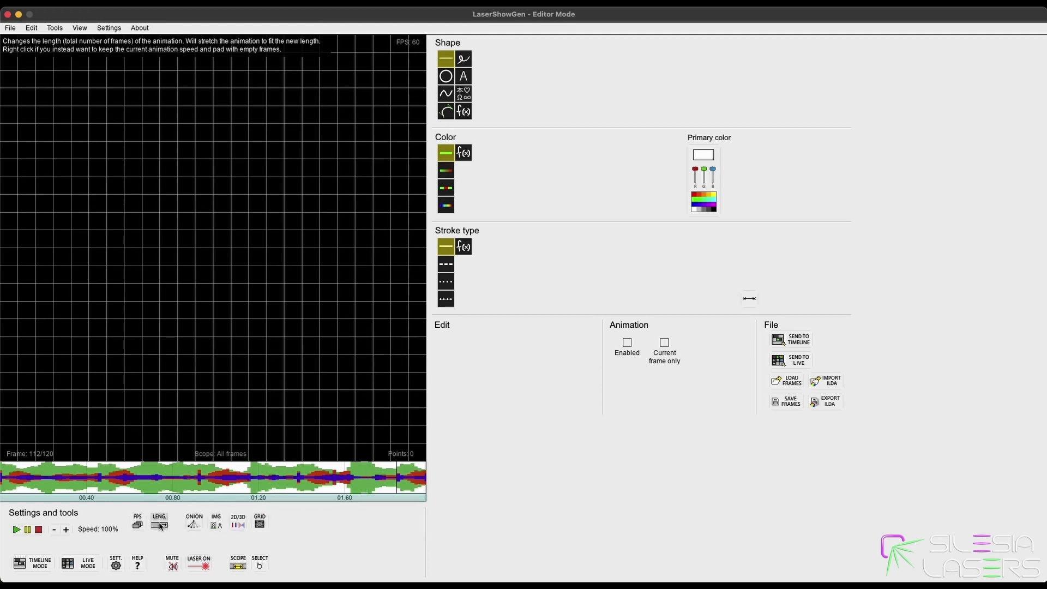
click(401, 482)
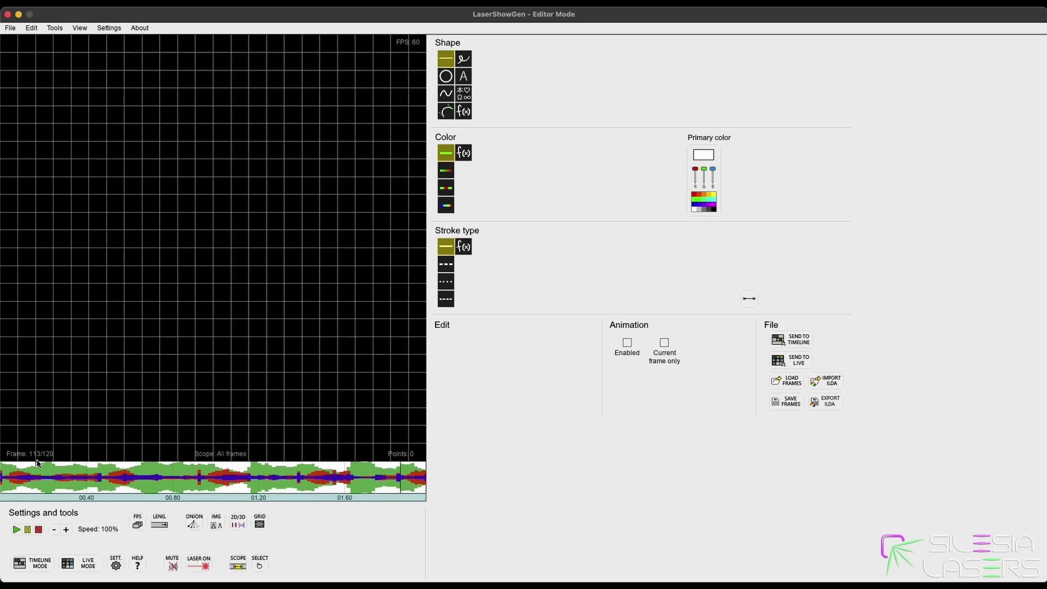
Set the animation length to 113 frames and play the loop to check its timing
click(159, 525)
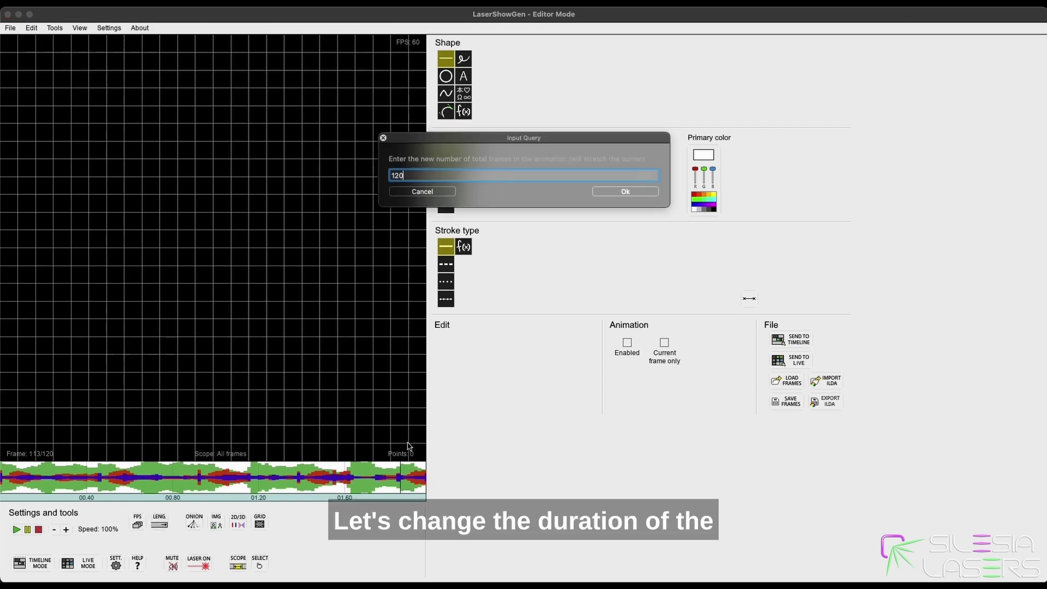
text(113)
click(616, 187)
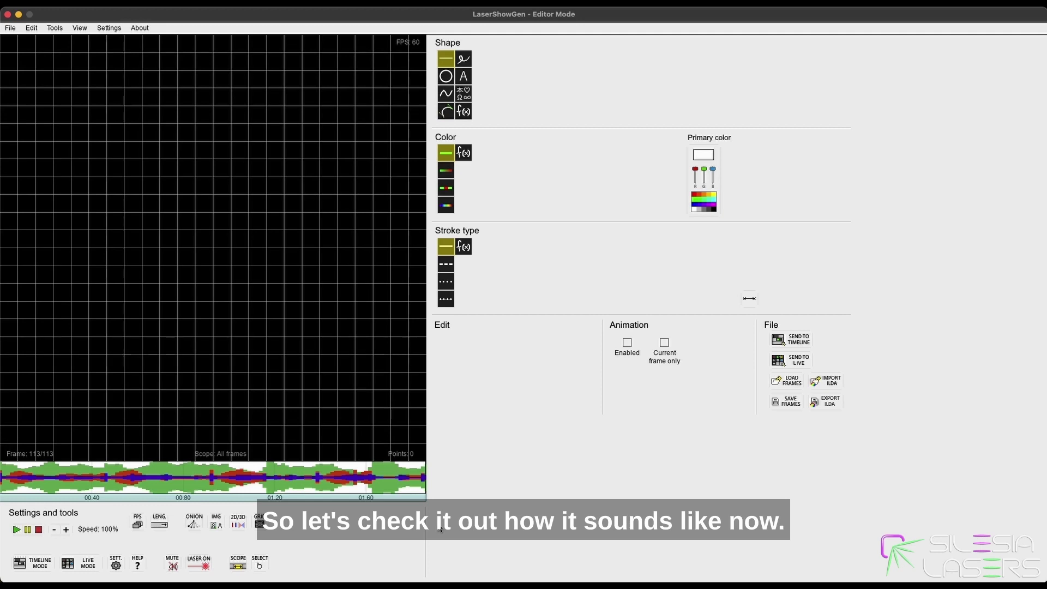
key(space)
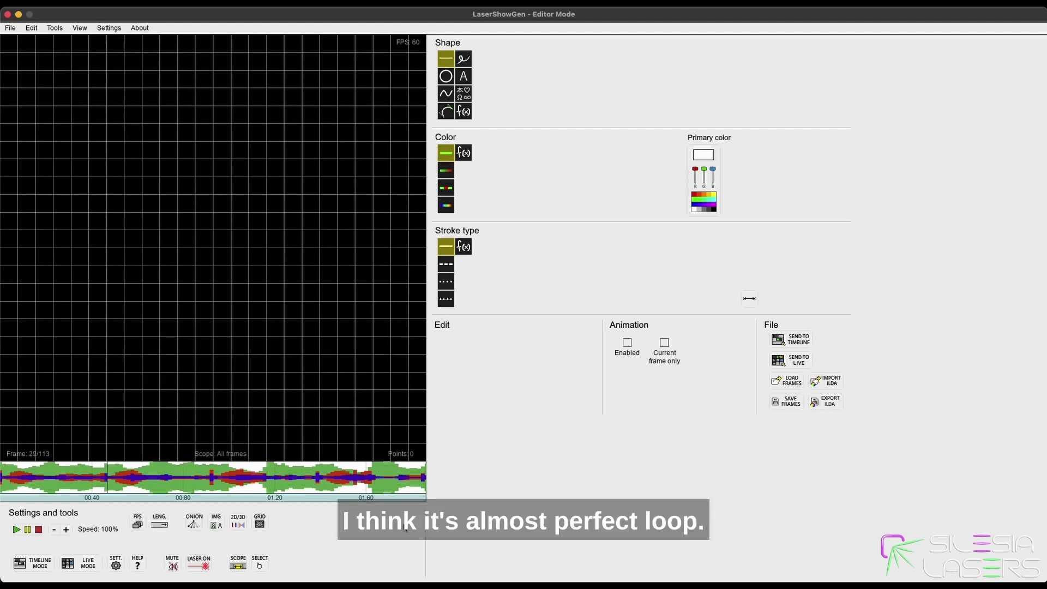
Set the animation length to 112 frames
click(161, 527)
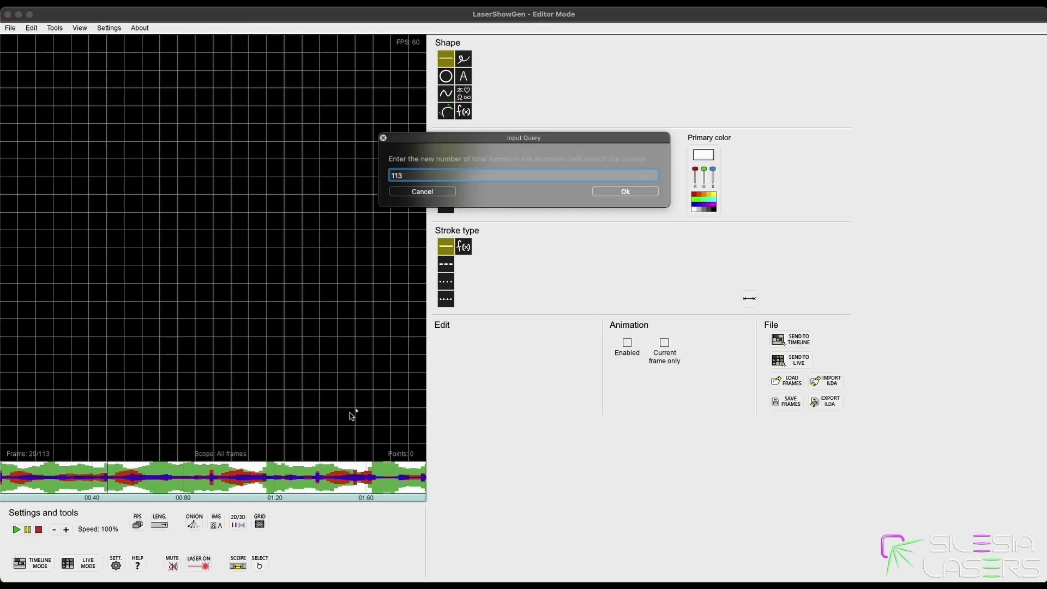
key(BackSpace)
text(2)
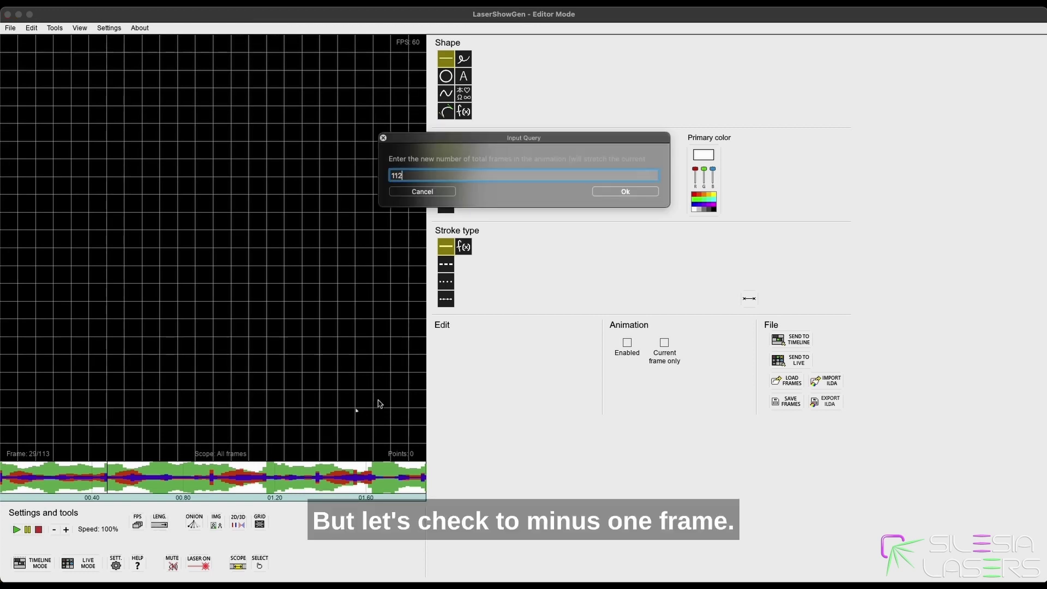
click(609, 194)
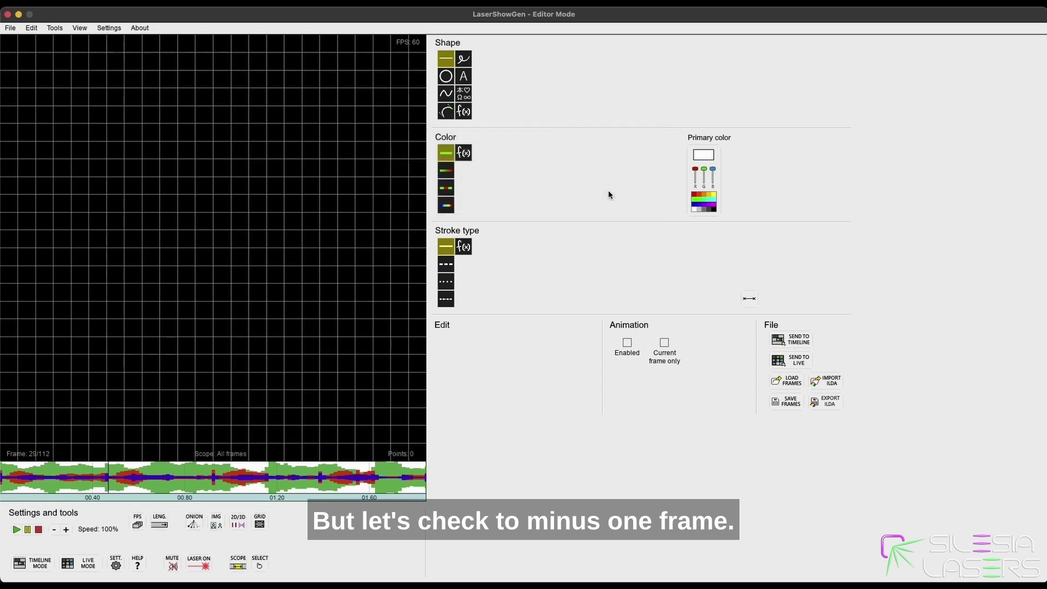
Replay the loop from its first frame to check the timing, and return to frame 1
click(38, 529)
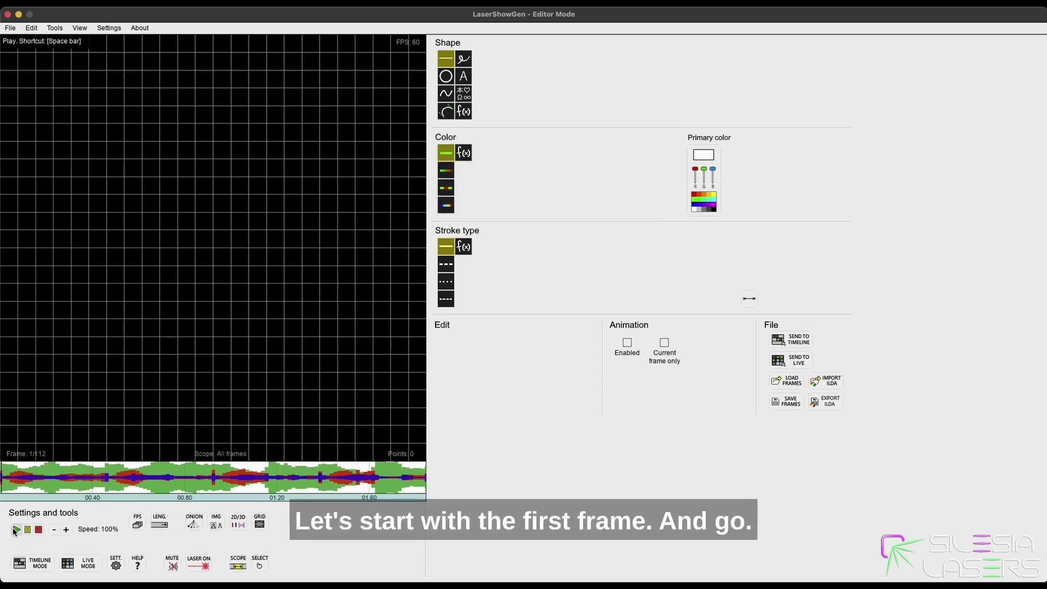
click(15, 530)
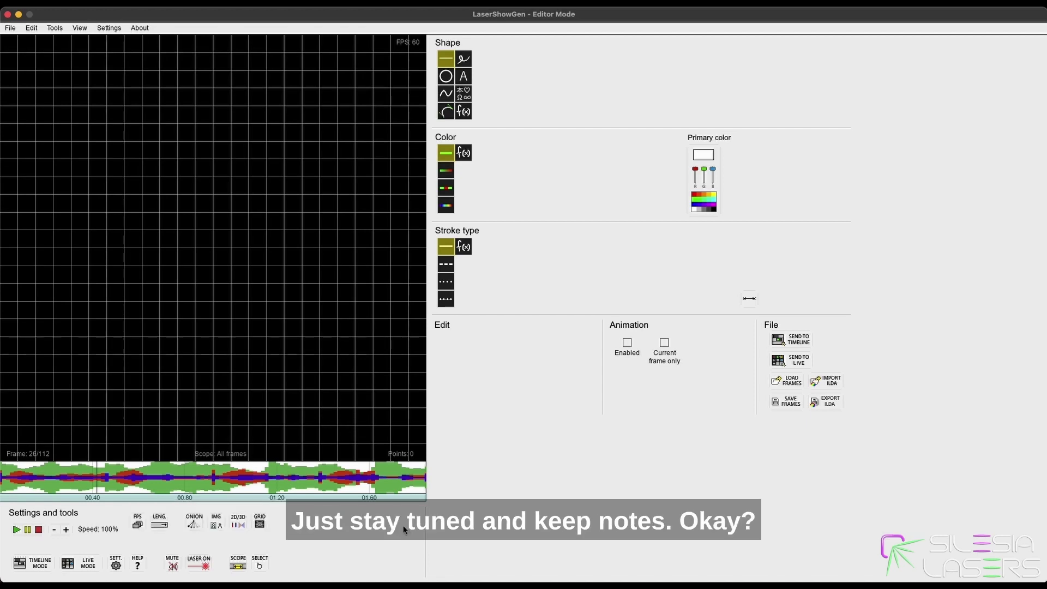
click(512, 496)
click(39, 529)
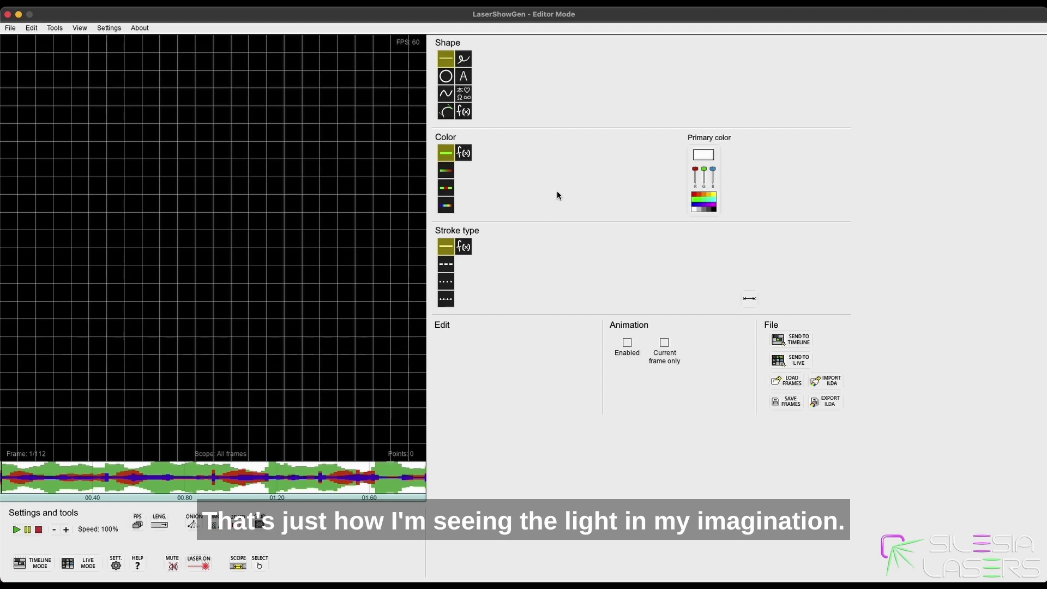
Enable animation and set the primary color to red at the start and green at the end
click(695, 200)
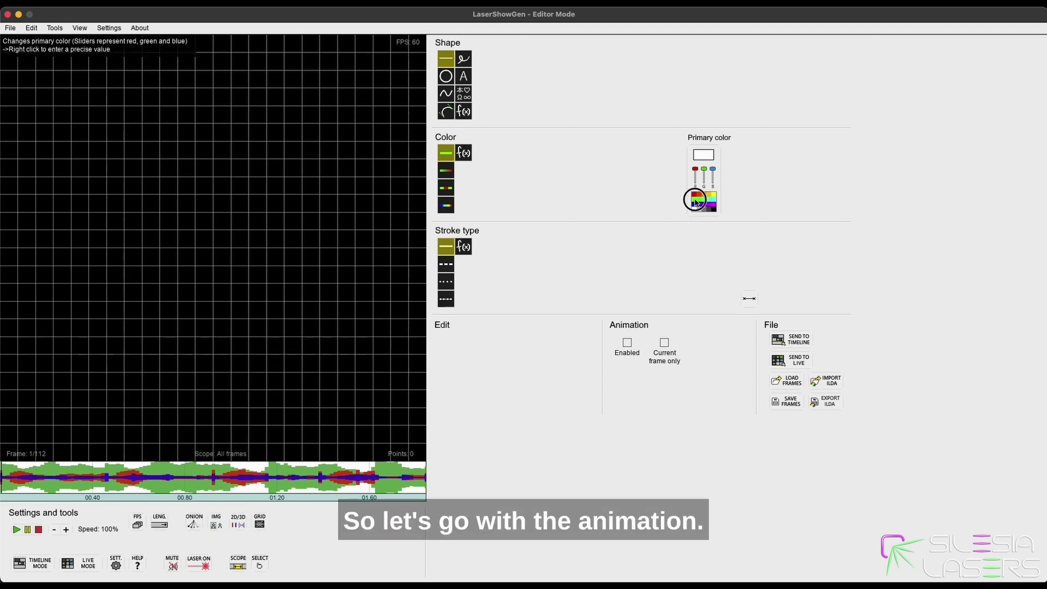
click(627, 354)
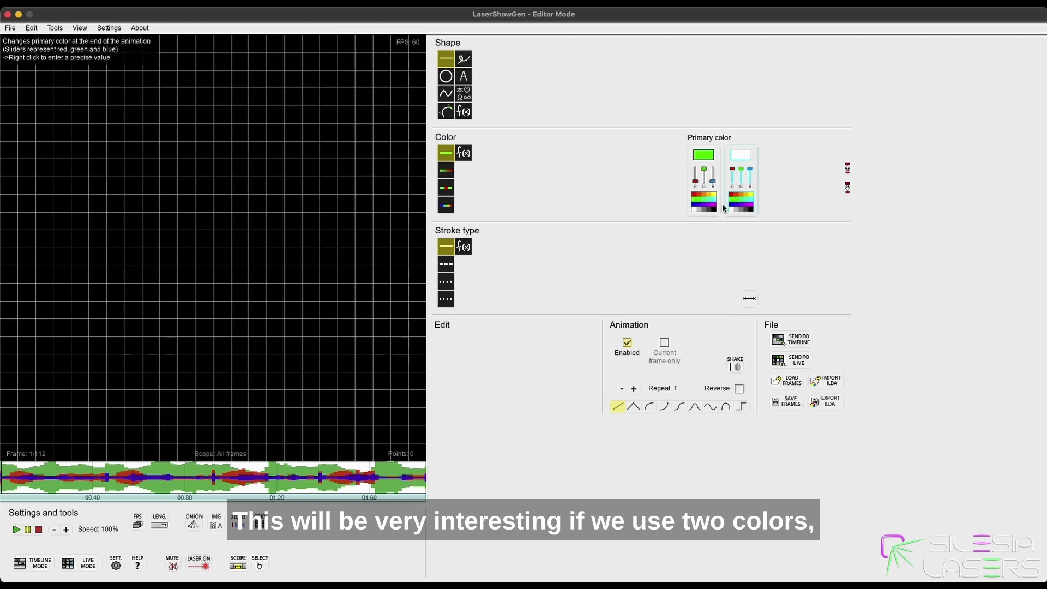
click(685, 214)
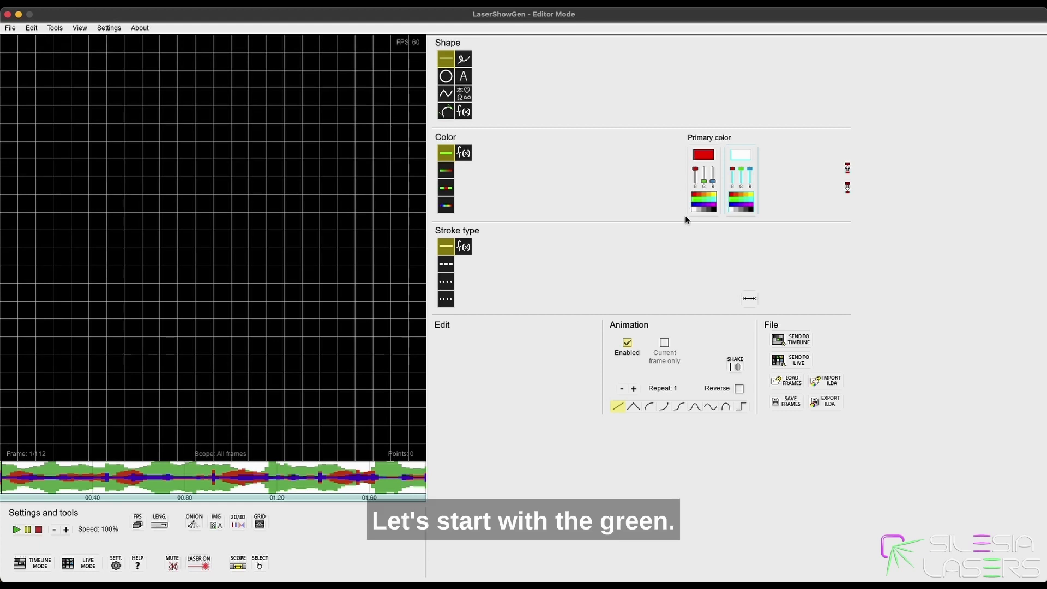
click(733, 200)
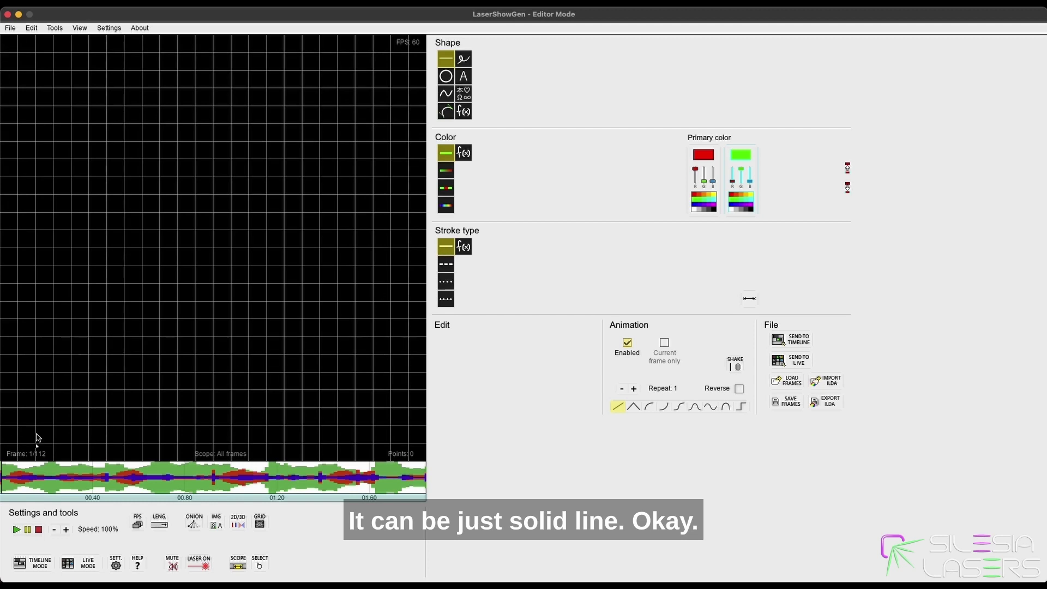
Draw a solid horizontal line, symmetrical across nearly the full canvas width near its lower edge, and show it in 3D
drag(24, 427, 410, 428)
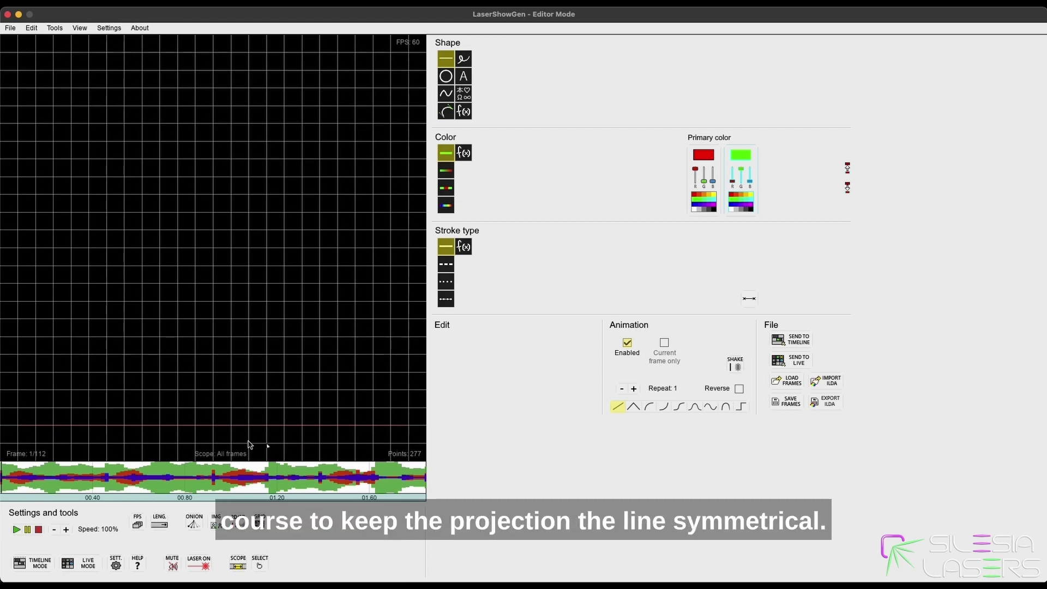
click(235, 522)
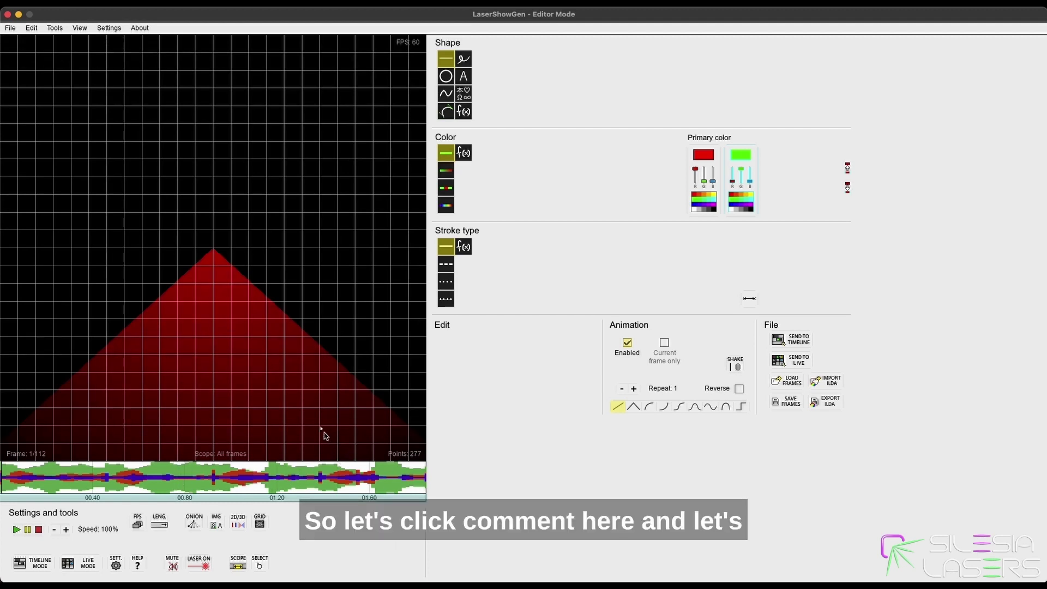
Select the line and move it vertically to near the upper edge of the canvas as its animated movement
super+click(302, 428)
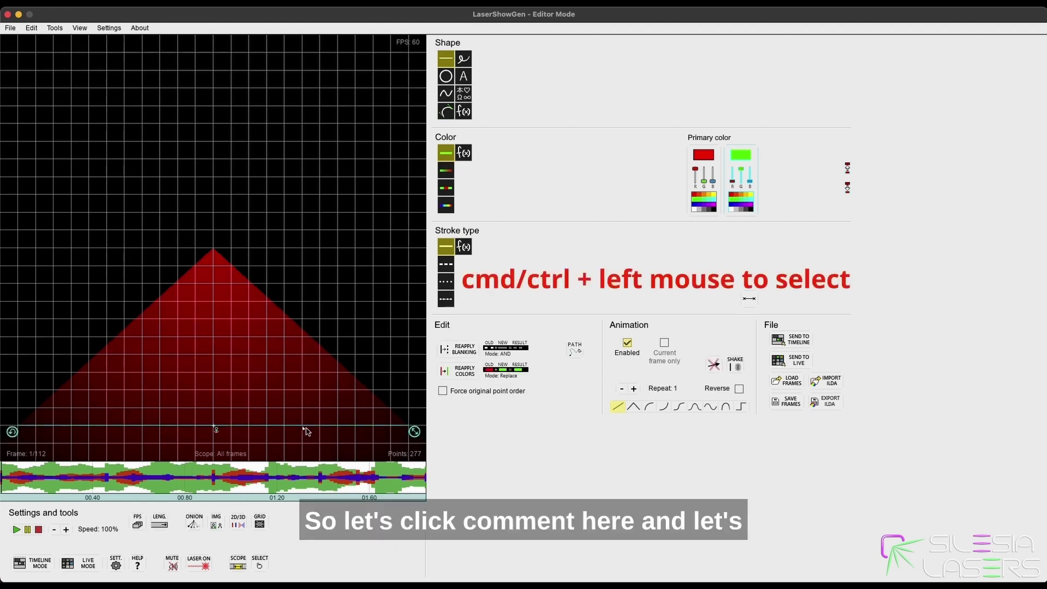
drag(307, 428, 299, 109)
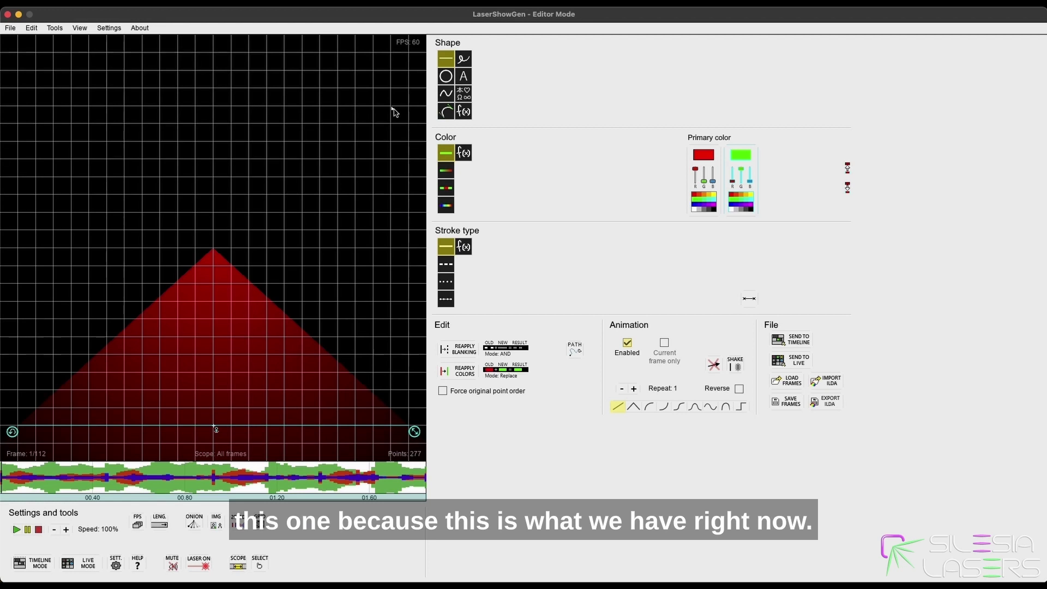
Deselect the line, play the moving line animation in the editor, and stop it back at frame 1
click(335, 439)
click(17, 530)
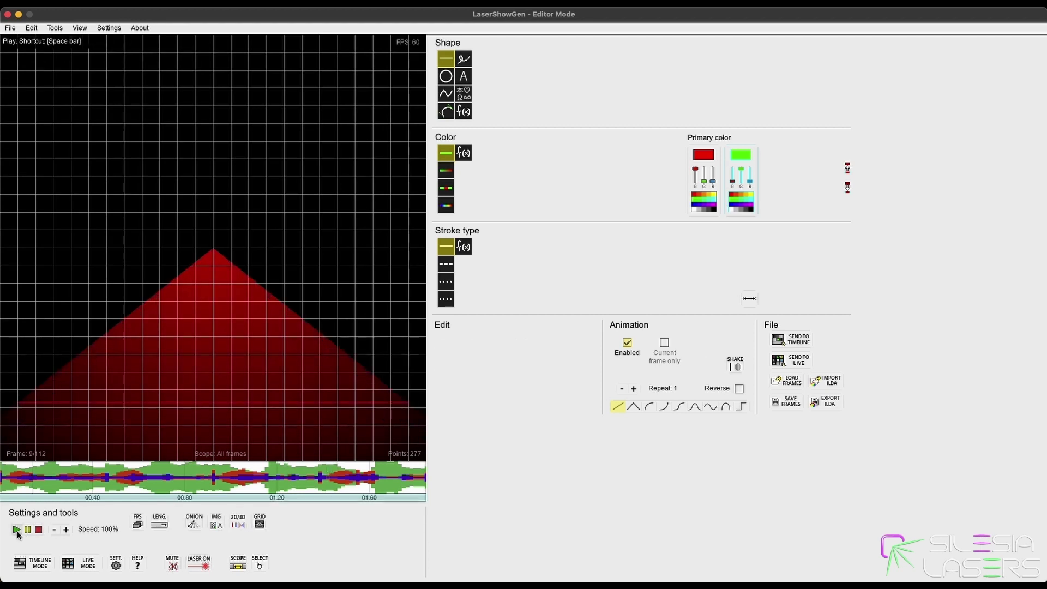
click(26, 528)
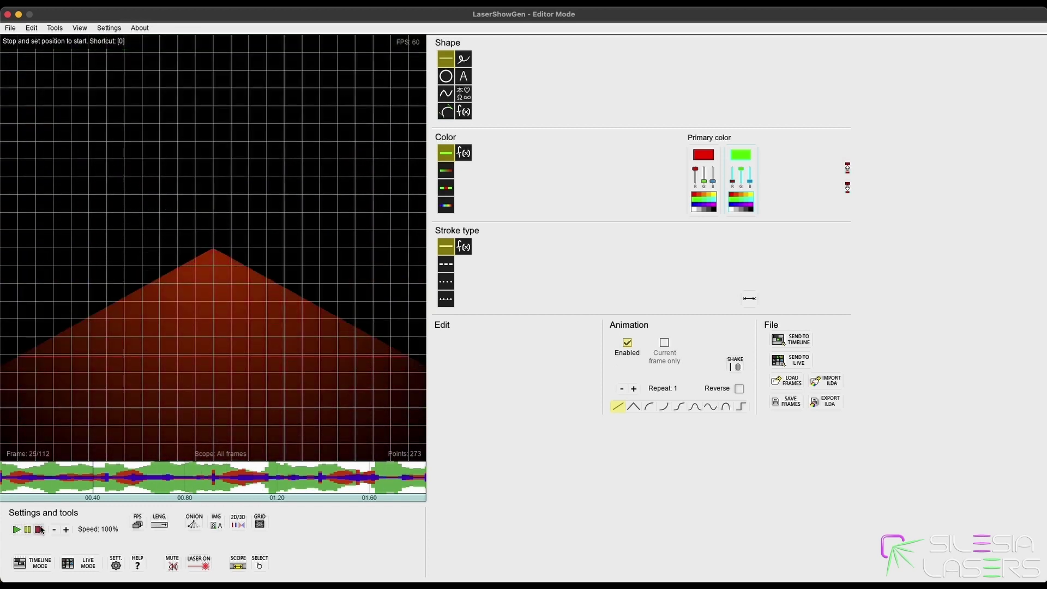
click(41, 529)
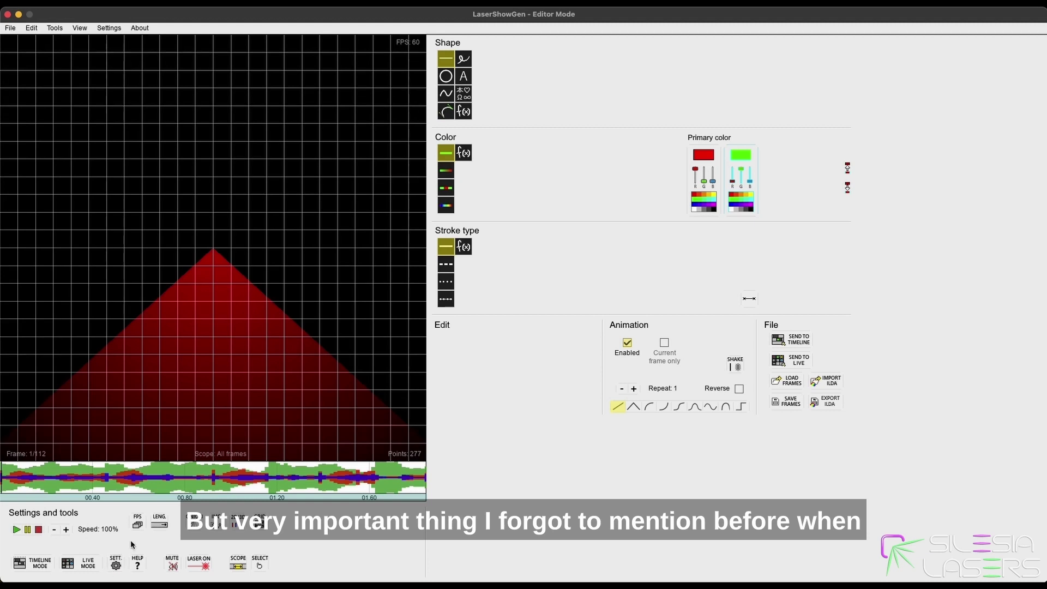
Turn on live test-frame laser output in the settings and add a small blind zone in the lower centre of the projection area
click(116, 565)
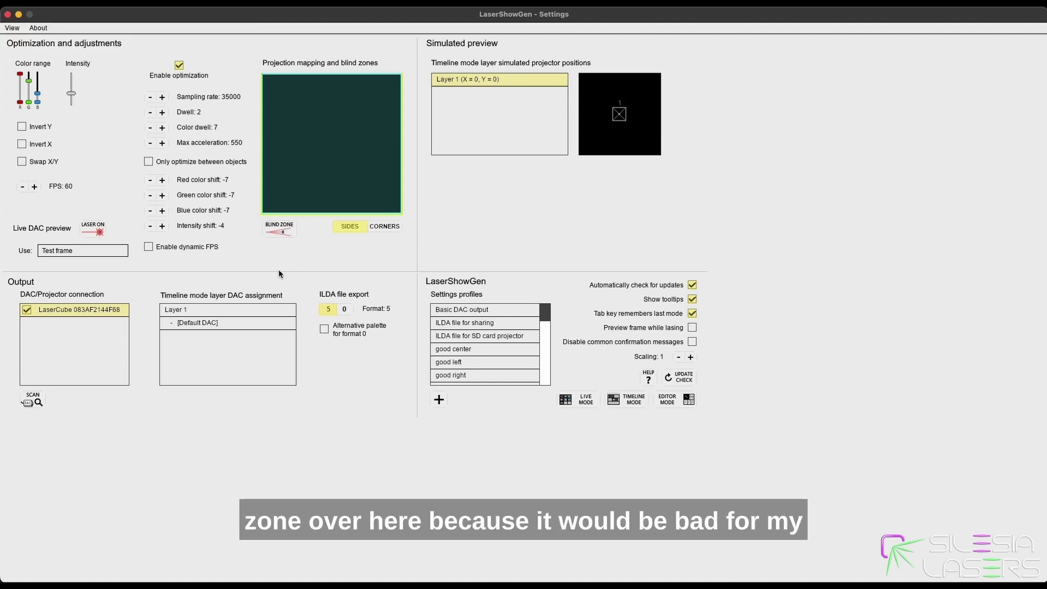
click(93, 229)
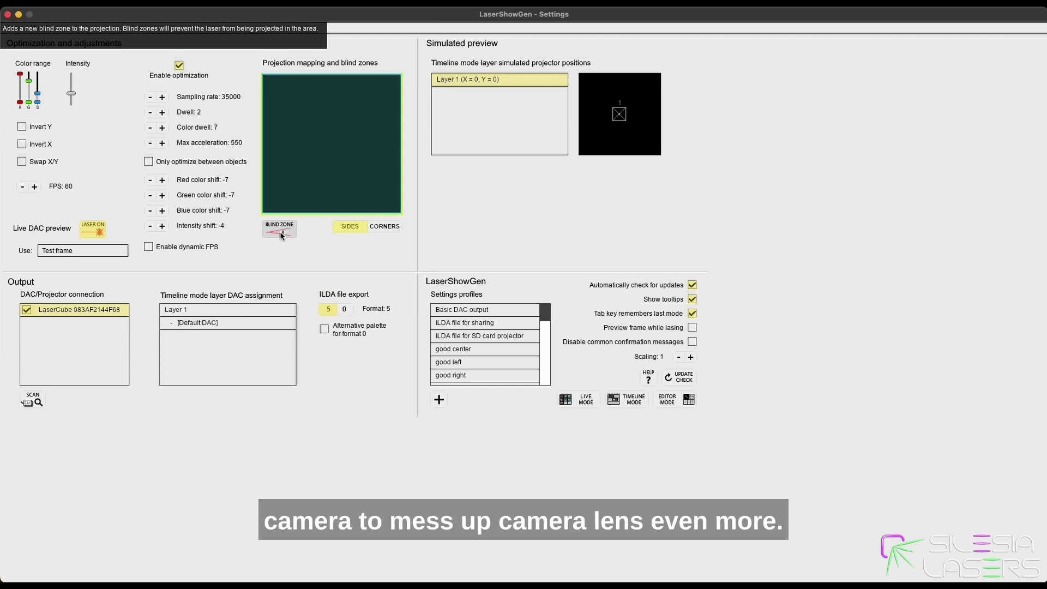
click(279, 230)
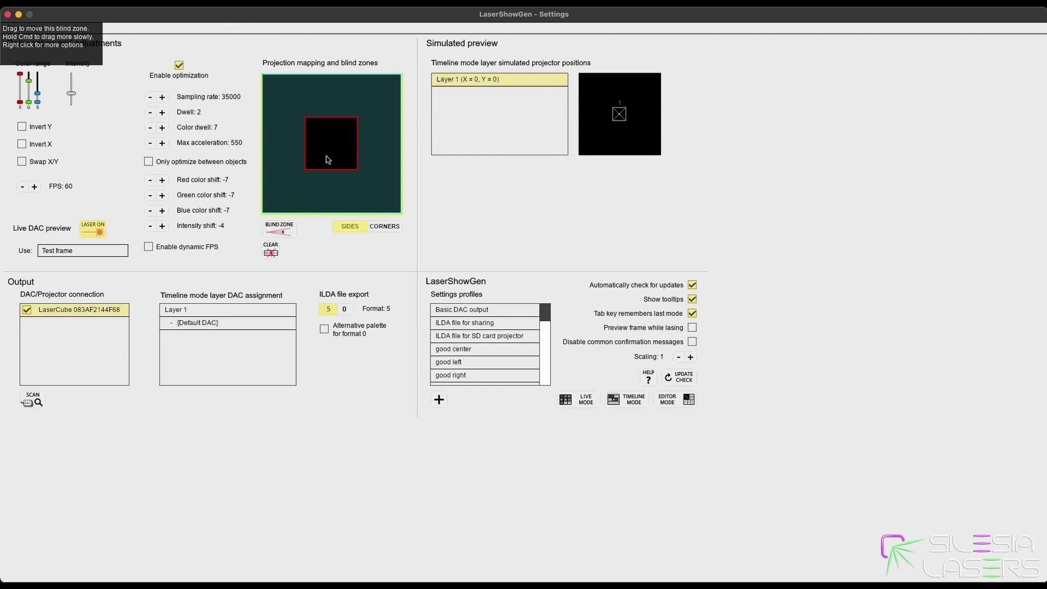
drag(328, 160, 328, 185)
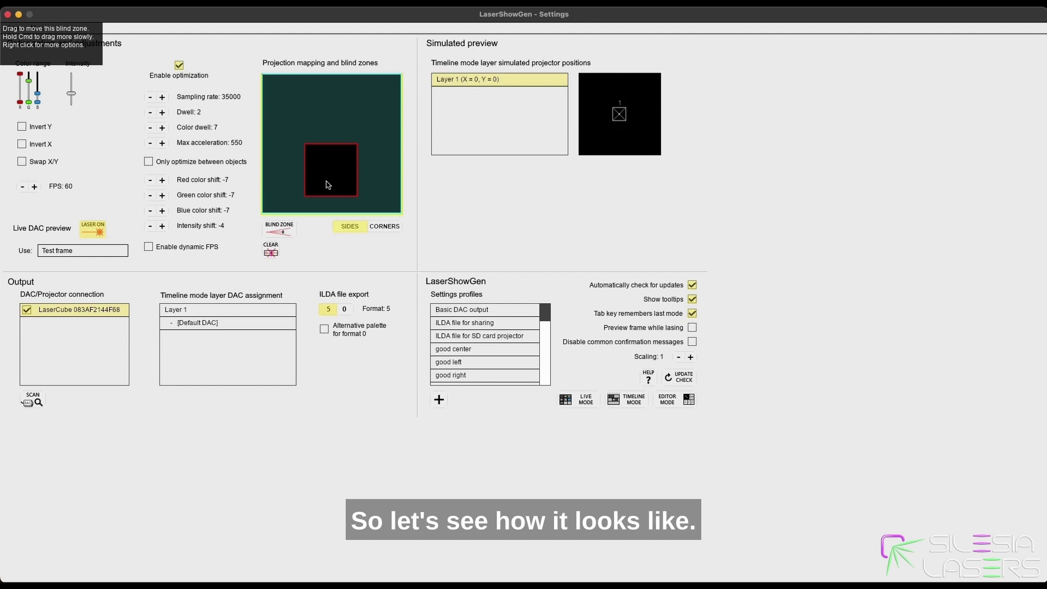
drag(356, 171, 337, 191)
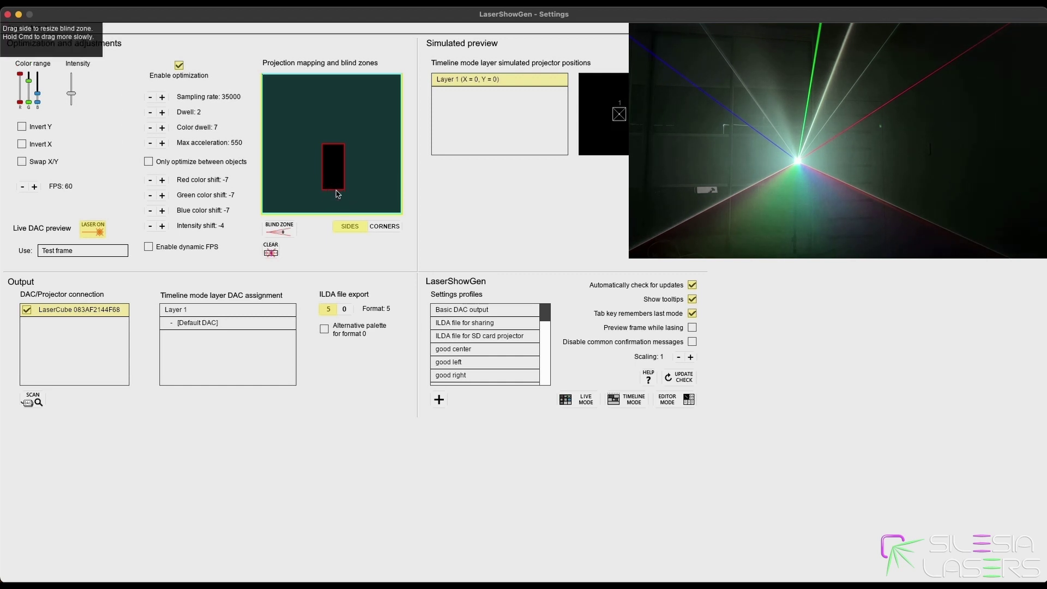
drag(331, 148, 329, 184)
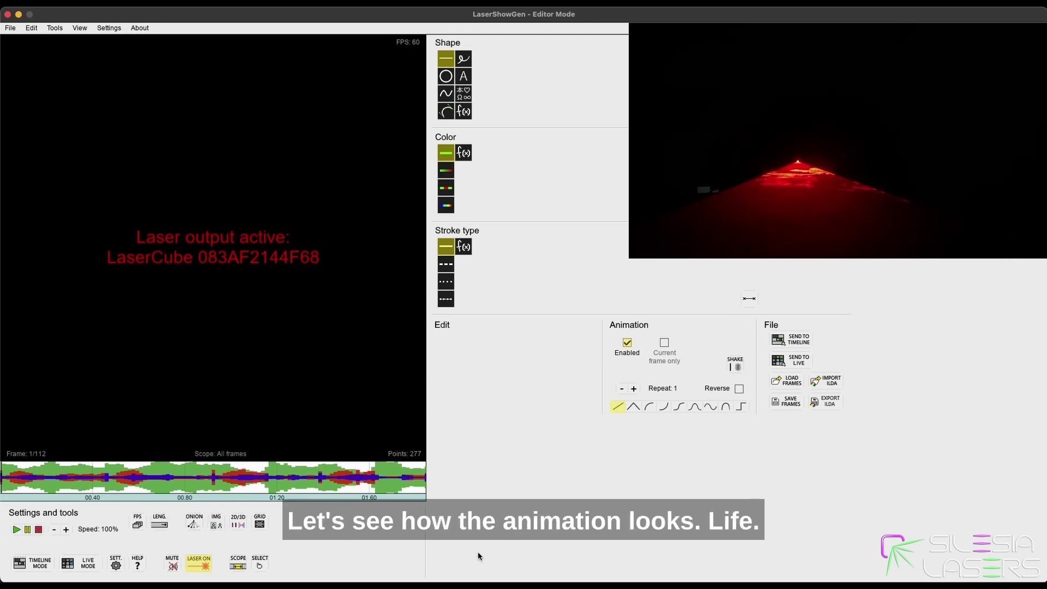
Play the animation on the live laser from the editor and switch the laser output off
key(space)
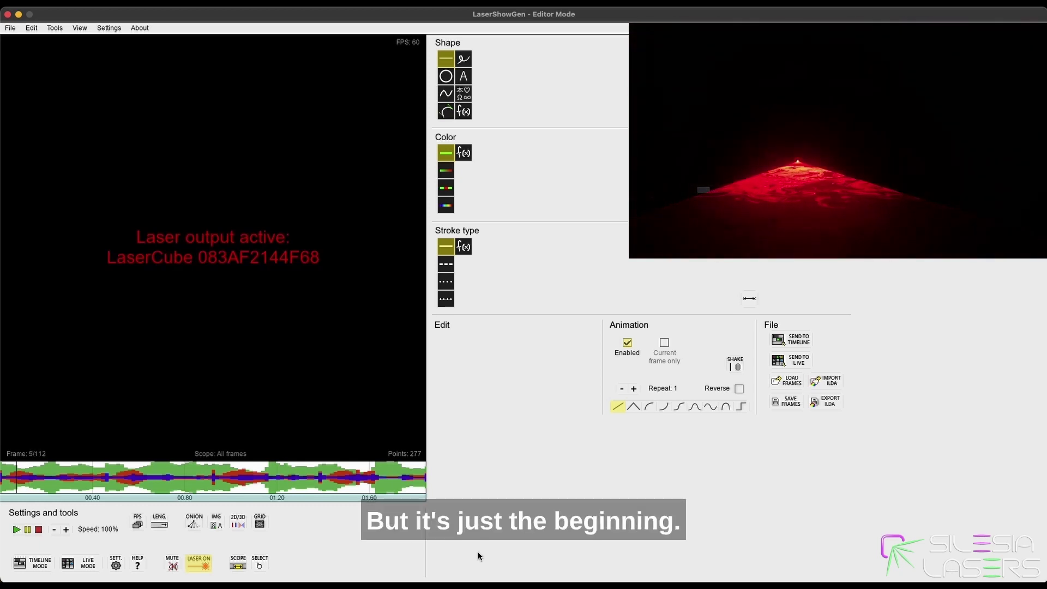
click(198, 565)
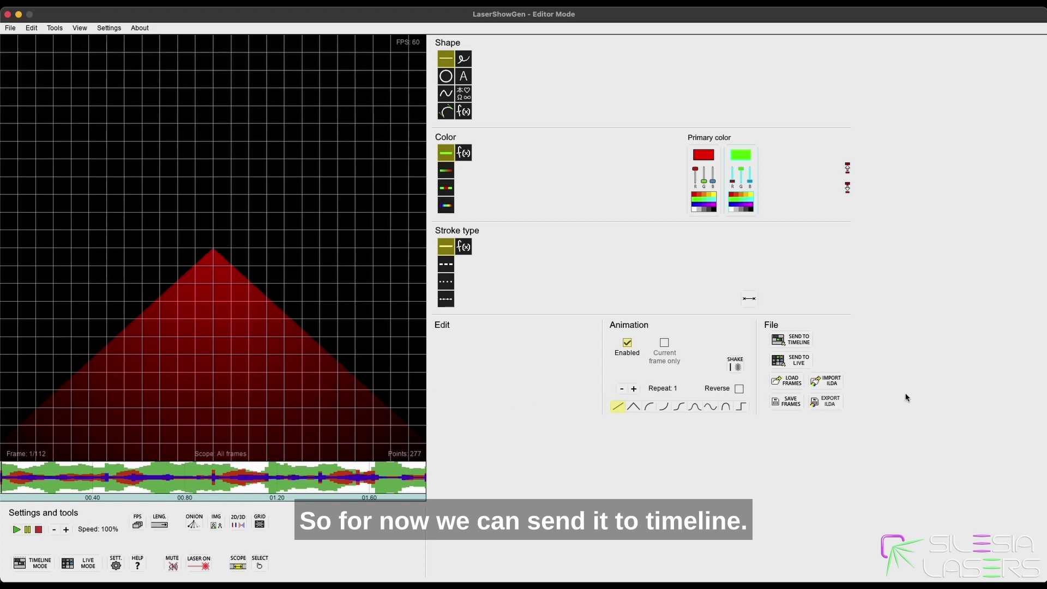
Send the line animation to the timeline and play it back from just before the clip's start
click(797, 339)
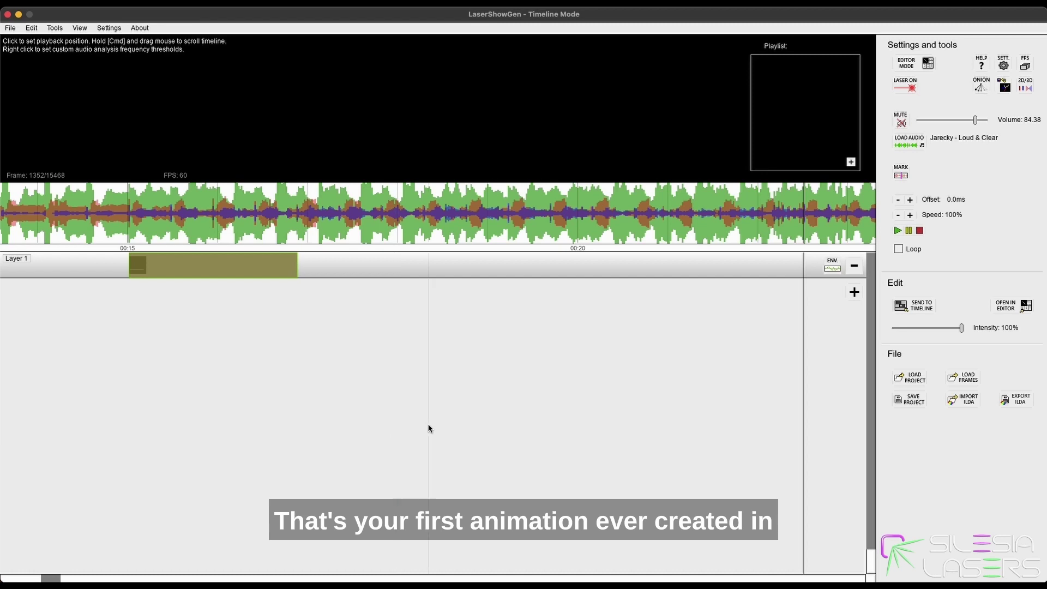
scroll(99, 261, up, 5)
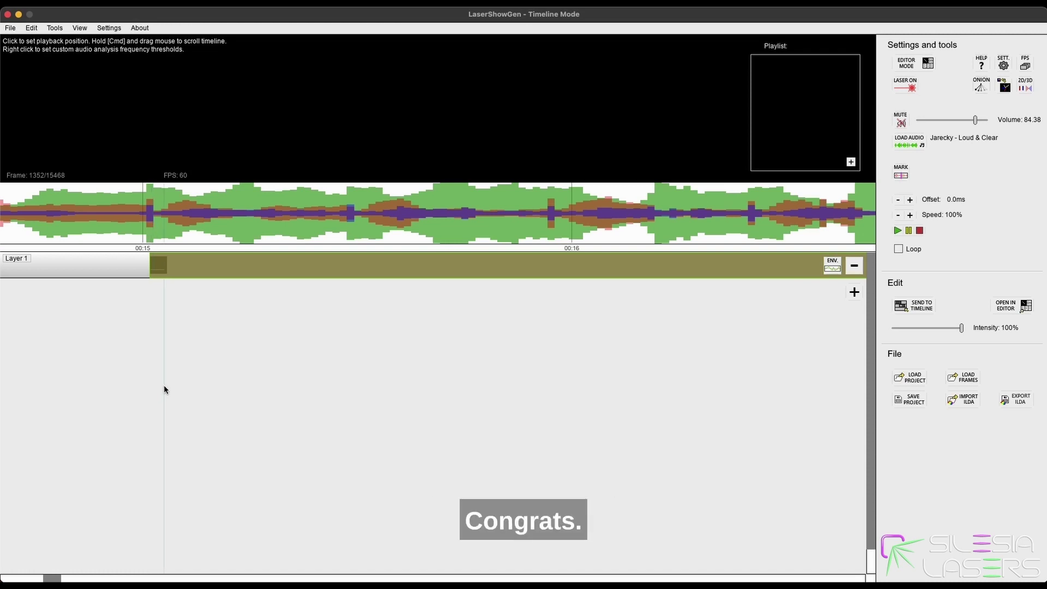
scroll(229, 395, down, 2)
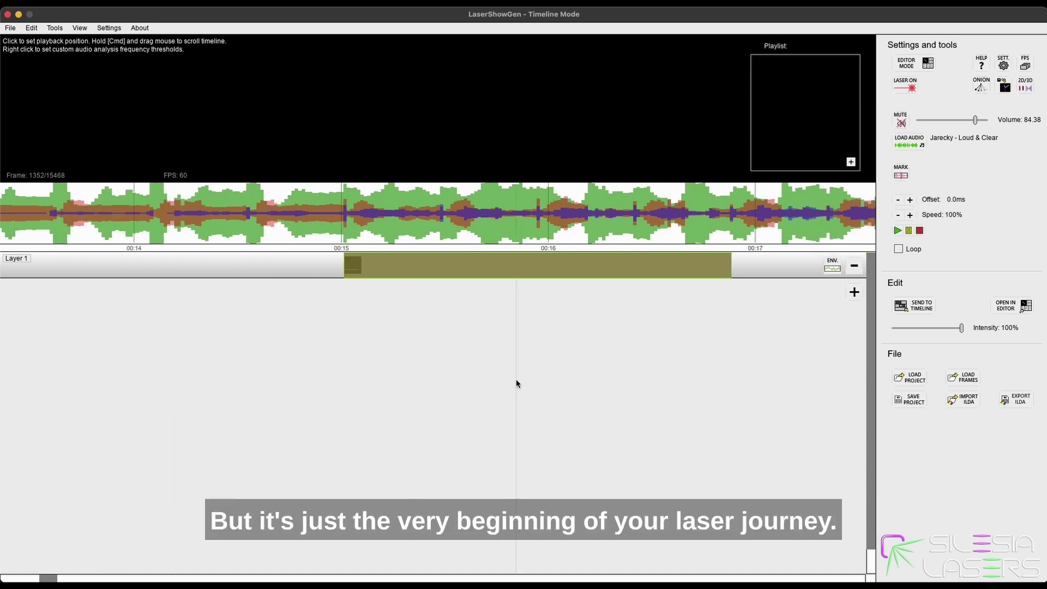
drag(490, 208, 314, 212)
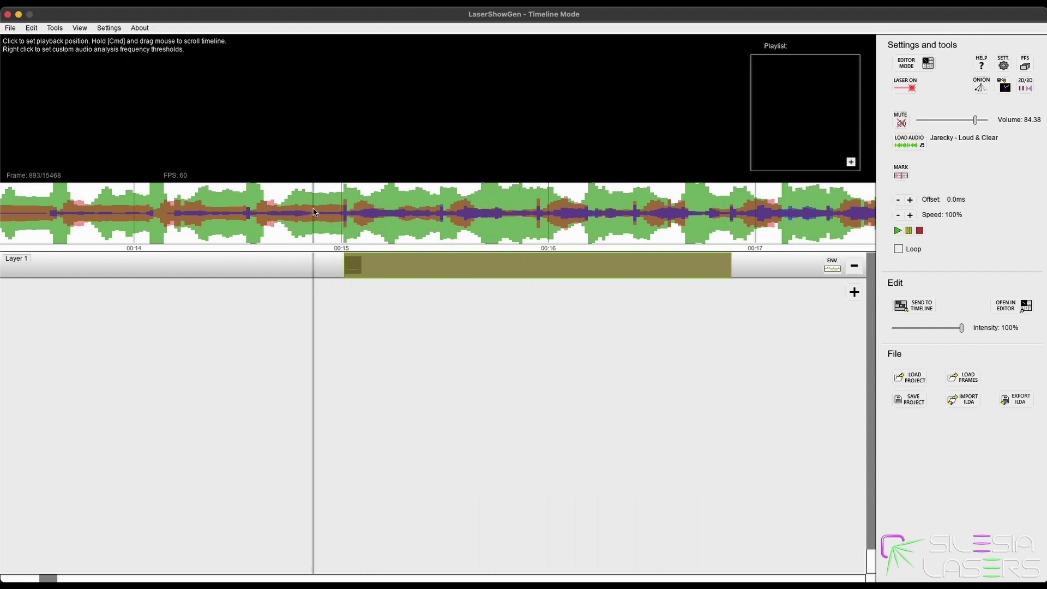
key(space)
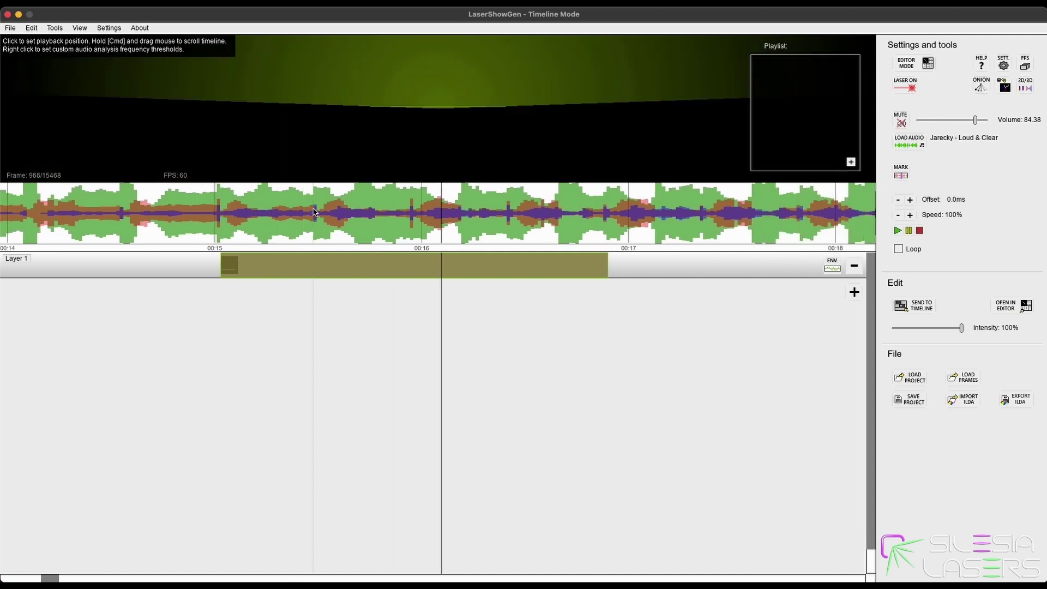
key(space)
scroll(331, 313, down, 2)
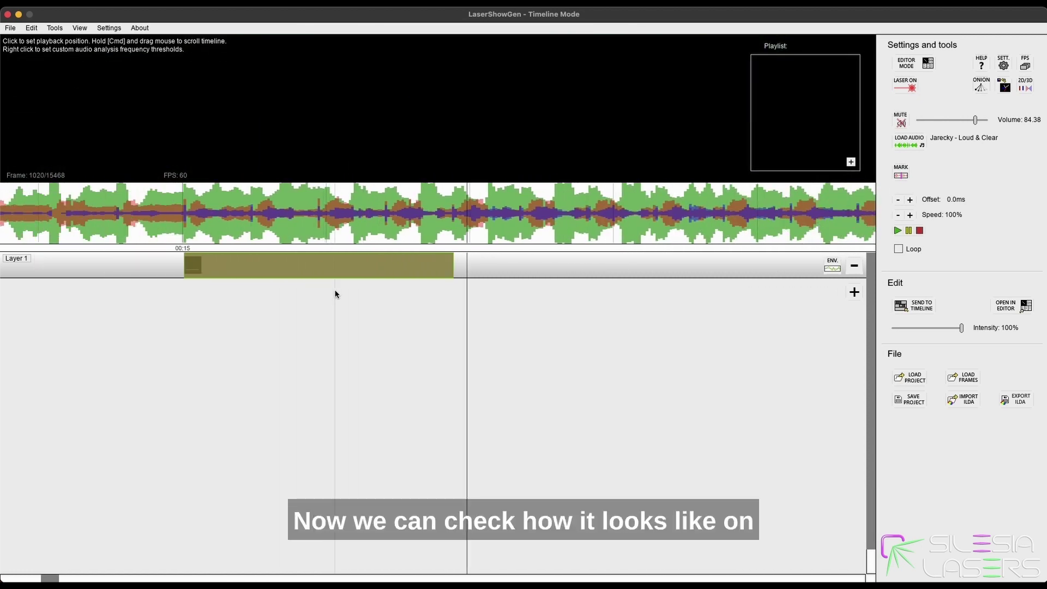
Check the clip's start against the beat near 00:15 and play the timeline again from before it
drag(371, 216, 217, 236)
scroll(191, 232, down, 2)
scroll(199, 233, left, 3)
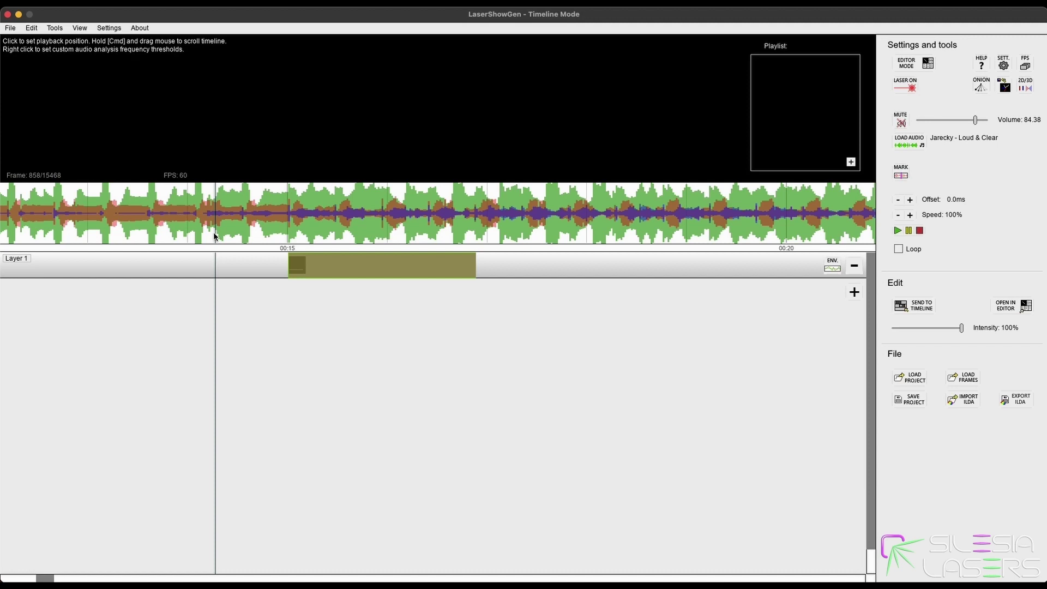
click(290, 228)
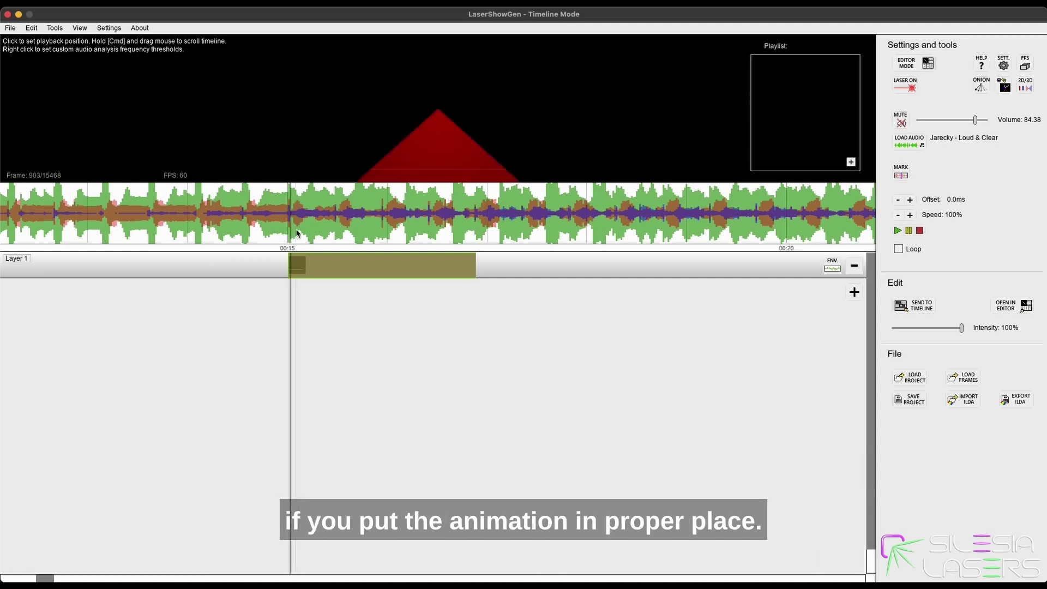
click(285, 230)
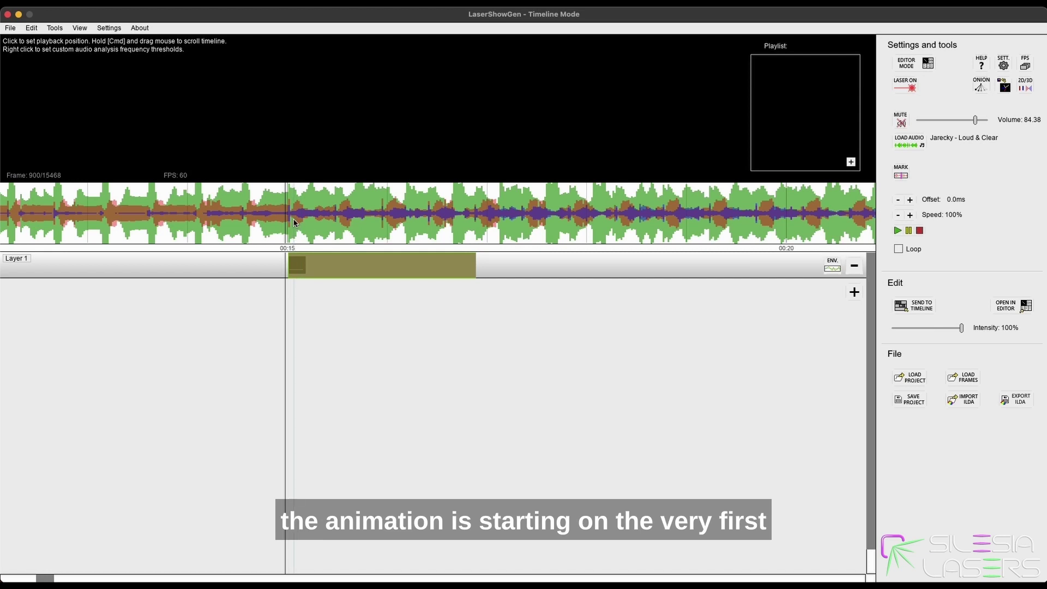
drag(293, 222, 143, 227)
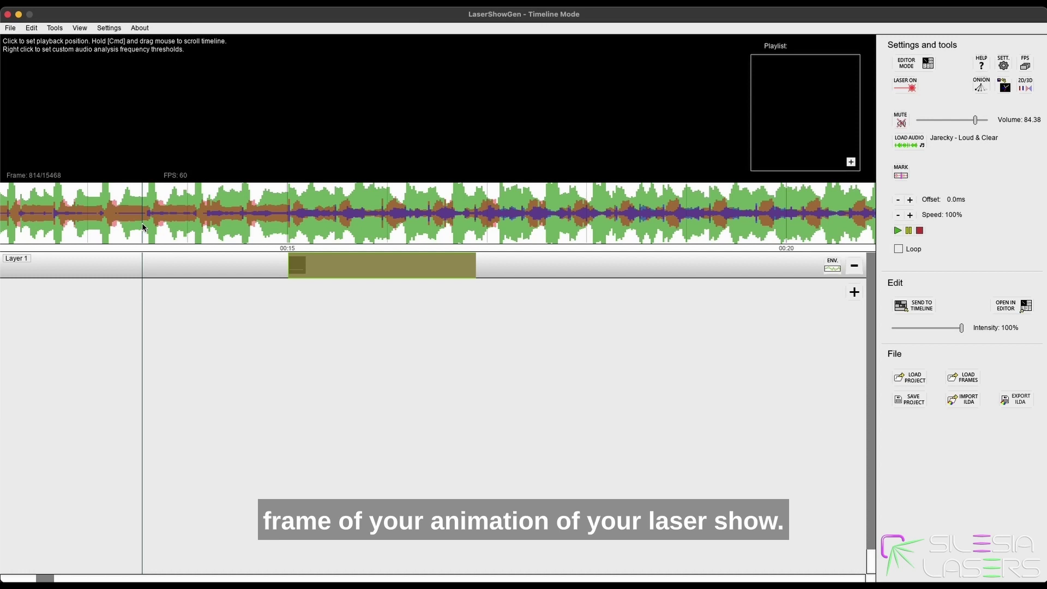
key(space)
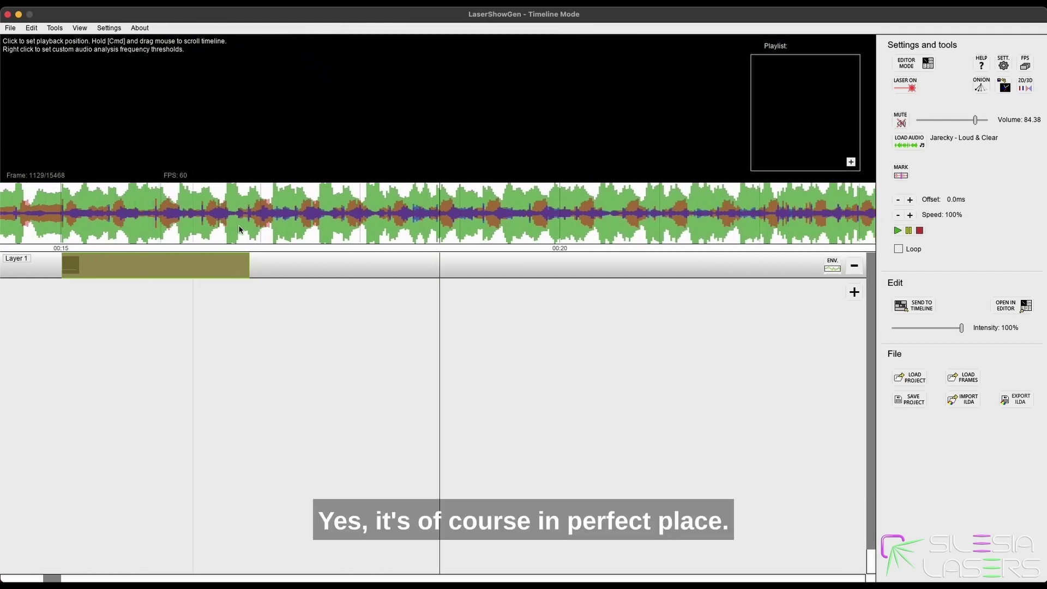
Set the timeline playback position to the end of the animation clip, at frame 1014
click(252, 215)
scroll(243, 234, up, 5)
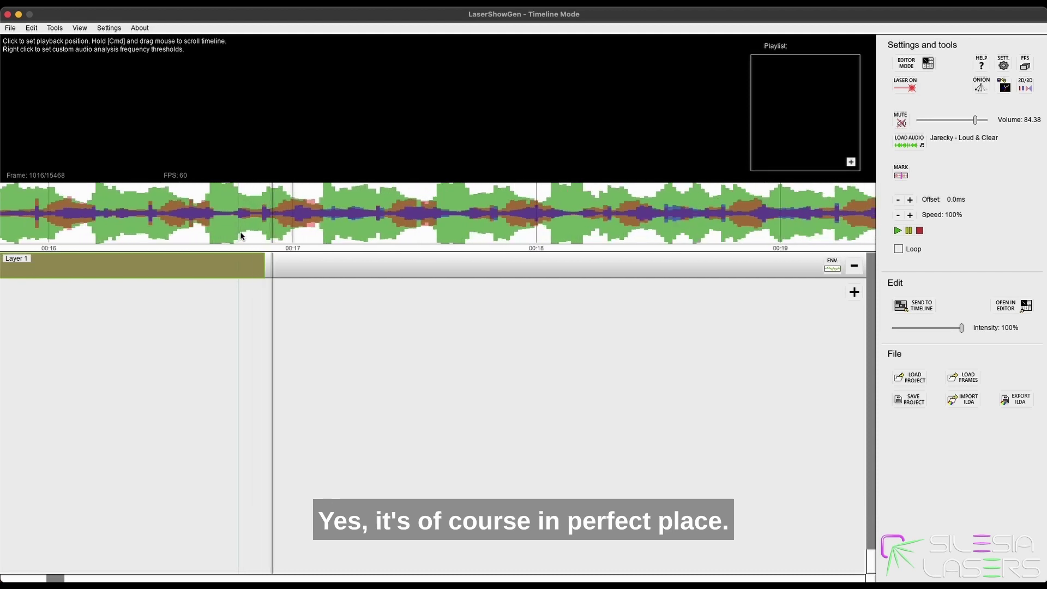
click(246, 233)
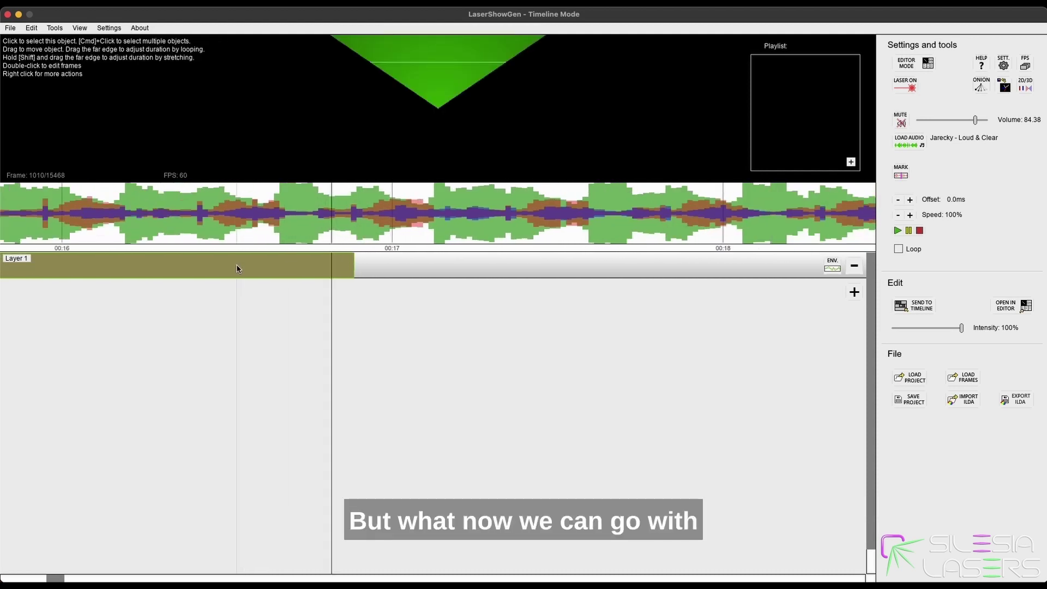
scroll(238, 267, down, 3)
scroll(234, 268, down, 2)
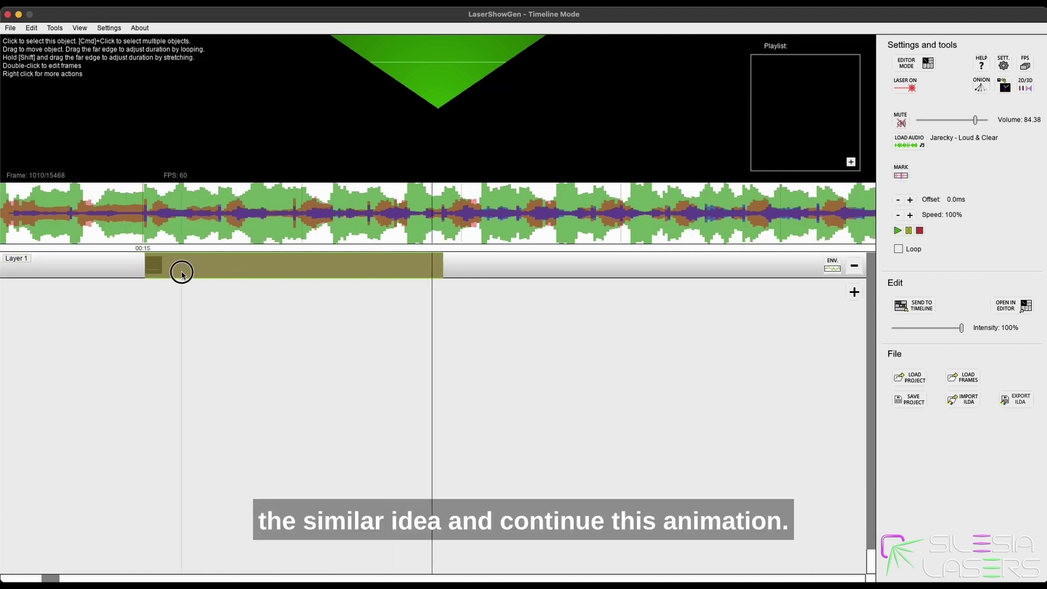
click(394, 212)
click(402, 213)
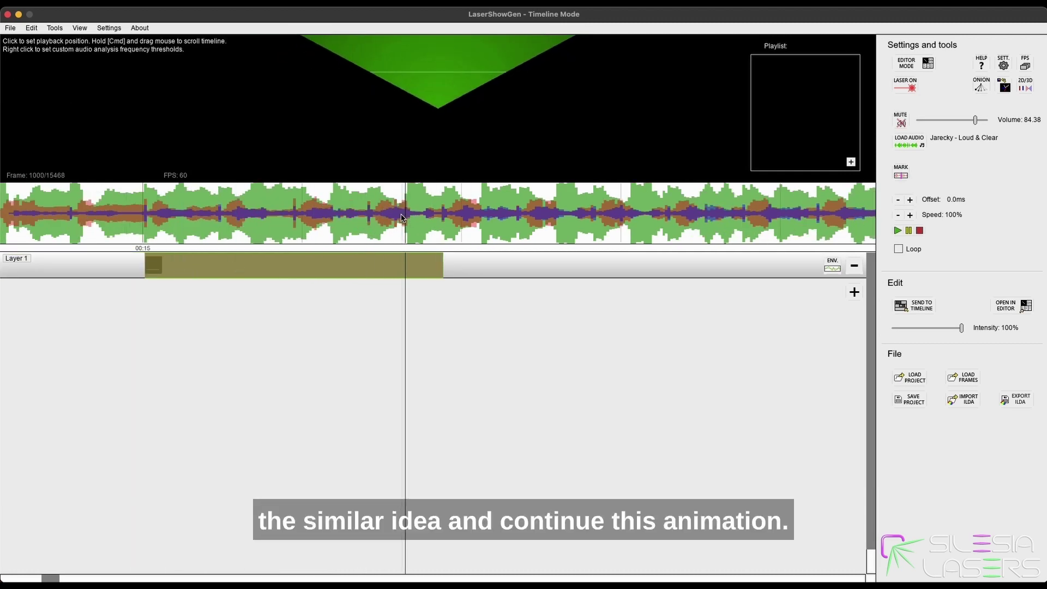
click(436, 214)
click(400, 218)
click(419, 218)
click(444, 220)
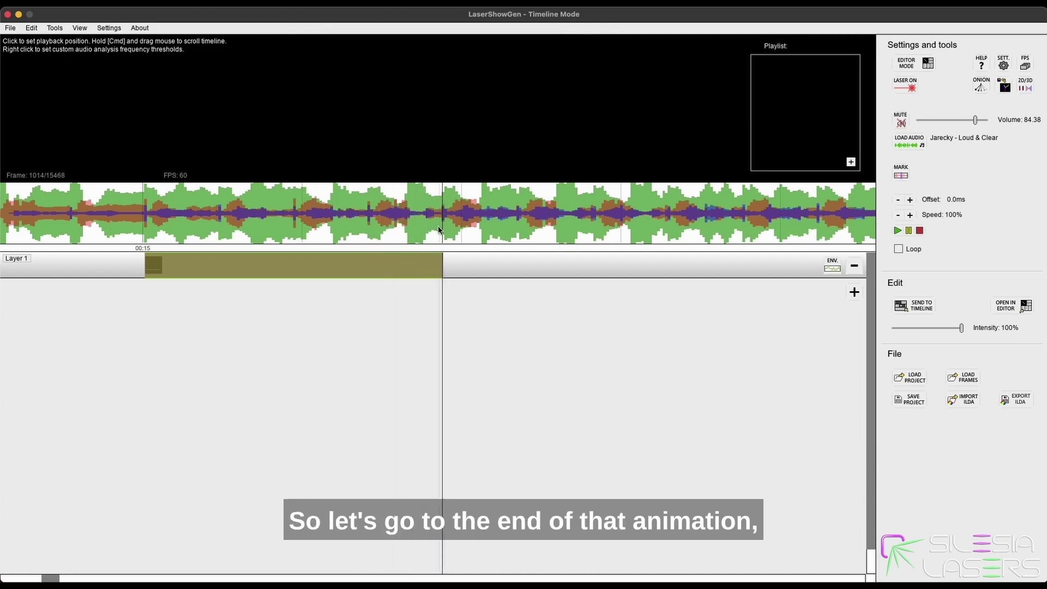
Place the Layer 1 position marker exactly at the end of the existing clip as the next animation's start
scroll(452, 235, up, 2)
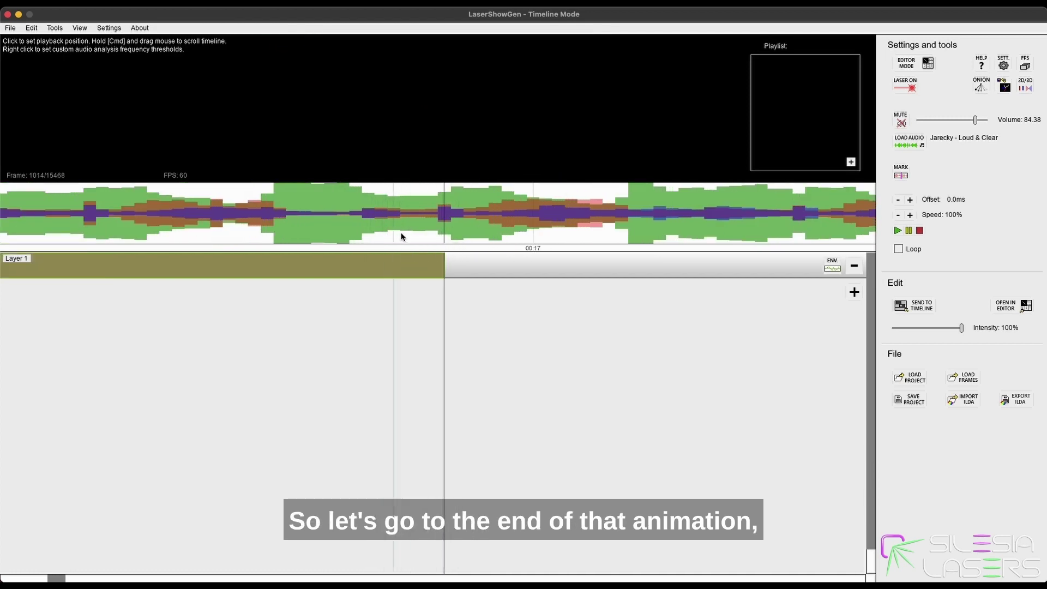
click(466, 261)
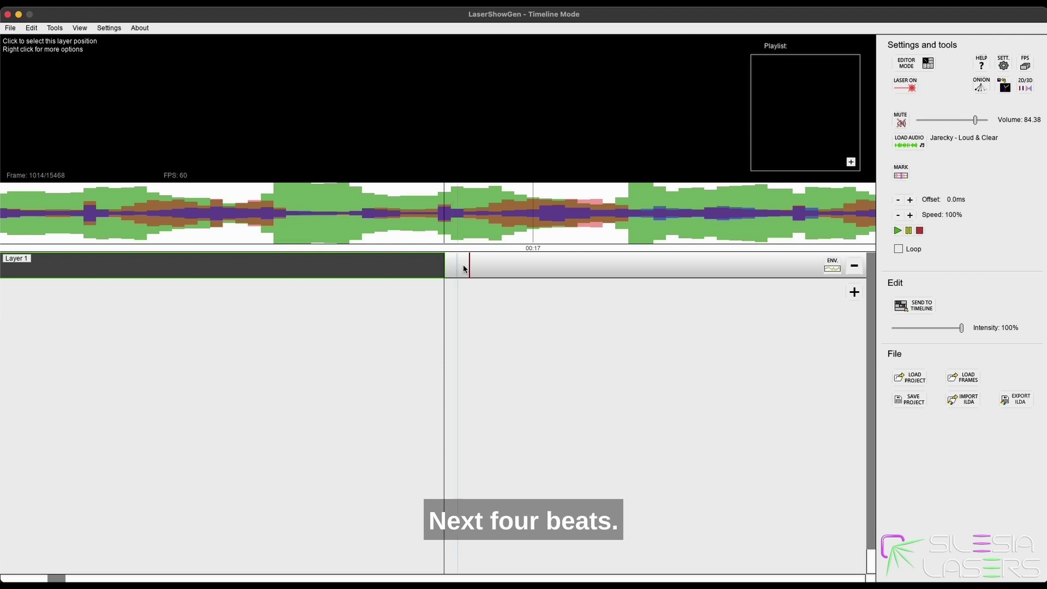
click(583, 264)
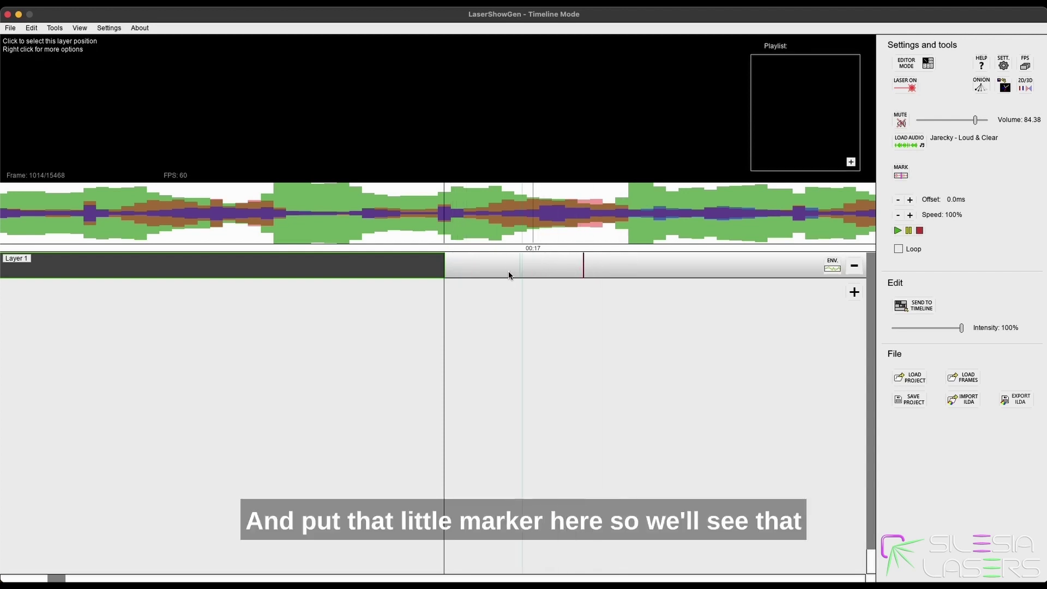
click(445, 259)
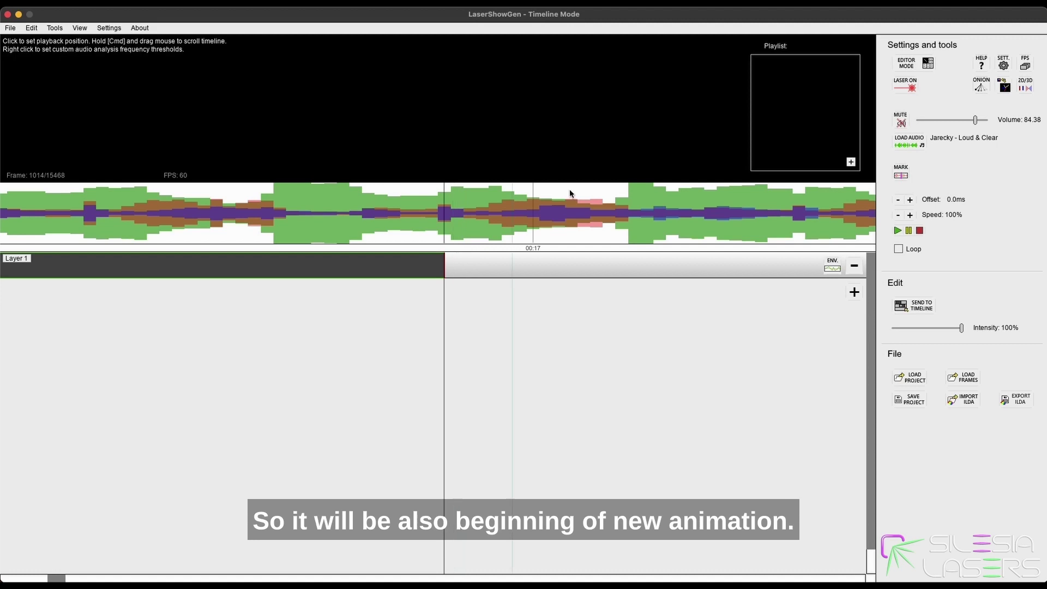
Switch back to the editor, select the horizontal line, and go to the end of the animation
click(921, 67)
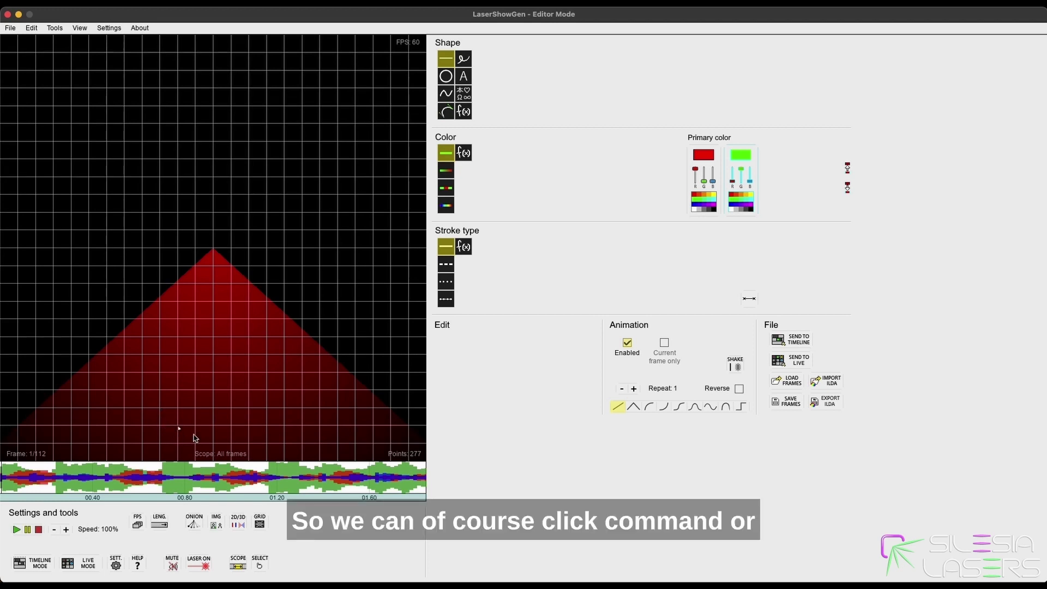
click(324, 431)
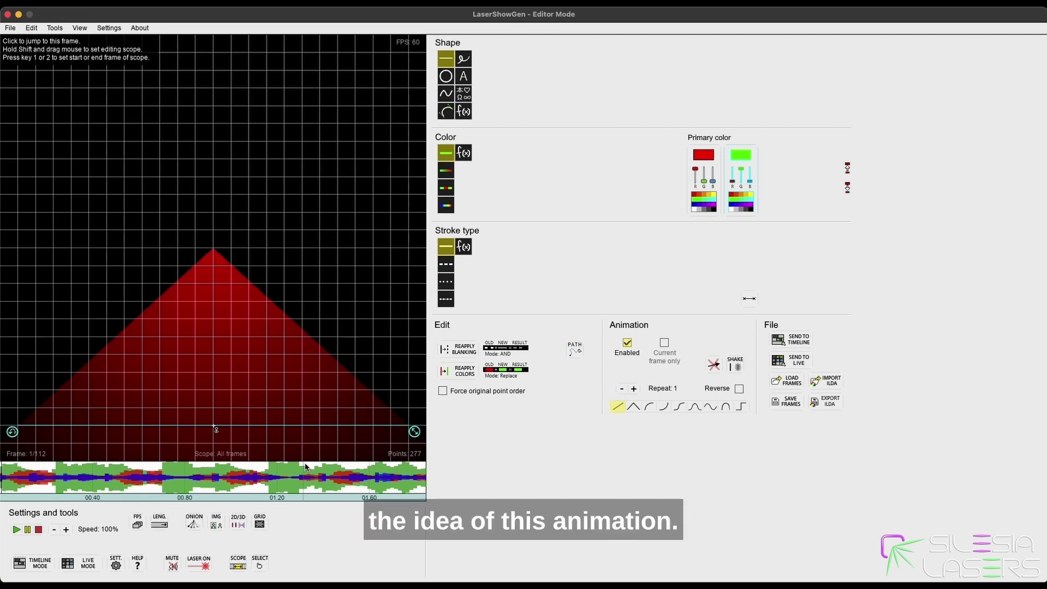
click(291, 480)
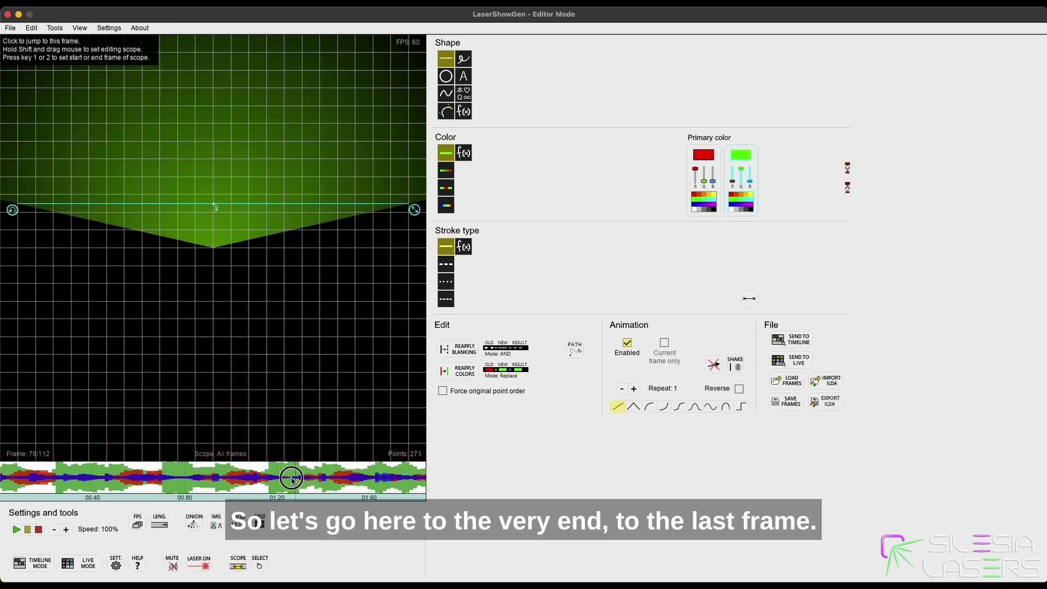
drag(291, 482, 420, 482)
Step through the animation to its last frame, frame 112, and delete the existing horizontal line
key(Left)
key(Left)
key(Left)
key(Left)
key(Left)
key(Left)
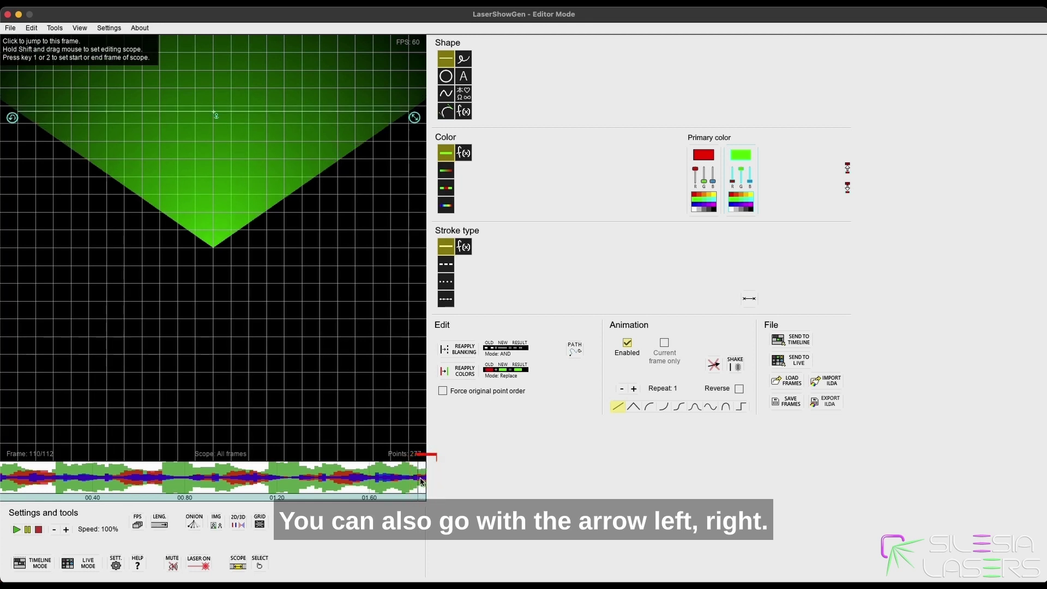
key(Right)
key(Right)
key(Right)
key(Right)
key(Right)
key(Right)
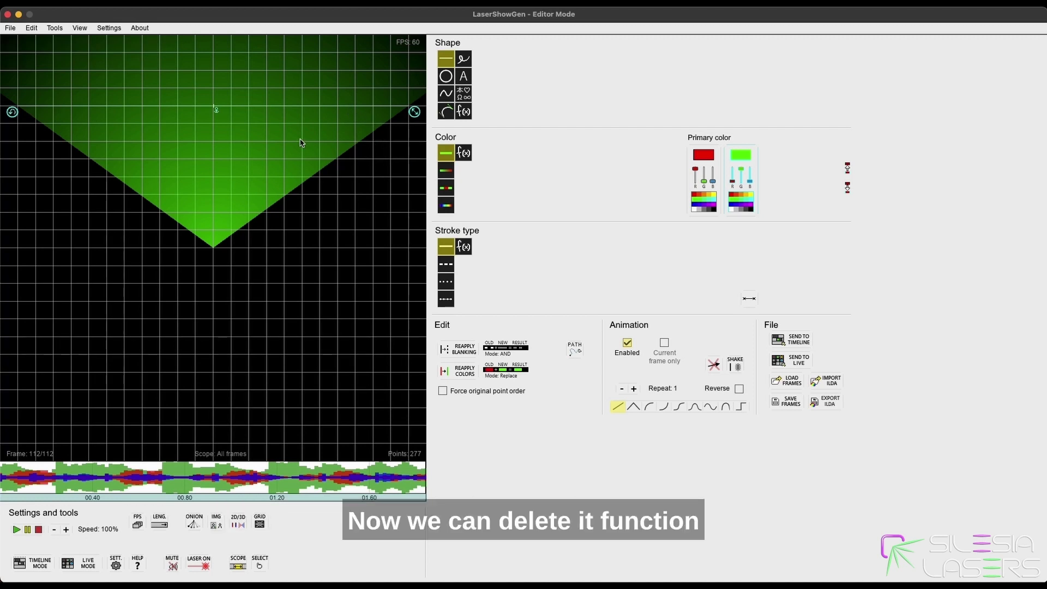
key(BackSpace)
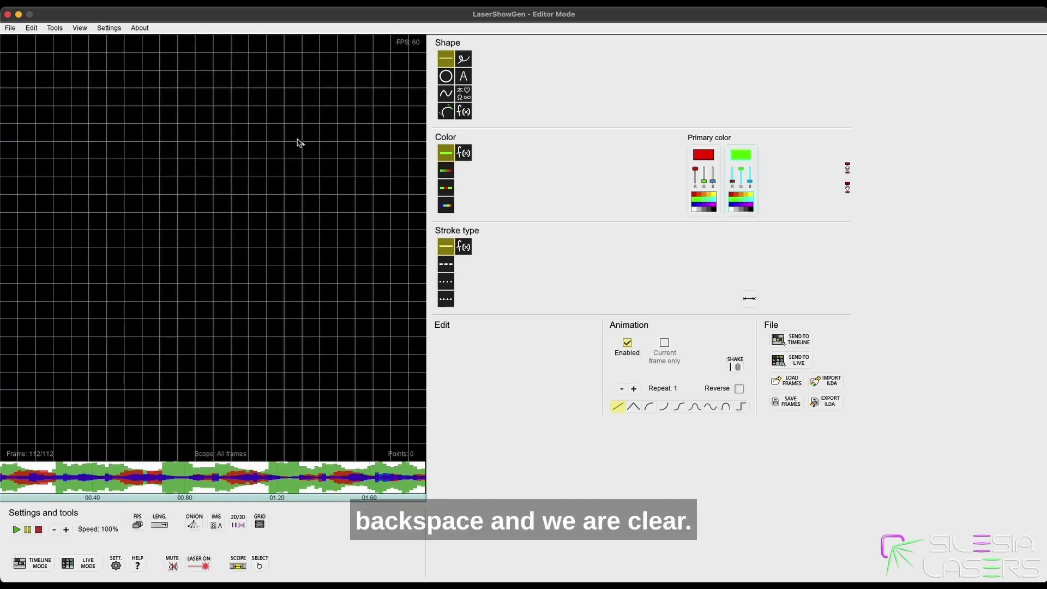
Draw a full-width horizontal line at the same height, with its primary color animated from green to magenta
click(695, 197)
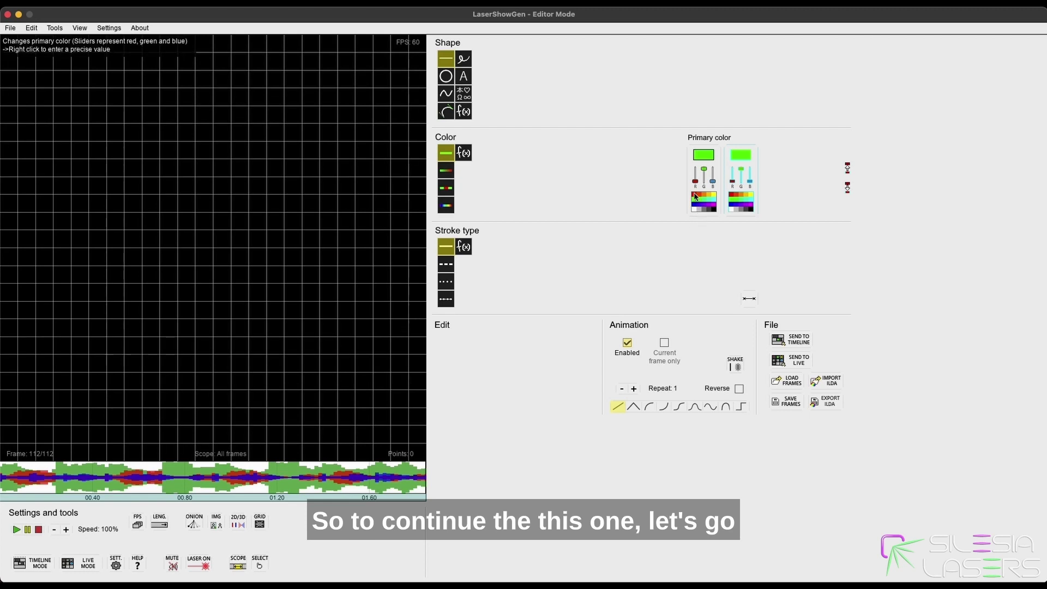
click(748, 205)
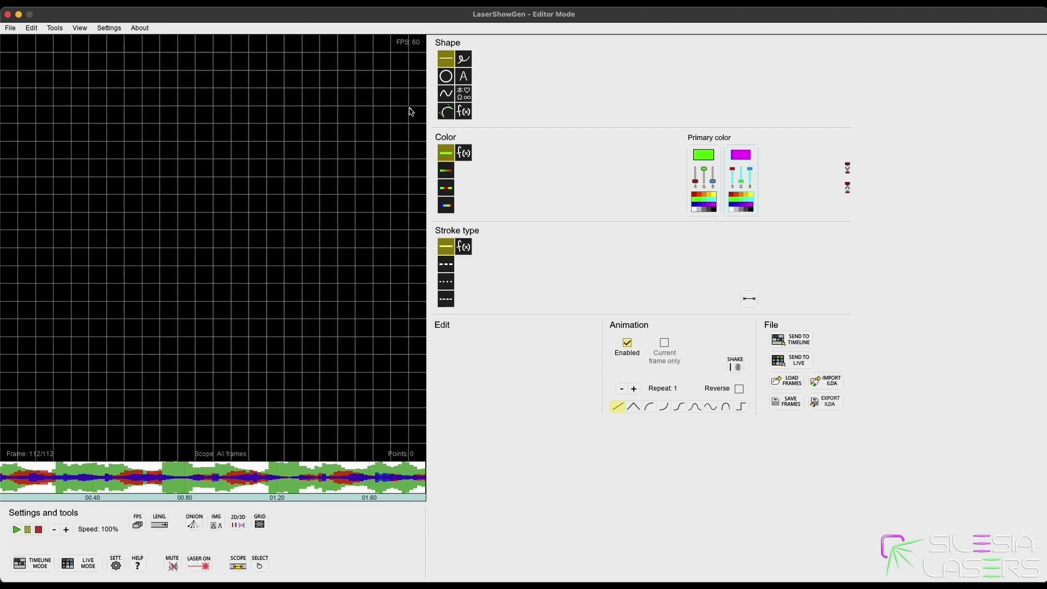
drag(410, 111, 18, 108)
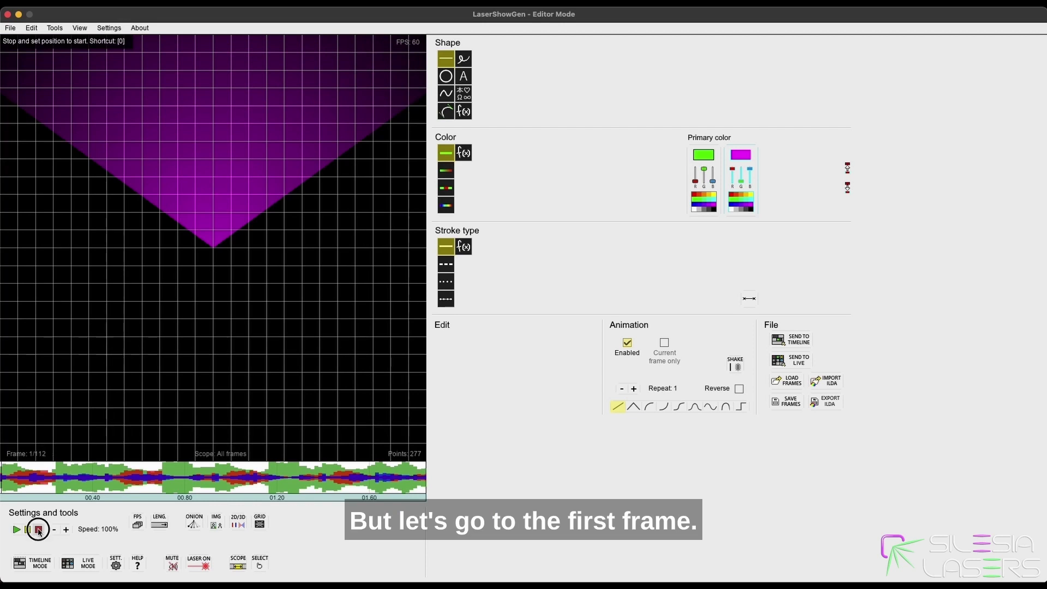
Preview the line's green-to-magenta color change from the first frame and return to the start
click(3, 480)
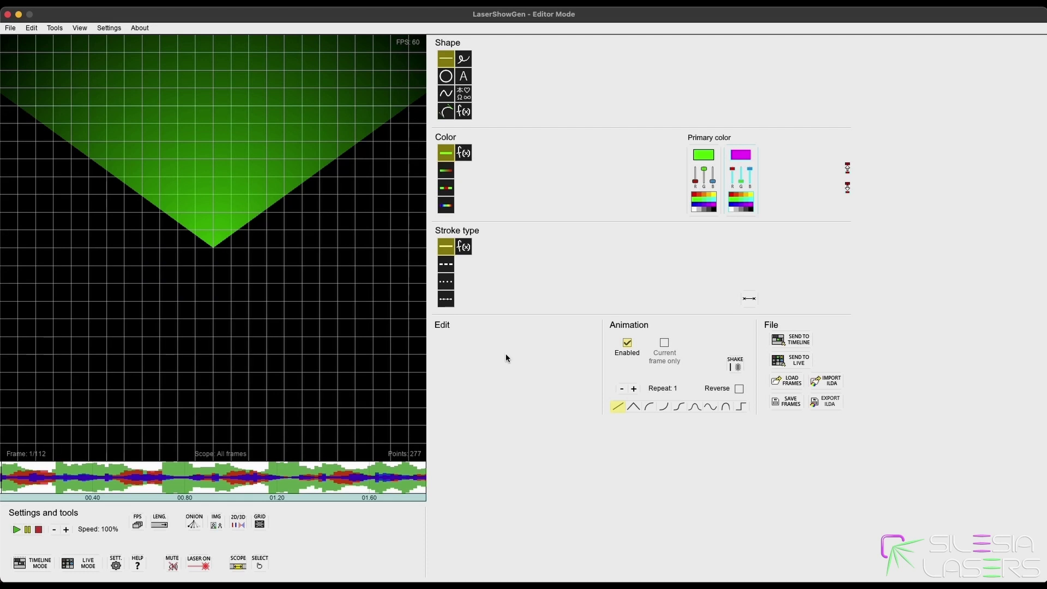
click(17, 530)
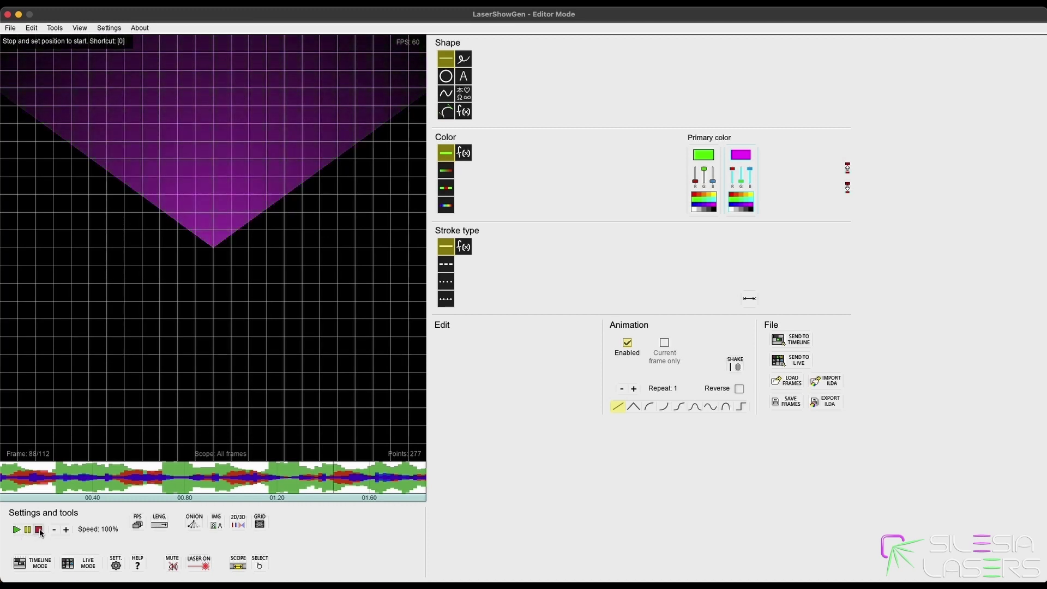
click(40, 532)
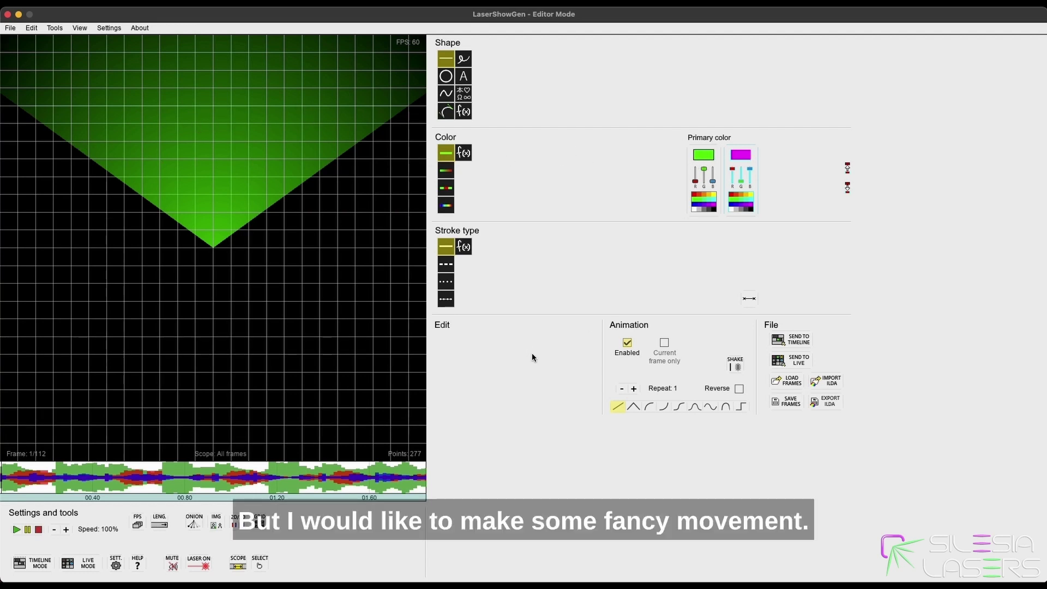
Choose the triangle animation curve and try moving the line down and back up once
click(633, 407)
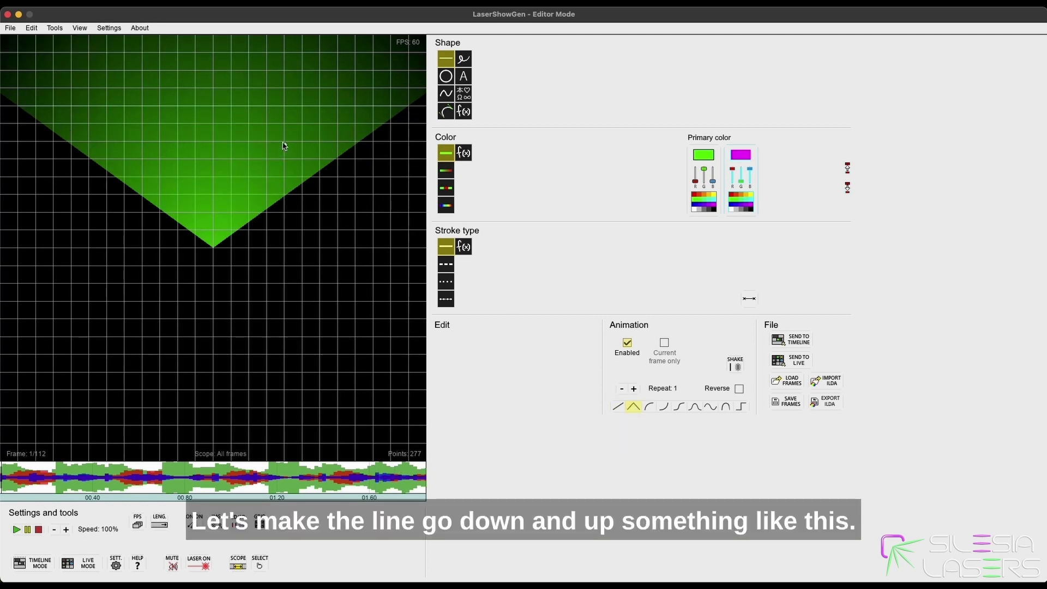
click(307, 111)
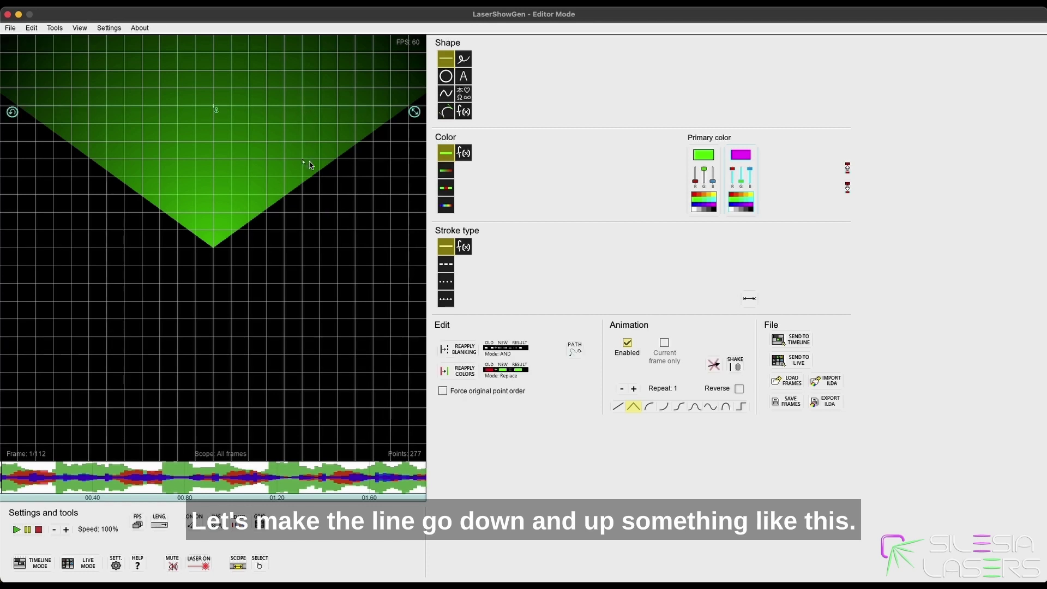
drag(310, 109, 301, 166)
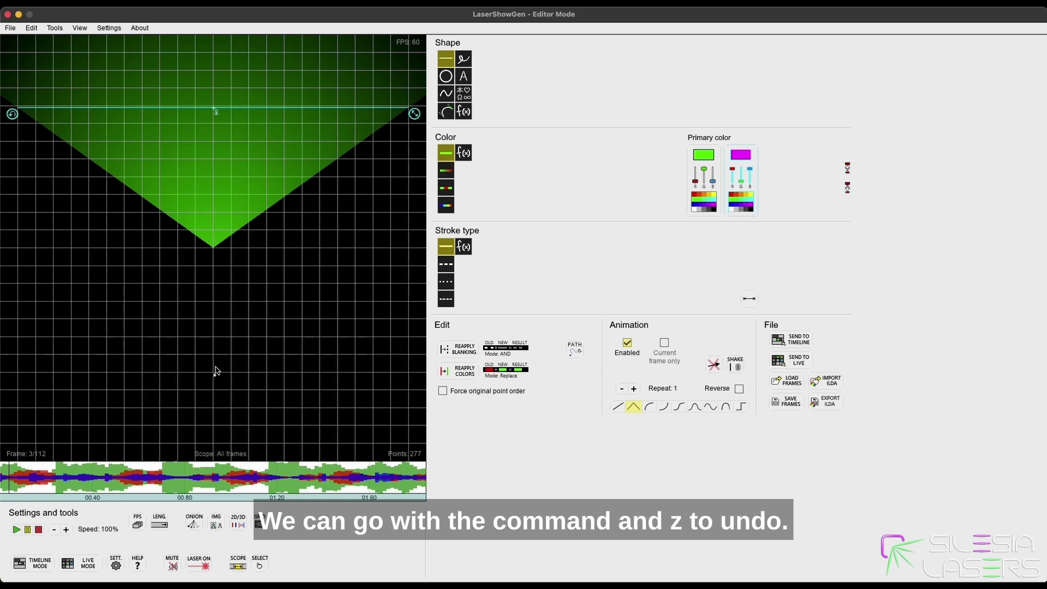
click(216, 371)
Set the animation repeat to 2 and move the line downward so it travels down and up twice
click(633, 388)
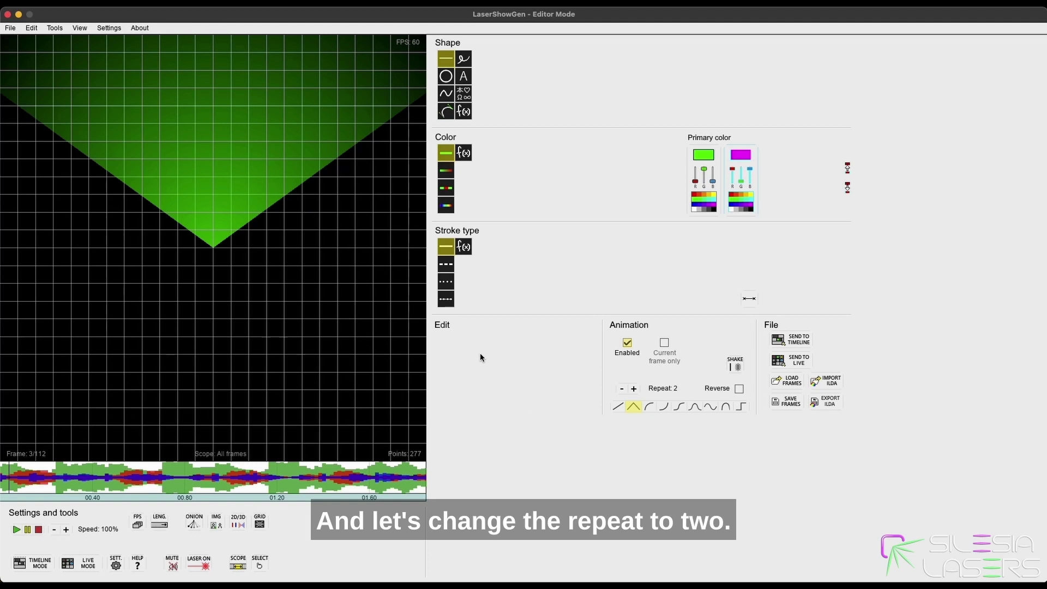
click(320, 117)
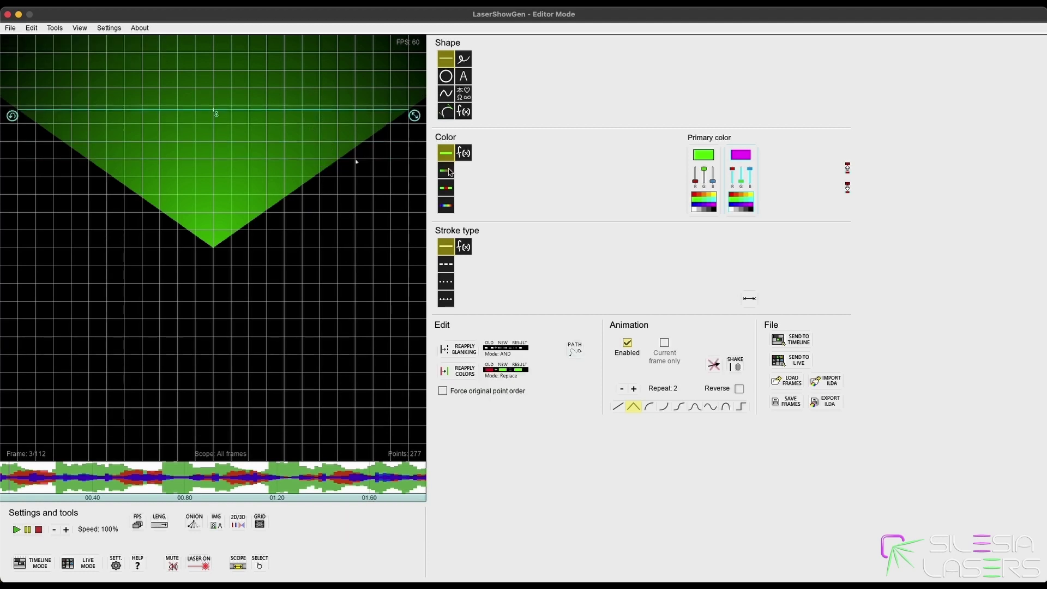
click(315, 205)
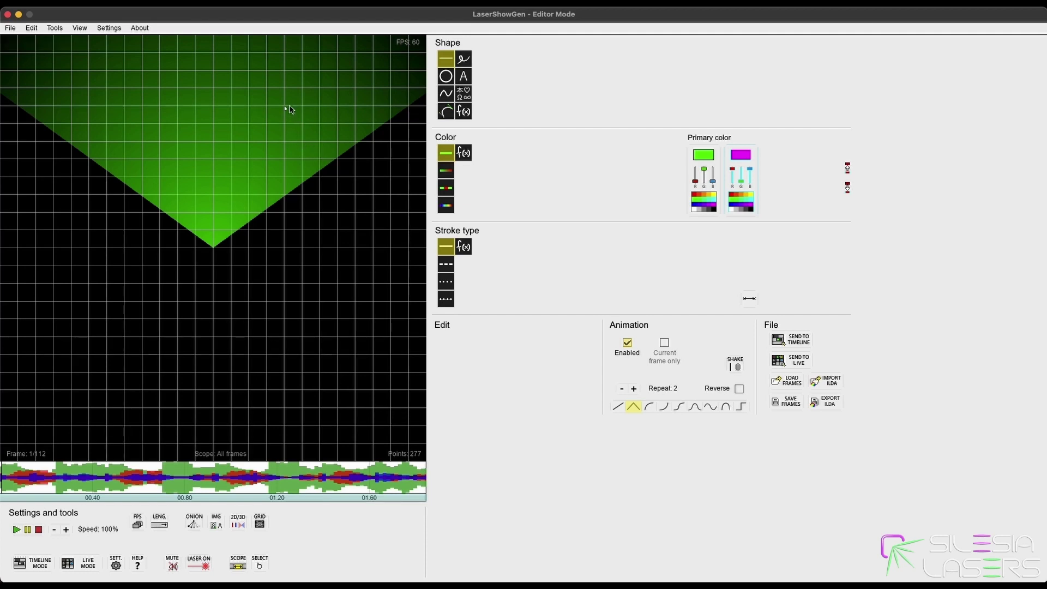
key(space)
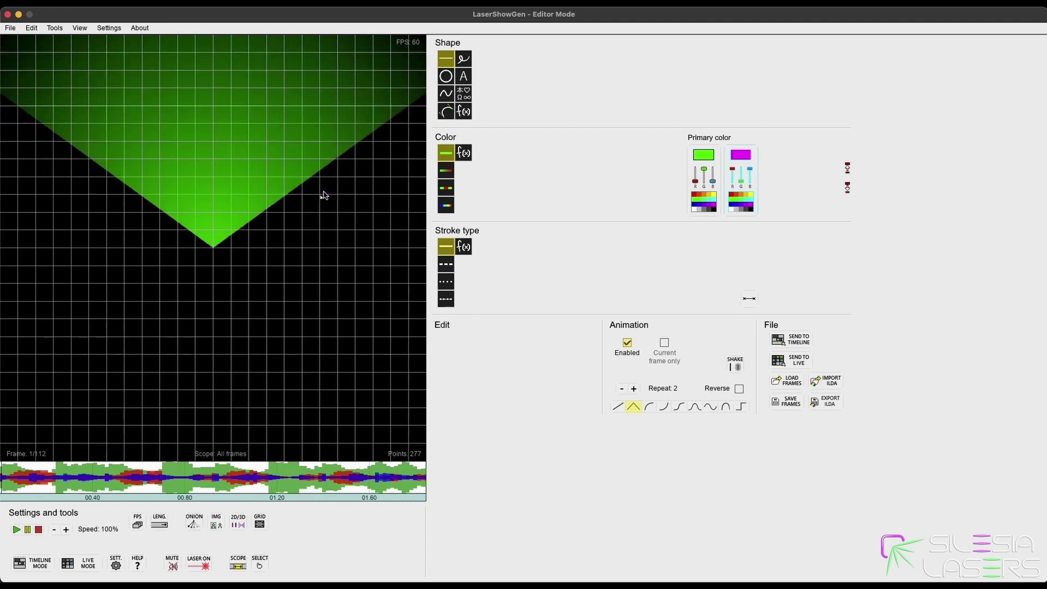
click(297, 113)
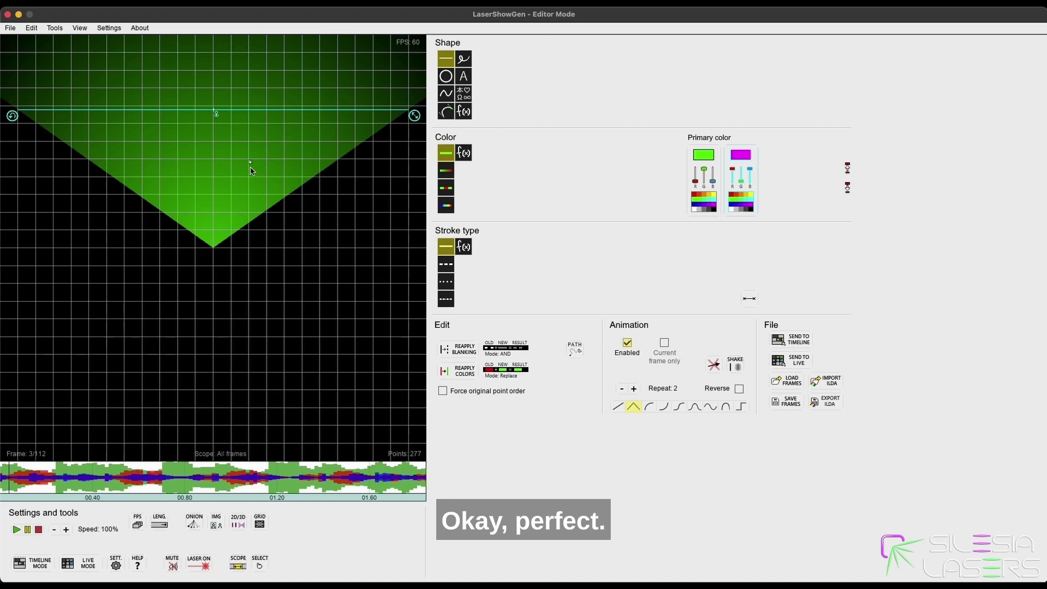
click(310, 201)
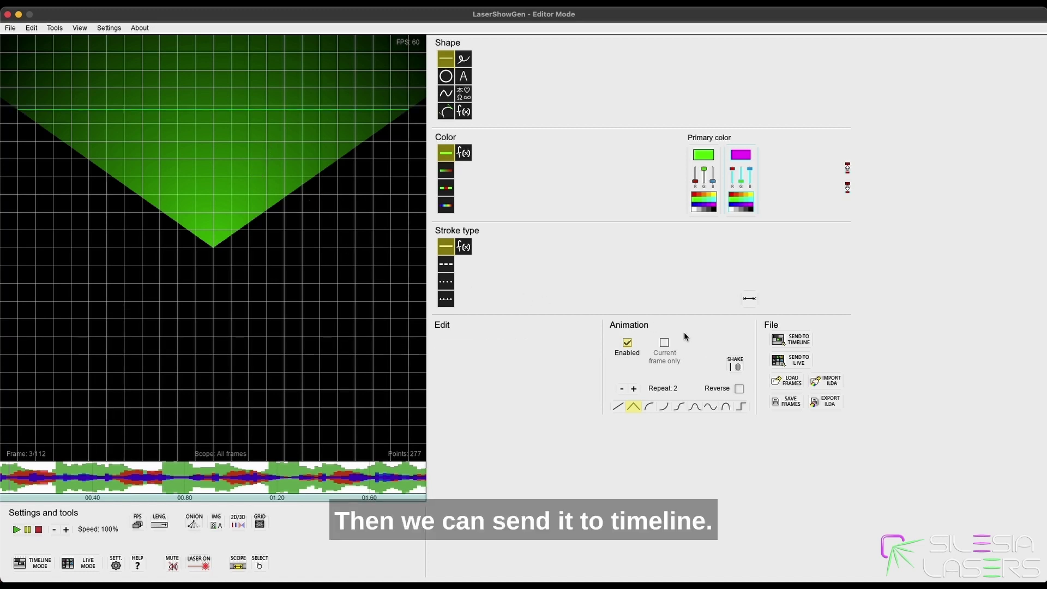
Send the new line animation to the timeline and play both clips from the first clip's start near 00:15
click(800, 342)
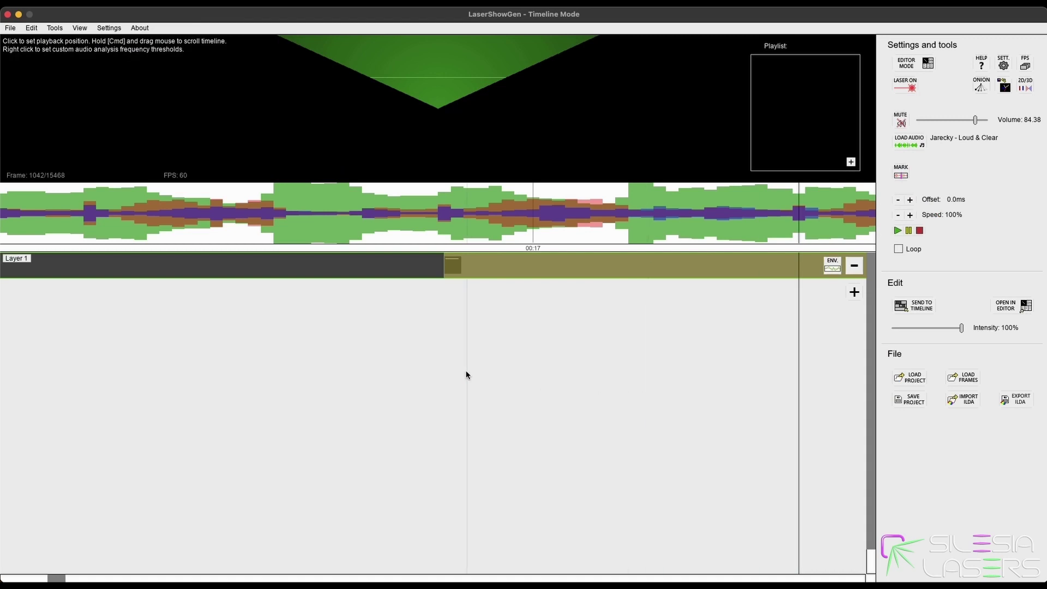
scroll(466, 375, down, 5)
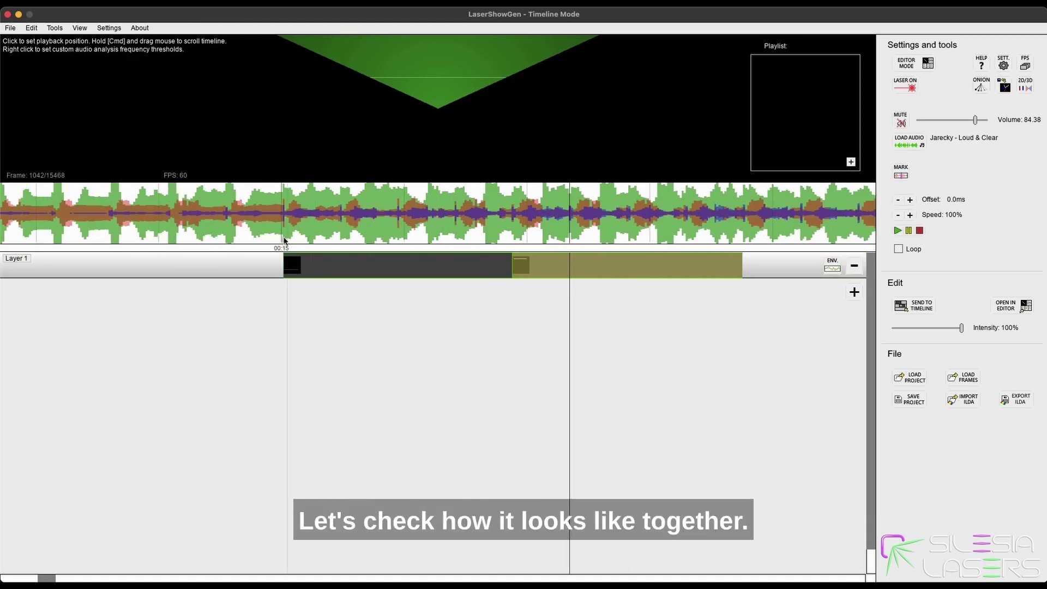
click(284, 240)
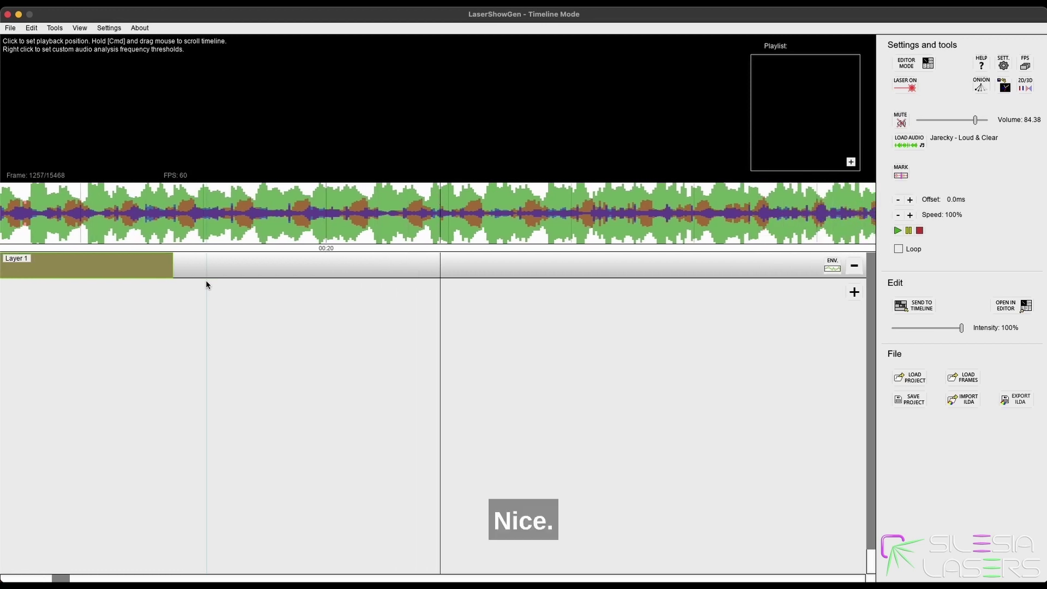
Set the timeline playback position on the beat just after the second clip's end, at frame 1127
scroll(191, 289, down, 1)
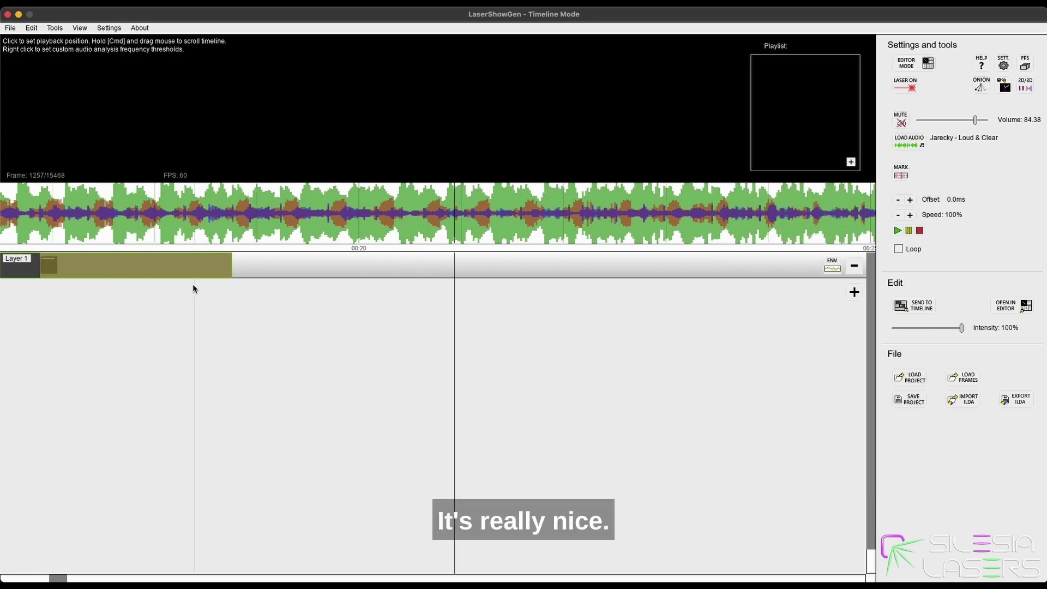
scroll(234, 234, up, 1)
click(243, 210)
scroll(228, 264, up, 2)
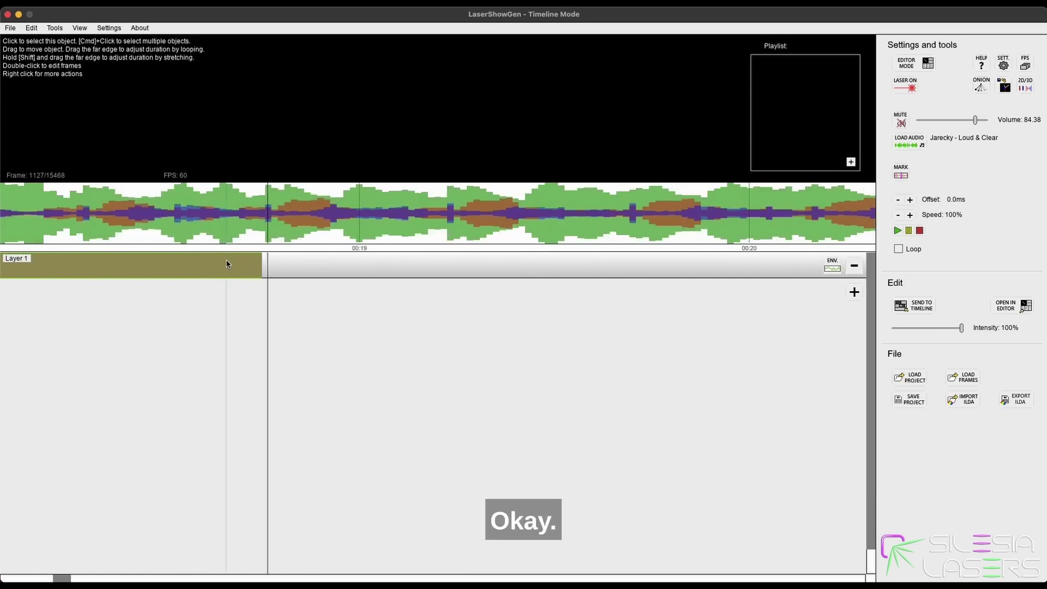
Examine closely how the second clip's end lines up with the beat at the playback position
scroll(228, 263, up, 2)
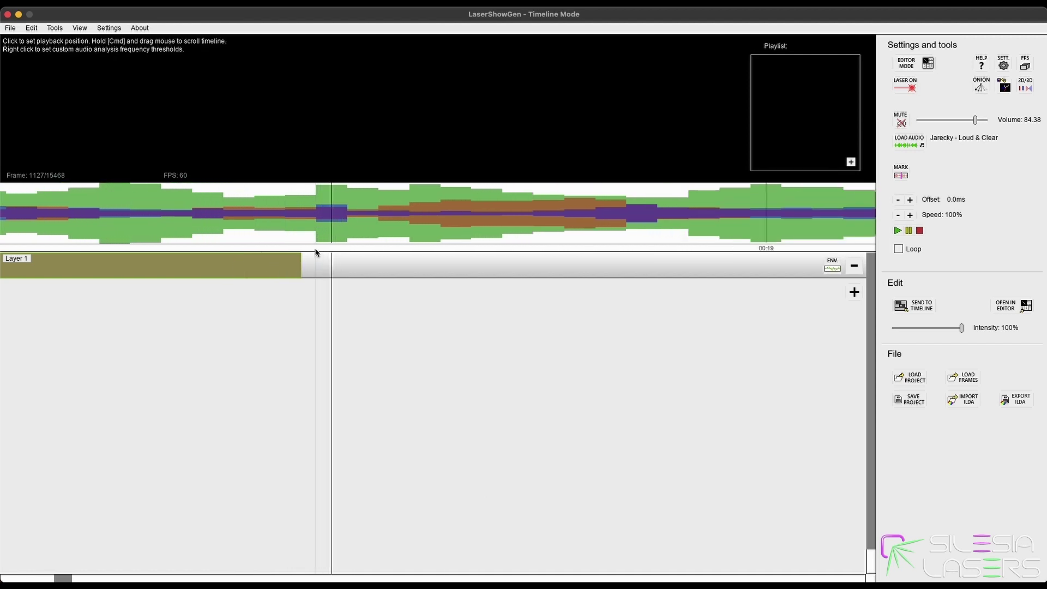
scroll(331, 276, up, 2)
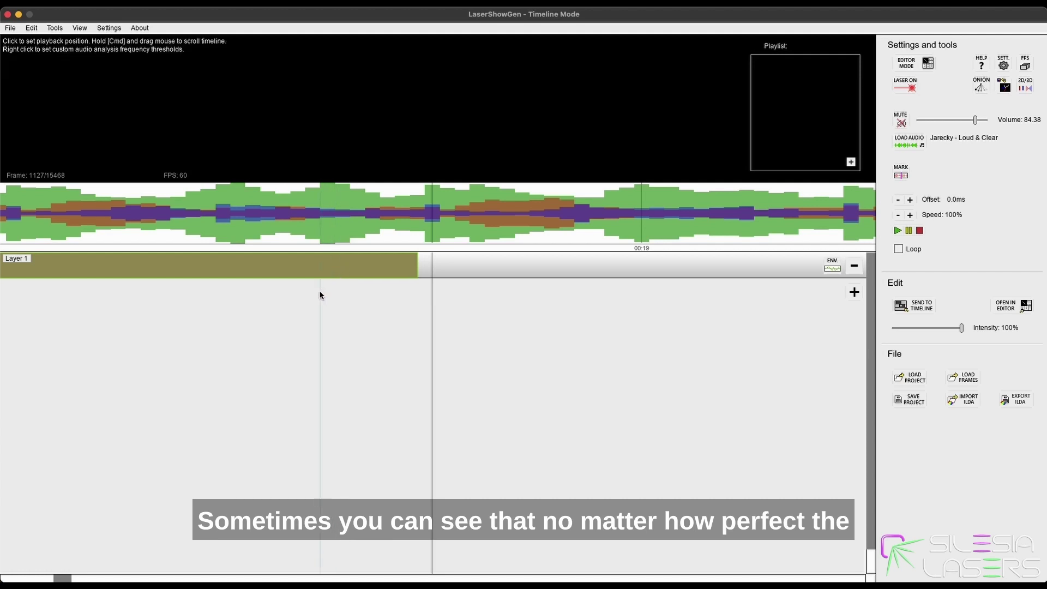
scroll(314, 296, down, 3)
scroll(291, 296, down, 2)
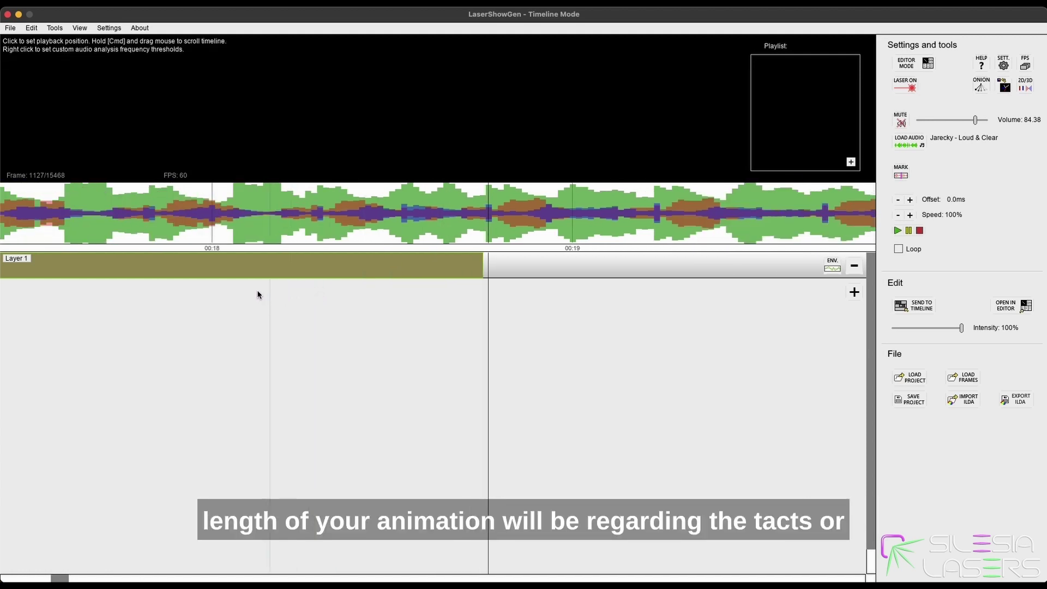
scroll(244, 226, down, 2)
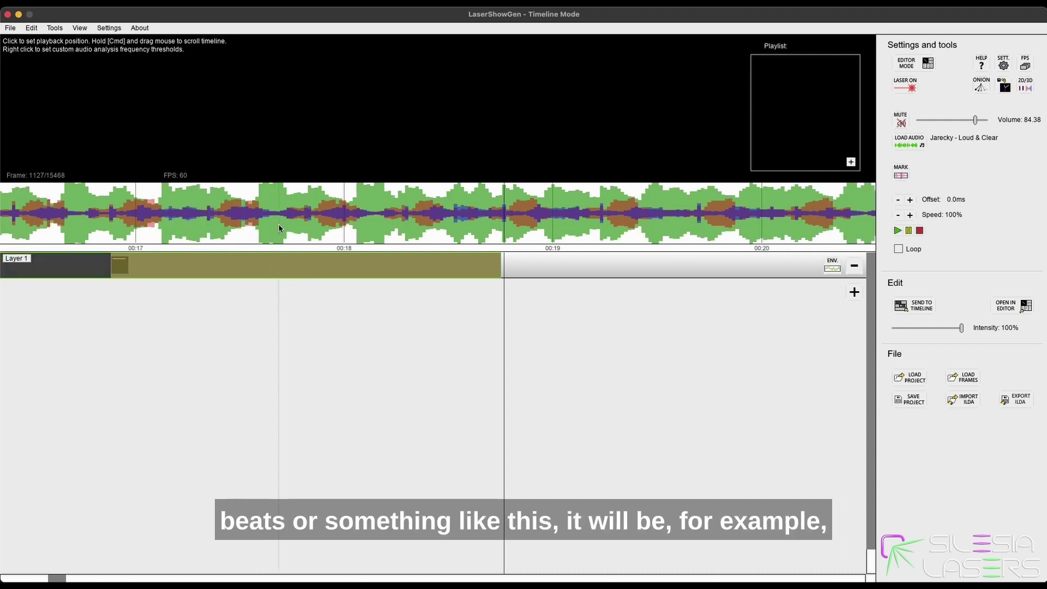
scroll(545, 264, up, 4)
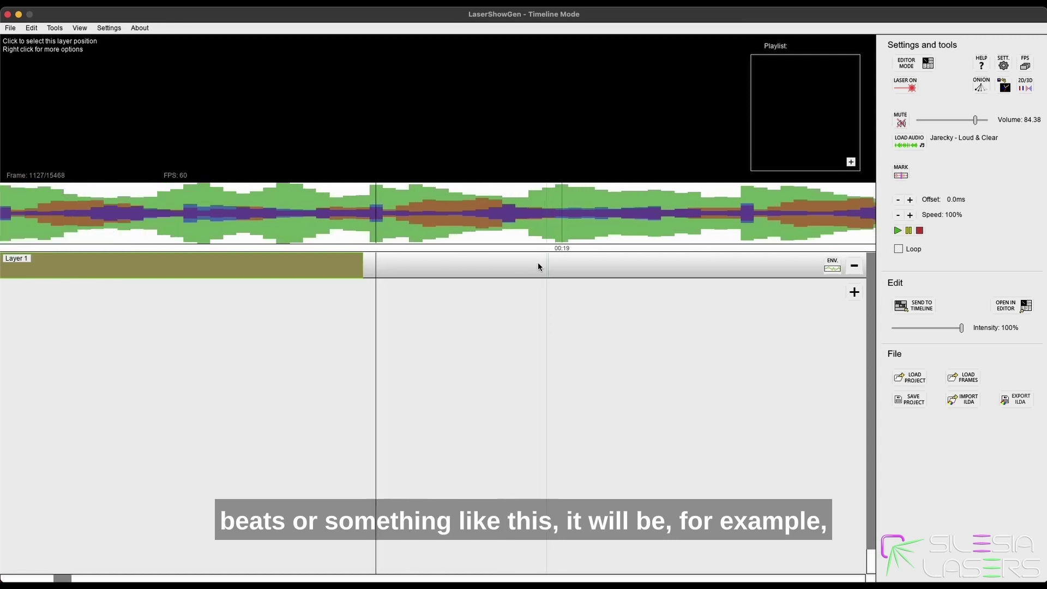
scroll(283, 233, up, 2)
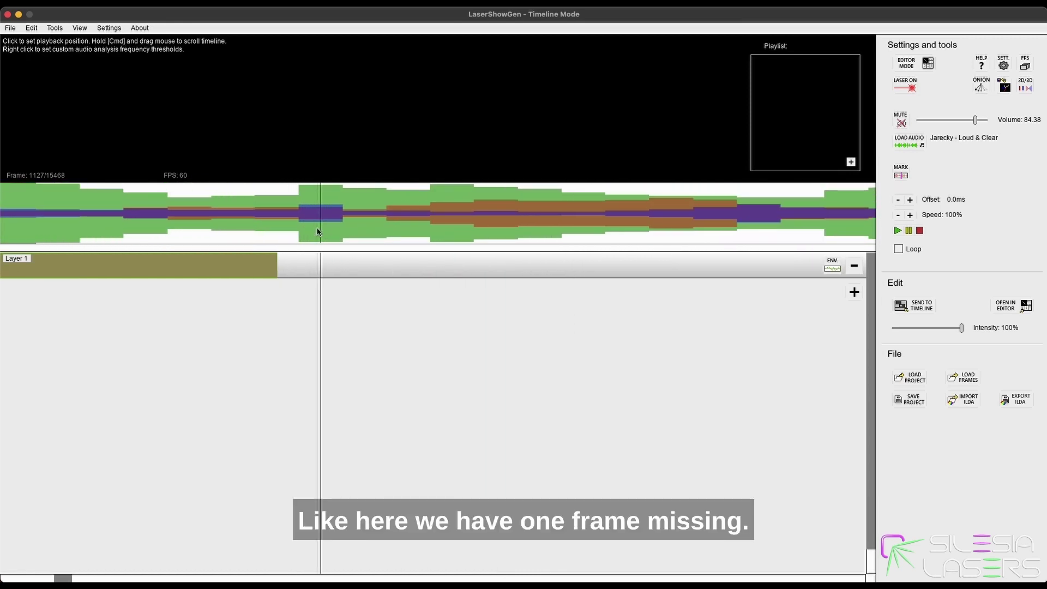
click(295, 226)
click(317, 221)
click(289, 224)
click(315, 227)
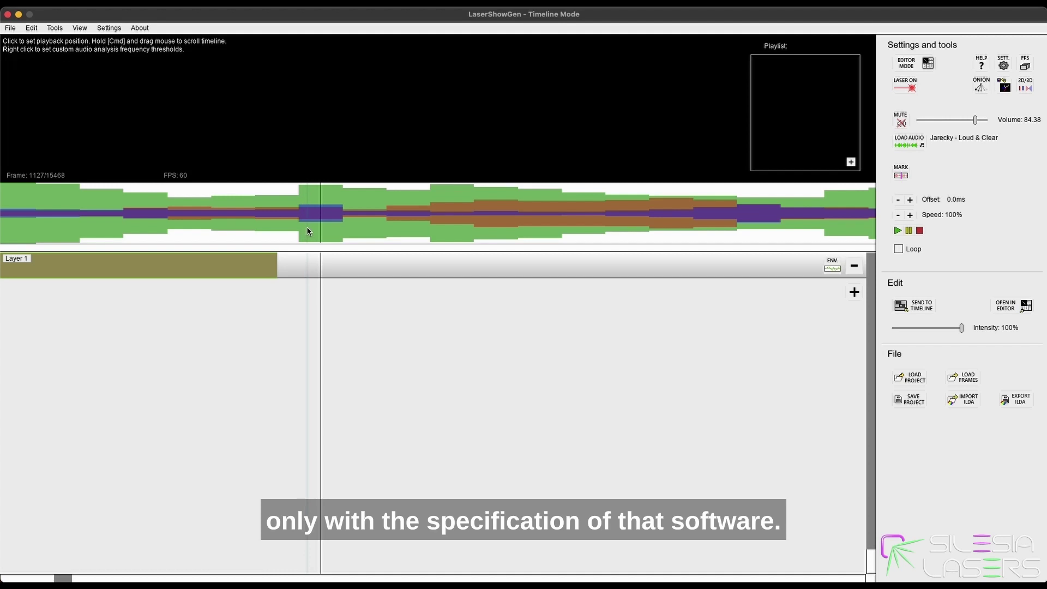
key(Right)
key(Right)
key(Right)
key(Left)
key(Left)
key(Left)
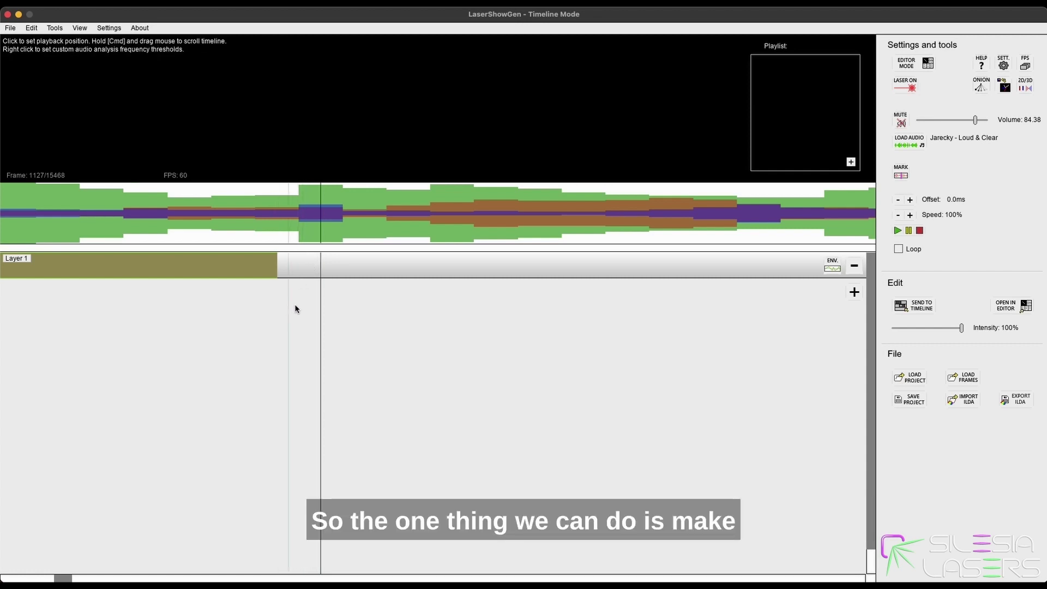
Stretch the second clip's end to the playback position at frame 1127, without looping the animation
scroll(306, 316, up, 3)
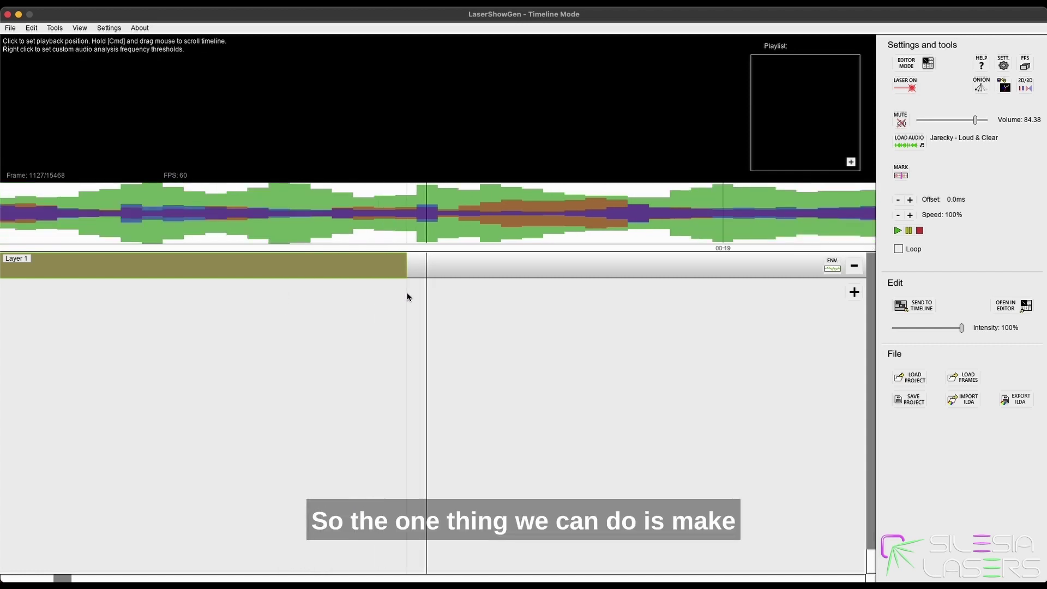
scroll(490, 308, down, 3)
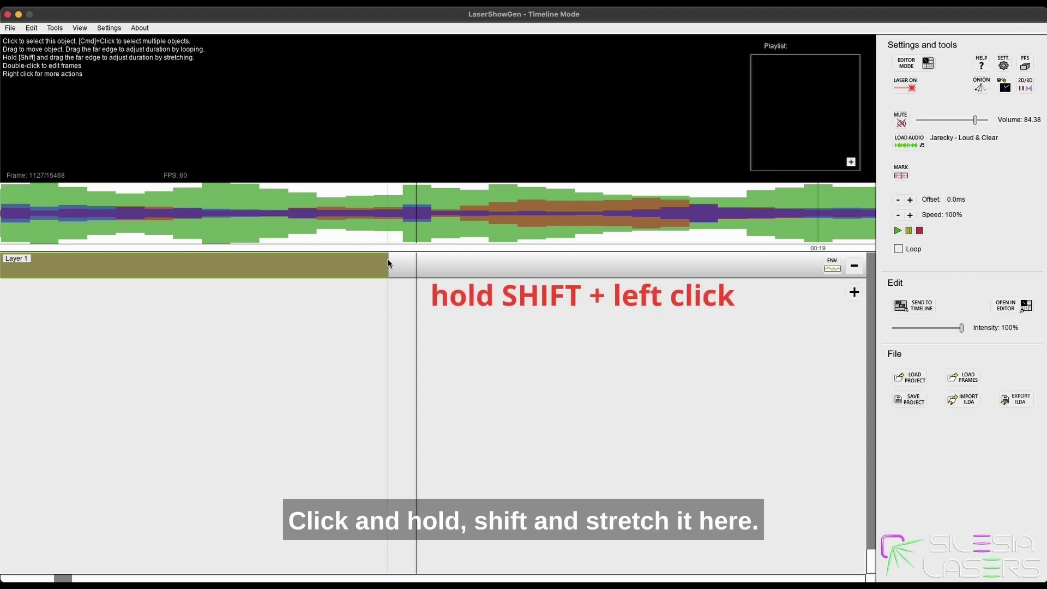
drag(389, 266, 427, 266)
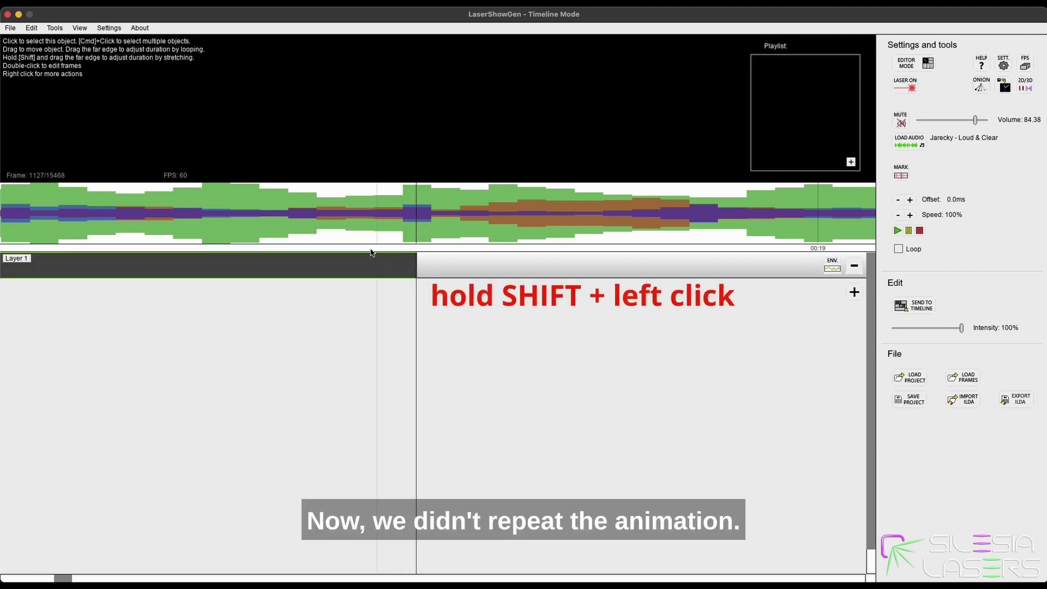
drag(369, 238, 404, 243)
scroll(474, 236, down, 2)
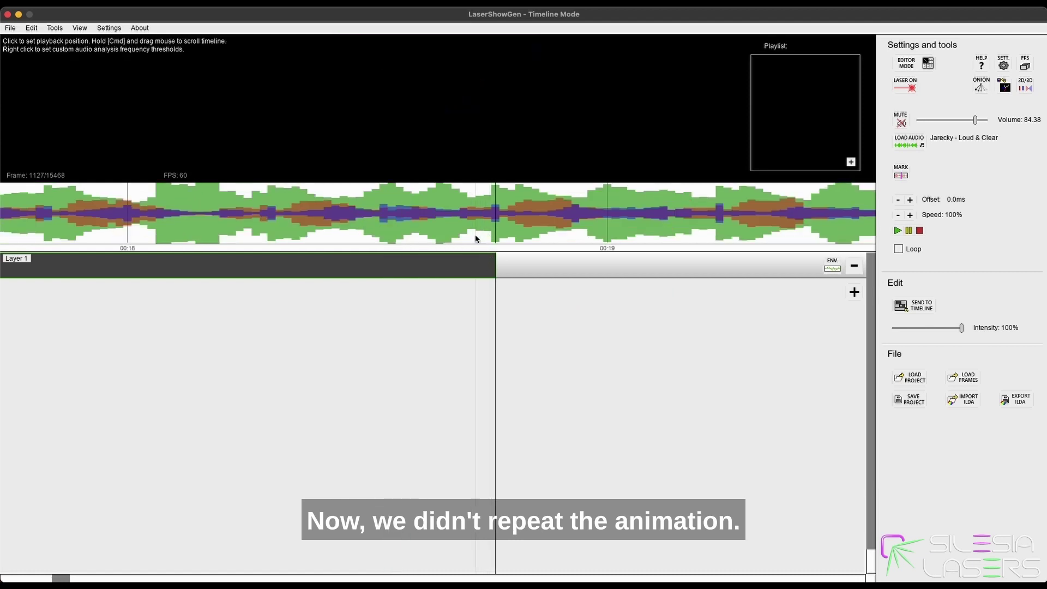
Play both line clips from just before the first clip's start near 00:15 to check their timing against the music
scroll(483, 234, down, 1)
scroll(483, 233, down, 1)
drag(431, 227, 97, 230)
scroll(155, 273, down, 1)
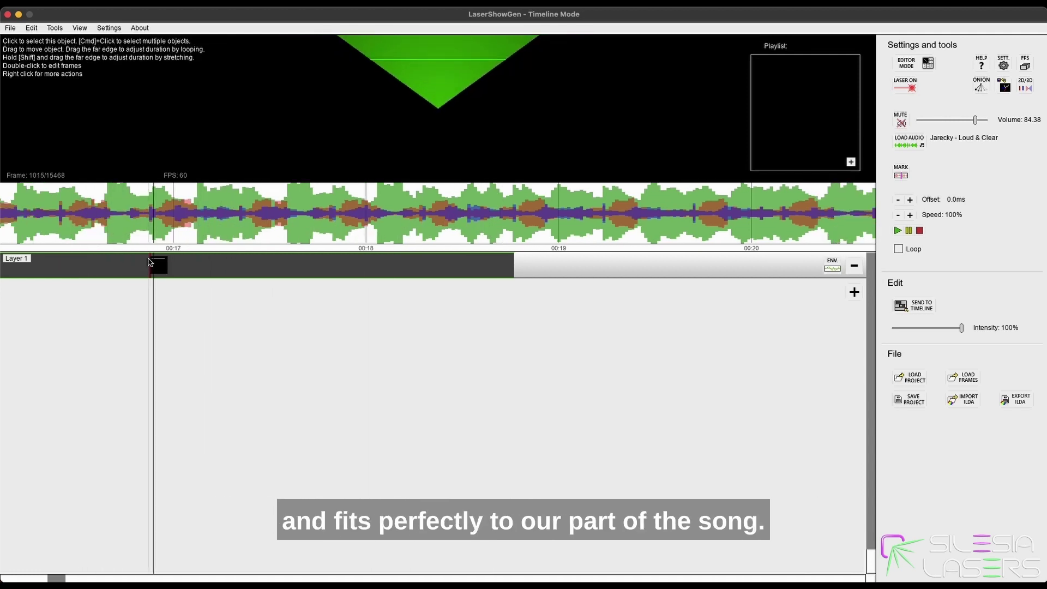
scroll(154, 259, down, 1)
click(175, 233)
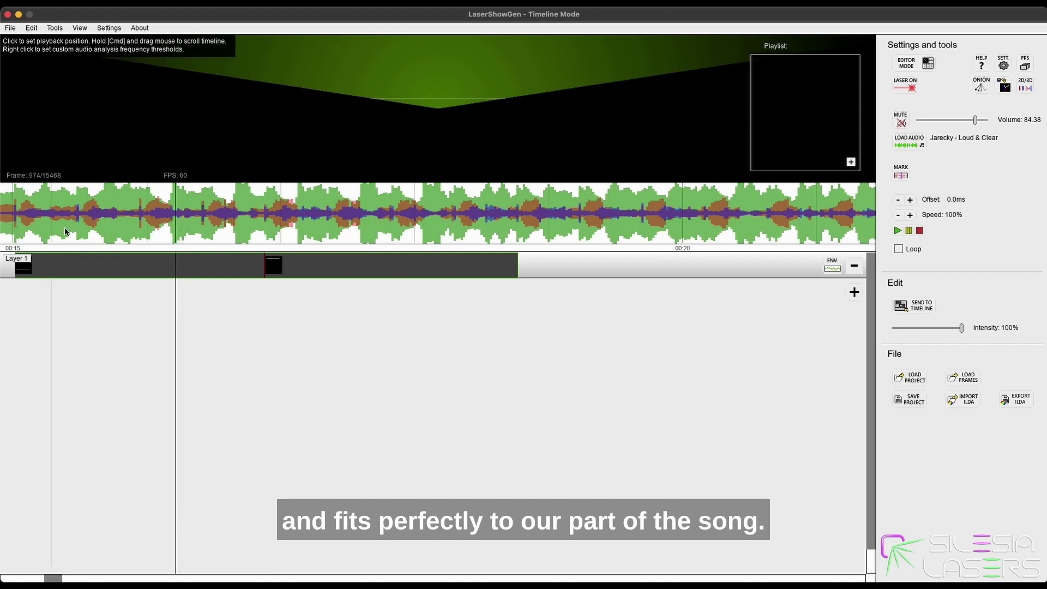
scroll(109, 229, down, 1)
click(162, 231)
key(space)
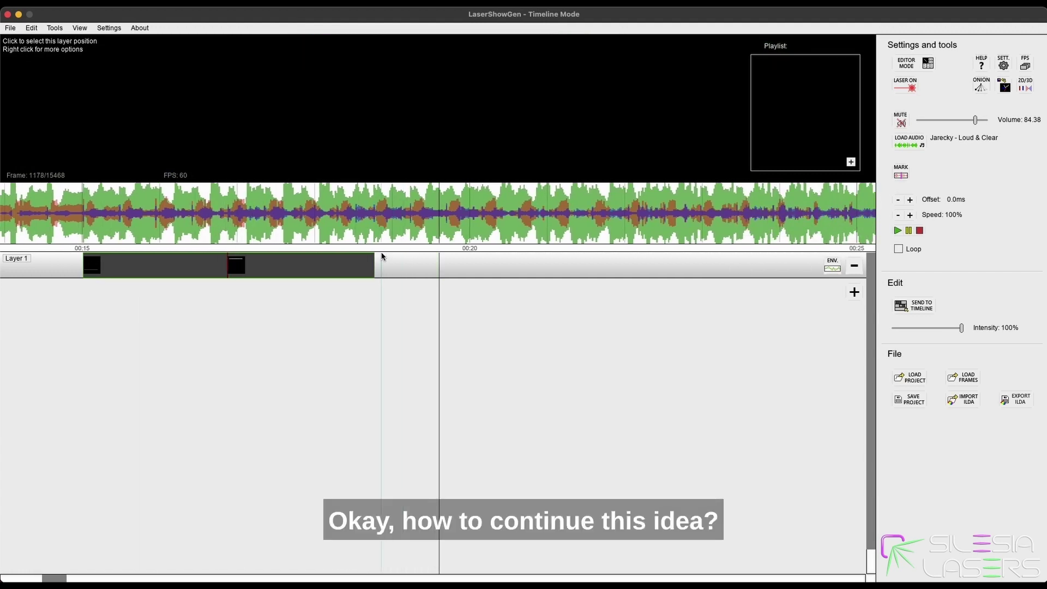
Set the timeline playback position at the second clip's end, at frame 1127
scroll(404, 244, up, 5)
click(360, 245)
scroll(360, 244, up, 3)
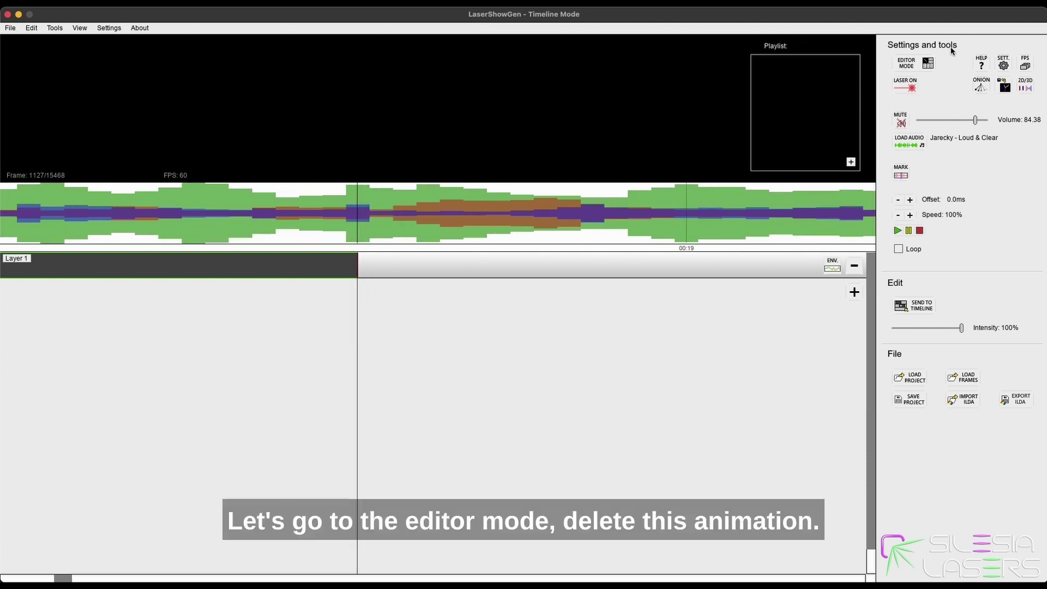
Switch to editor mode and delete the green line animation
click(921, 63)
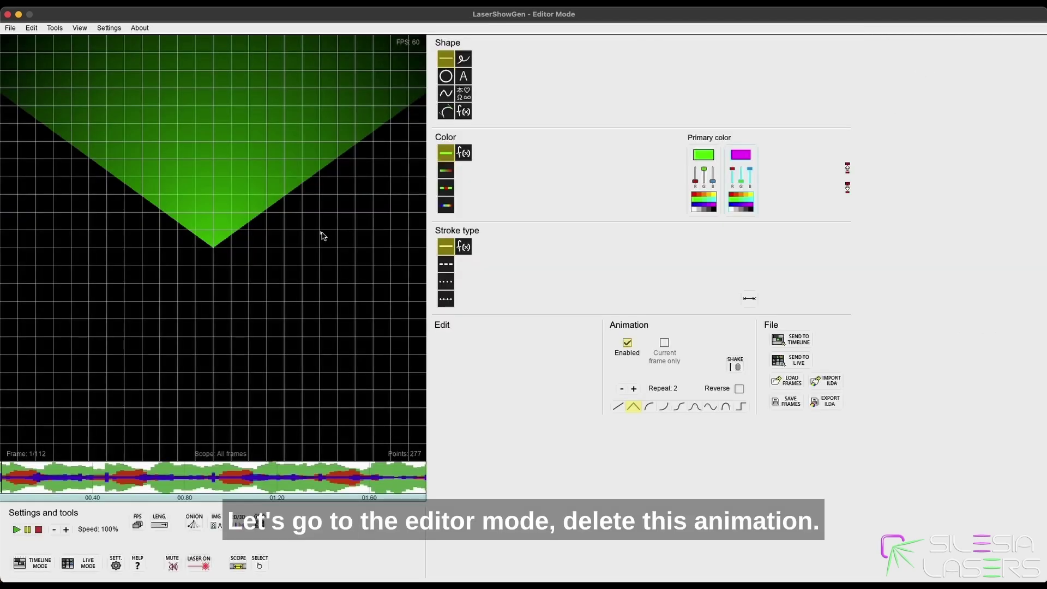
click(413, 157)
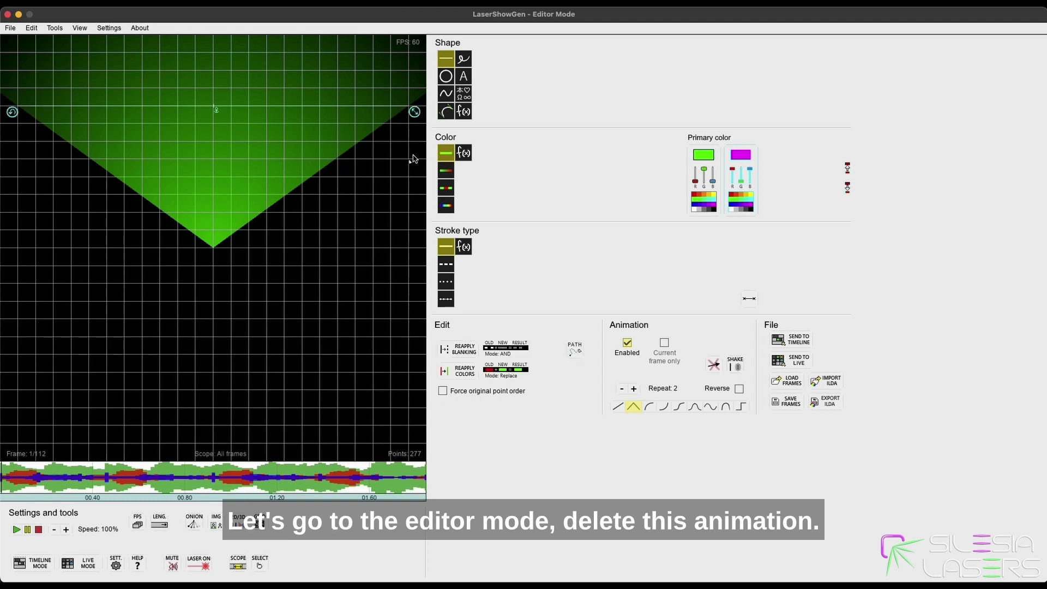
key(Delete)
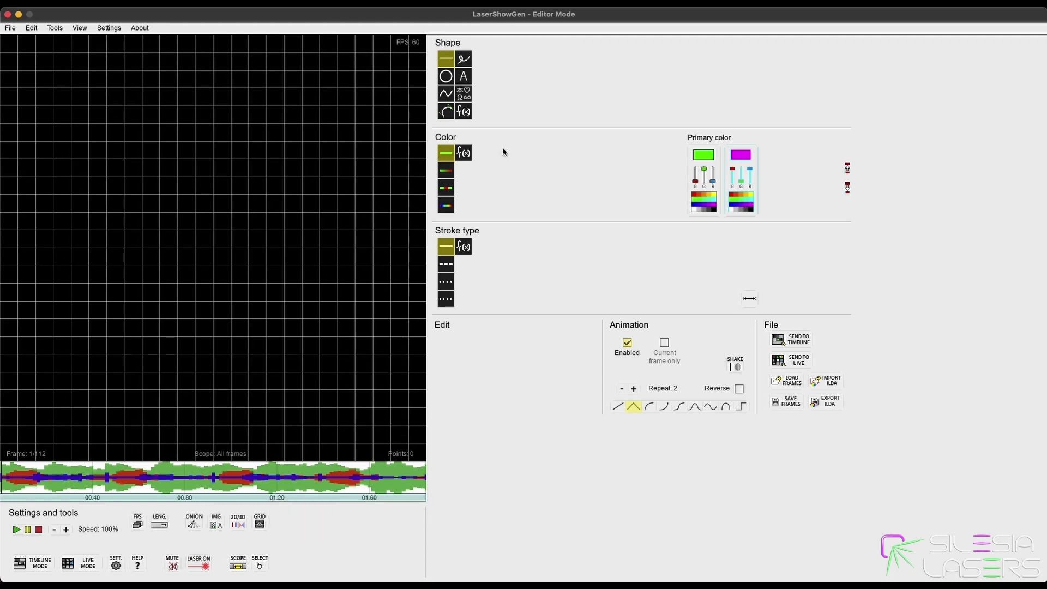
Set the starting primary color to magenta and the stroke type to dashed blanking
click(712, 205)
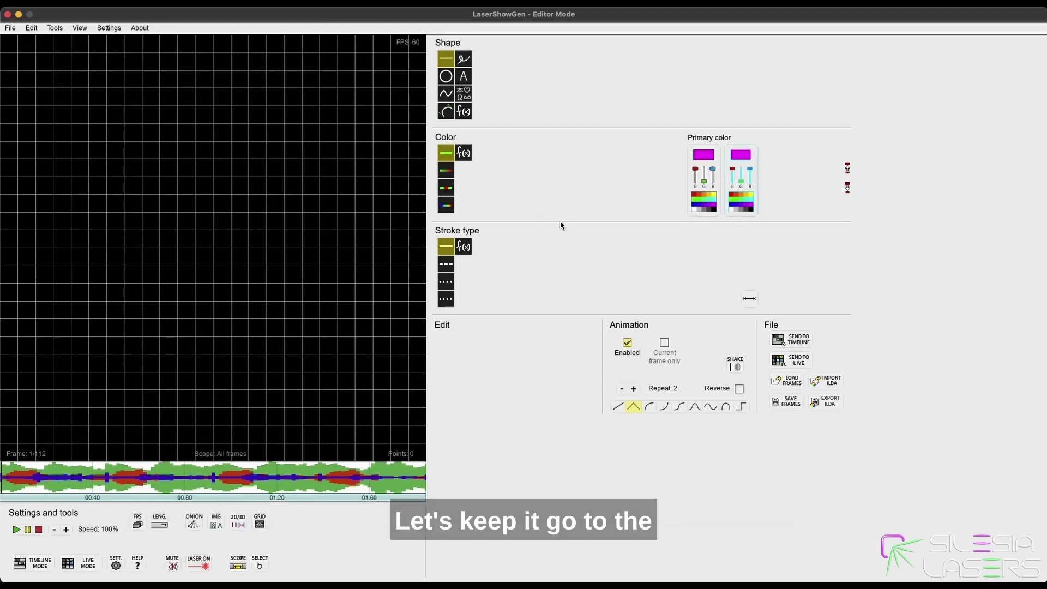
click(446, 266)
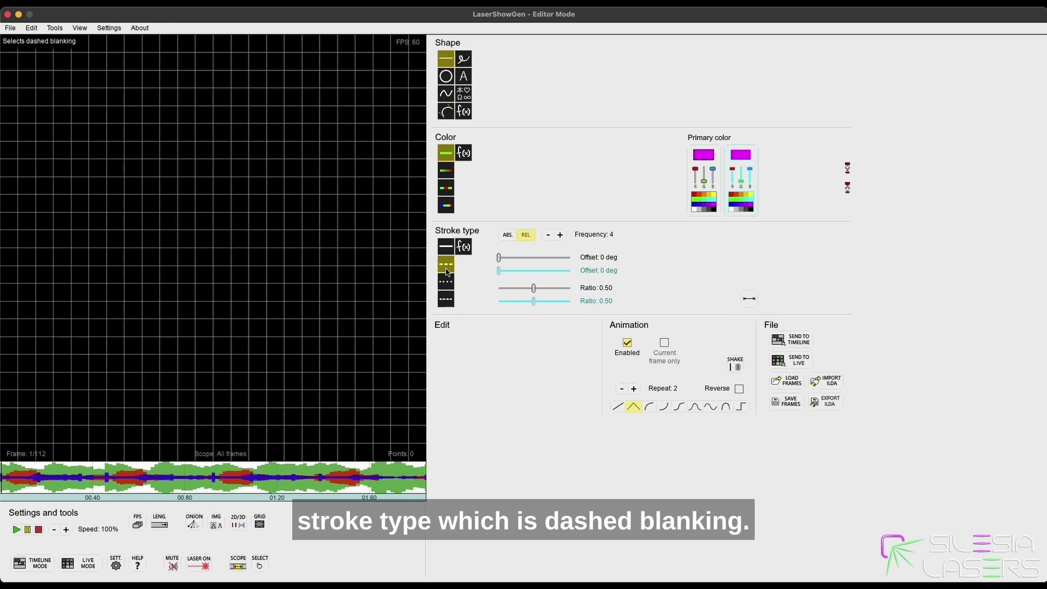
Try horizontal dashed lines across the upper canvas, one at frequency 4.50 and one at frequency 4
click(560, 236)
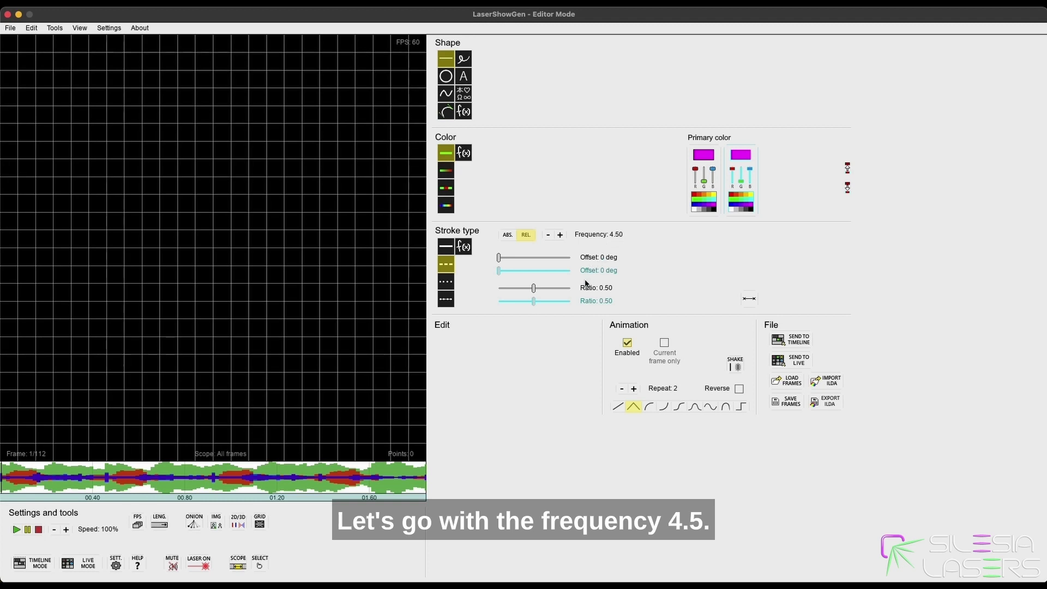
drag(410, 111, 19, 107)
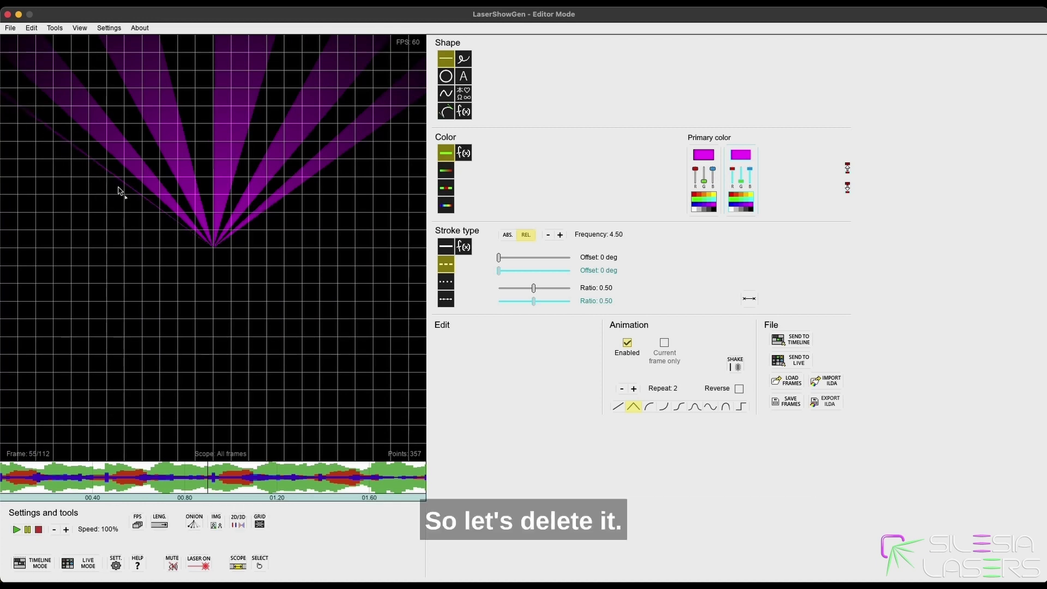
key(Delete)
click(549, 235)
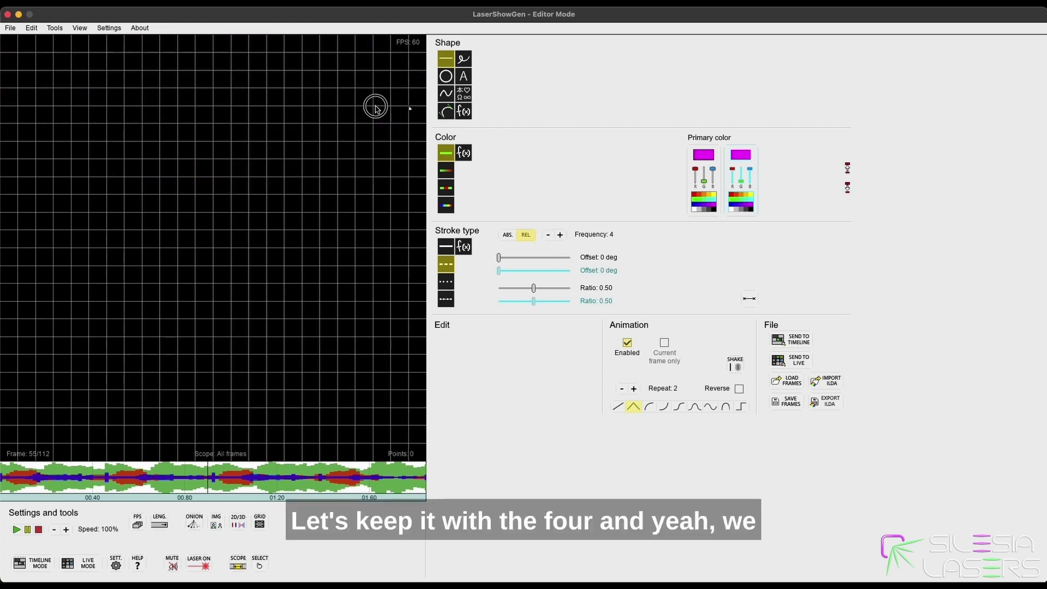
key(ctrl+z)
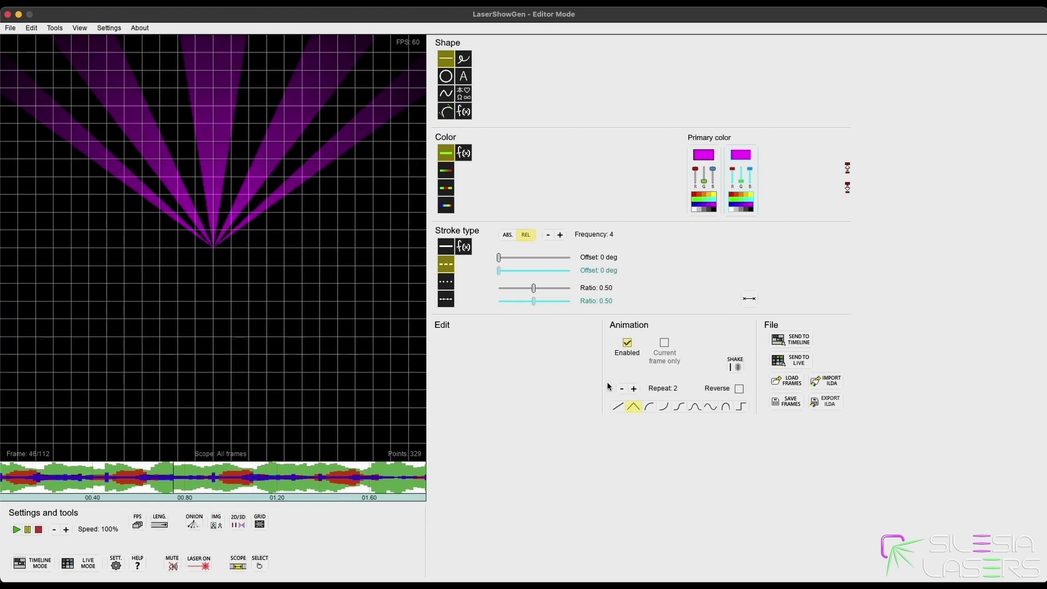
Set the animation to one repeat with the linear curve, and delete the dashed magenta line
click(623, 389)
click(617, 407)
click(319, 127)
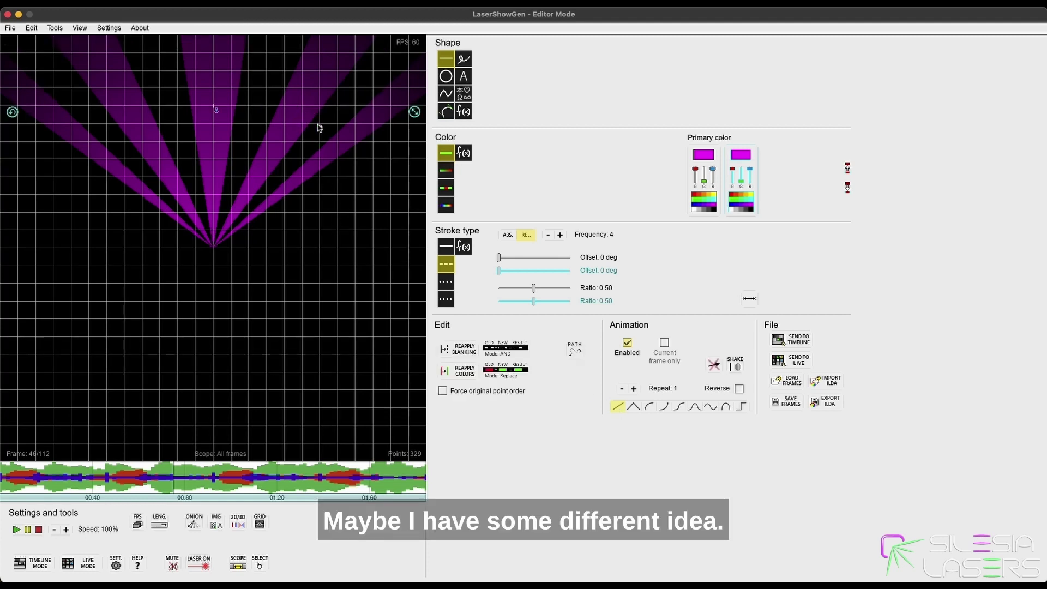
key(Delete)
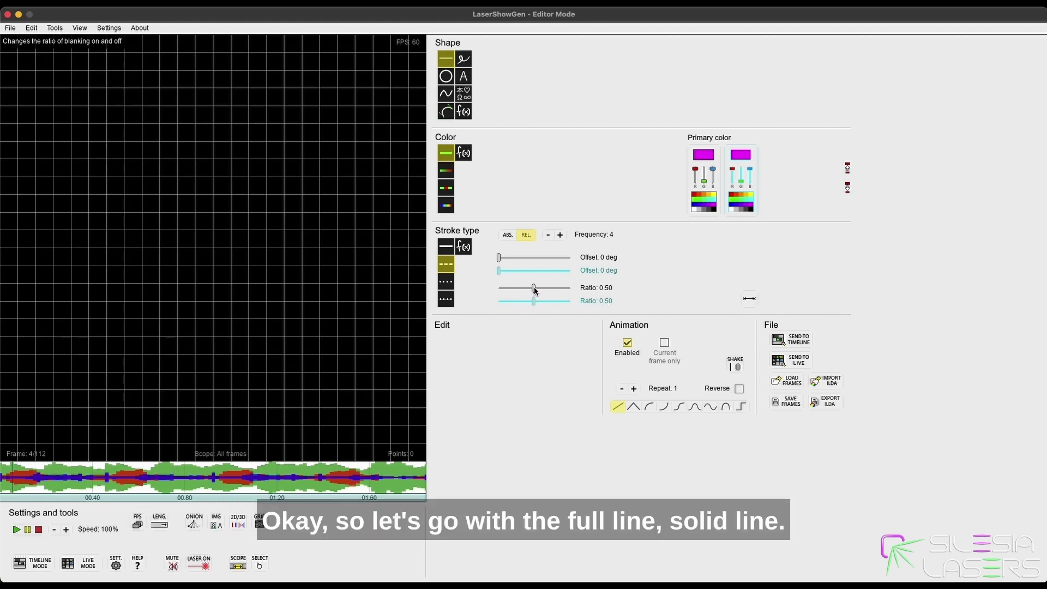
Draw a horizontal dashed line across the upper canvas with a starting ratio of 1, and preview its animation from frame 1
drag(534, 291, 581, 292)
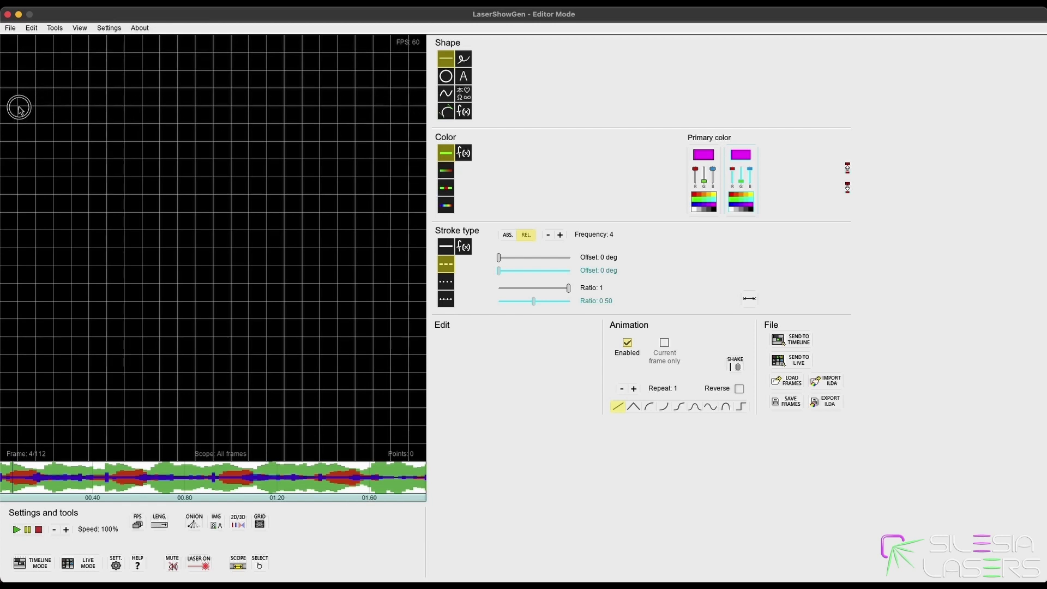
drag(16, 105, 55, 209)
click(3, 473)
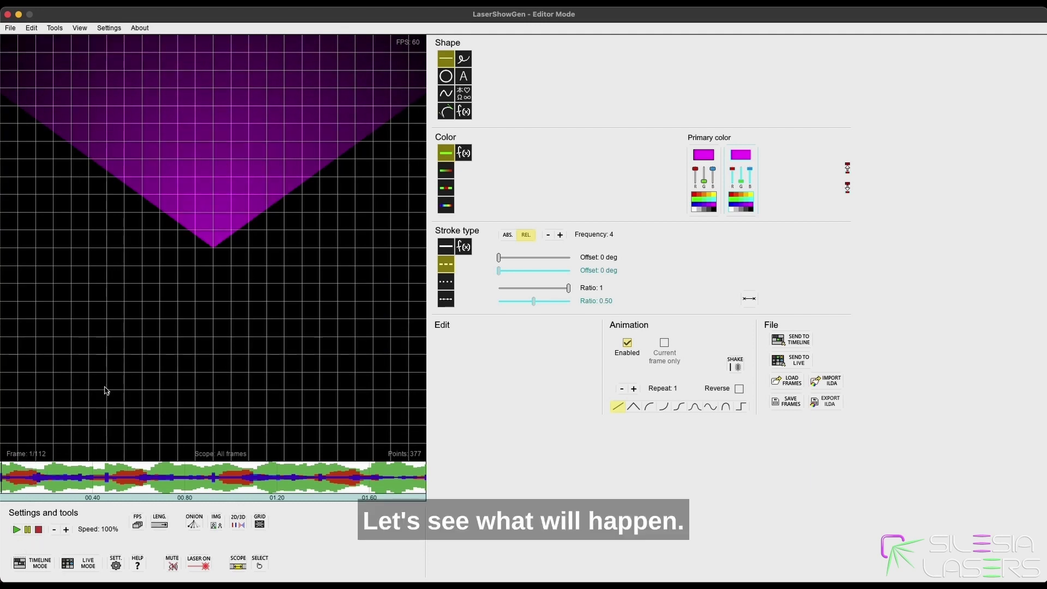
click(17, 529)
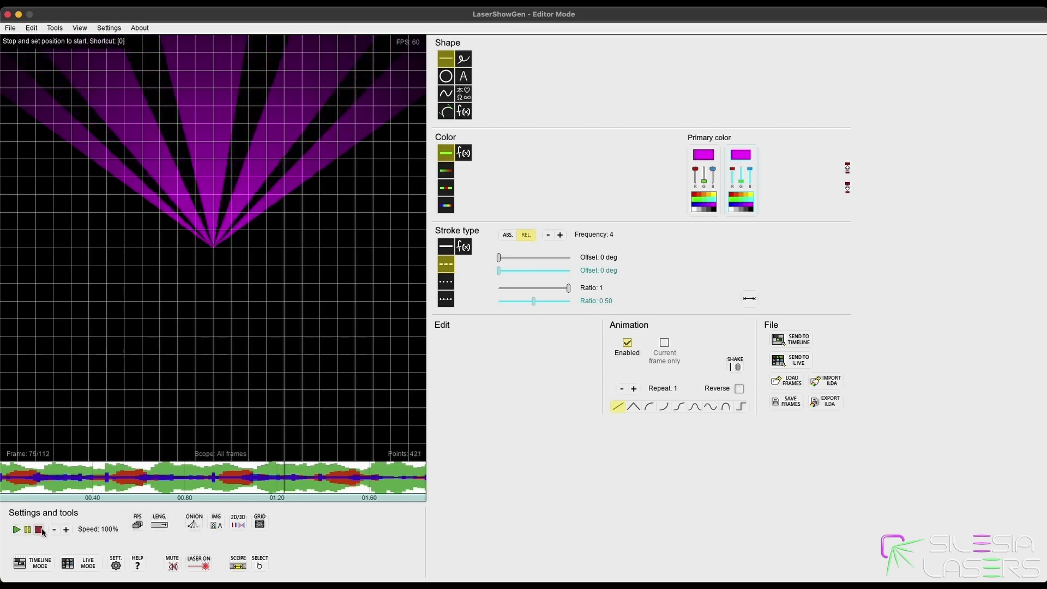
click(38, 529)
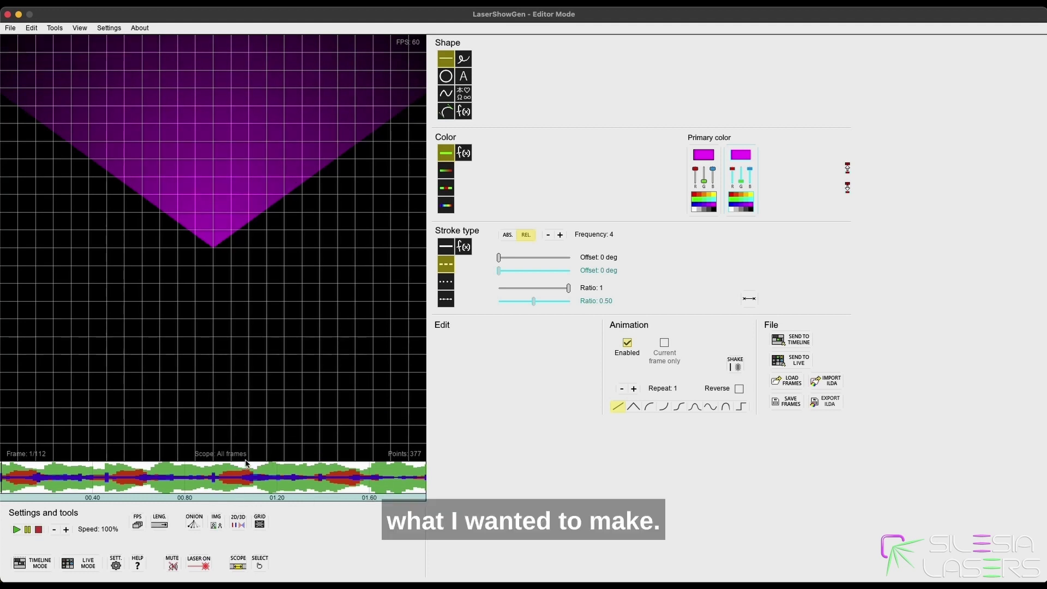
Send the magenta dashed animation to the timeline and play the whole sequence from before the first clip
click(802, 343)
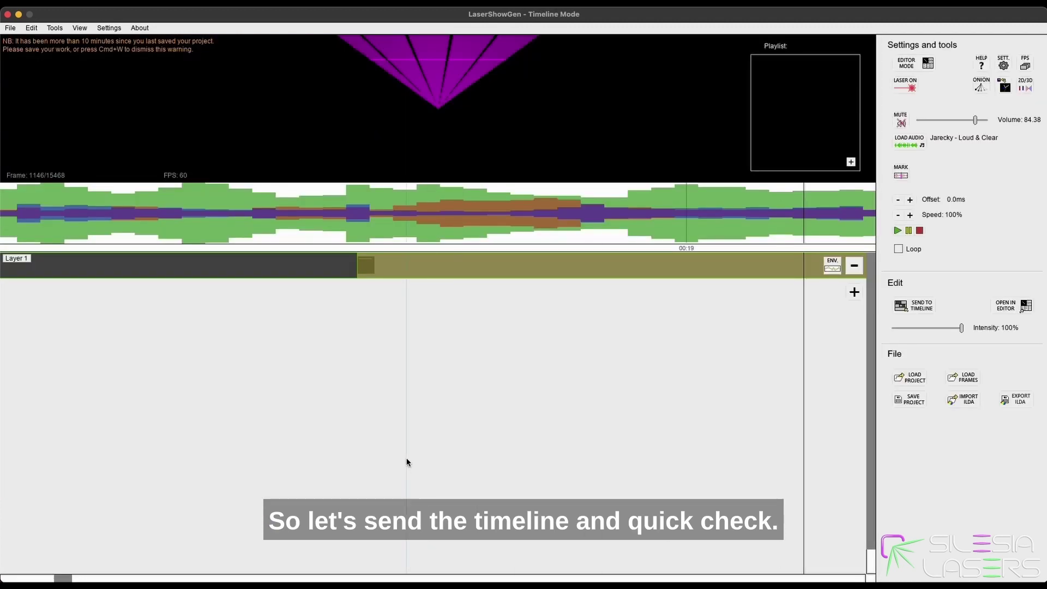
scroll(409, 455, down, 10)
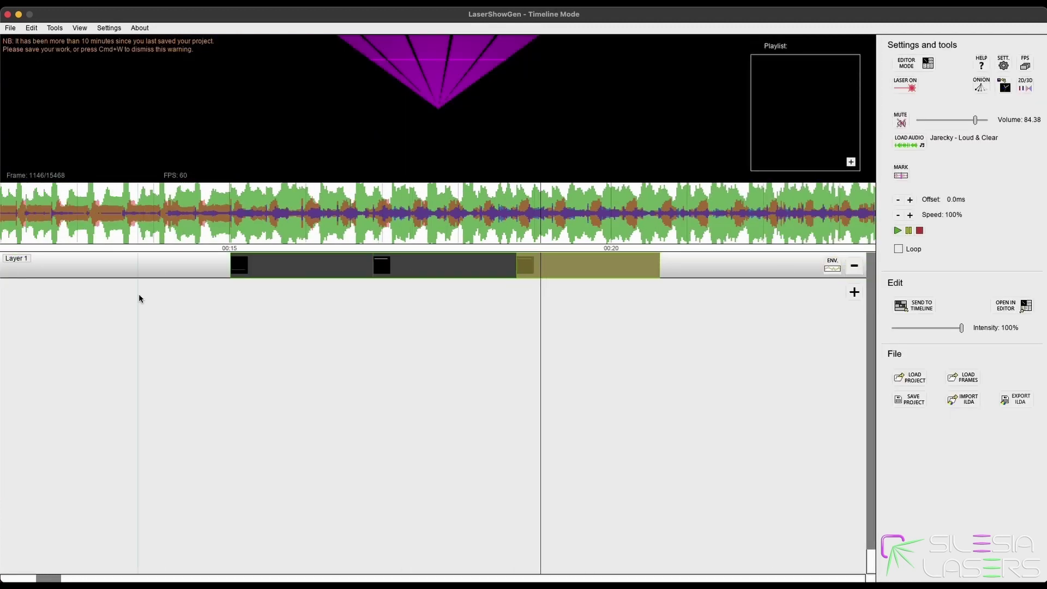
click(146, 240)
key(space)
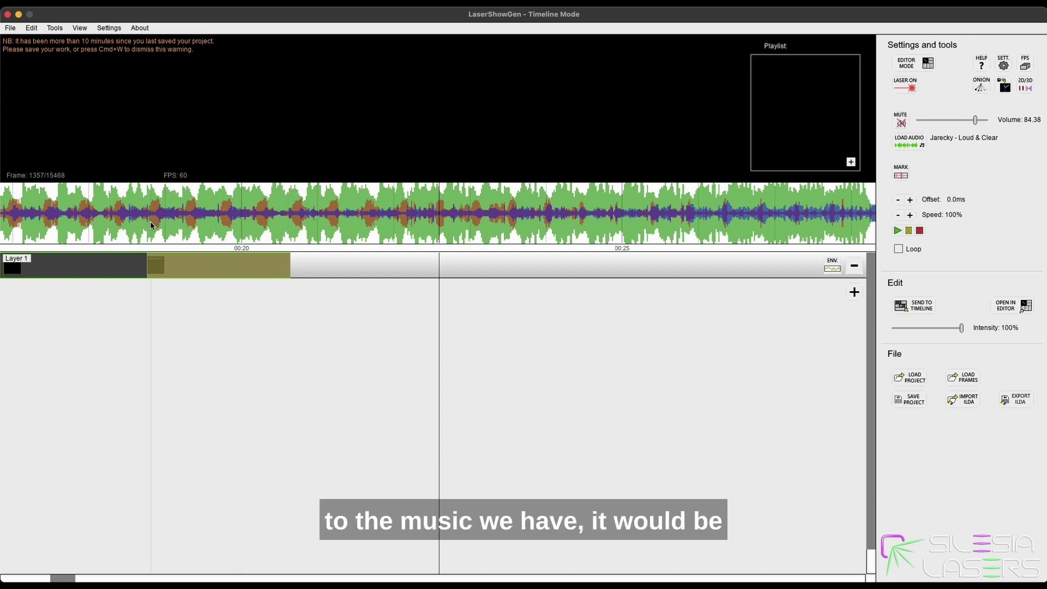
Listen to the music from the magenta clip's start at frame 1127 and past its end to judge the length needed
drag(145, 218, 159, 223)
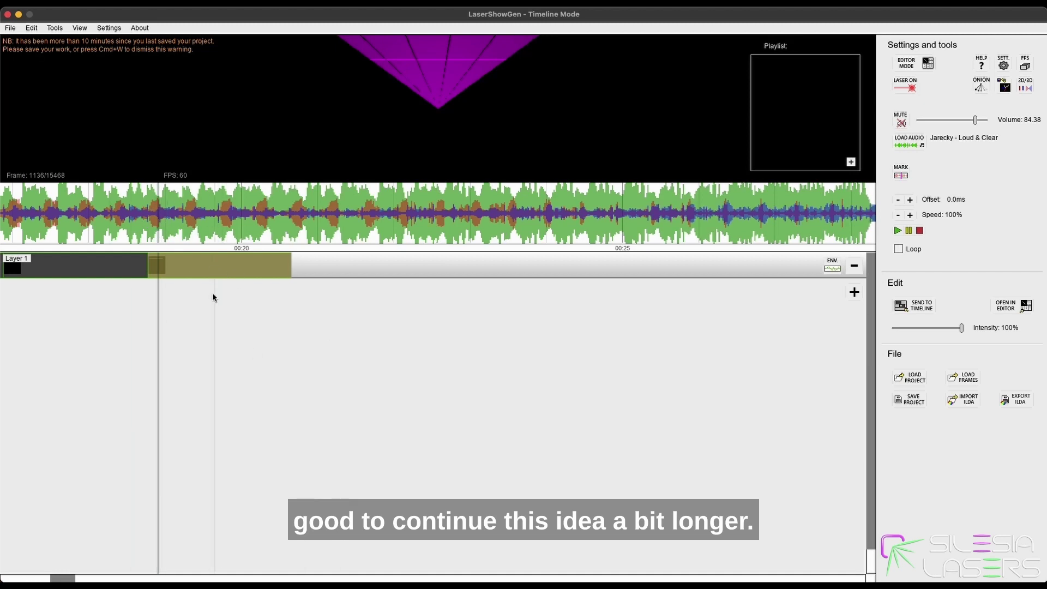
click(146, 220)
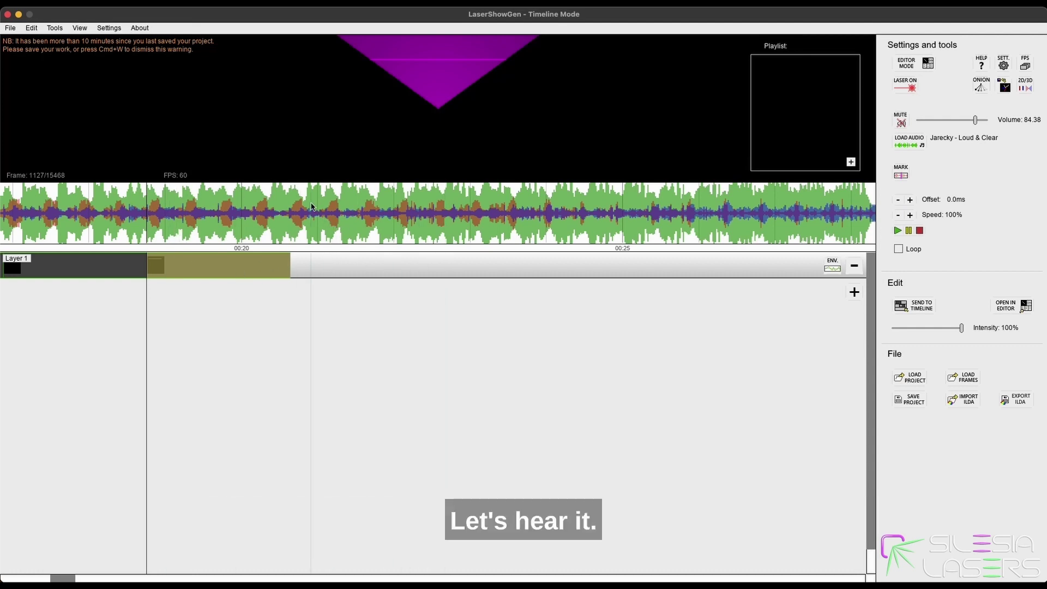
key(space)
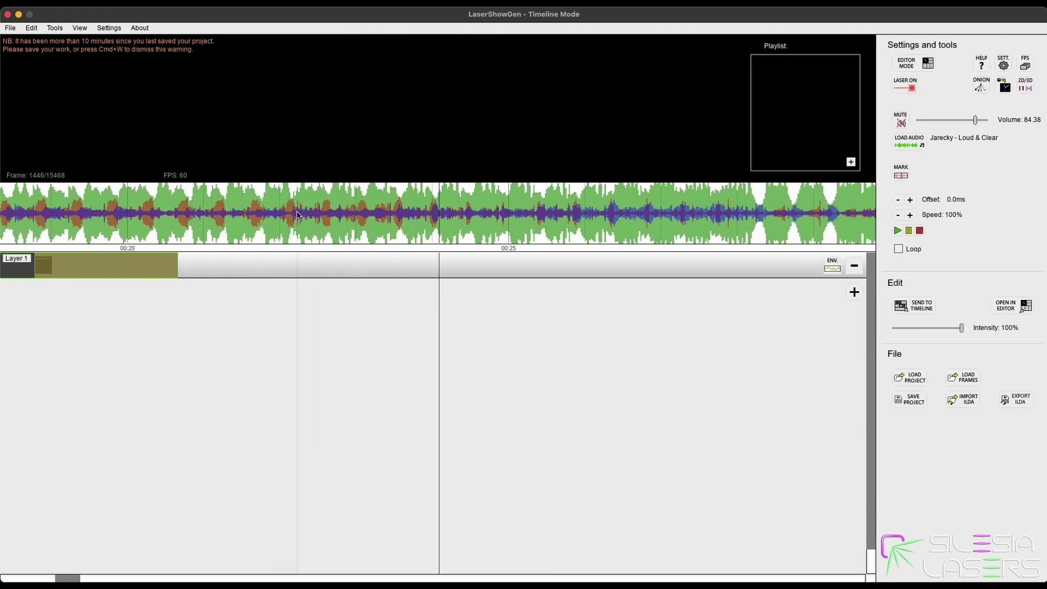
drag(273, 216, 238, 213)
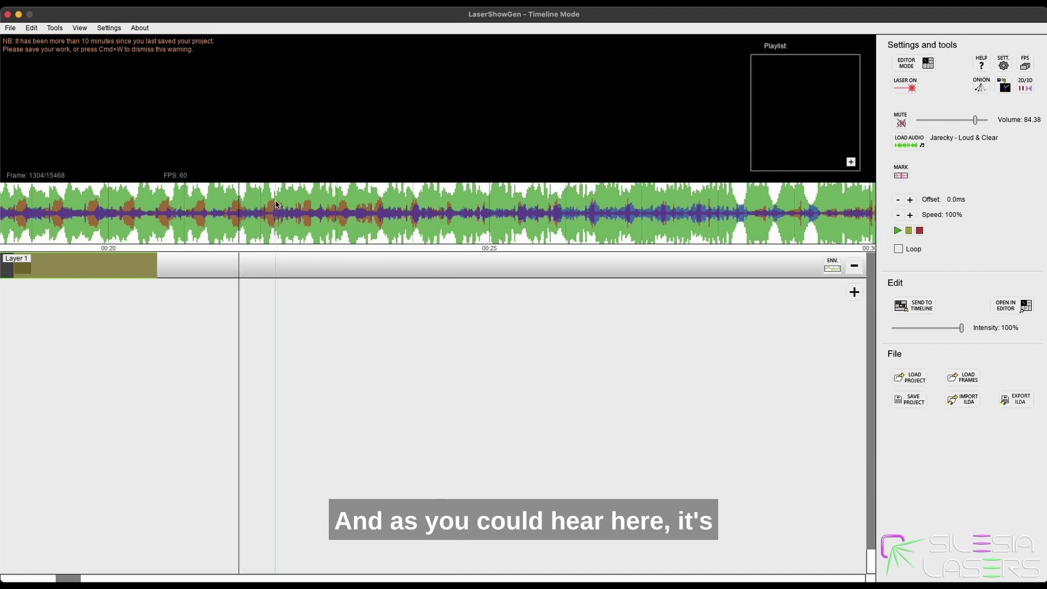
click(274, 201)
click(228, 206)
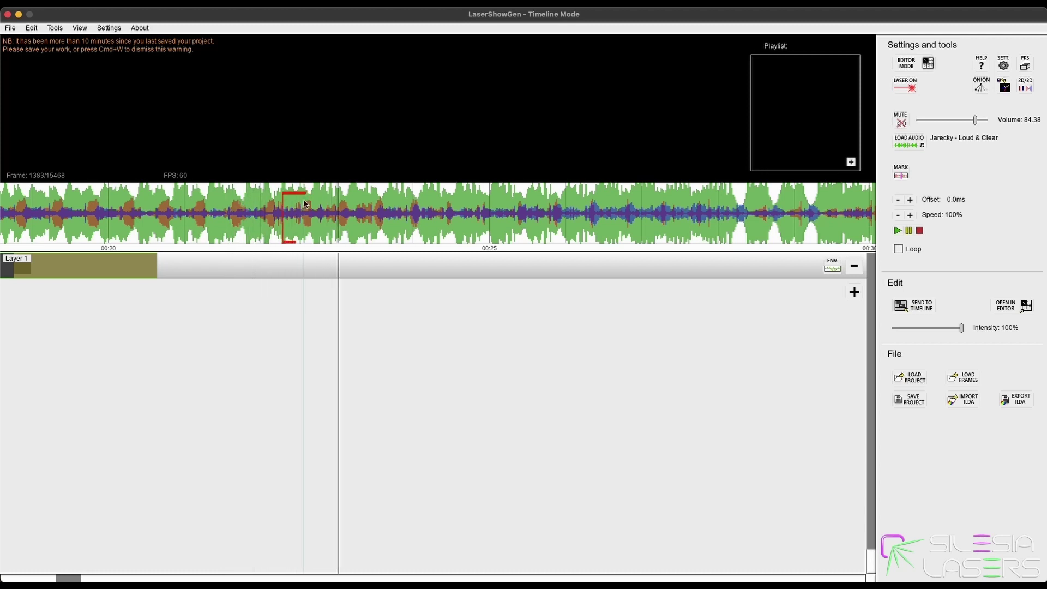
scroll(155, 202, right, 1)
click(159, 203)
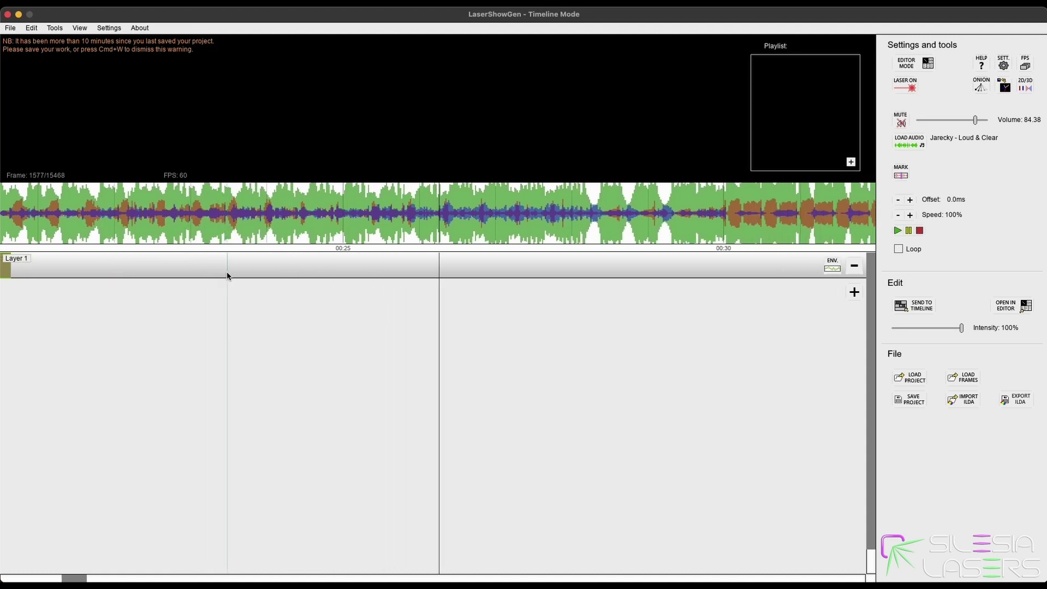
Open the magenta clip in the editor and set the animation's total length to 224 frames
scroll(200, 313, down, 2)
scroll(166, 323, up, 2)
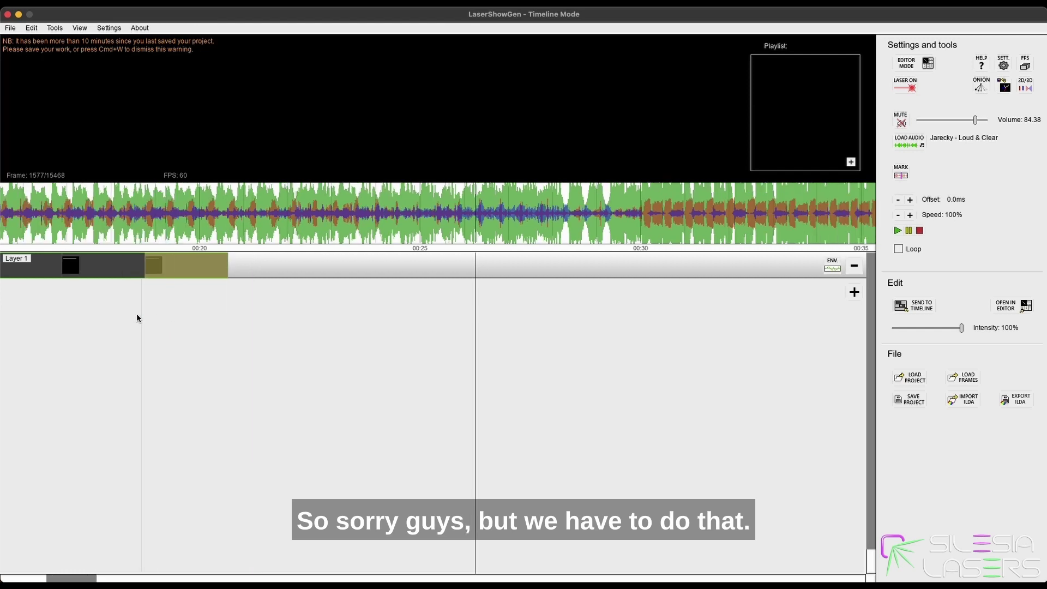
click(311, 264)
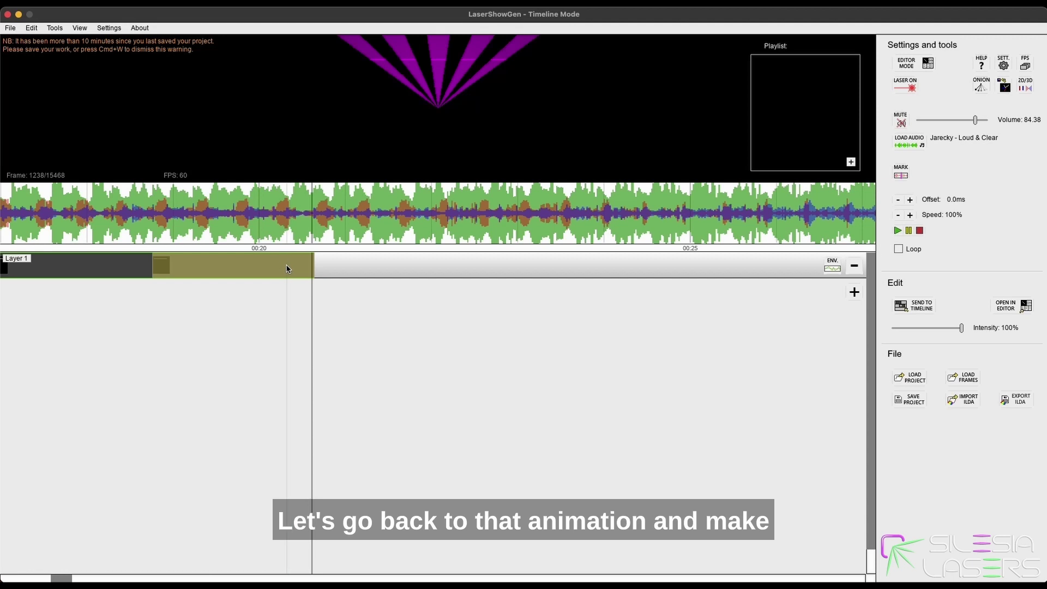
double_click(291, 267)
click(543, 347)
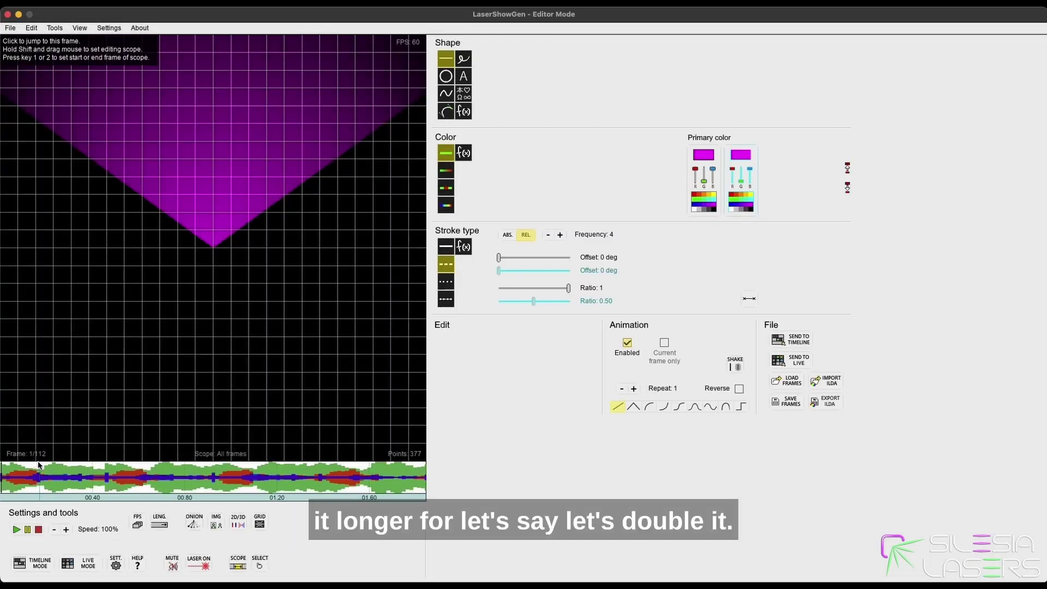
click(159, 525)
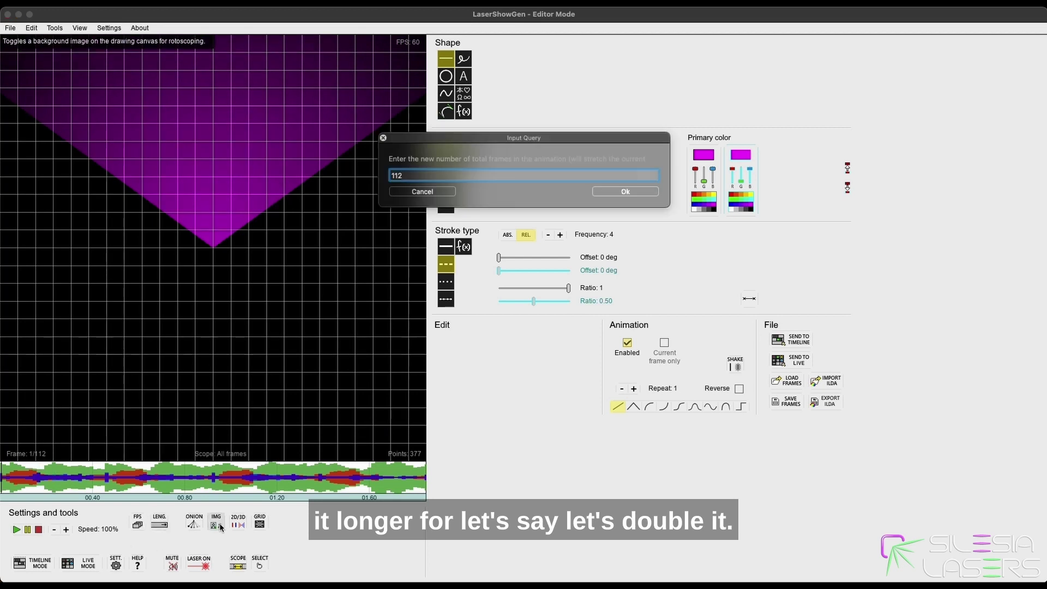
text(224)
click(610, 191)
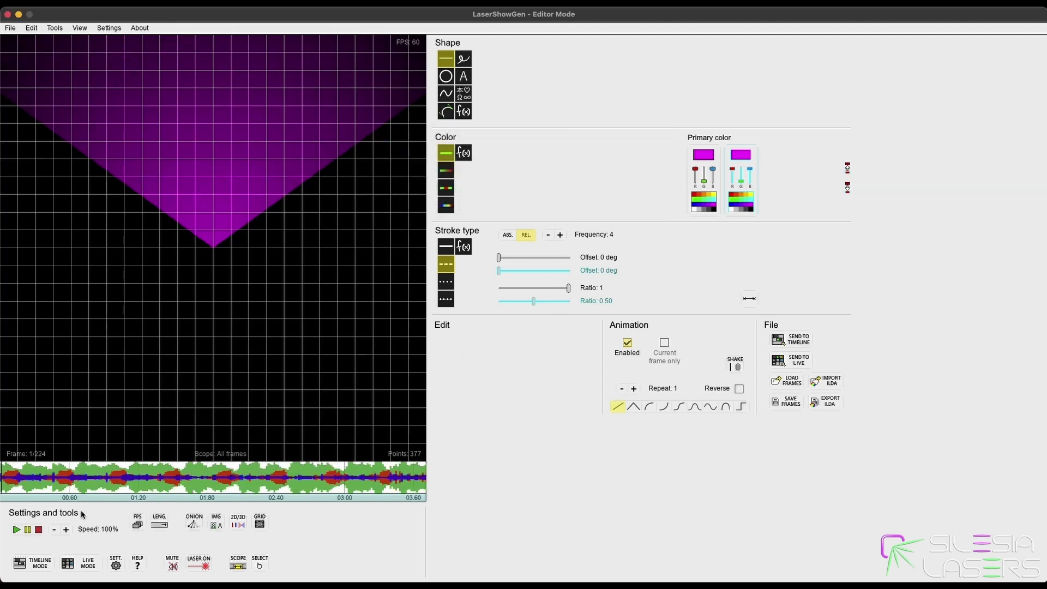
Replace the old magenta clip on the timeline with the lengthened animation, directly after the second clip
click(30, 566)
right_click(222, 270)
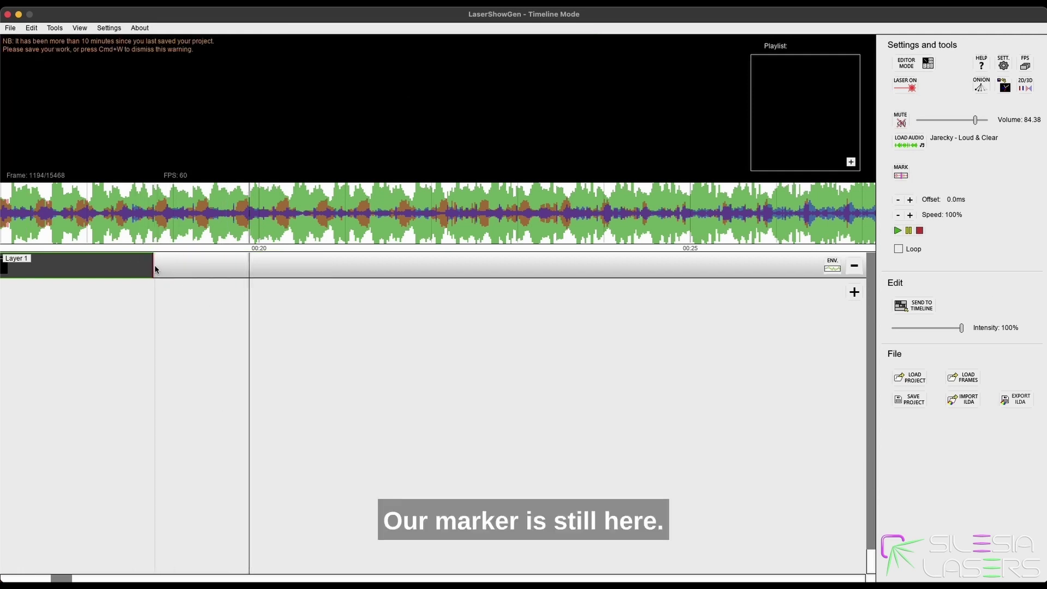
click(925, 304)
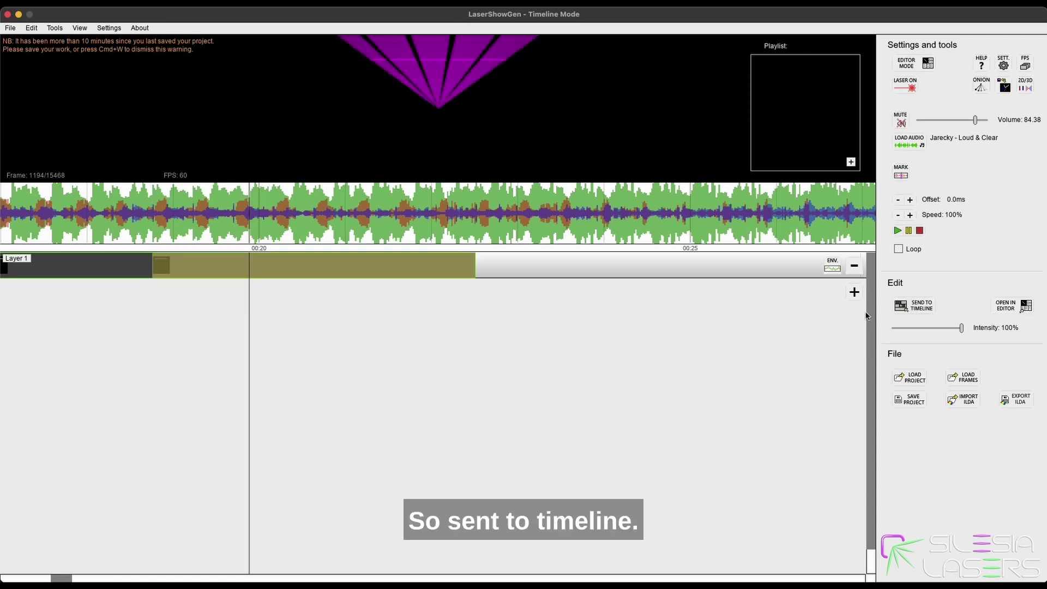
Play the timeline from frame 1088 through the end of the lengthened magenta clip
click(96, 234)
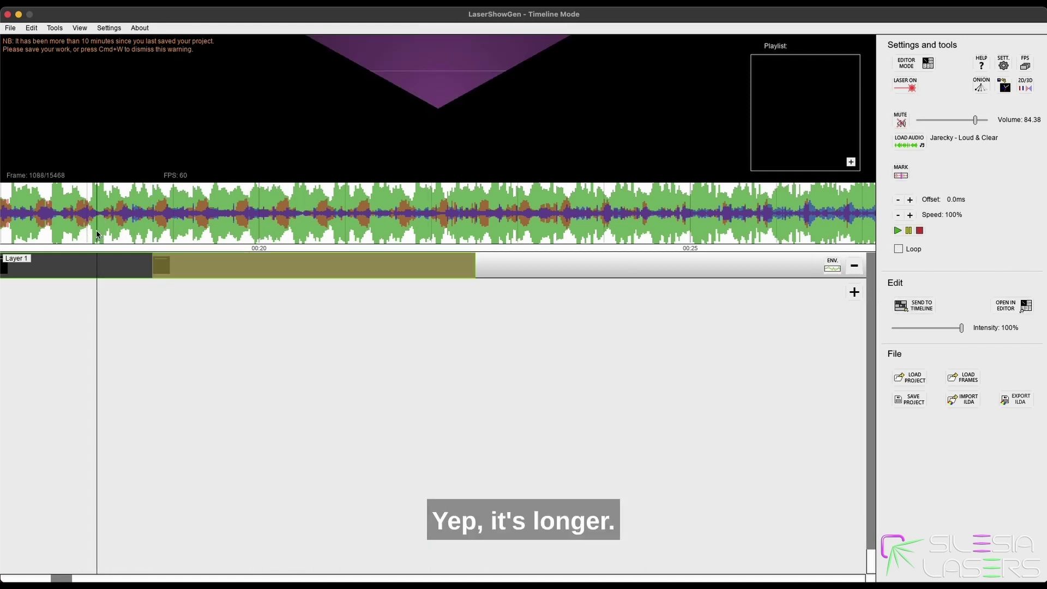
key(space)
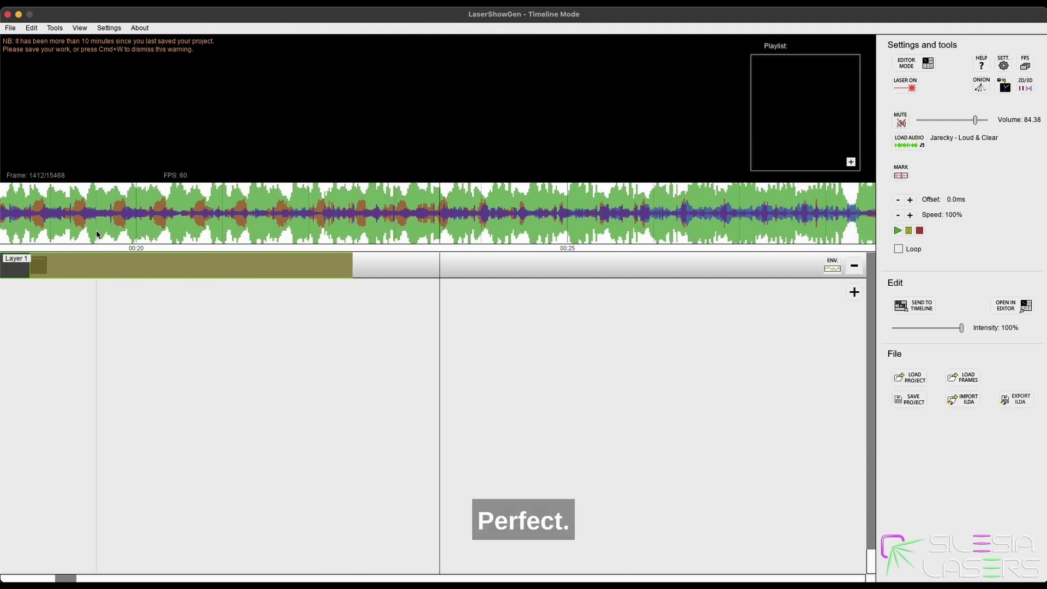
Put the playhead on the beat at frame 1352 and stretch the end of the magenta clip to it
click(351, 231)
scroll(354, 223, up, 5)
scroll(227, 229, down, 4)
click(131, 218)
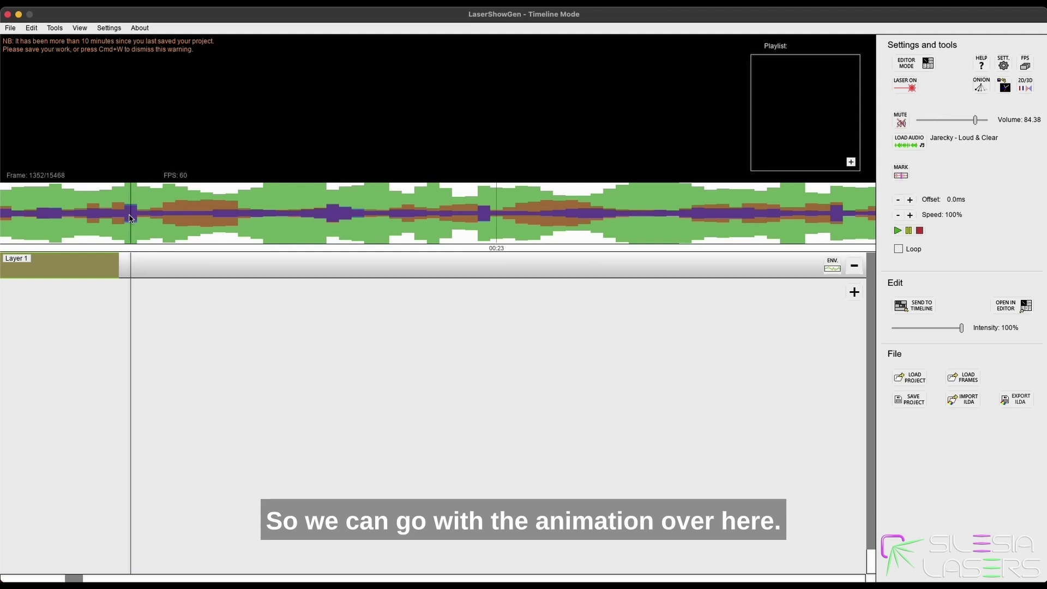
scroll(130, 219, up, 3)
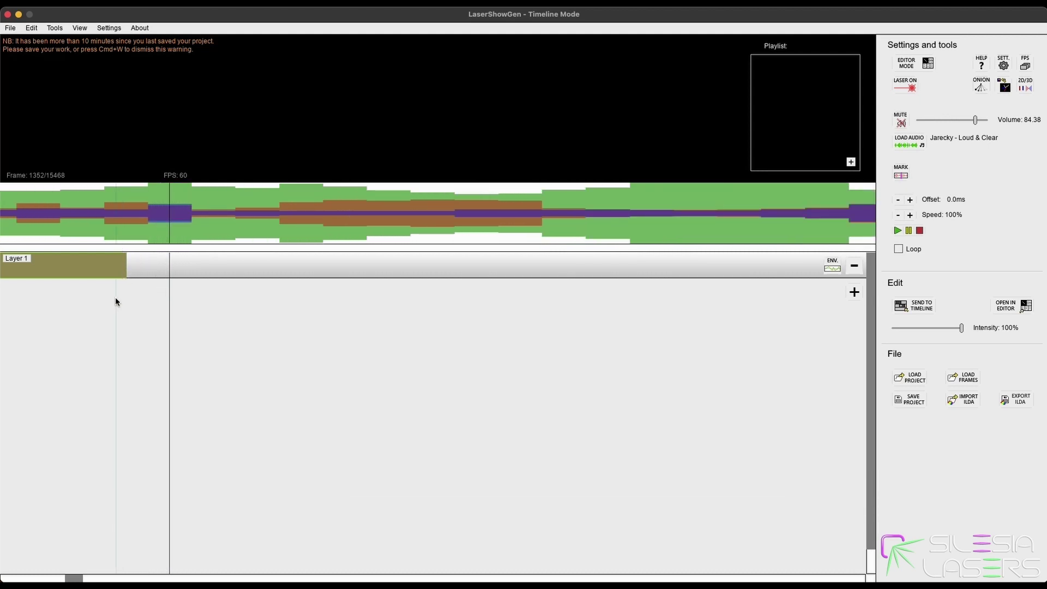
scroll(133, 296, up, 2)
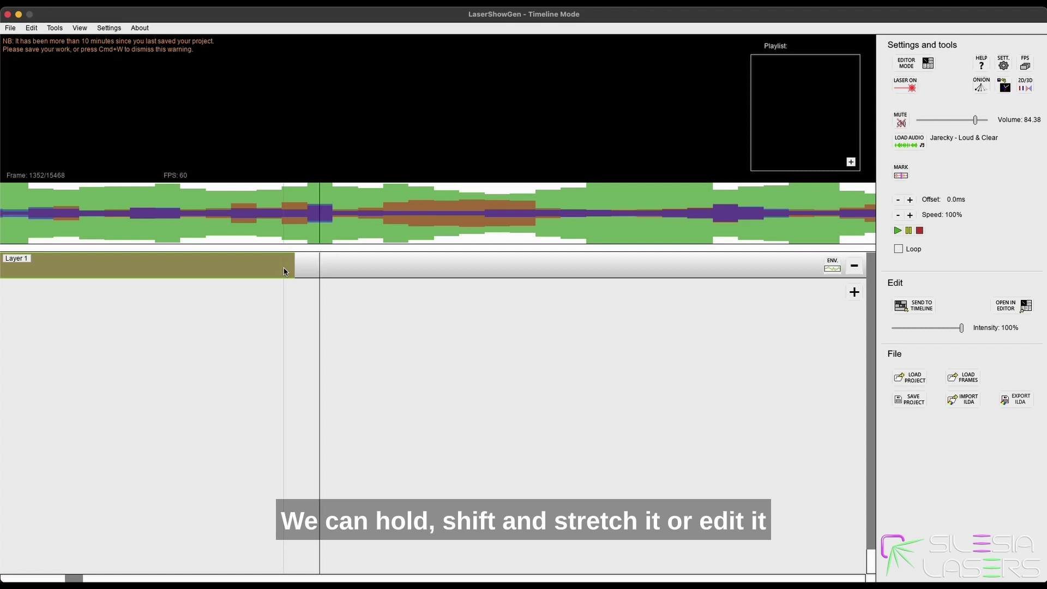
drag(294, 268, 326, 269)
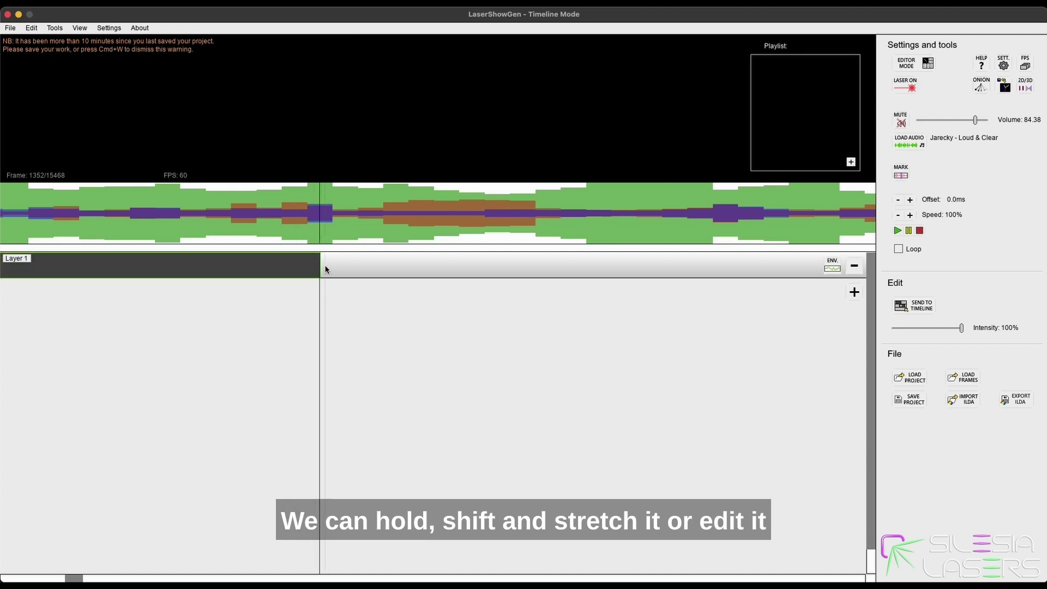
Mark the spot directly after the stretched magenta clip as the timeline position and return to editor mode
click(921, 69)
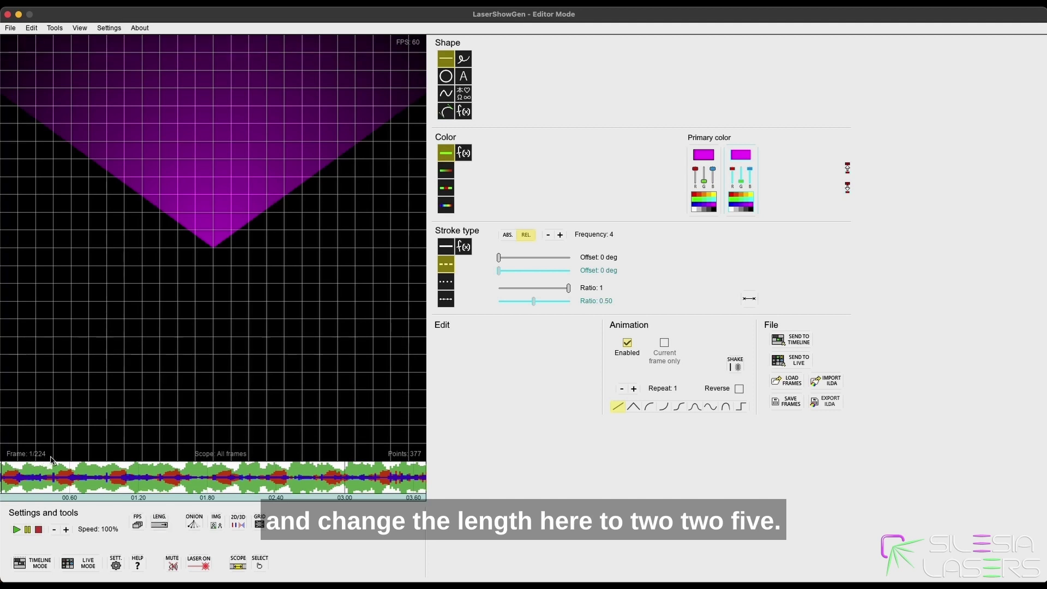
click(32, 562)
click(323, 266)
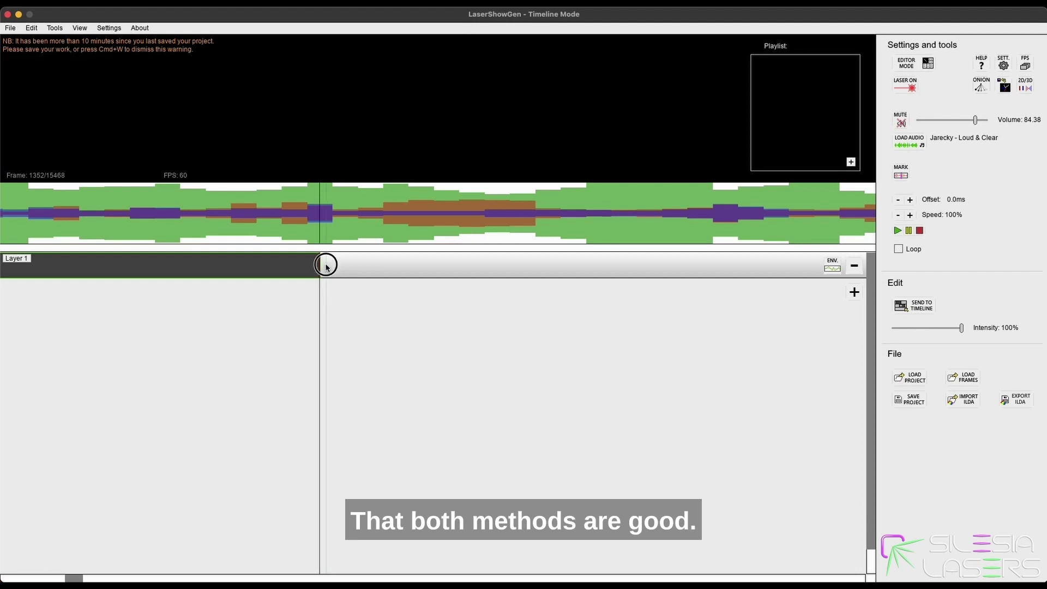
scroll(304, 307, up, 8)
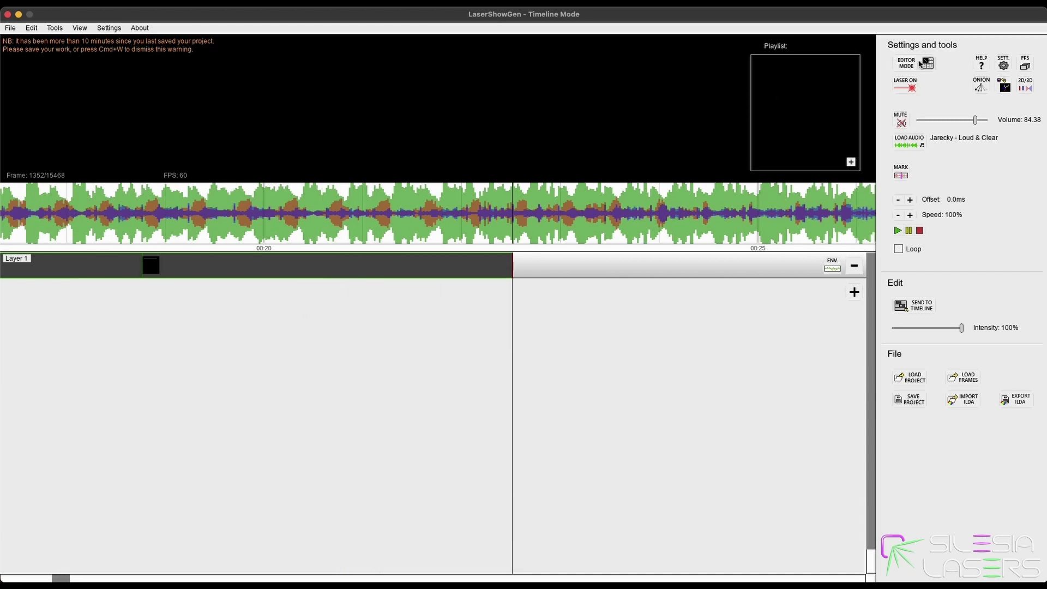
click(919, 64)
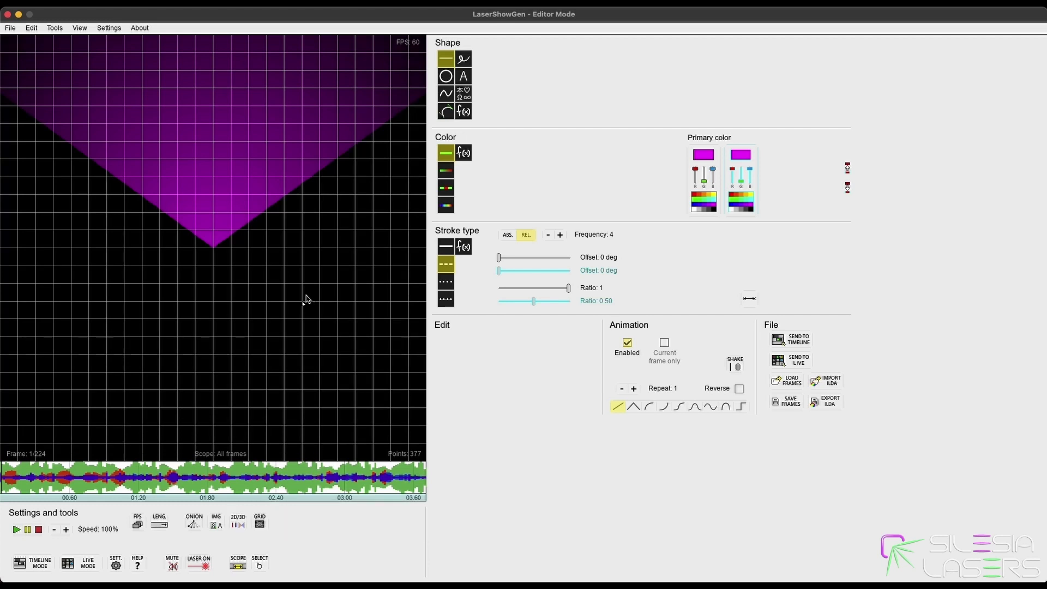
Set the starting dash ratio to 0.50 at the animation's end and delete the existing magenta line
drag(393, 477, 425, 477)
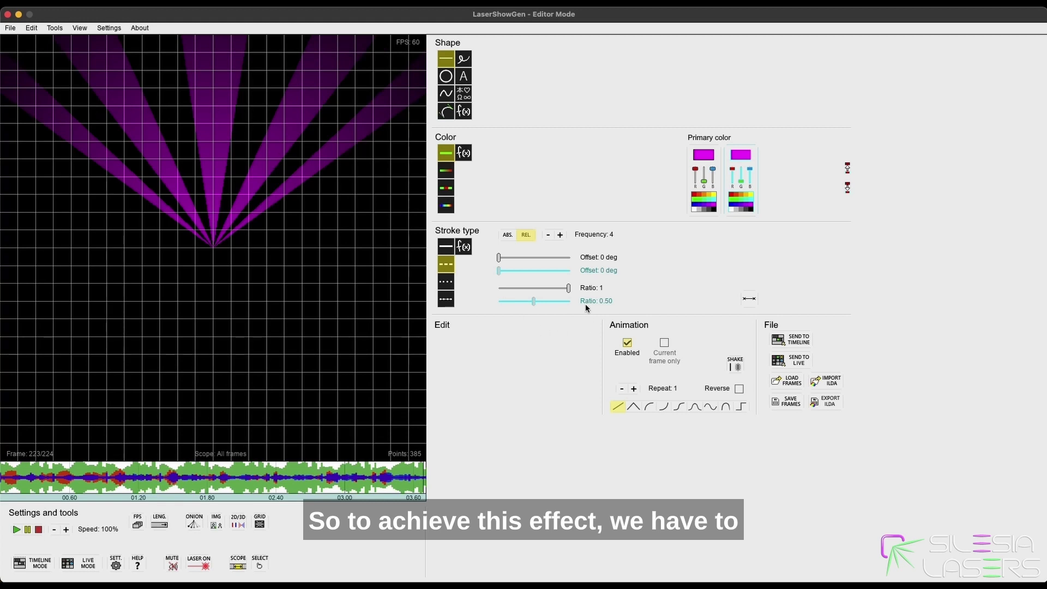
drag(568, 288, 534, 288)
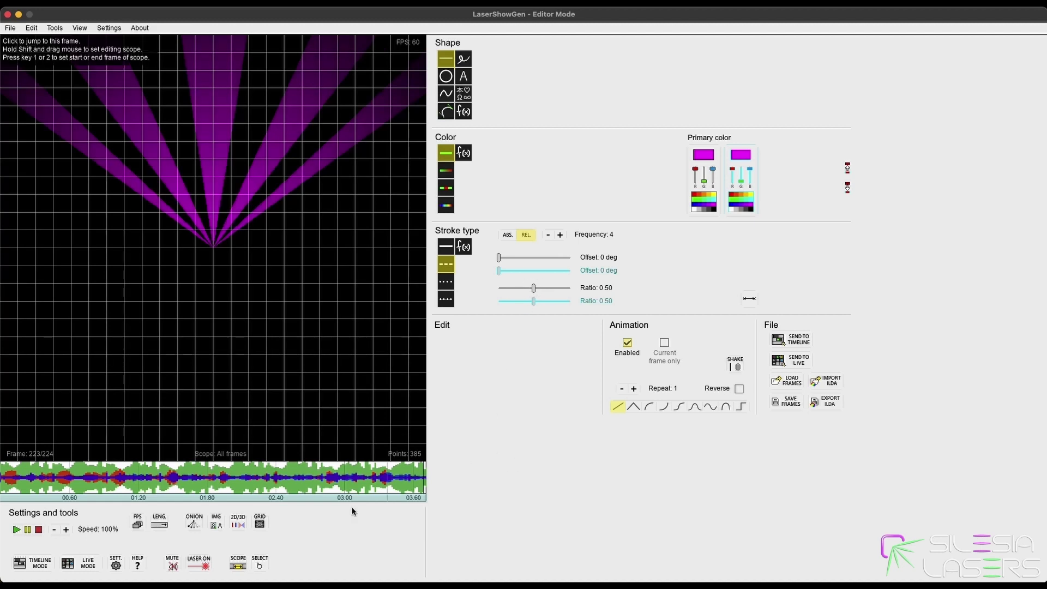
click(299, 121)
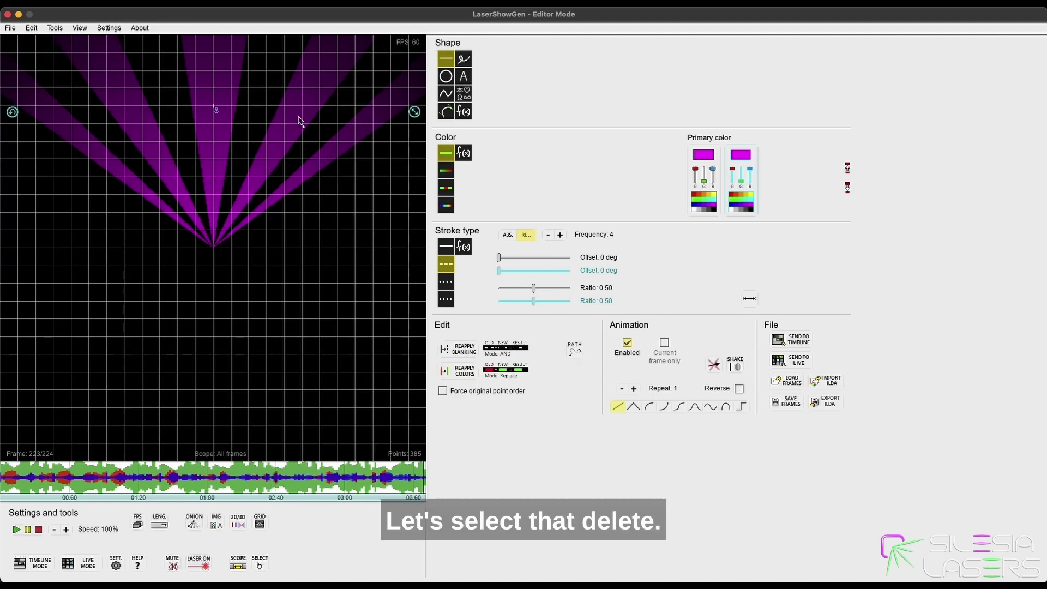
key(Delete)
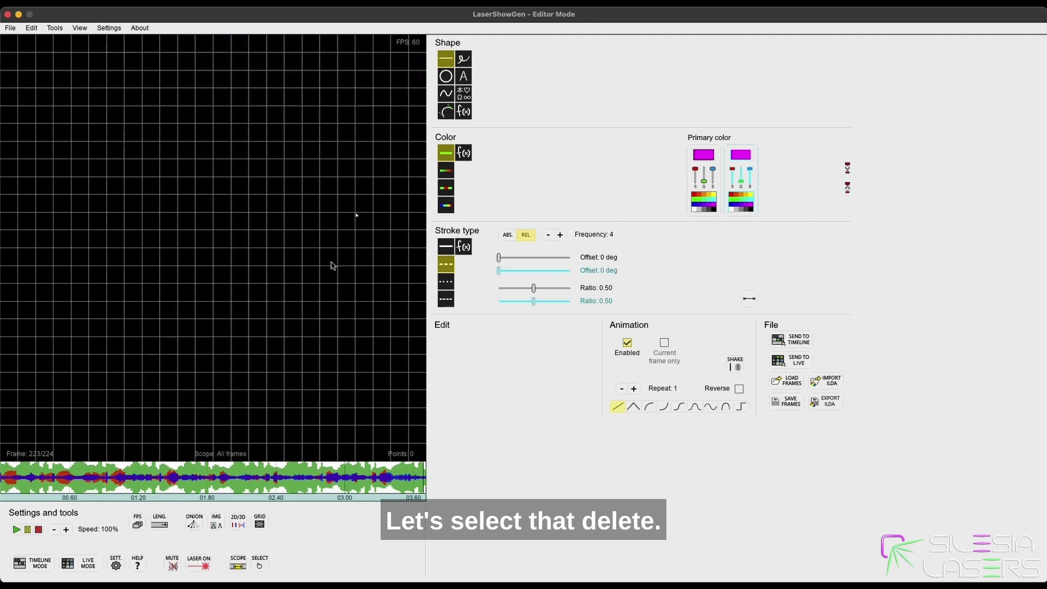
From frame 1, draw a horizontal magenta dashed line across the upper canvas with a starting offset of 360 deg
mouse_move(54, 479)
mouse_down()
mouse_move(5, 478)
mouse_move(68, 483)
mouse_up()
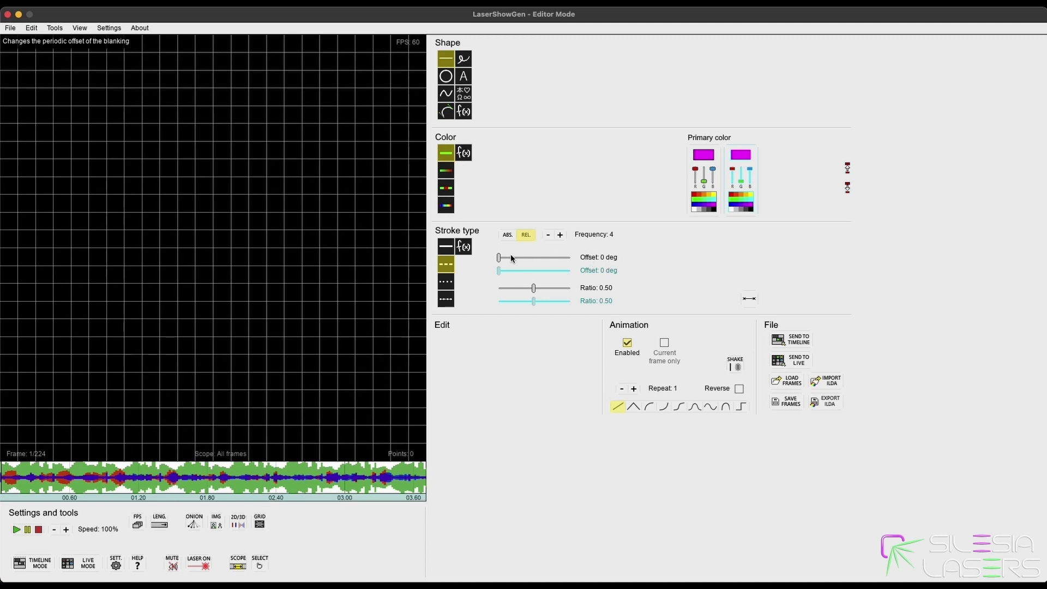
drag(499, 257, 569, 262)
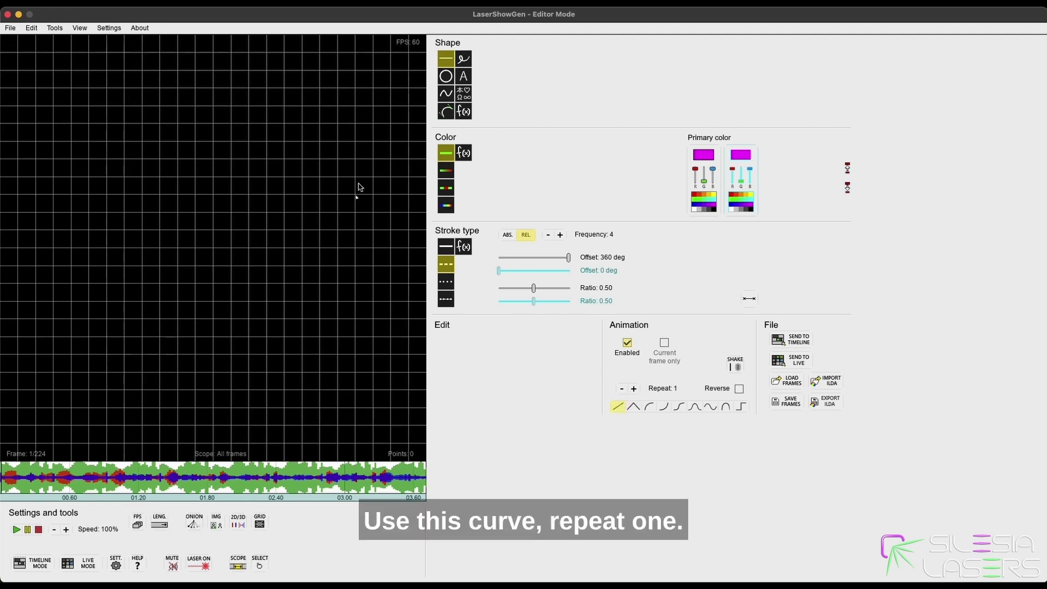
click(359, 103)
click(19, 105)
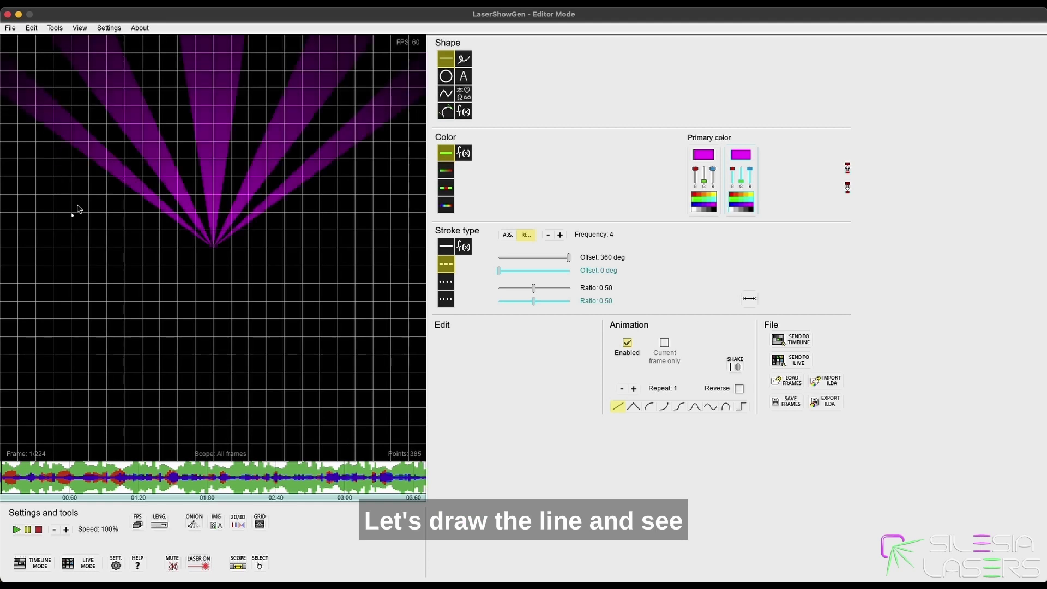
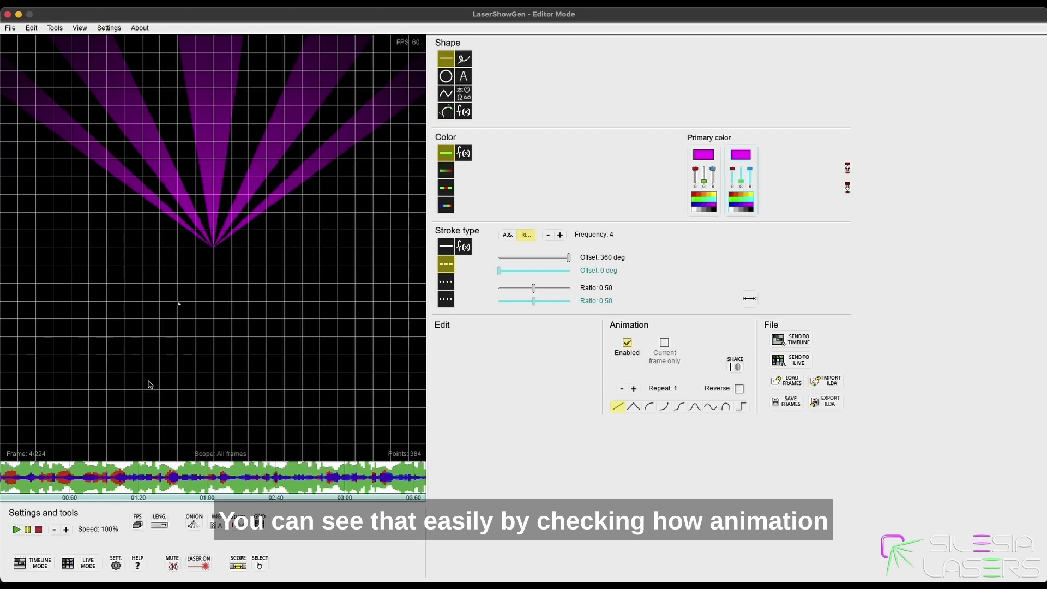
Scrub through the animation and compare the dash positions at its start, middle and end
click(4, 480)
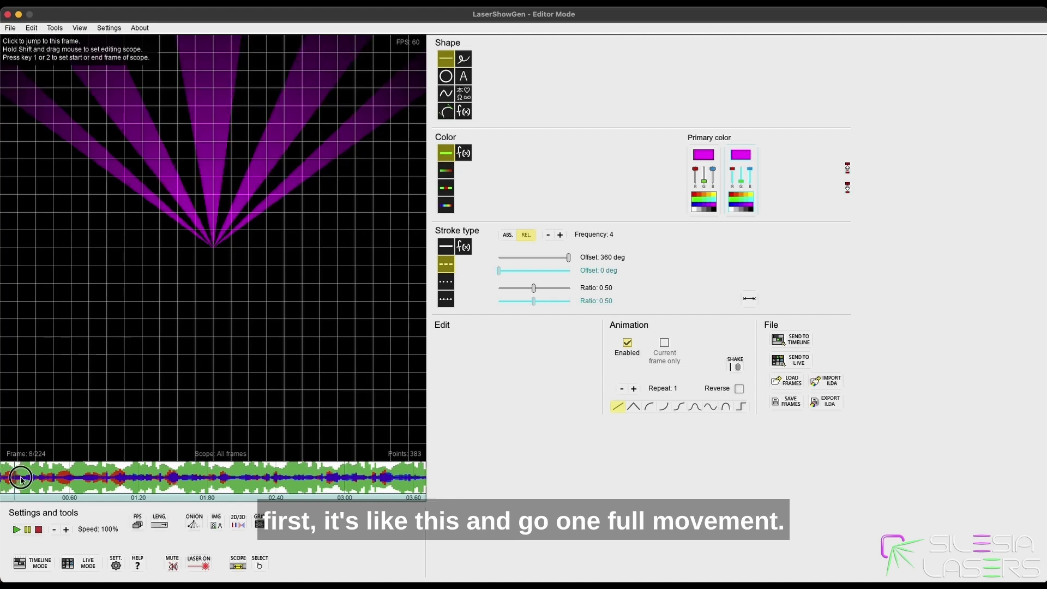
click(62, 480)
click(185, 480)
drag(185, 480, 426, 482)
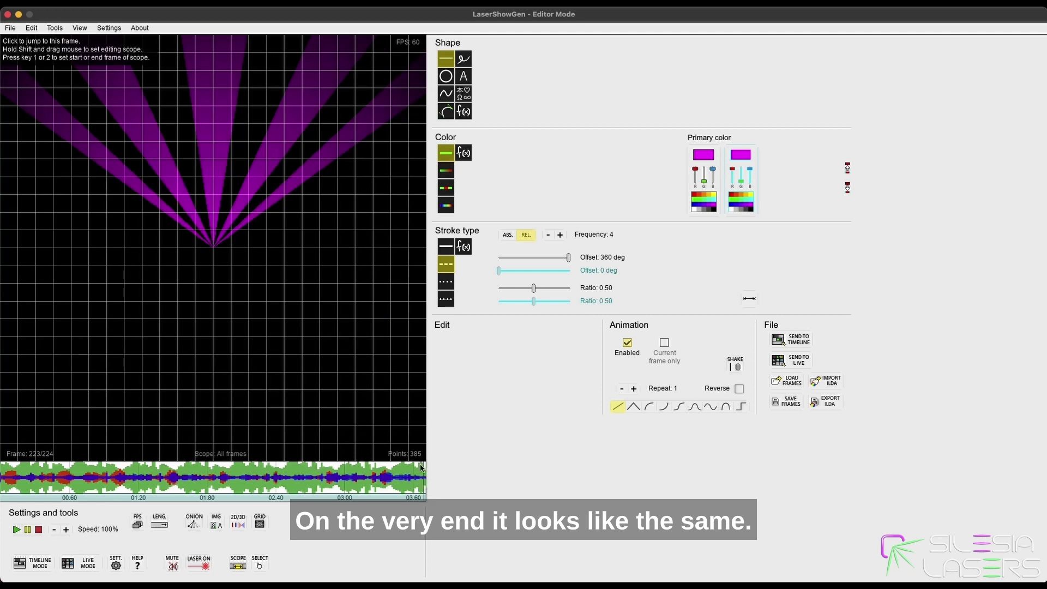
click(203, 472)
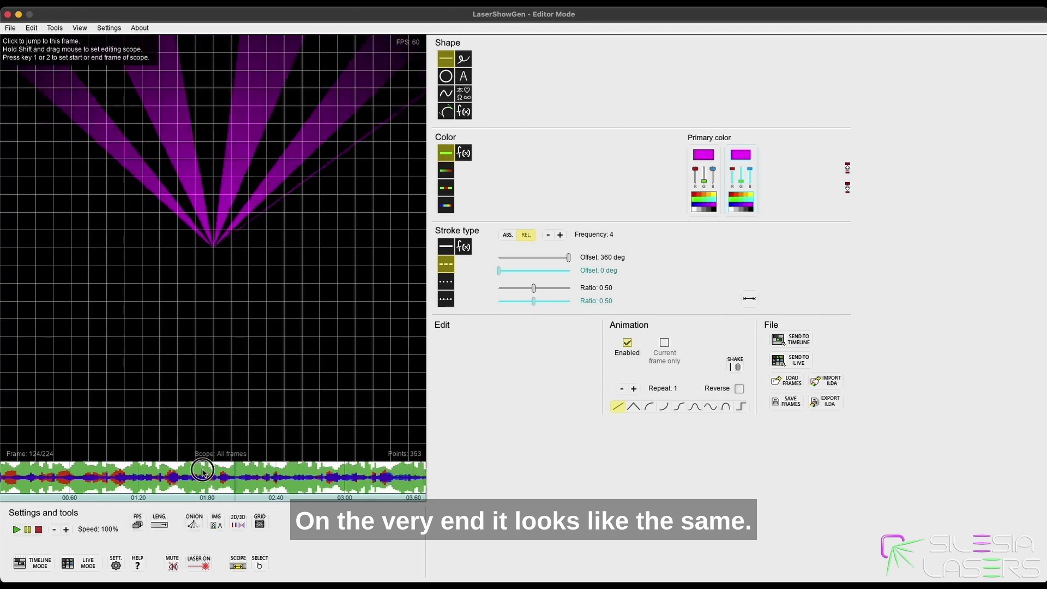
click(51, 470)
click(3, 470)
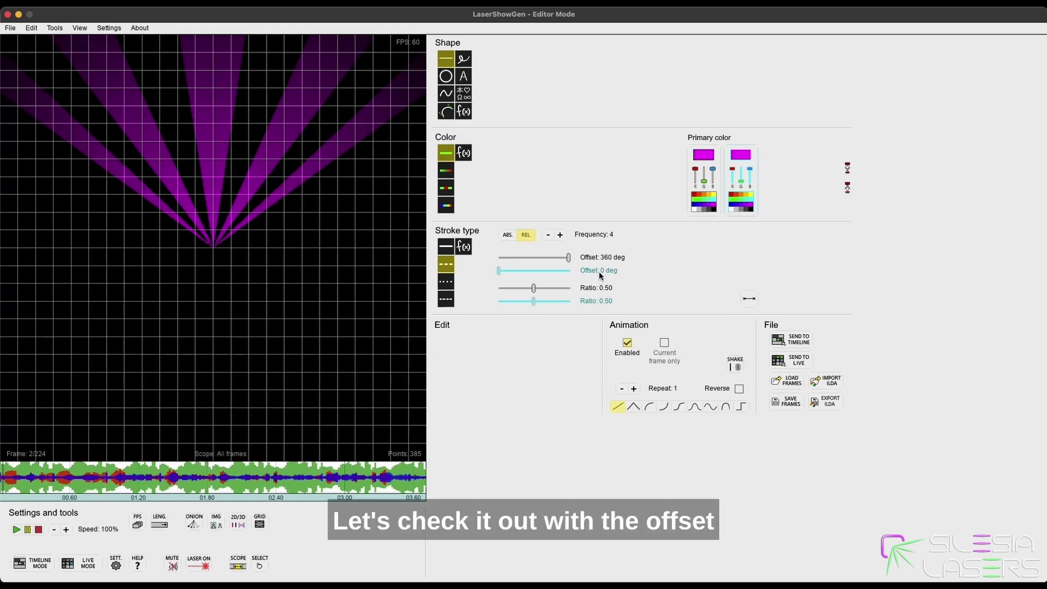
Set the starting dash offset to 180 deg and draw a second horizontal line across the lower canvas for comparison
drag(569, 258, 532, 261)
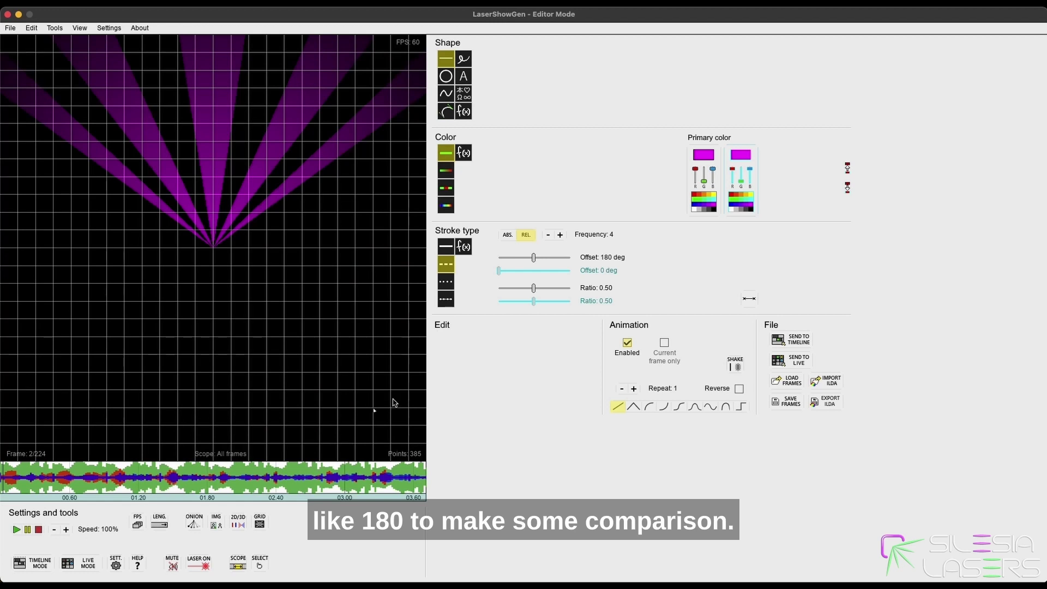
drag(275, 388, 23, 391)
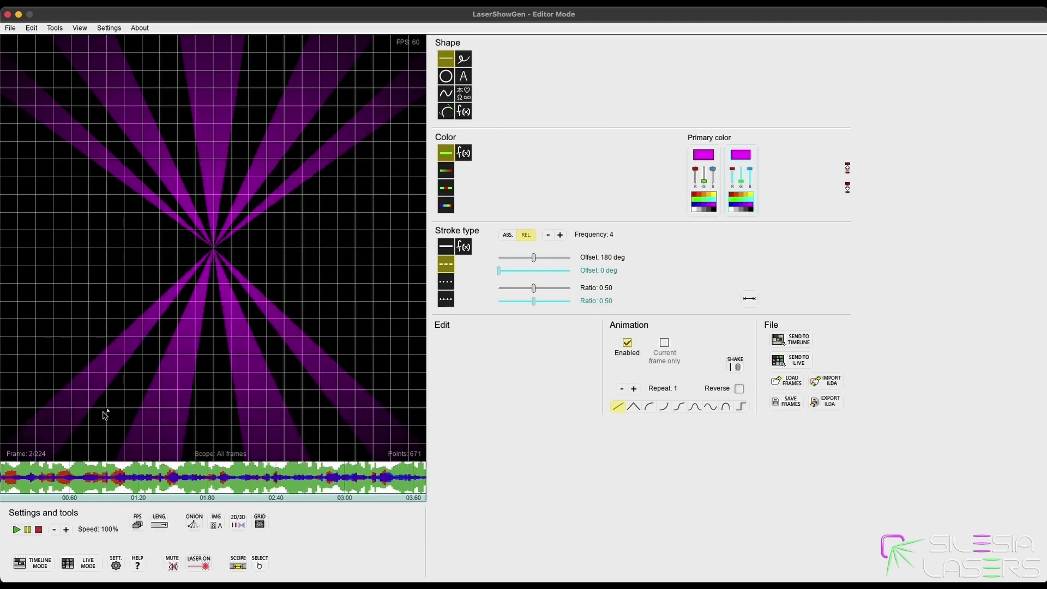
Scrub through all frames to compare the dash movement of the upper 360-degree line with the lower 180-degree line
click(3, 470)
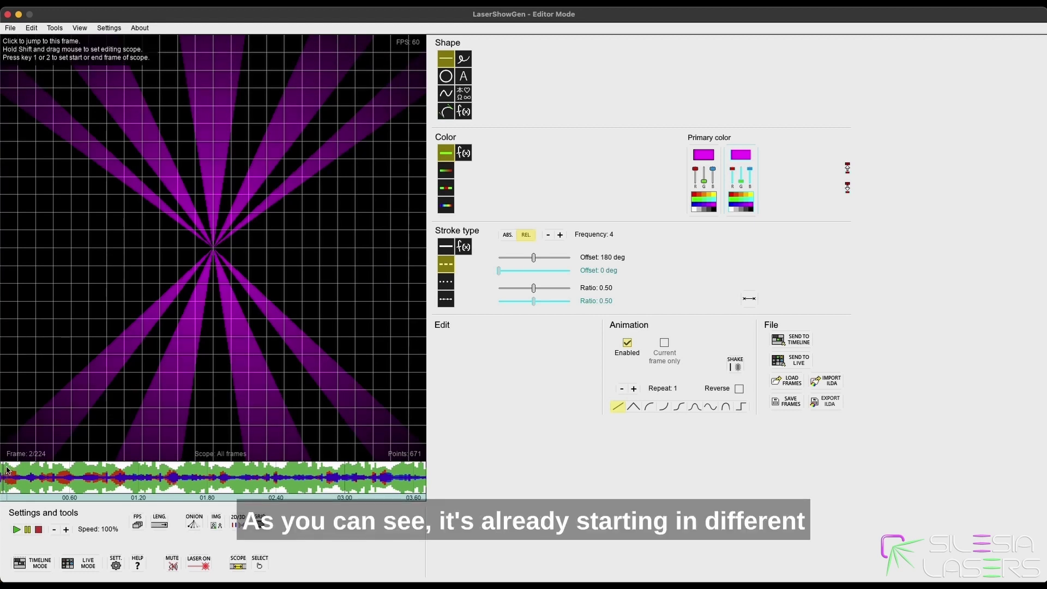
click(7, 470)
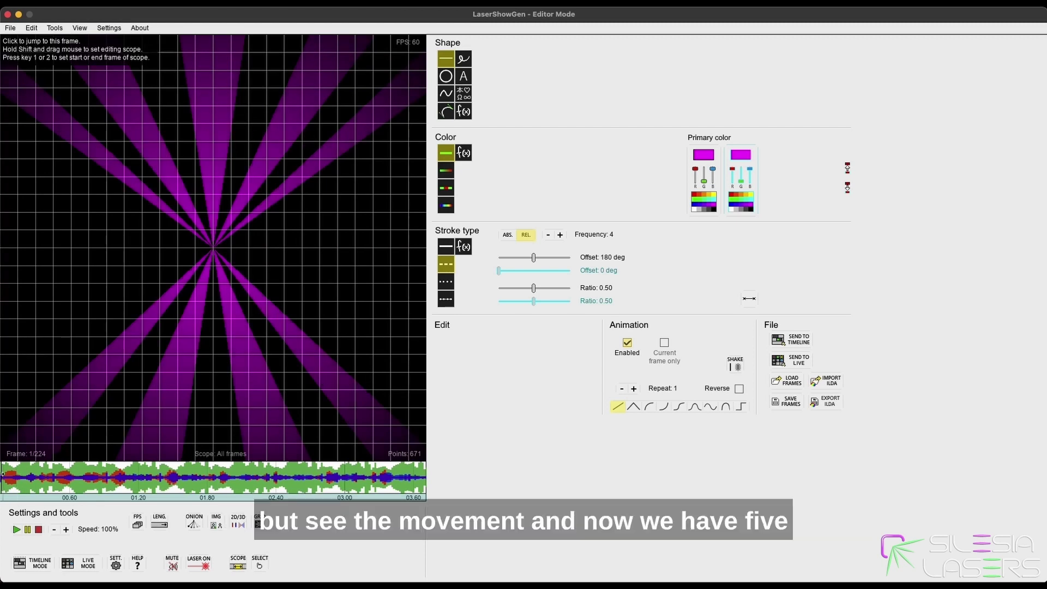
drag(4, 475, 425, 481)
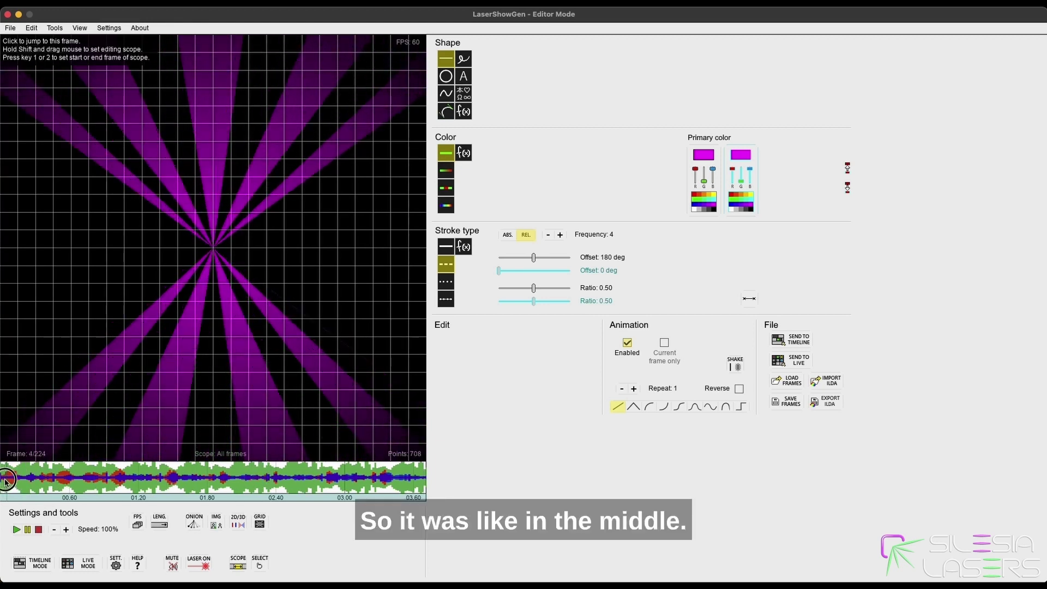
click(71, 479)
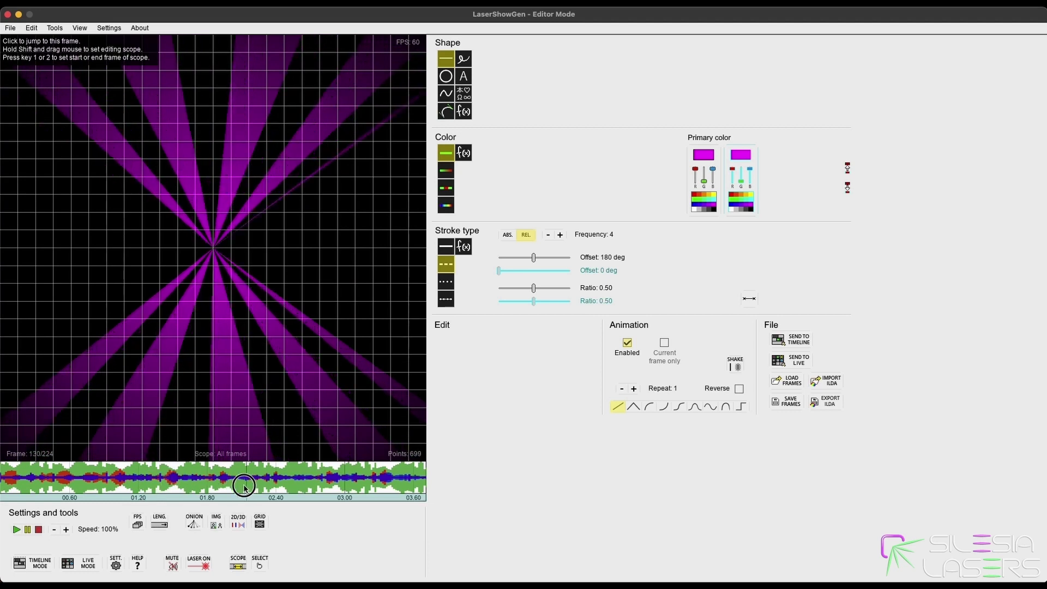
click(347, 483)
mouse_move(347, 482)
mouse_down()
mouse_move(409, 480)
mouse_move(333, 480)
mouse_up()
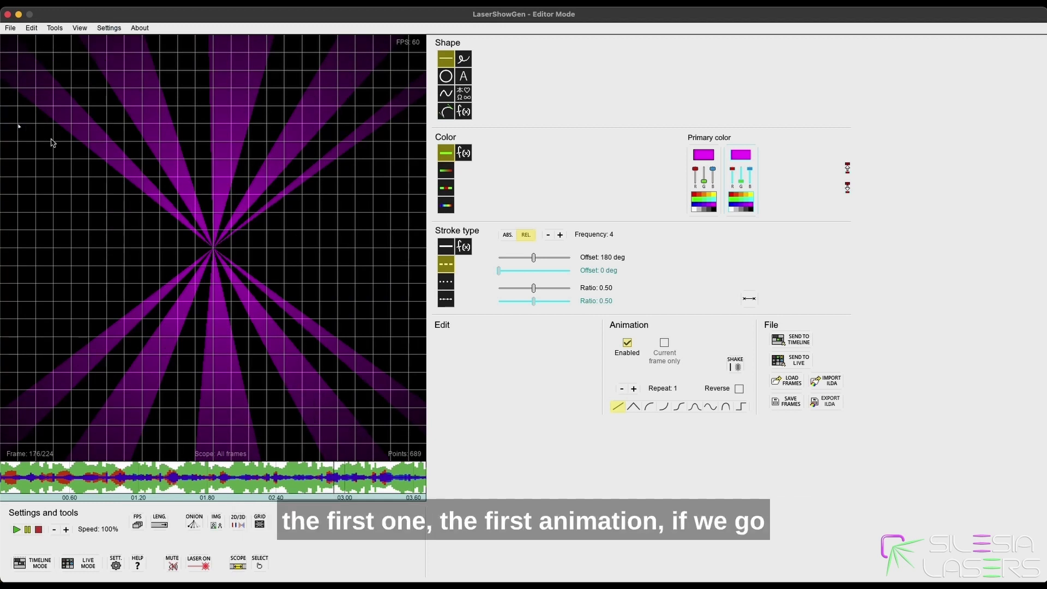
drag(401, 474, 212, 480)
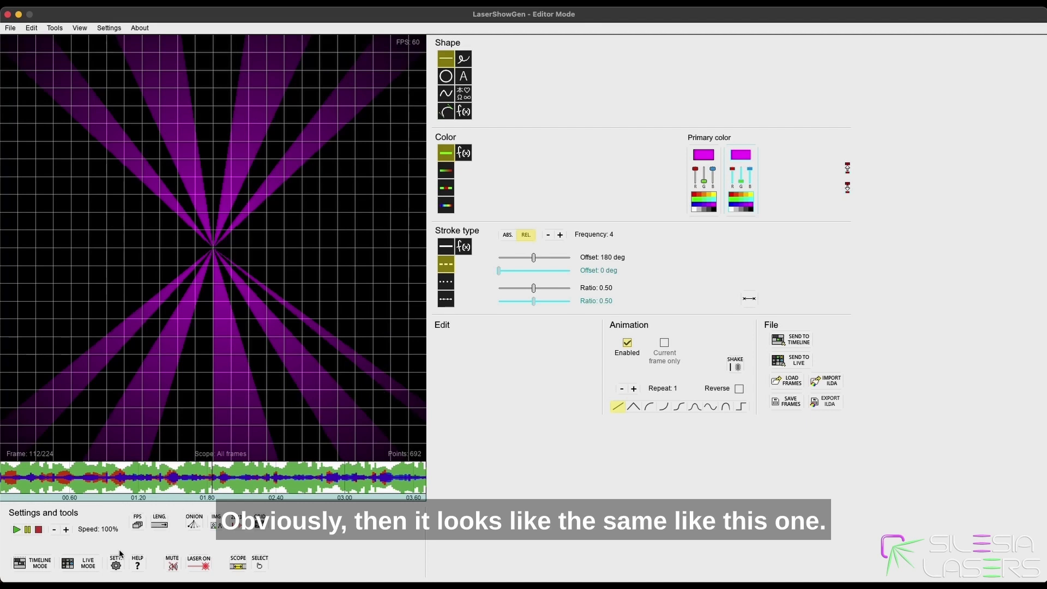
drag(87, 479, 415, 484)
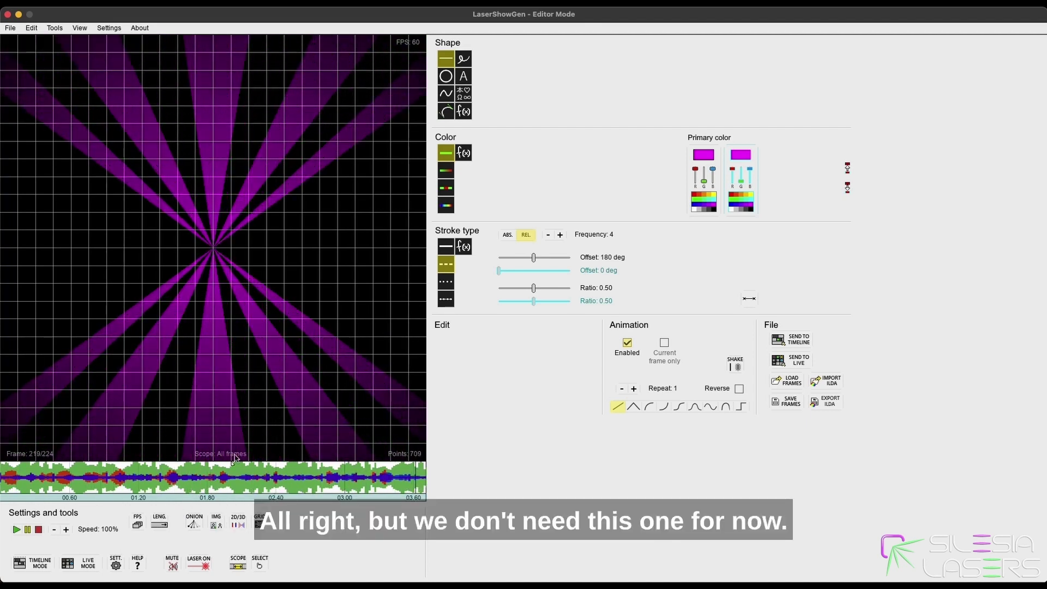
Delete the lower comparison line from the animation
click(239, 392)
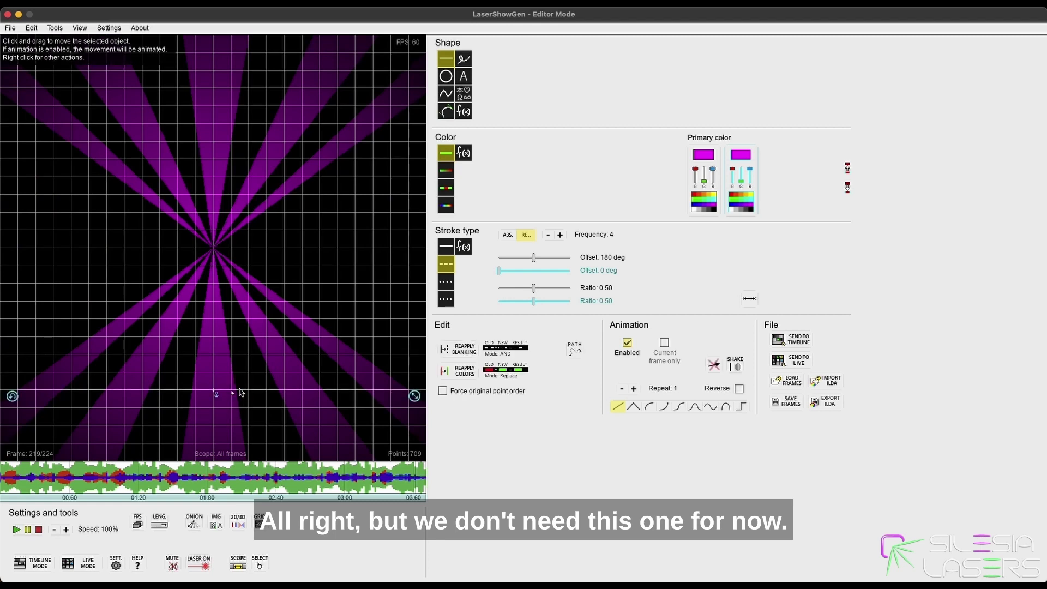
key(Delete)
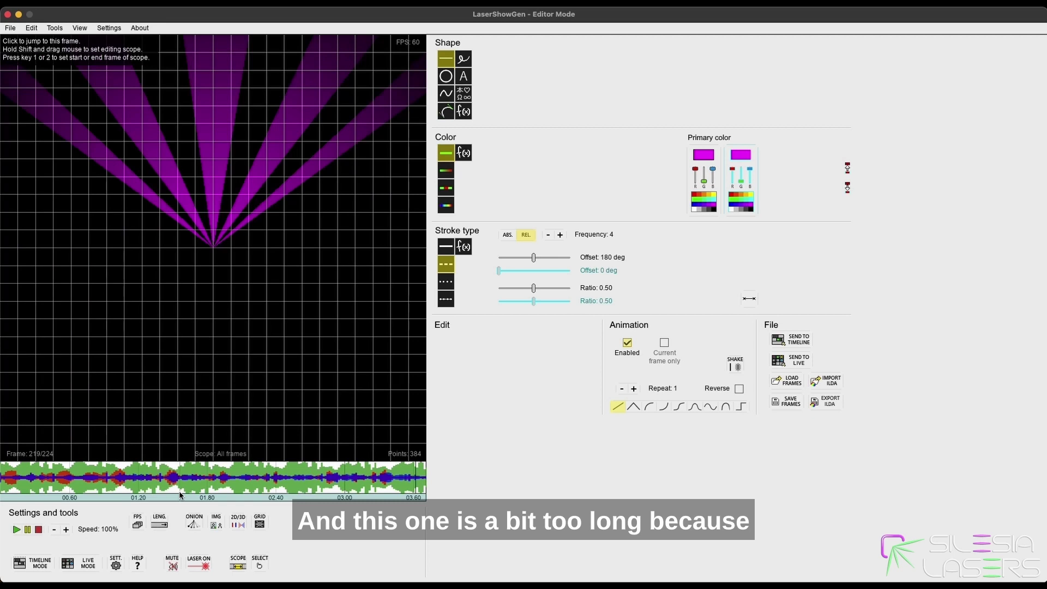
Set the total length of the moving dashed-line animation to 112 frames
click(159, 523)
key(BackSpace)
key(BackSpace)
key(BackSpace)
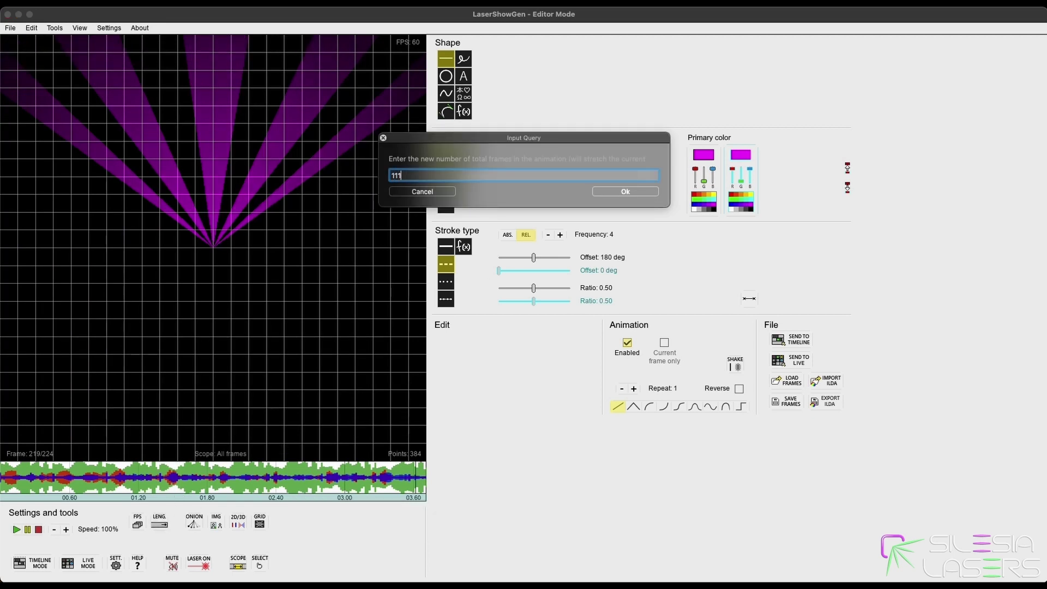
key(Return)
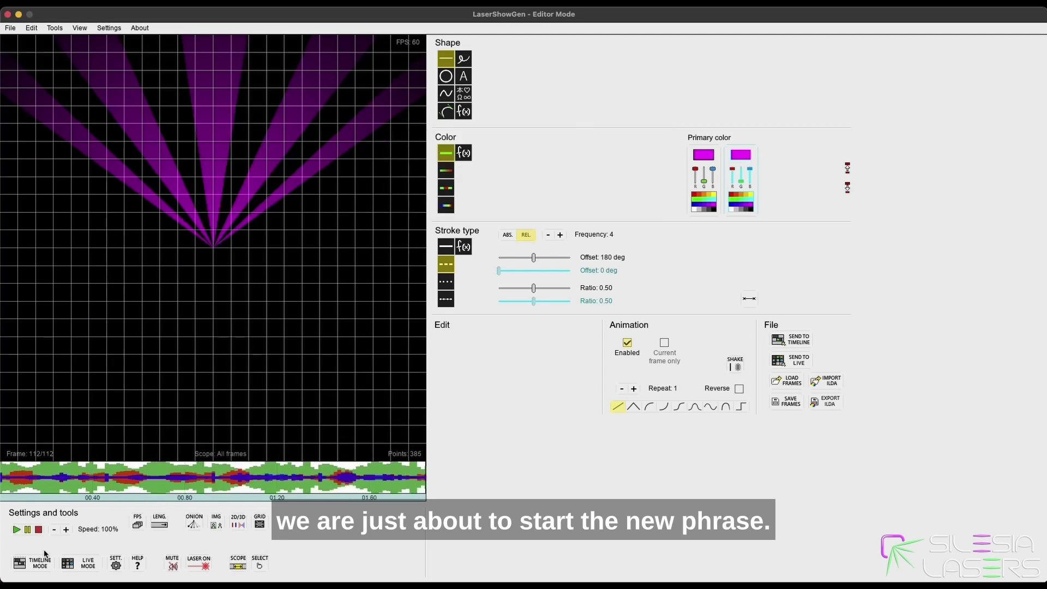
Send the 112-frame moving-dash animation to the timeline after the splitting-line clip and play the sequence
click(798, 340)
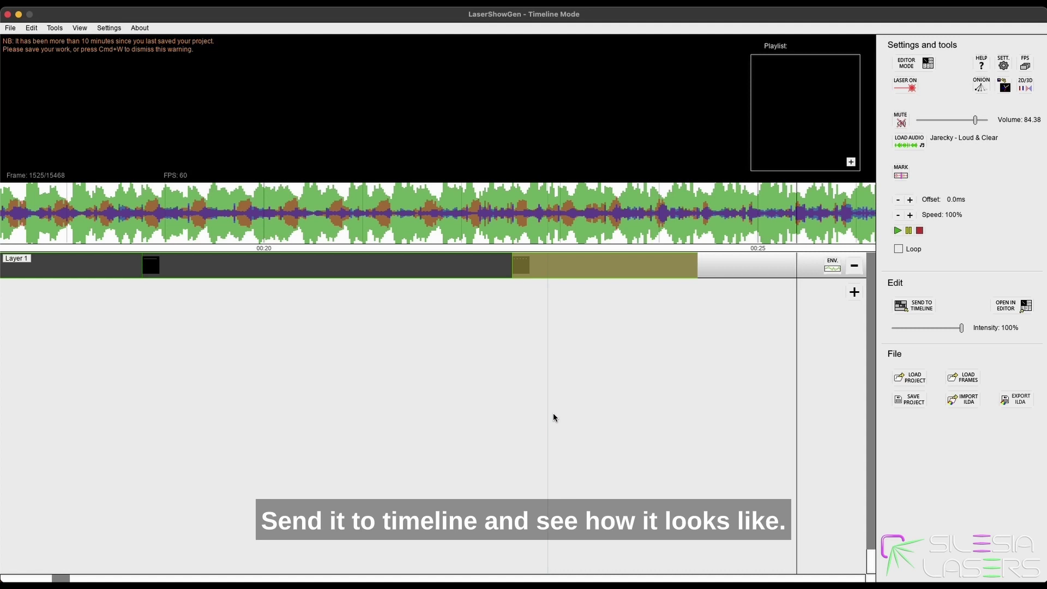
scroll(556, 418, down, 3)
click(464, 246)
key(space)
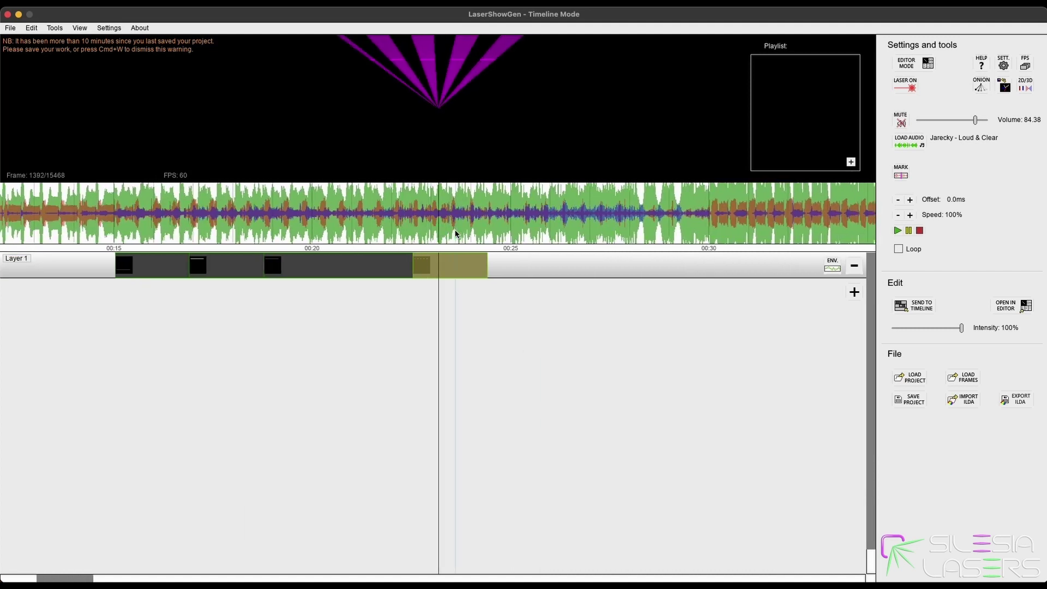
Compare the end of the moving-dash clip with the beat in the waveform, placing the playhead at frame 1465
scroll(458, 229, up, 5)
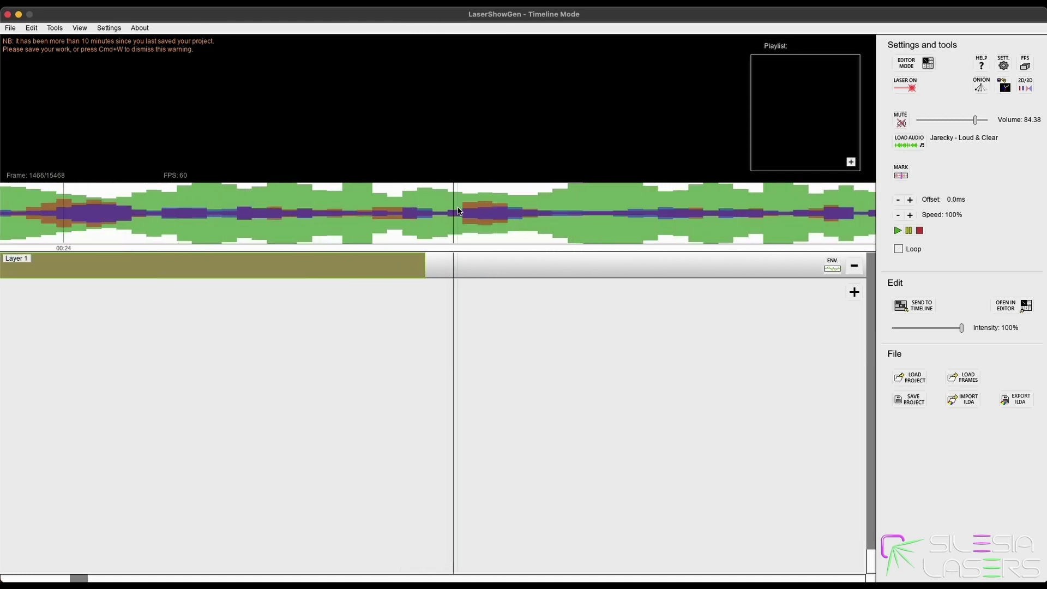
click(158, 216)
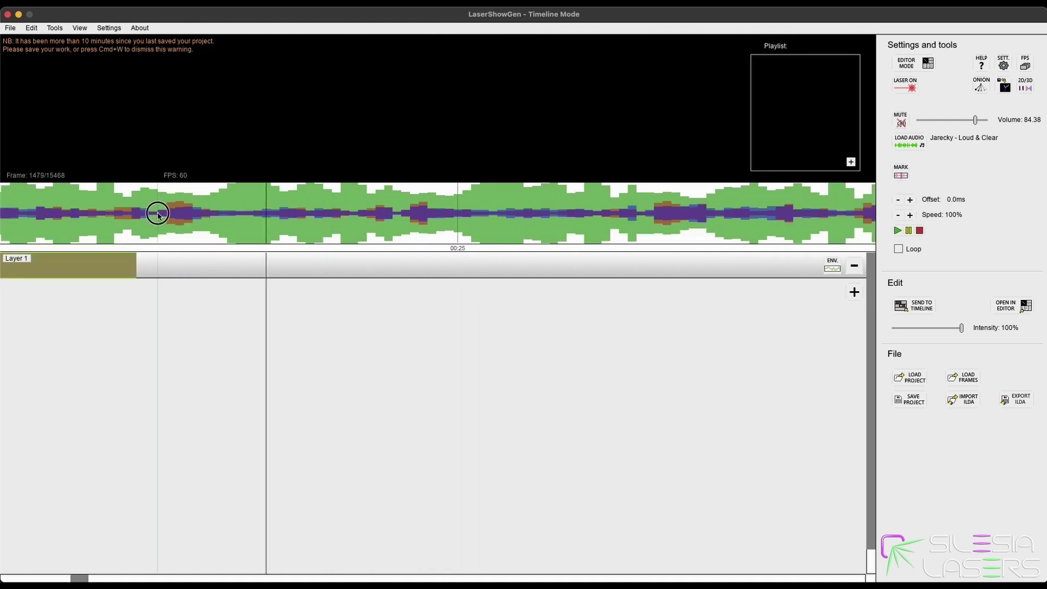
click(138, 213)
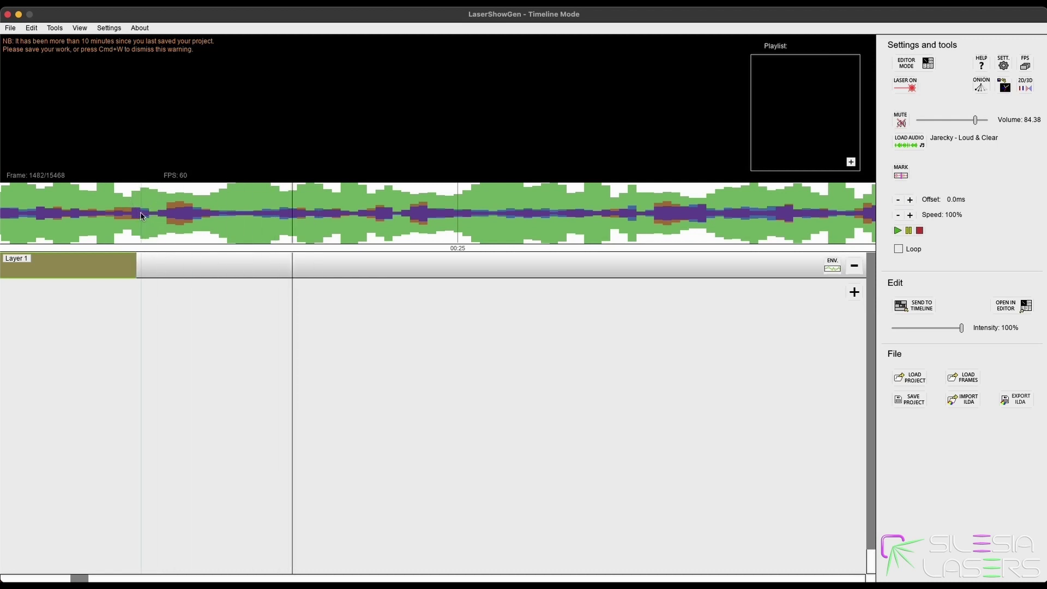
scroll(125, 237, up, 3)
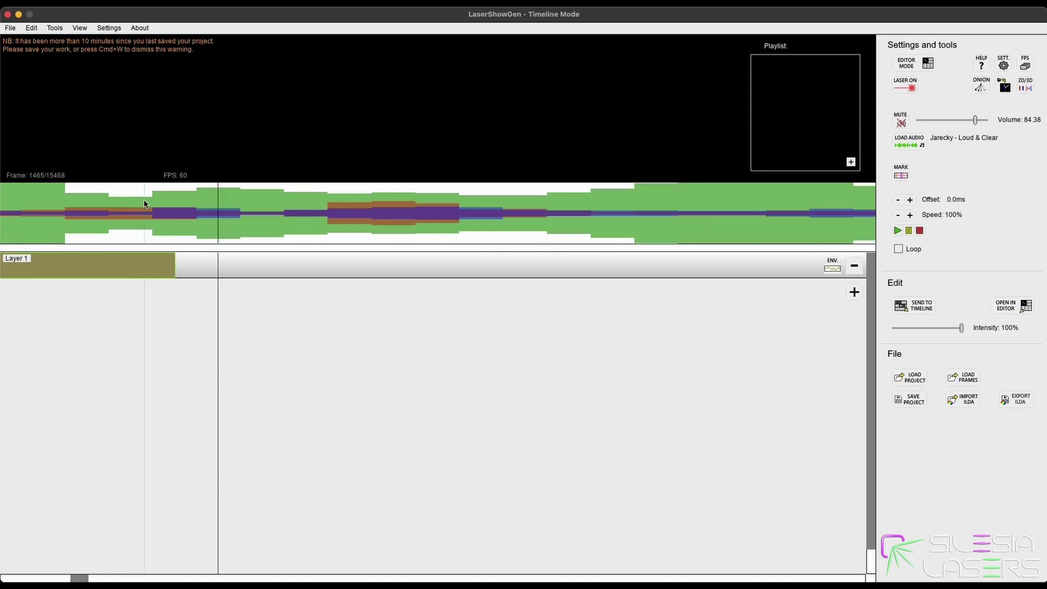
click(217, 206)
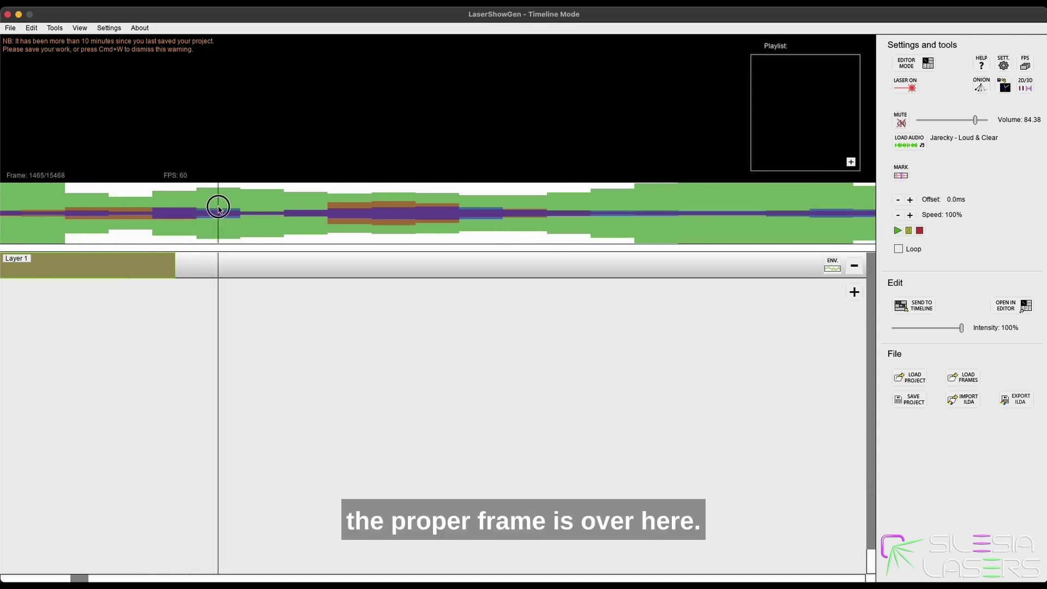
click(161, 230)
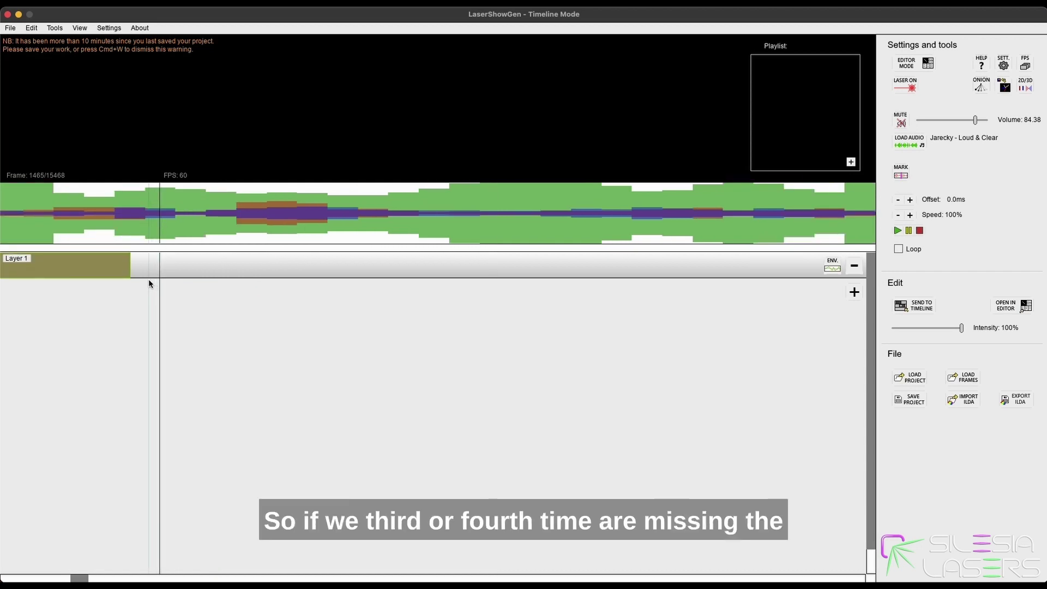
Delete the moving-dash clip from the timeline and set the animation's total length to 113 frames in the editor
right_click(98, 263)
click(133, 295)
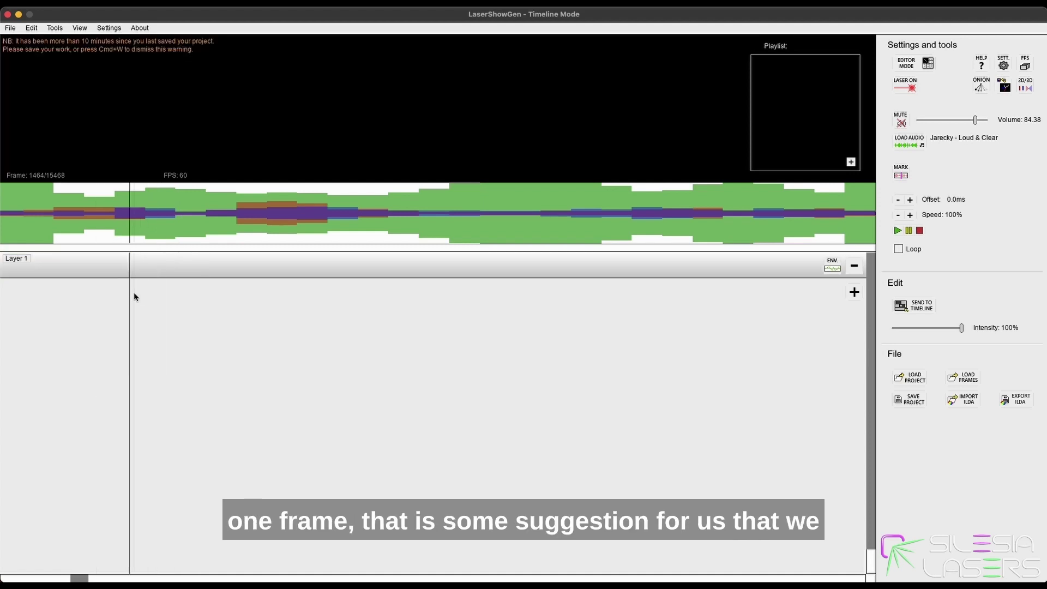
click(913, 63)
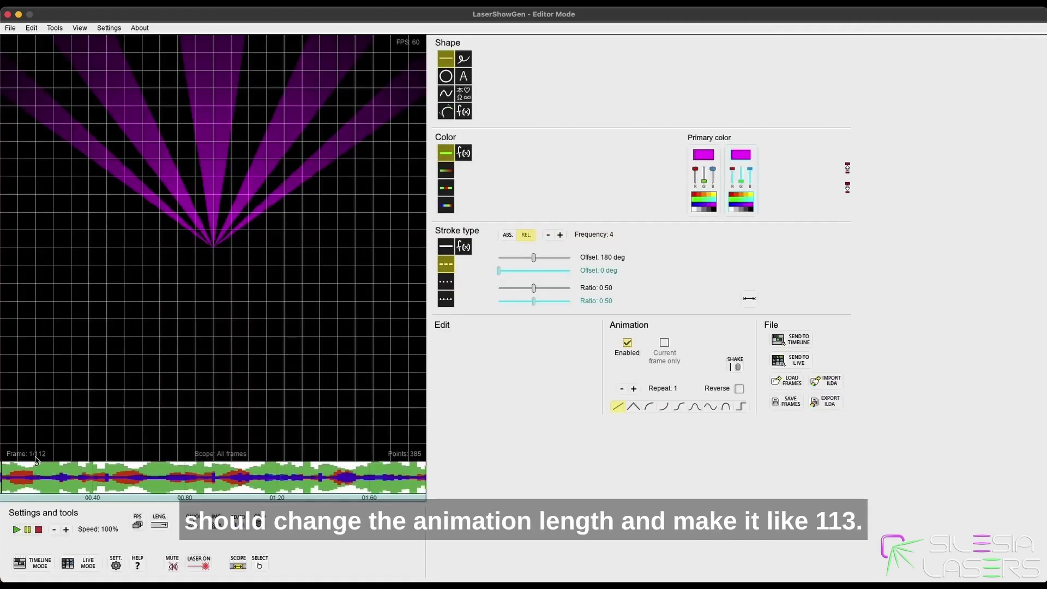
click(159, 524)
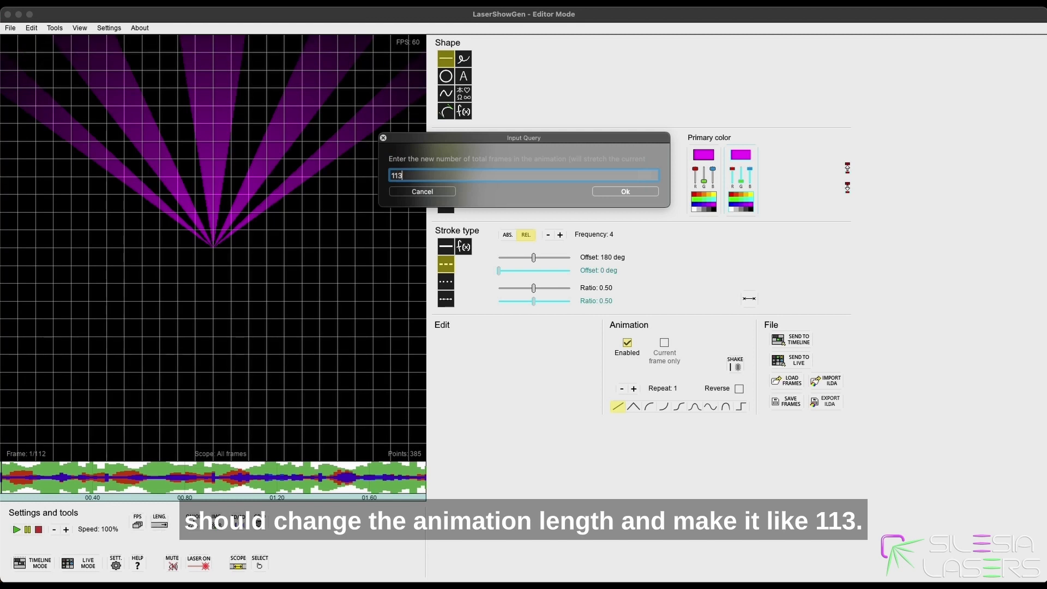
click(611, 191)
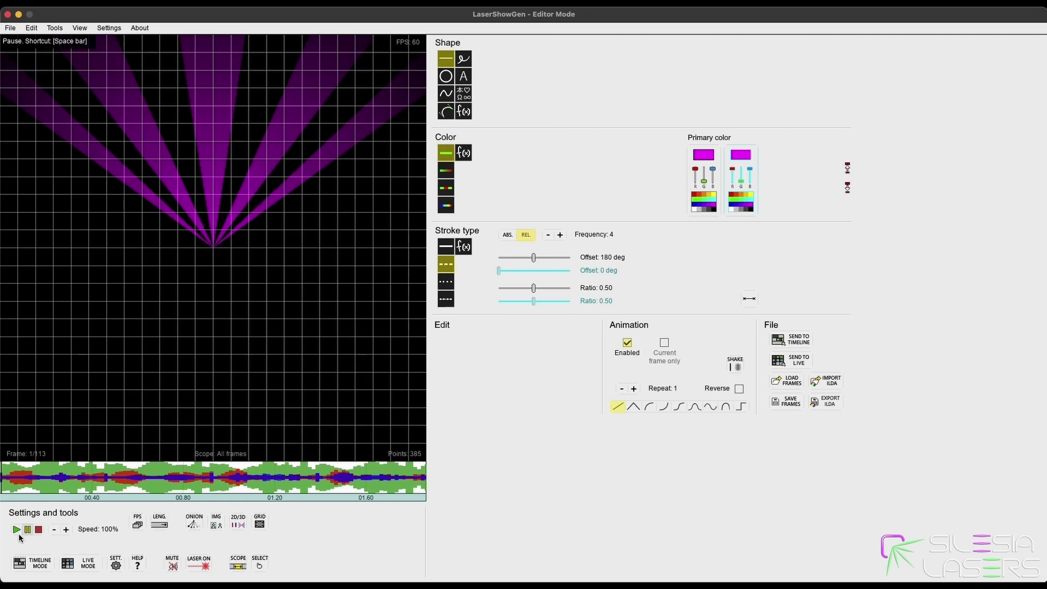
Insert the 113-frame moving-dash animation on Layer 1 directly after the splitting-line clip
click(26, 564)
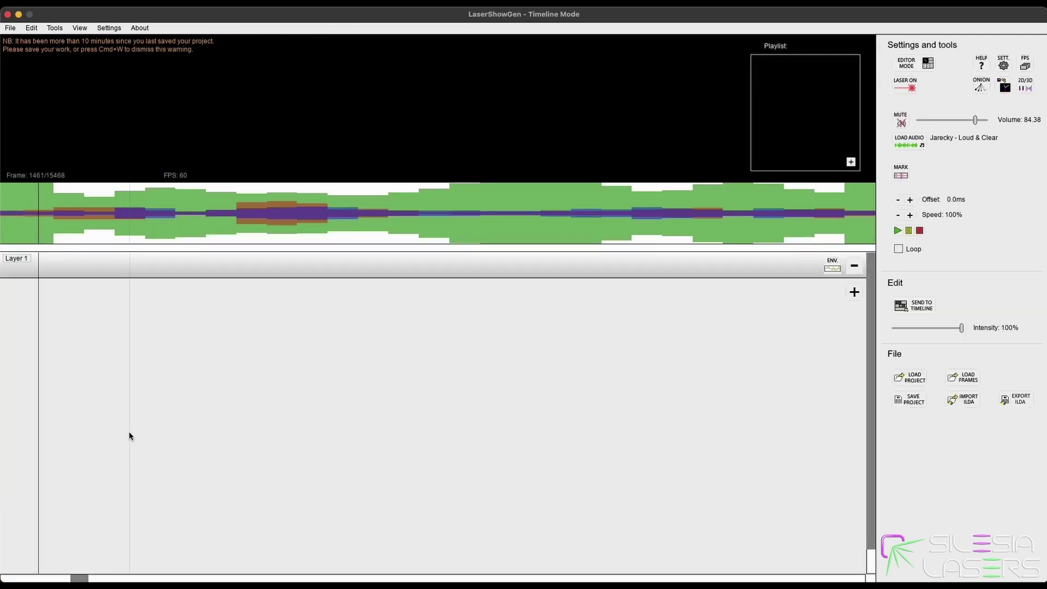
scroll(129, 431, up, 5)
scroll(103, 385, down, 4)
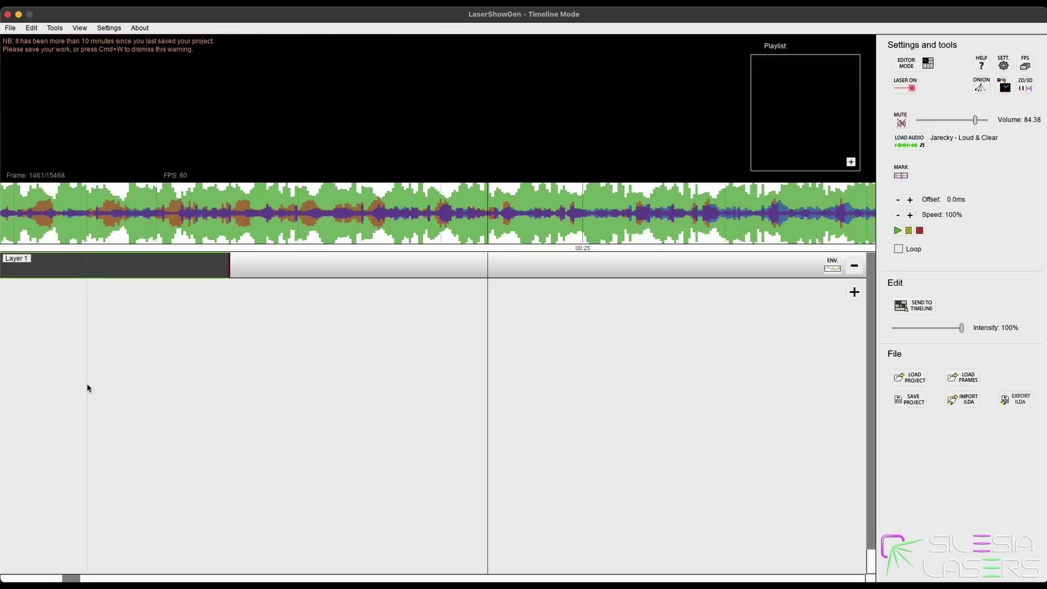
click(921, 306)
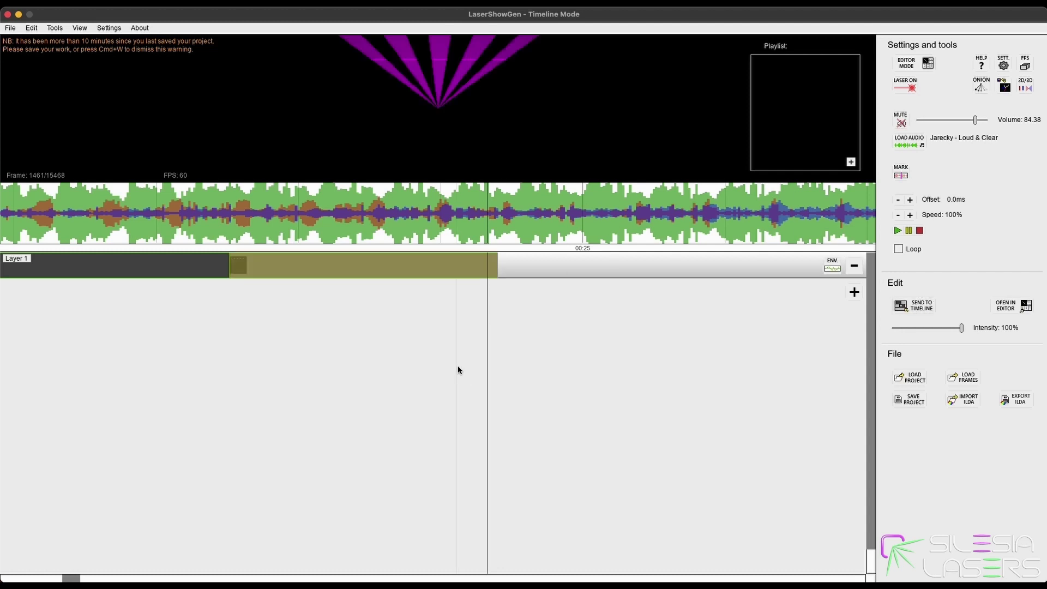
Check the end of the 113-frame clip against the beat at frame 1465 and play the section back
scroll(436, 327, up, 3)
scroll(463, 272, up, 2)
click(495, 254)
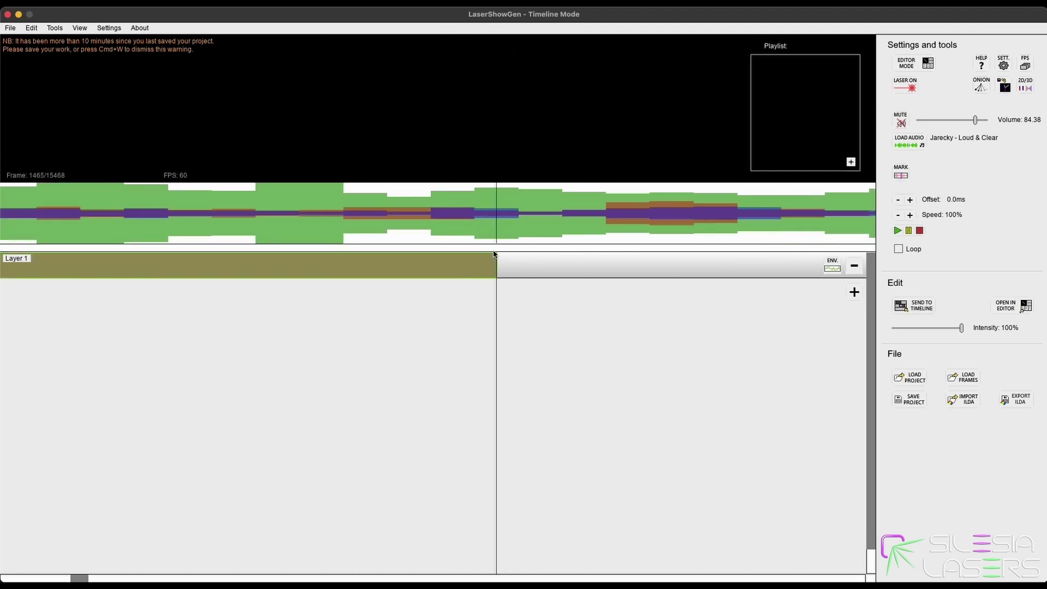
scroll(490, 304, up, 1)
scroll(469, 294, down, 3)
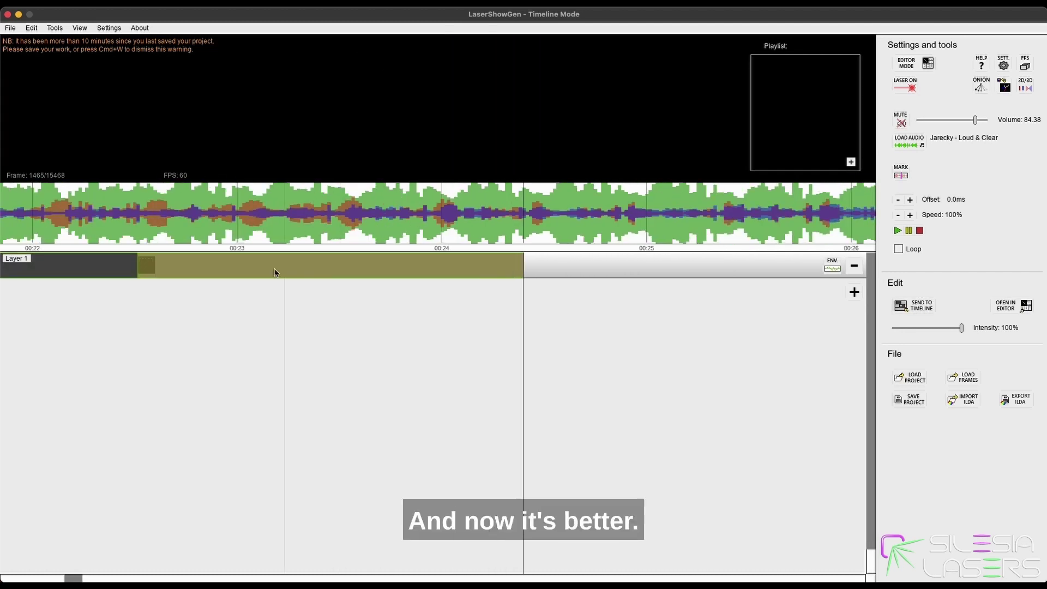
click(109, 202)
key(space)
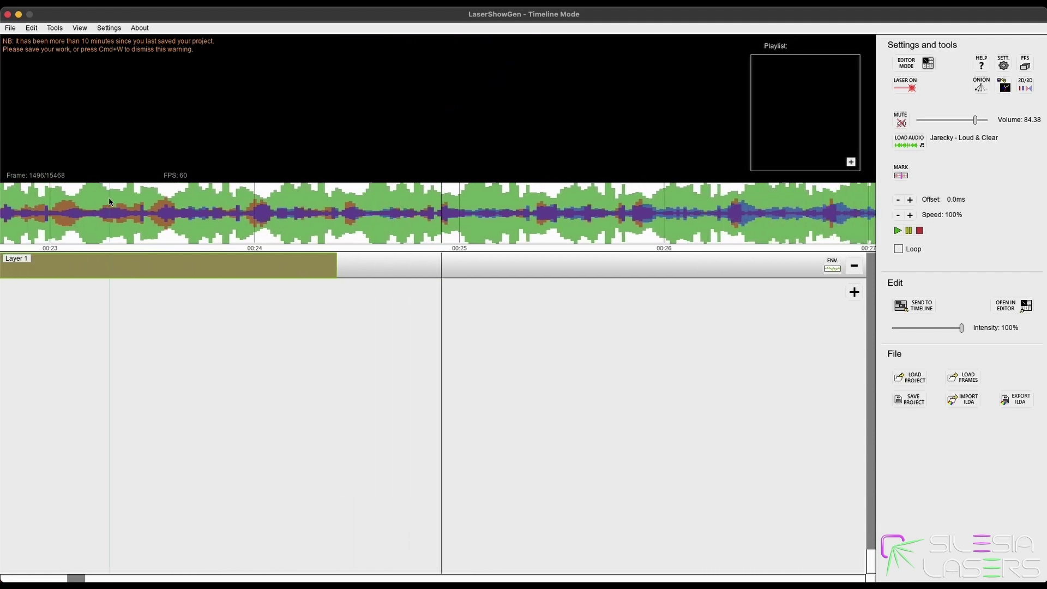
click(337, 193)
scroll(333, 240, up, 3)
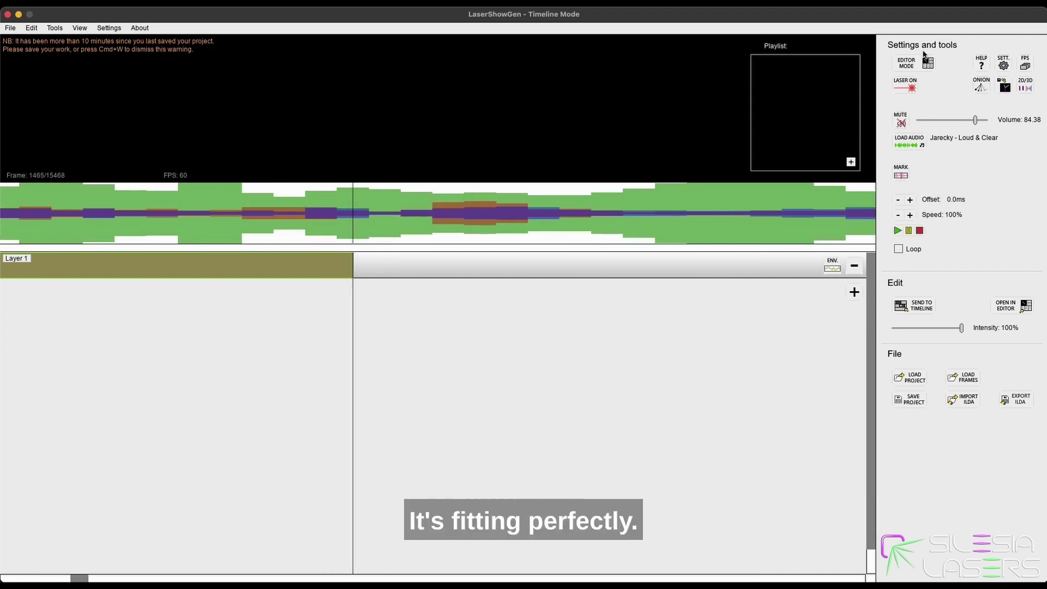
Return to the editor and delete the dashed line from the animation
click(926, 61)
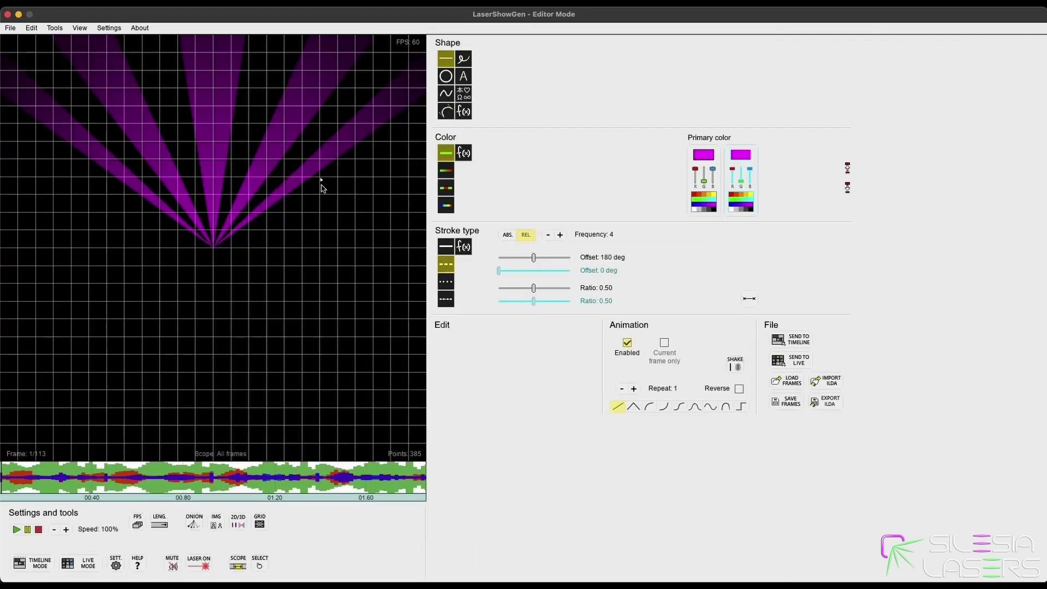
click(324, 120)
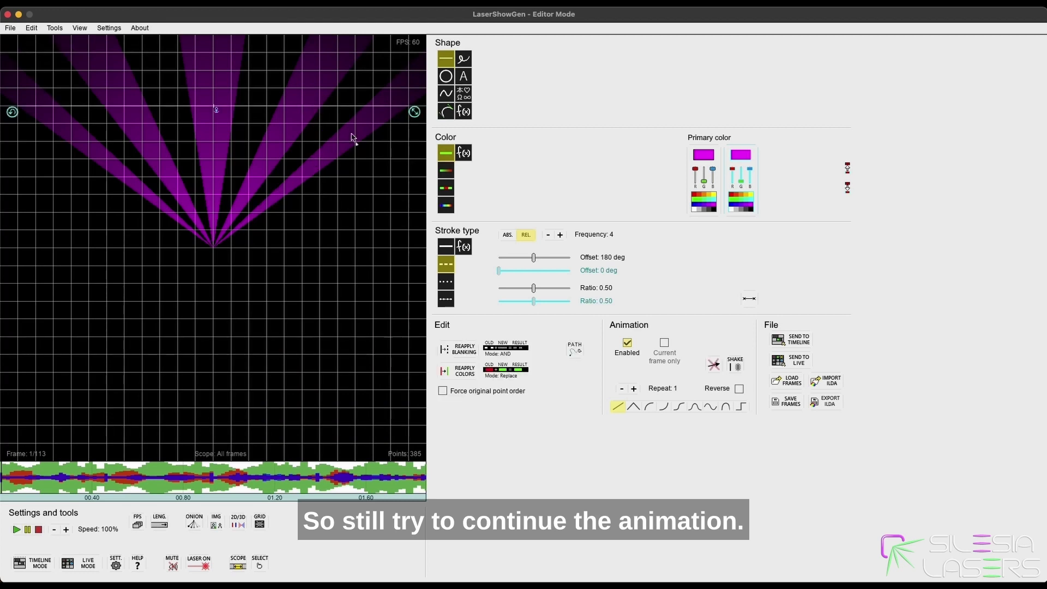
key(Delete)
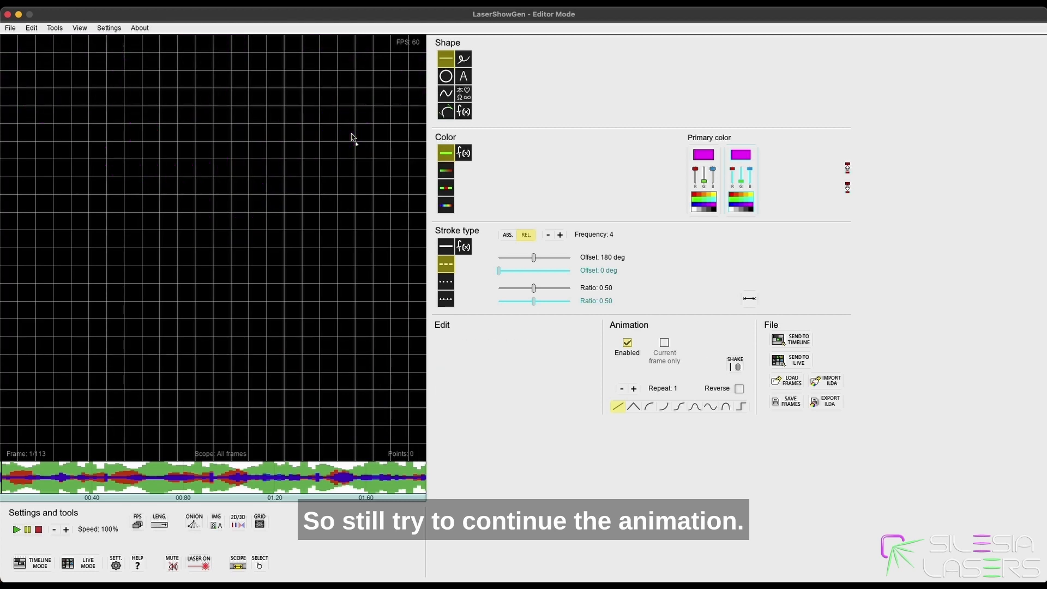
Set the dash offset to start at 0 deg and end at 360 deg, draw a full-width upper line from right to left, and preview it
click(533, 259)
drag(534, 260, 534, 262)
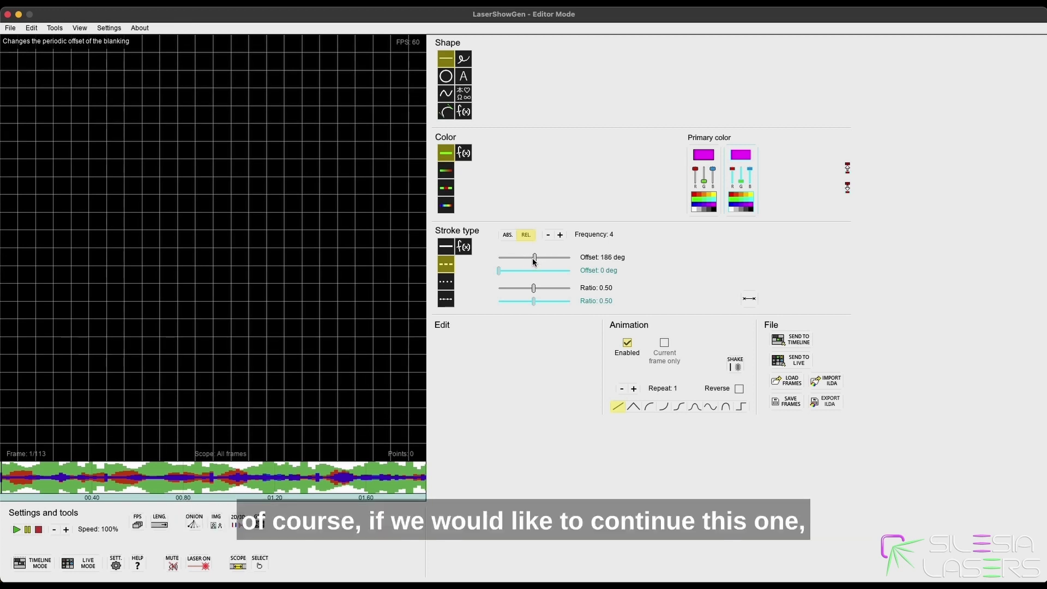
drag(535, 262, 571, 274)
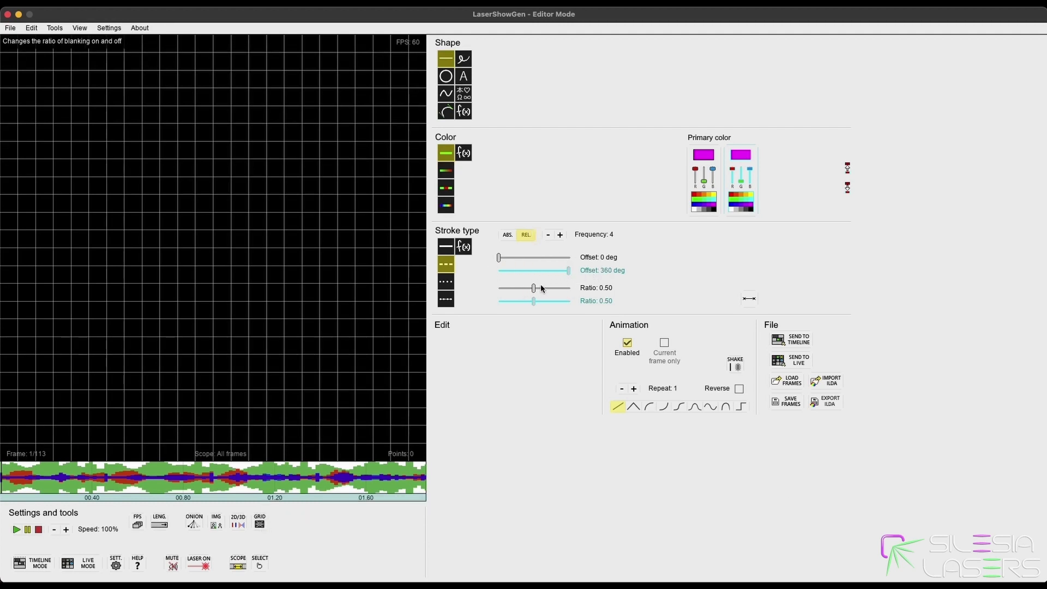
drag(411, 110, 21, 107)
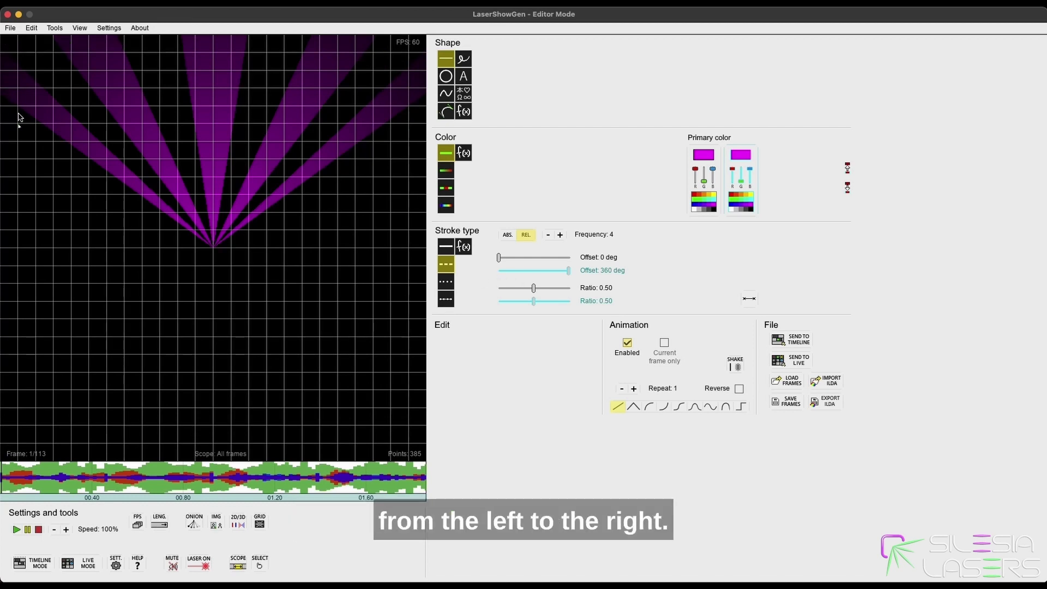
click(17, 530)
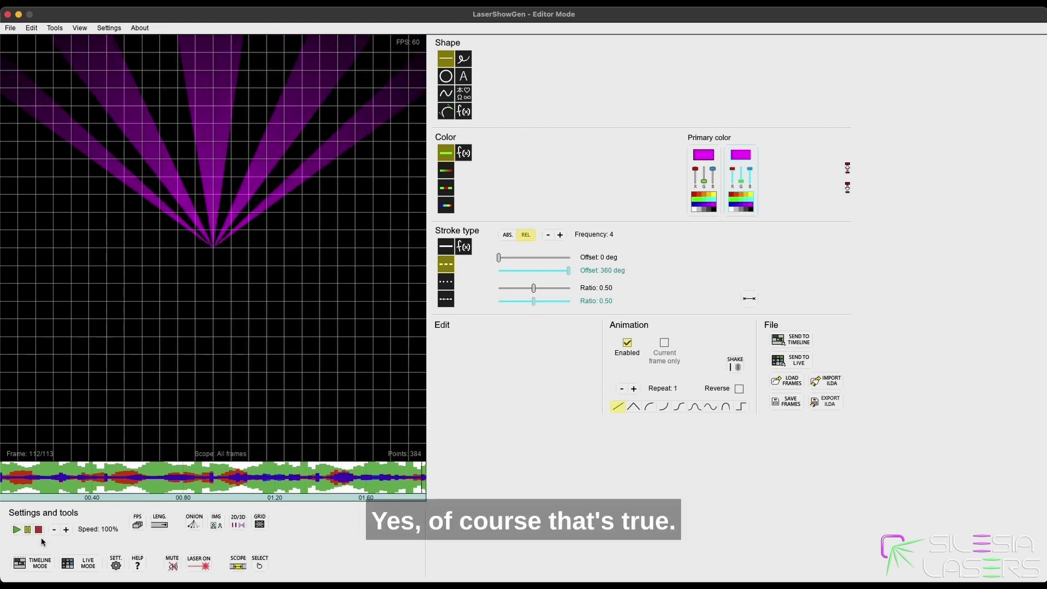
click(791, 339)
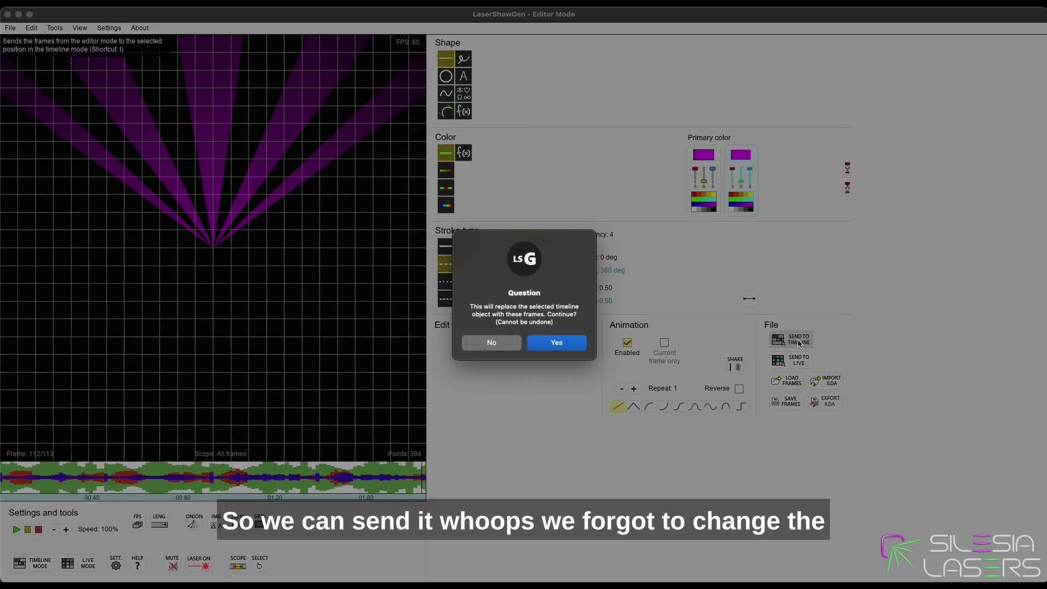
click(491, 342)
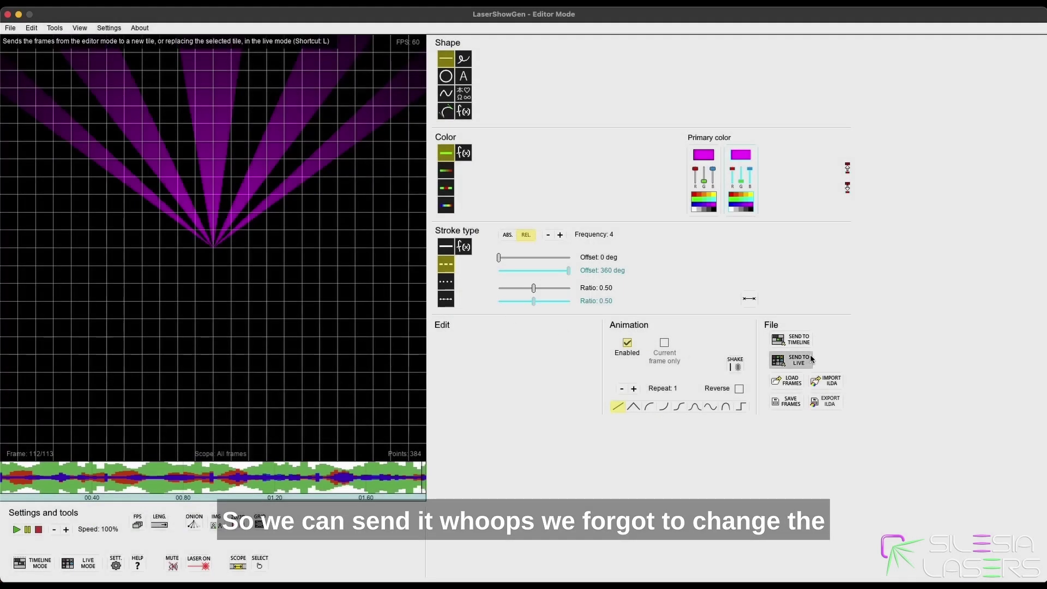
click(791, 339)
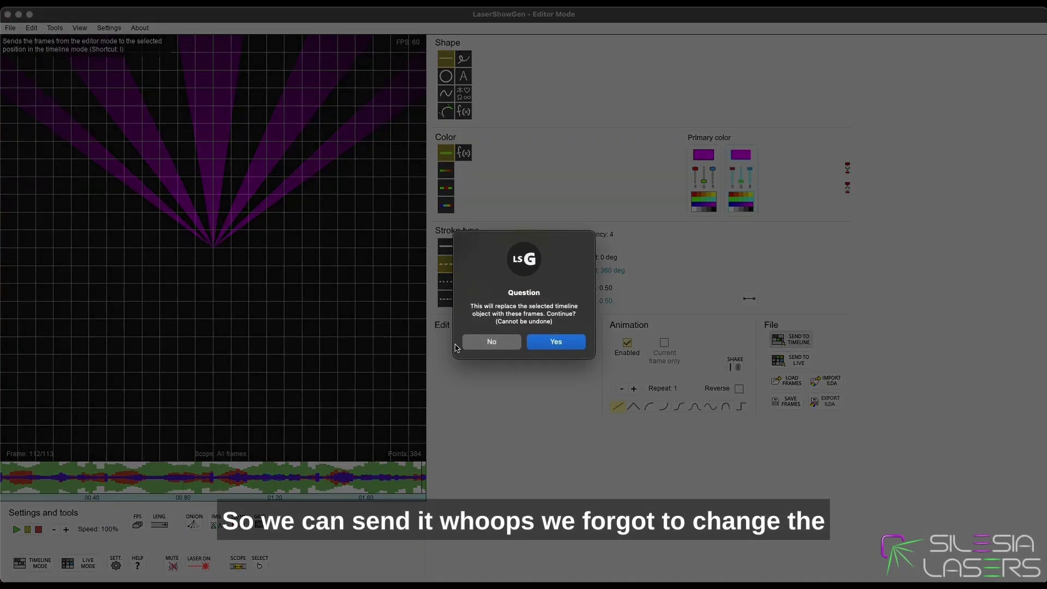
click(491, 342)
Insert the new dashed-line animation on Layer 1 at the end of the previous clip, frame 1465, and play it back
click(32, 562)
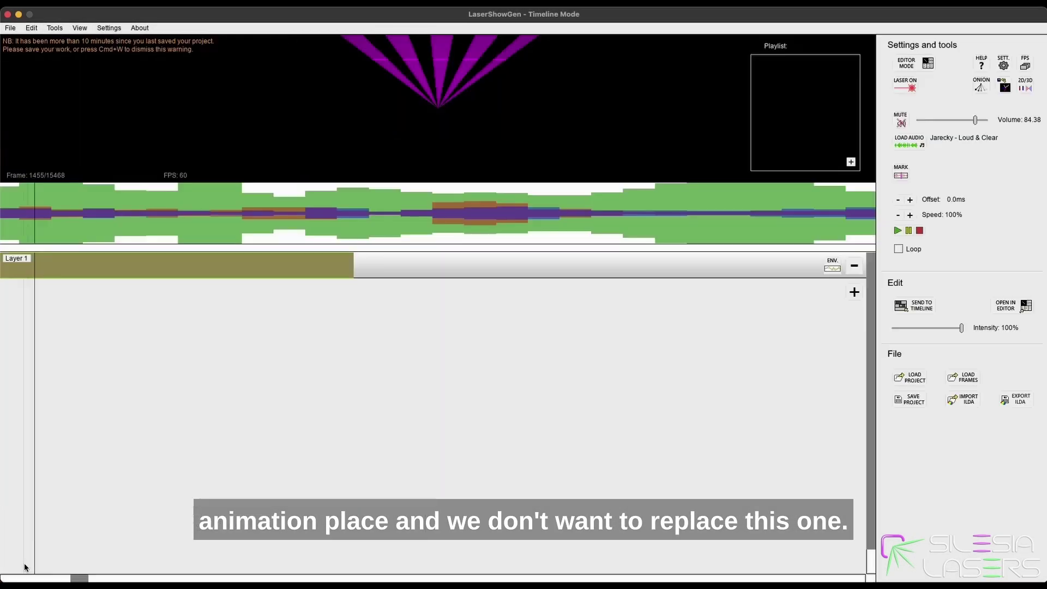
scroll(195, 436, up, 5)
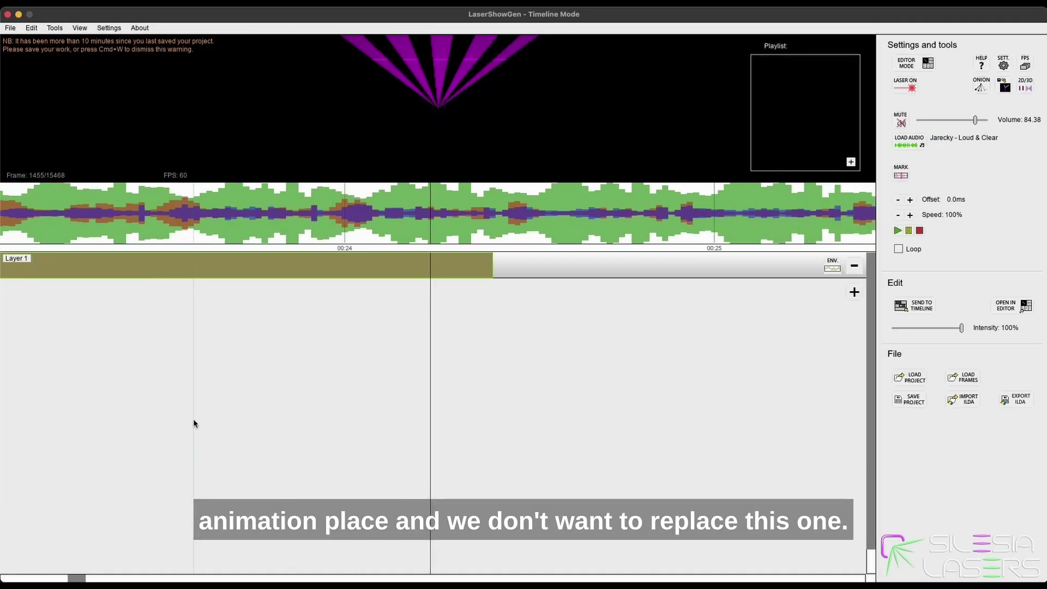
scroll(515, 305, up, 3)
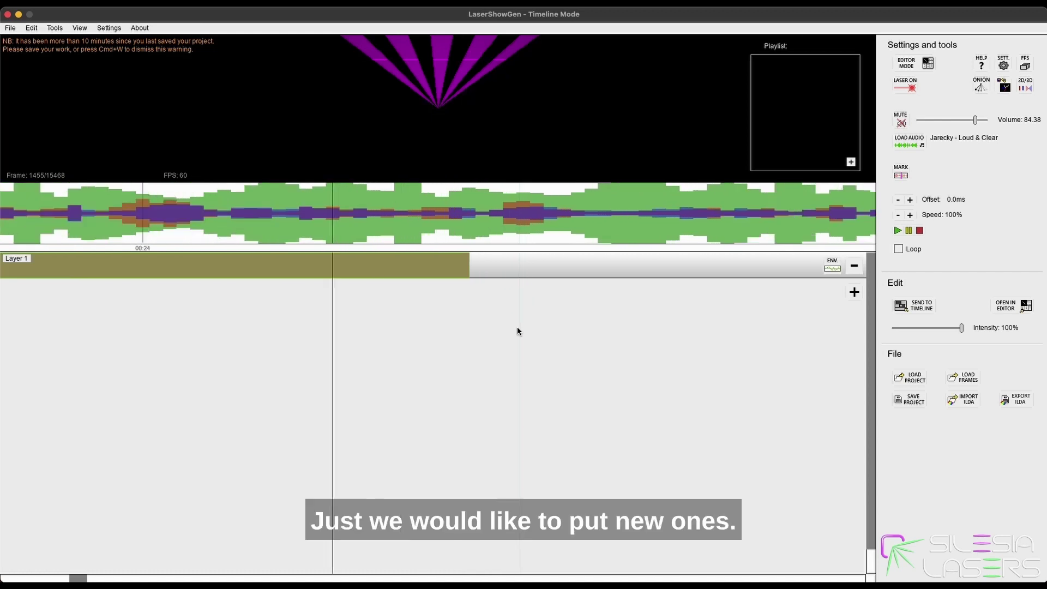
click(431, 239)
click(421, 268)
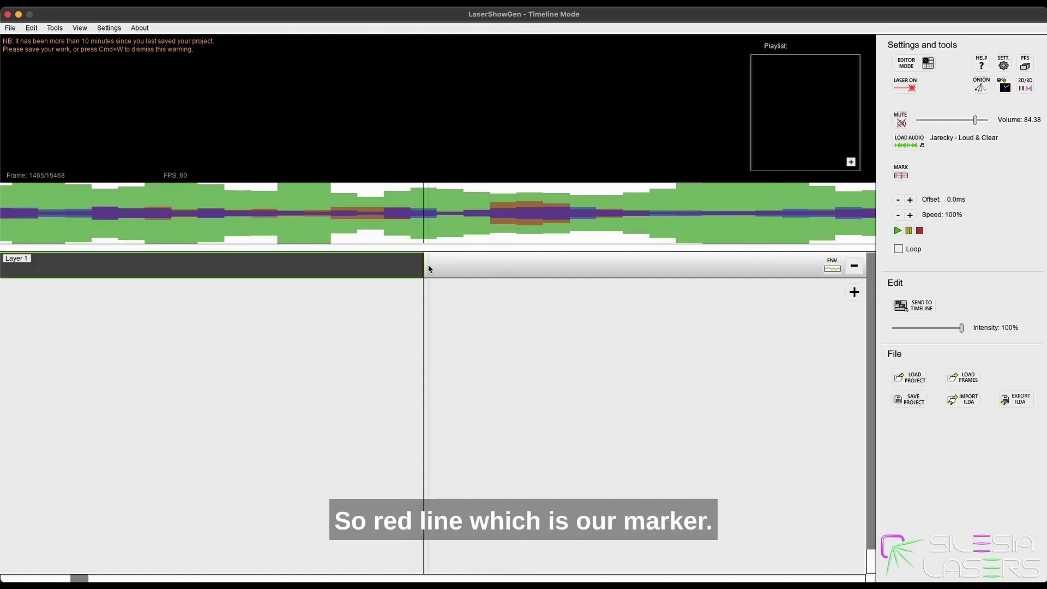
click(921, 307)
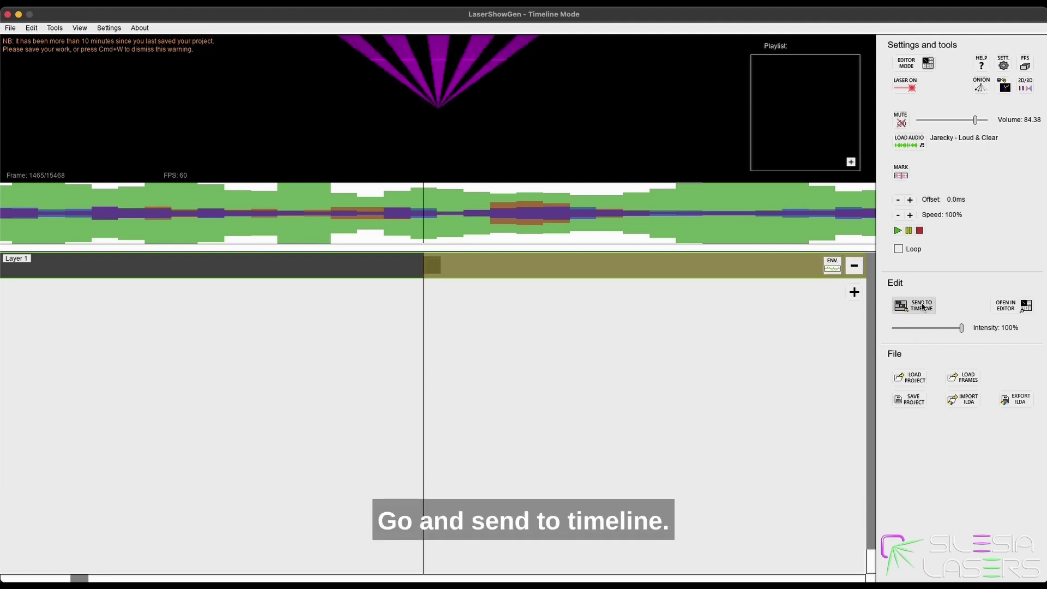
scroll(505, 374, down, 5)
click(315, 232)
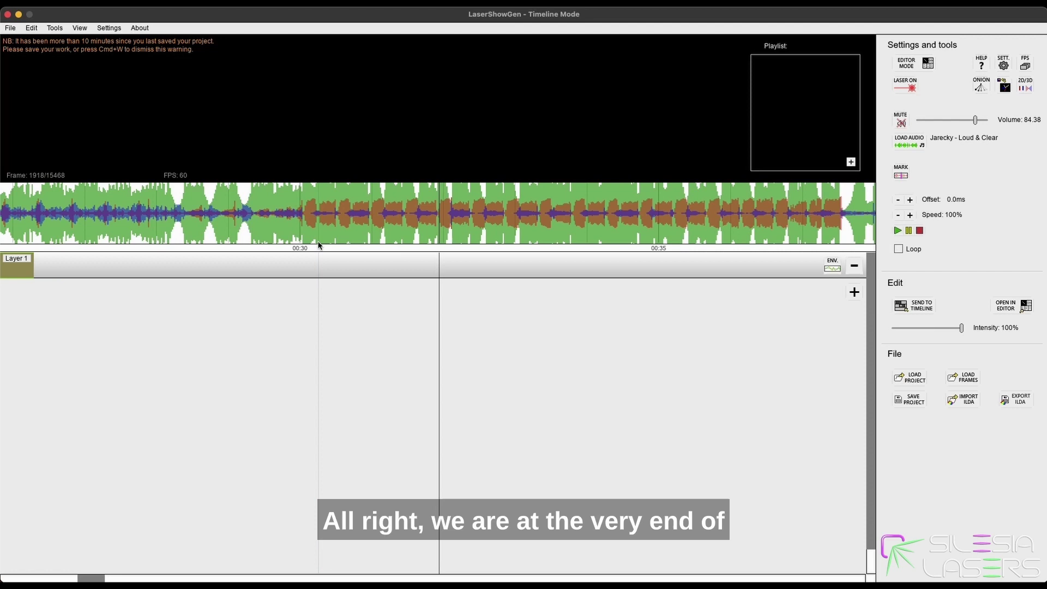
Examine how the end of the latest dashed-line clip lines up with the next drum beat on the waveform around frame 1578
click(257, 246)
scroll(230, 247, up, 3)
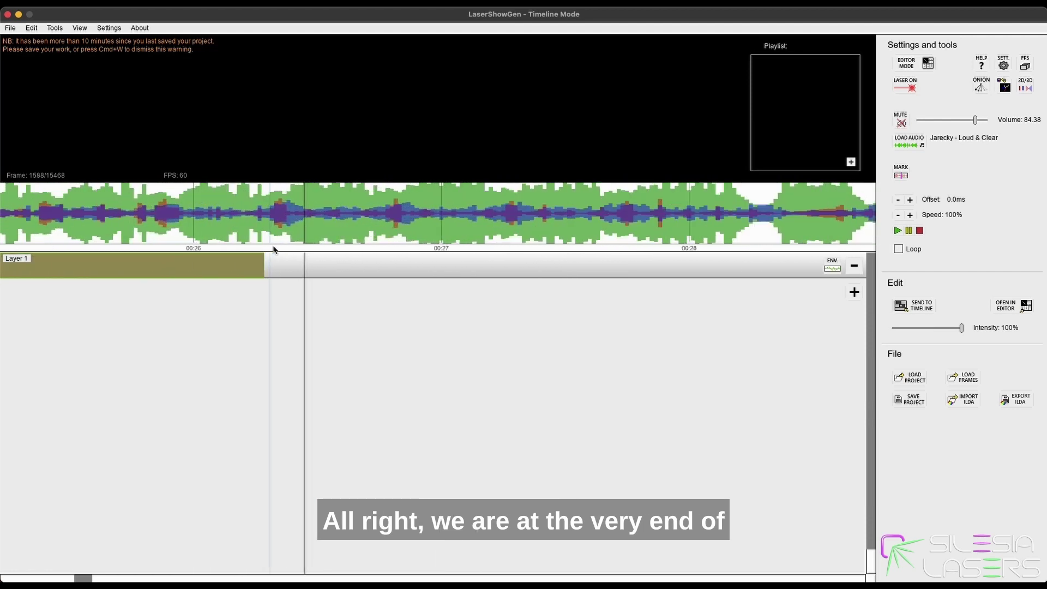
click(266, 221)
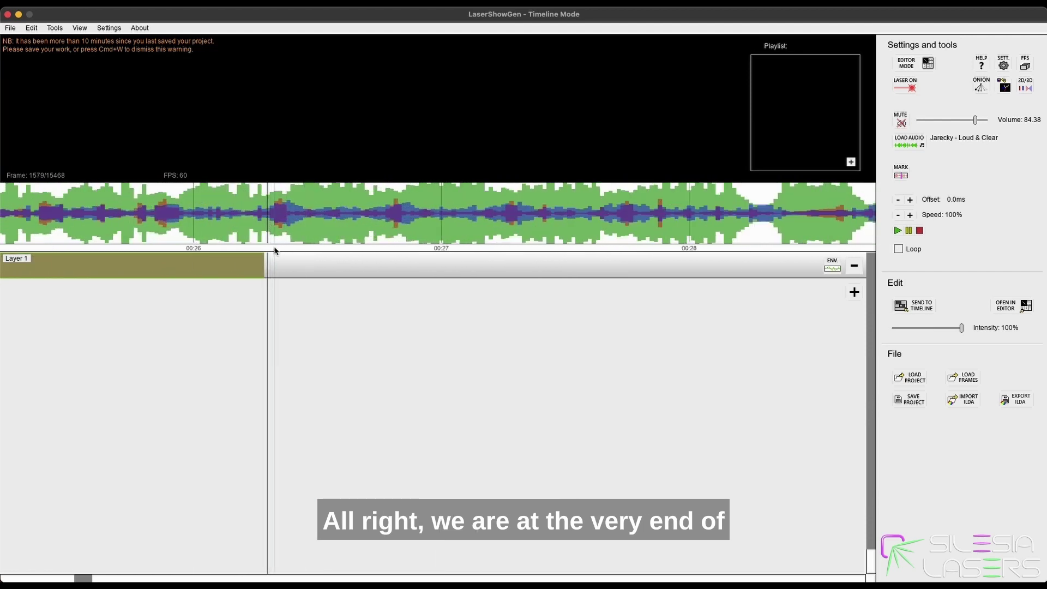
scroll(274, 247, down, 4)
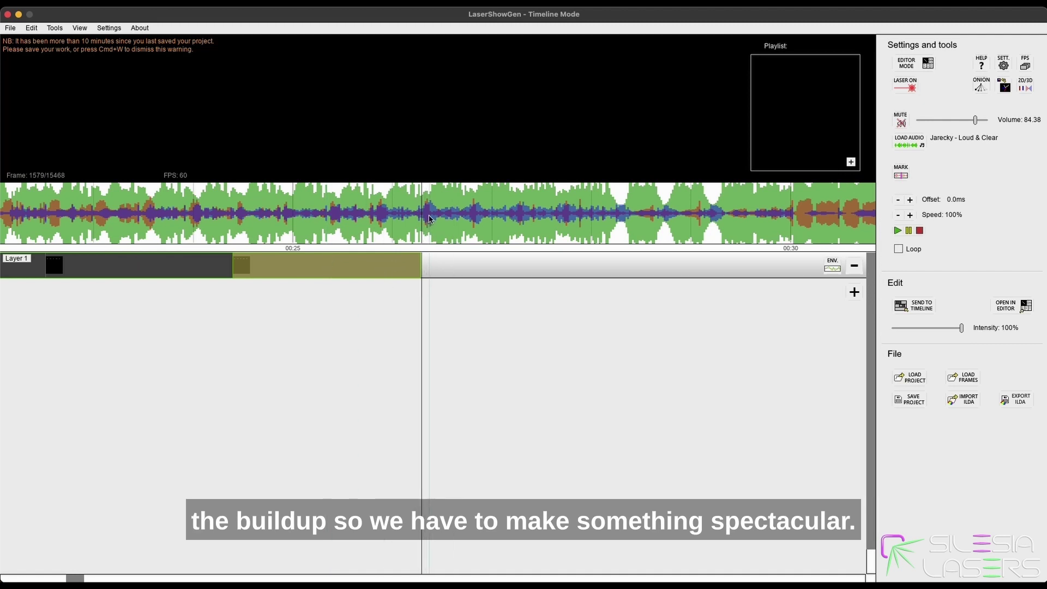
click(427, 229)
scroll(428, 221, up, 2)
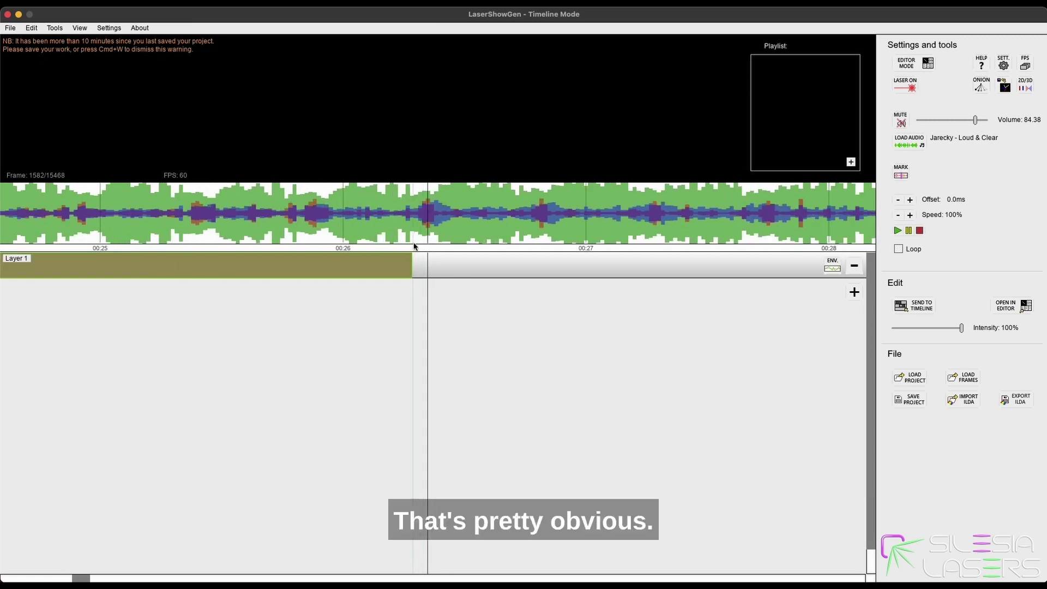
scroll(420, 228, up, 3)
click(401, 219)
drag(420, 229, 574, 221)
click(436, 222)
click(395, 227)
click(347, 219)
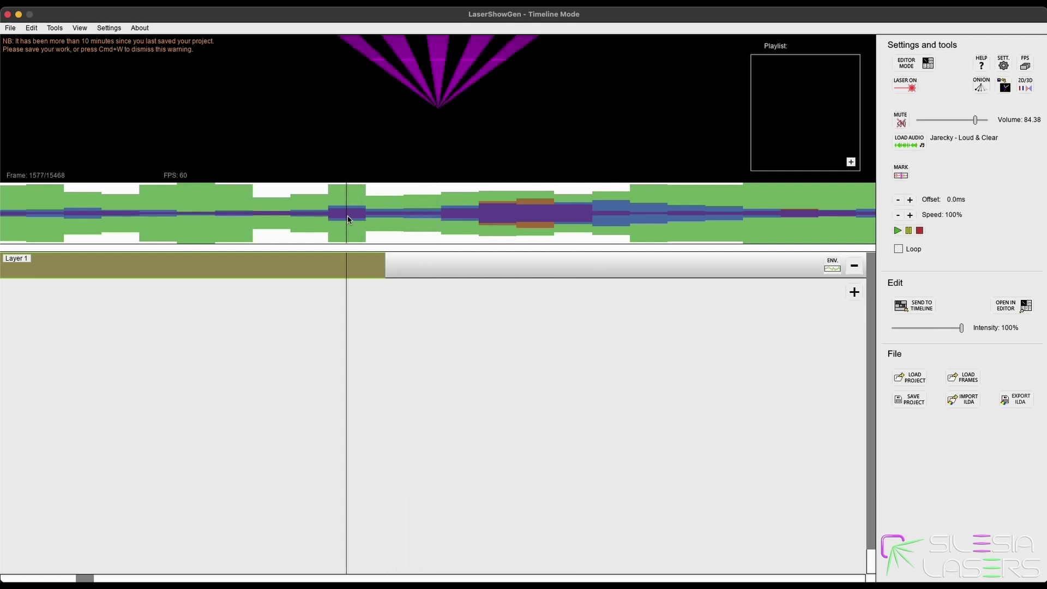
scroll(349, 219, right, 10)
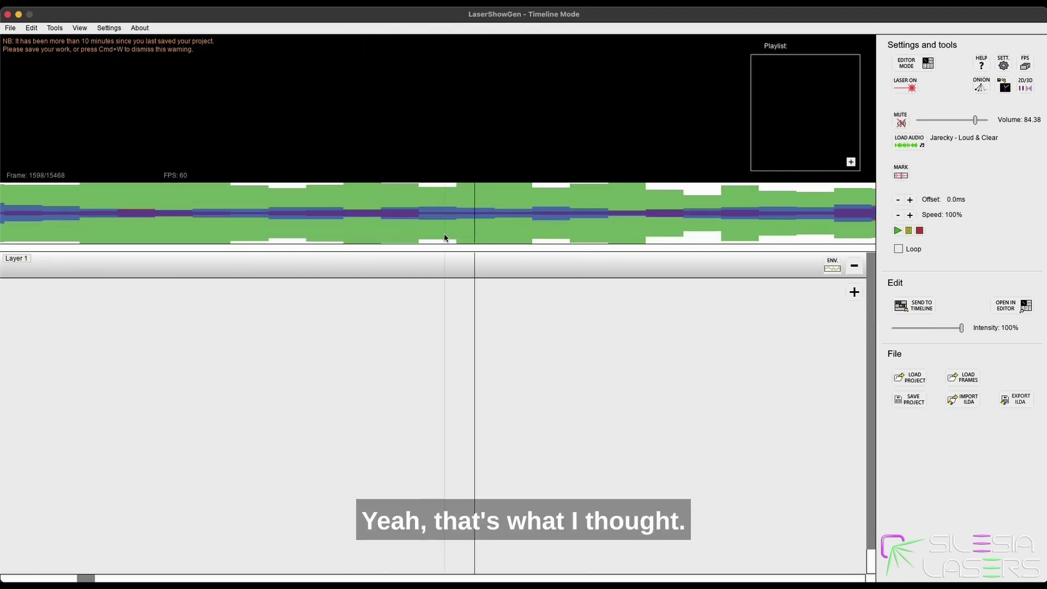
scroll(444, 238, left, 10)
click(436, 219)
scroll(436, 219, right, 10)
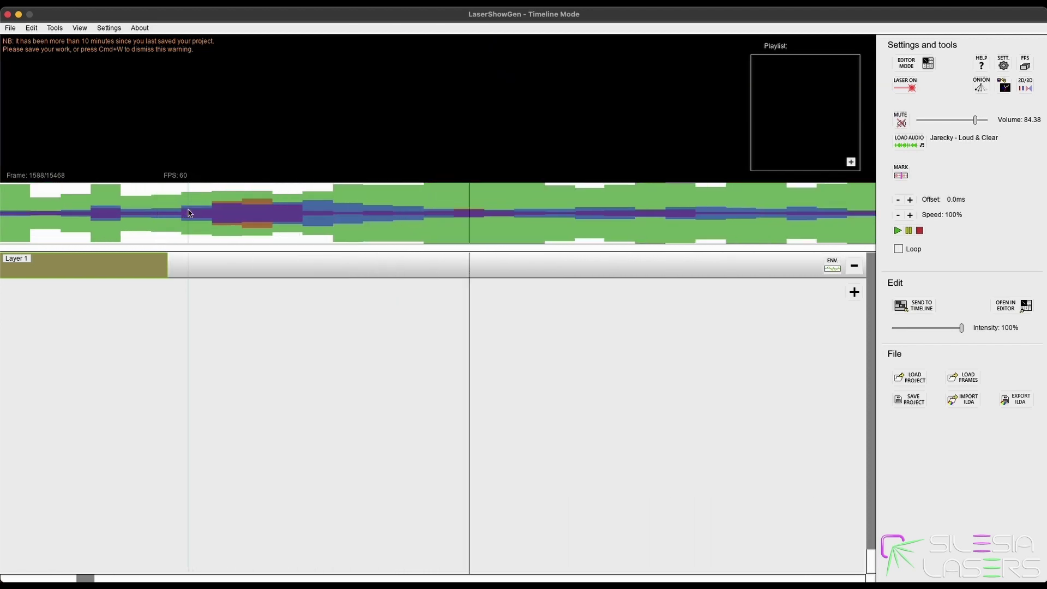
scroll(190, 214, right, 5)
scroll(86, 290, left, 5)
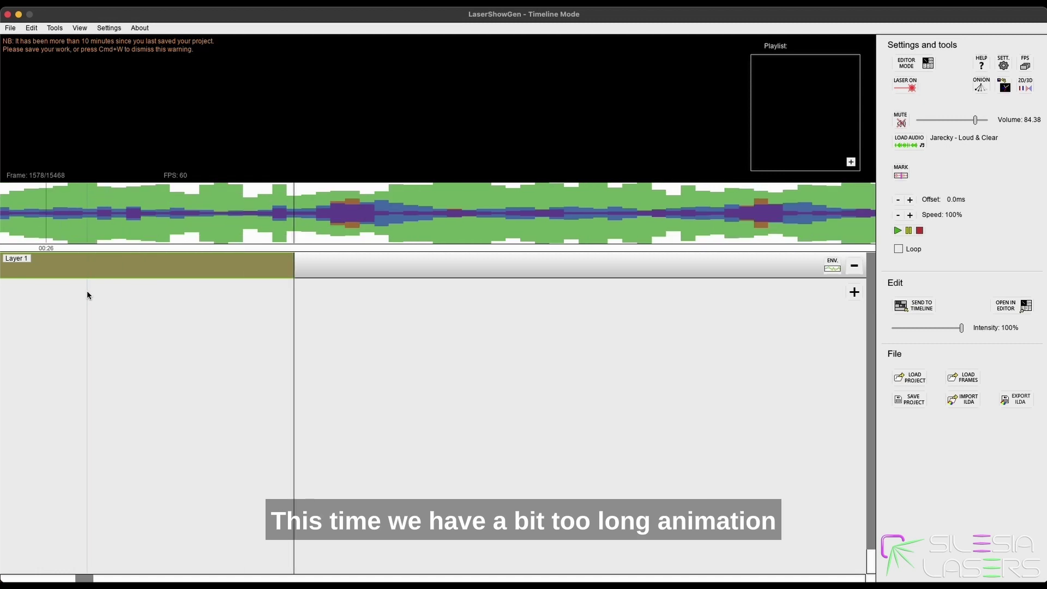
Place the playhead and the Layer 1 insertion point at the end of the last clip, frame 1578
scroll(87, 294, up, 5)
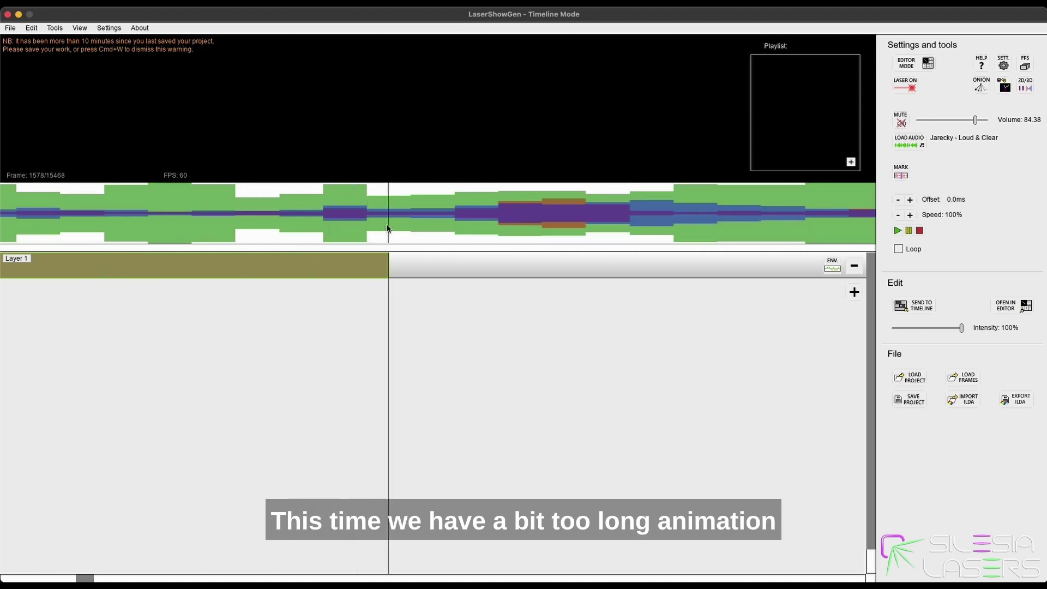
drag(388, 228, 340, 201)
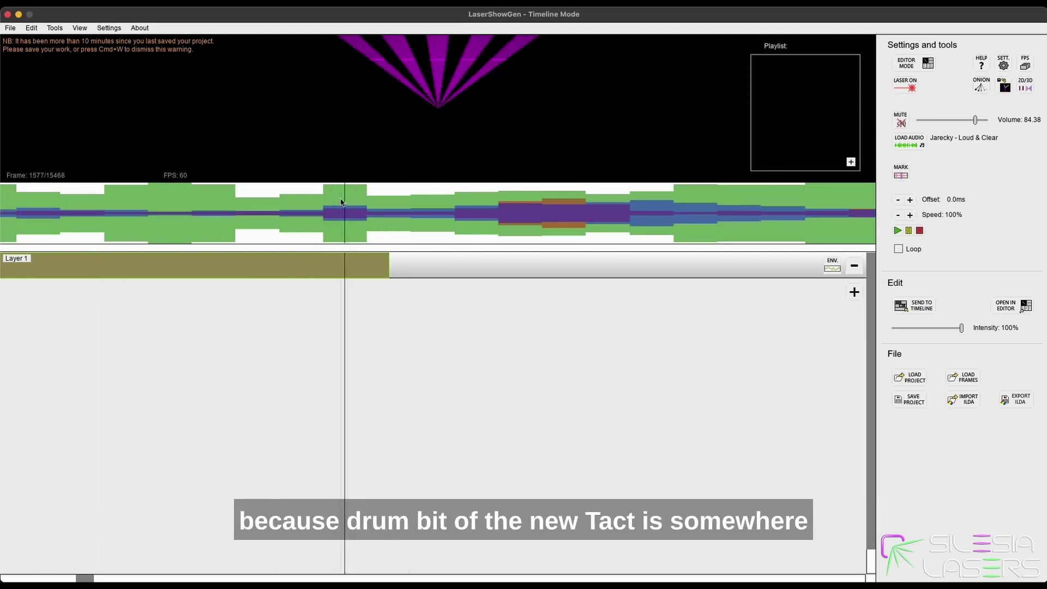
click(388, 213)
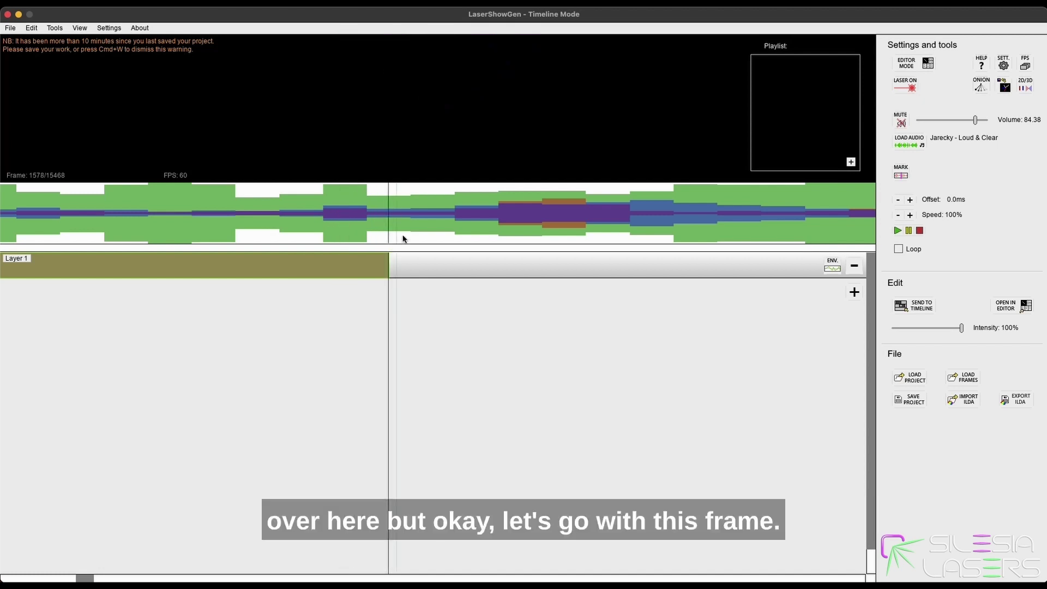
click(390, 262)
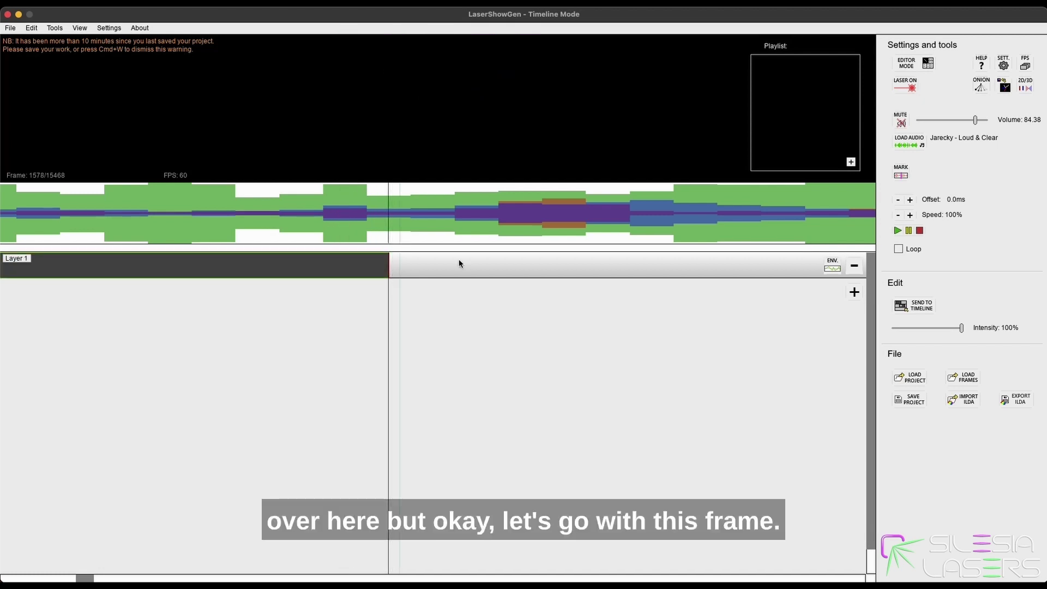
Return to the editor, delete the dashed line from the animation, and set the animation length to 112 frames
click(909, 62)
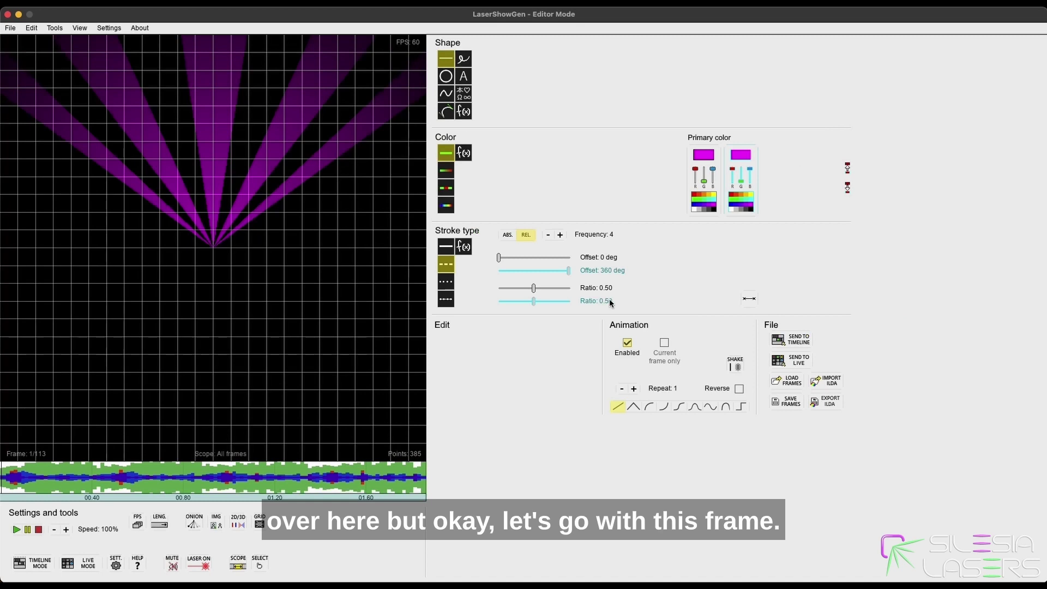
key(ctrl+a)
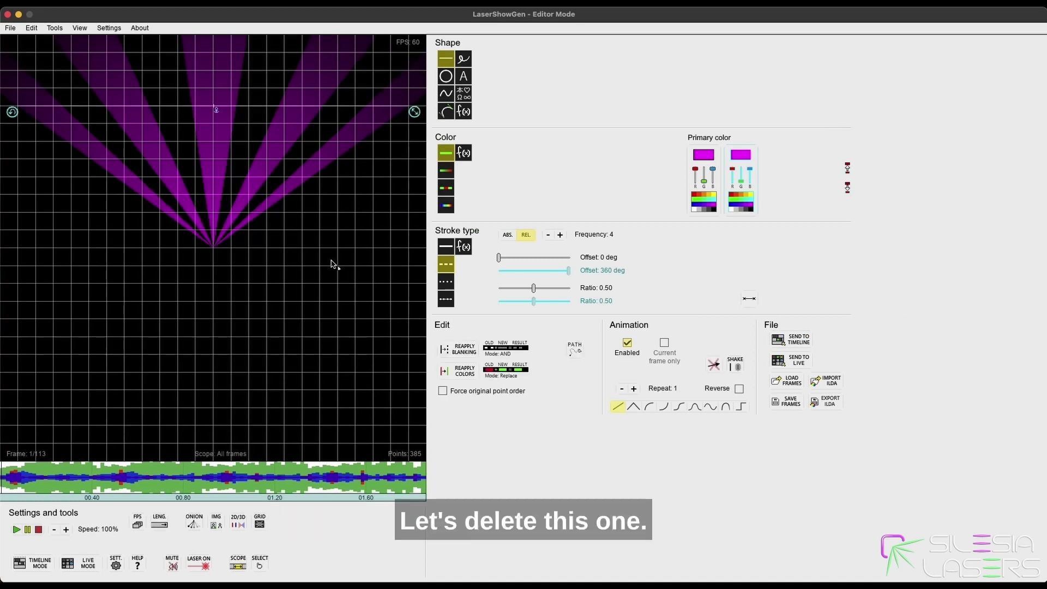
key(Delete)
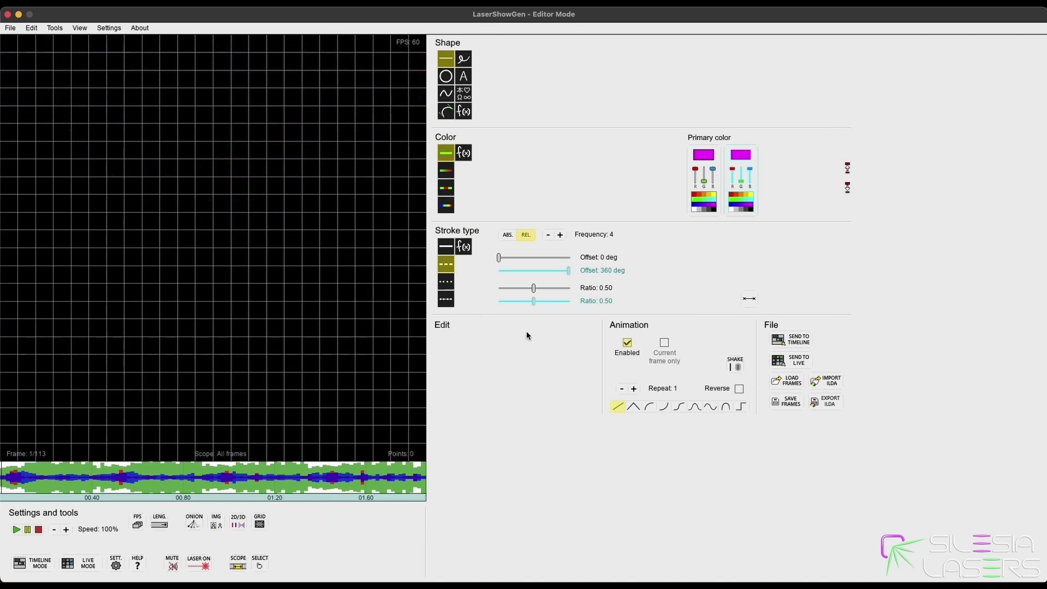
click(164, 520)
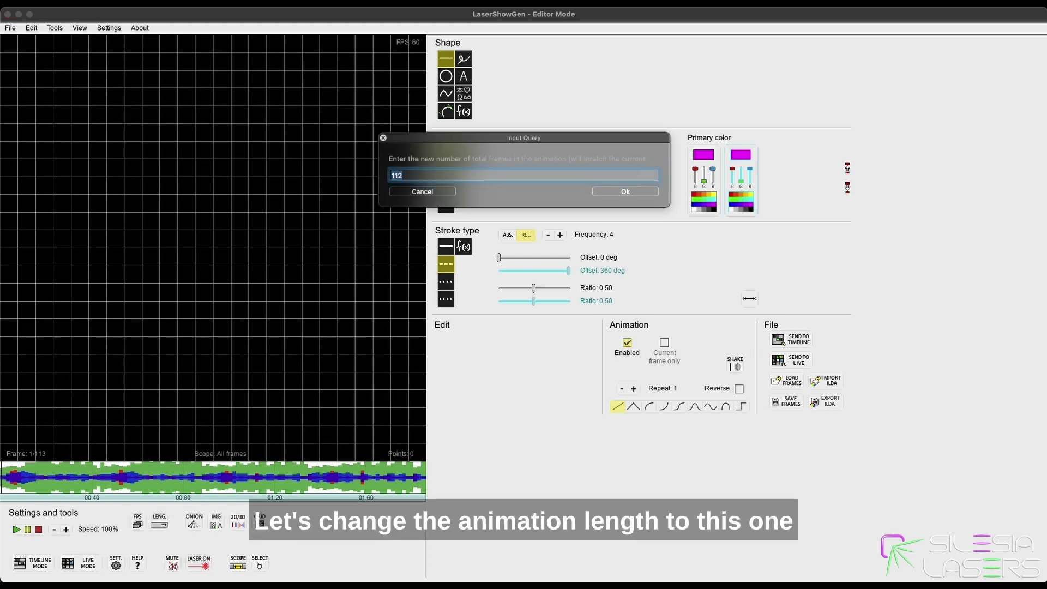
click(622, 192)
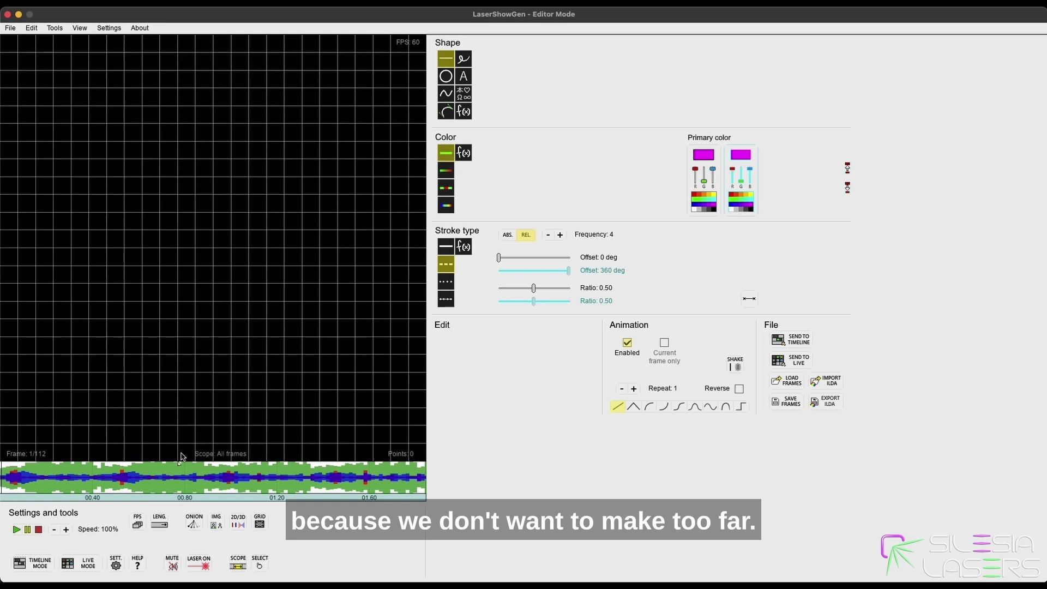
Set the dash offset to run from 360 deg to 0 deg, with a cosine-wave animation function repeated 4 times
click(17, 529)
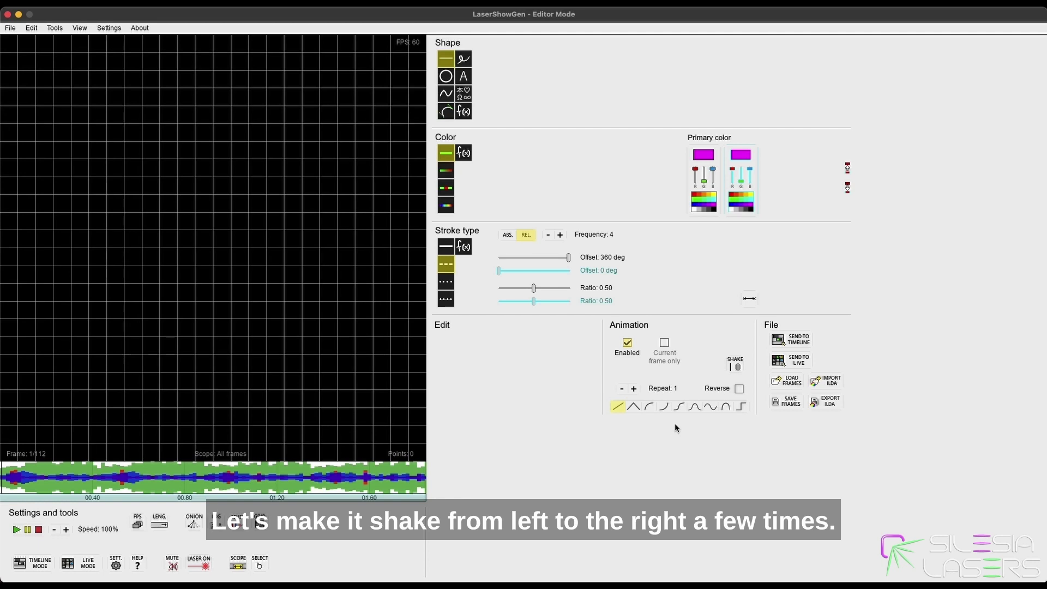
click(694, 409)
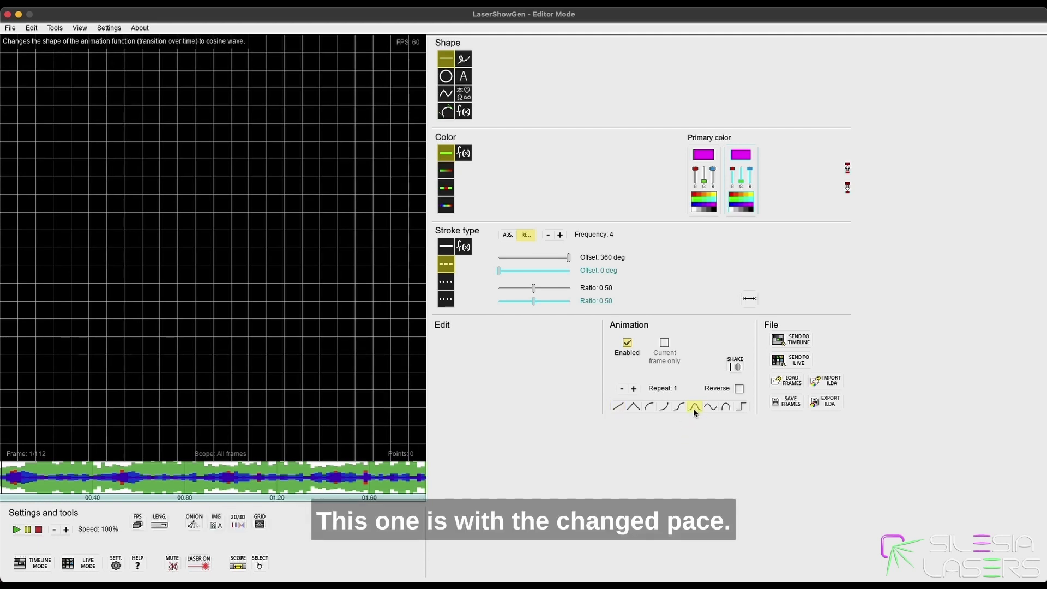
click(634, 389)
click(634, 389)
click(634, 389)
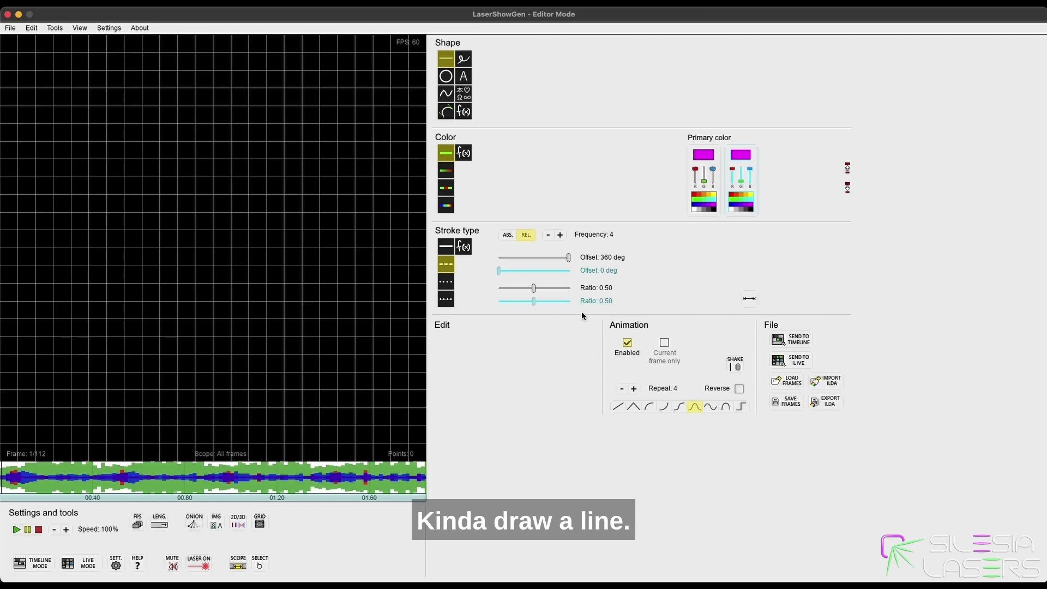
Draw an almost full-width upper line from right to left and preview the animation
drag(411, 110, 39, 110)
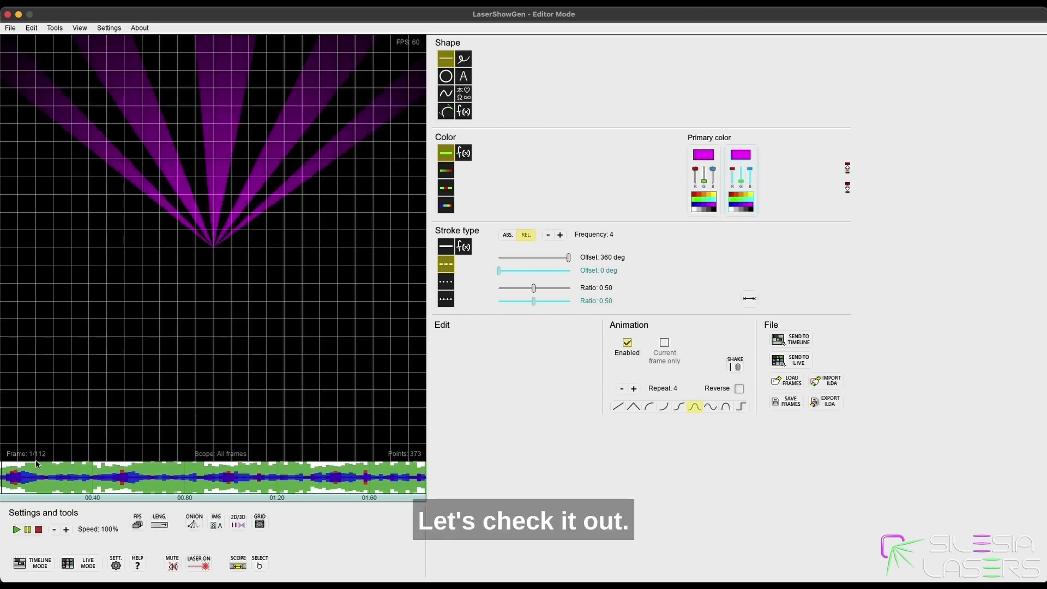
click(16, 530)
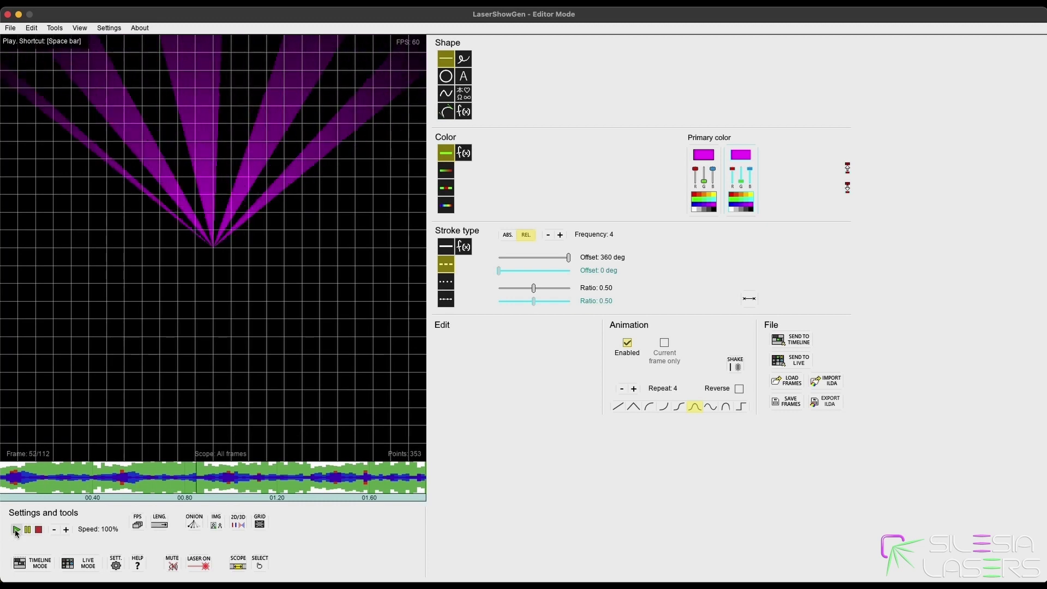
click(26, 530)
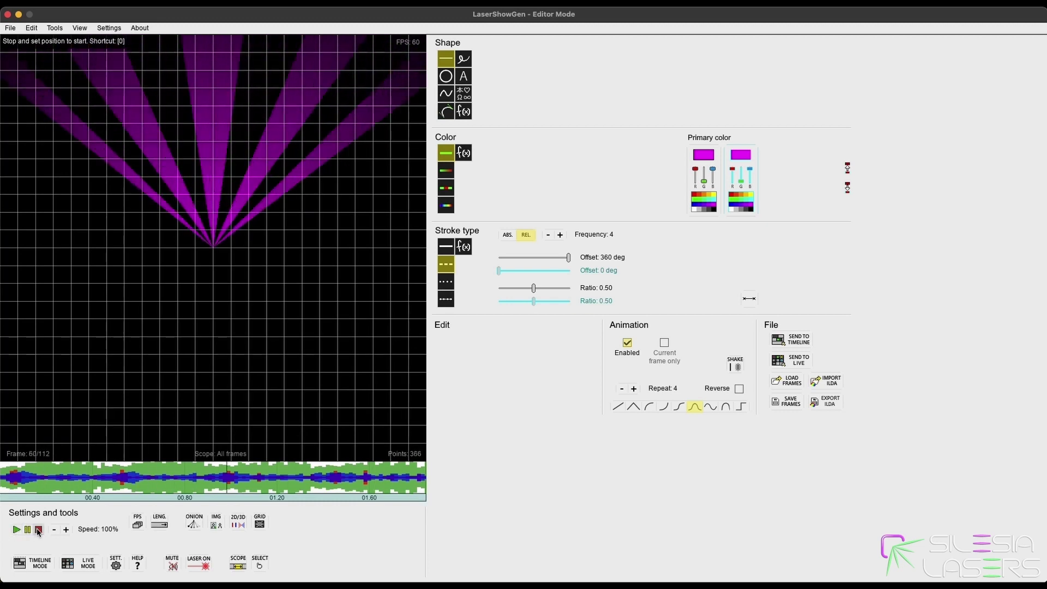
click(38, 529)
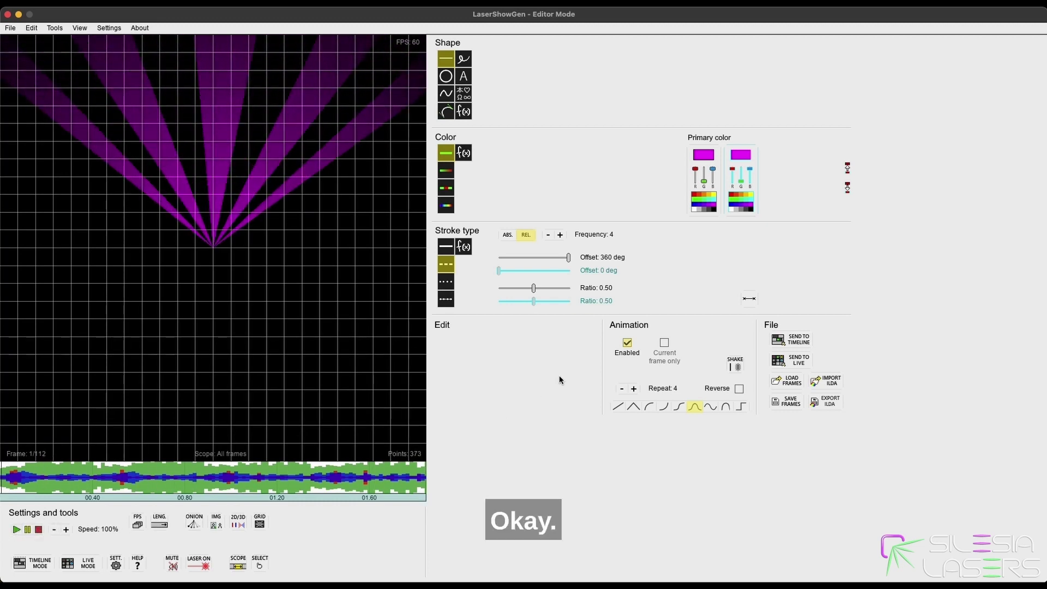
Try the new animation on Layer 1 at frame 1578 with playback, and delete the clip from the timeline
click(789, 338)
scroll(448, 403, down, 5)
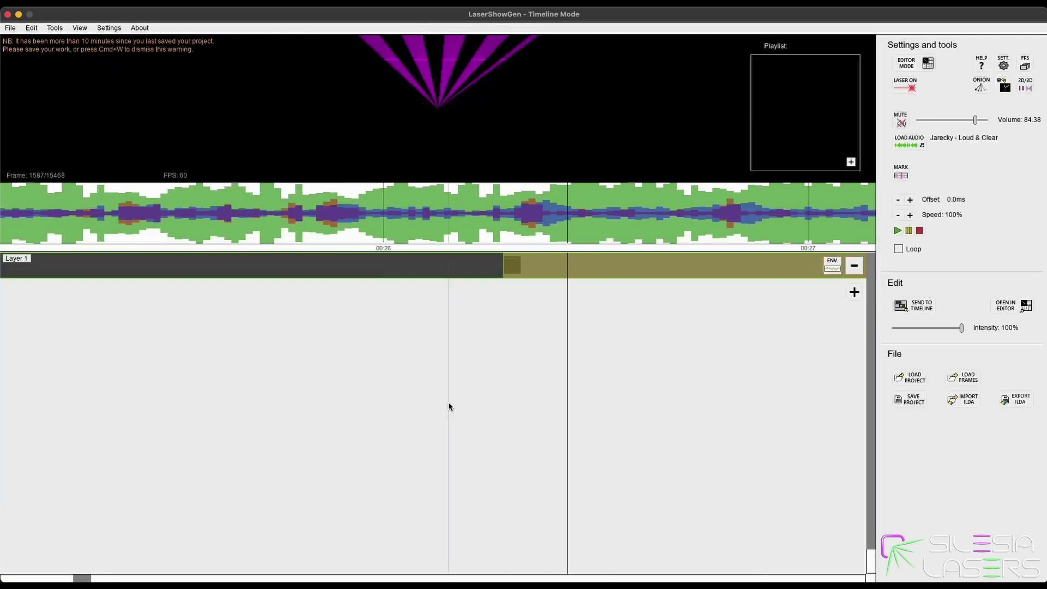
click(323, 238)
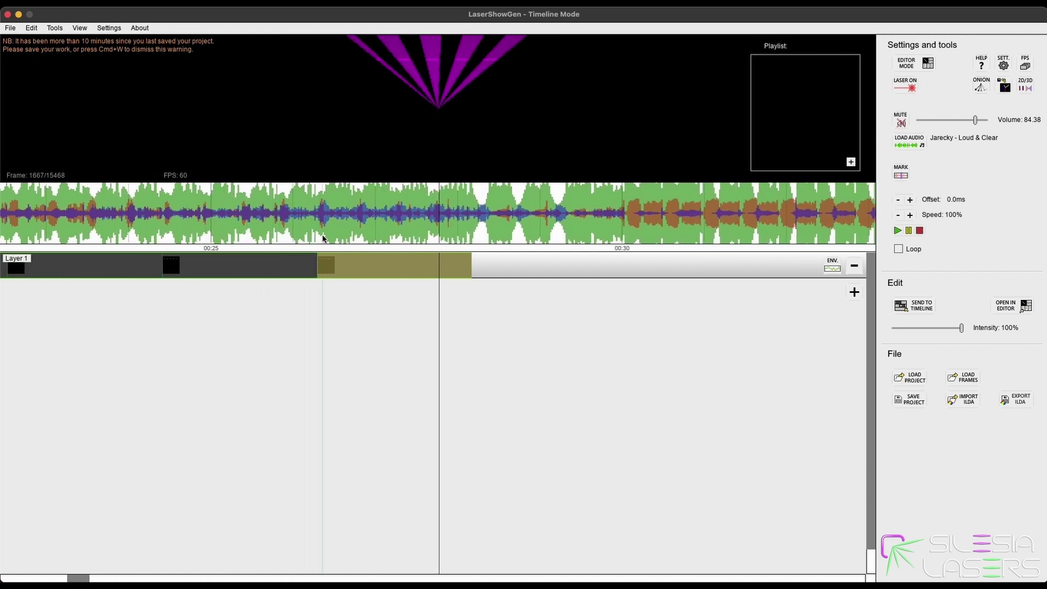
right_click(363, 268)
click(383, 300)
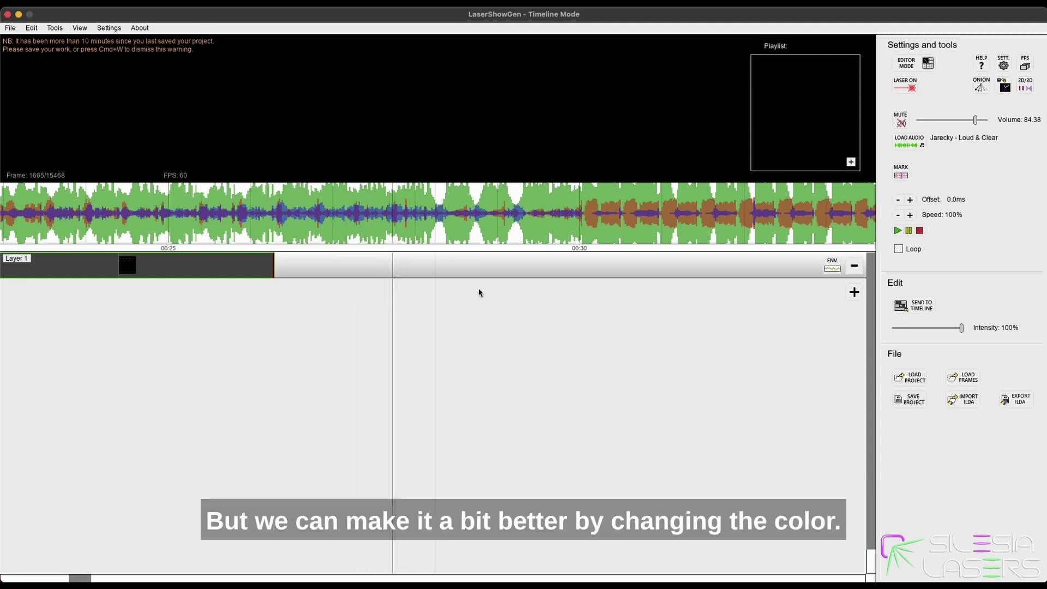
In the editor, recolour the whole line from magenta to blue using the arch-shaped animation function with 4 repeats, and preview it
click(932, 63)
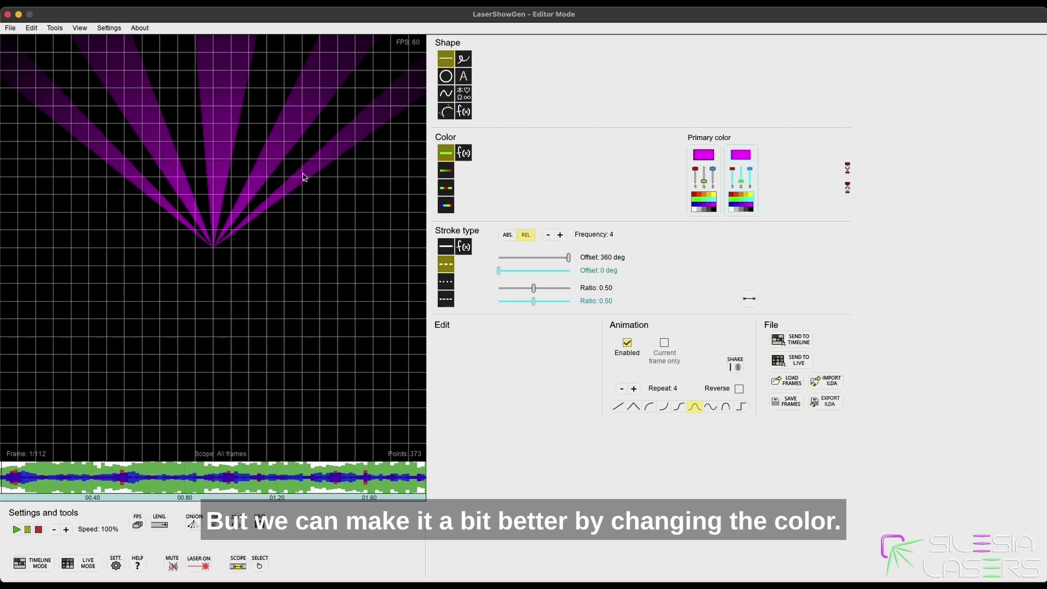
key(ctrl+a)
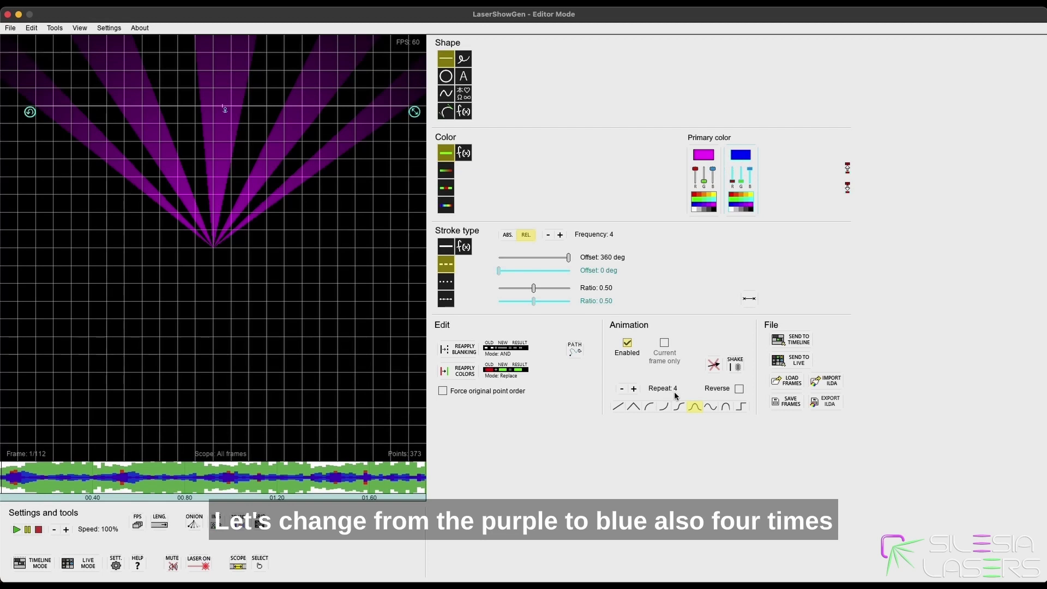
click(726, 407)
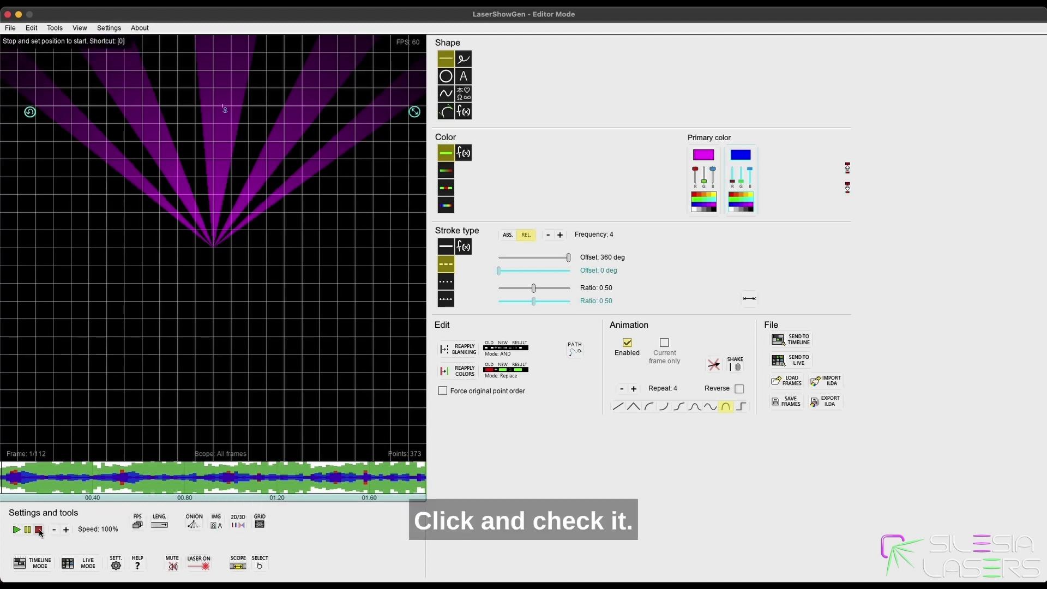
click(17, 530)
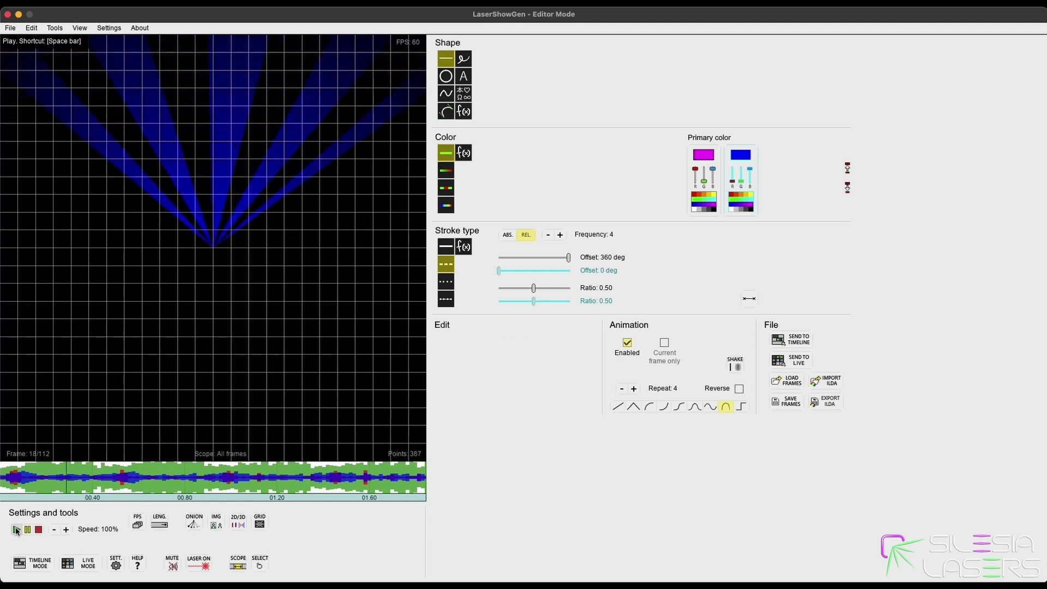
click(39, 529)
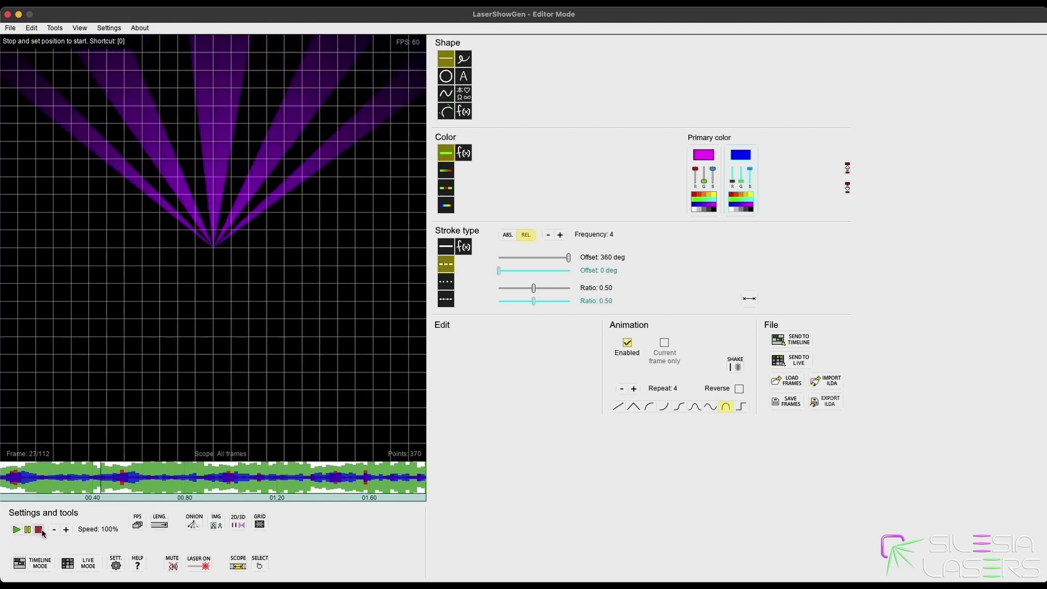
Insert the recoloured animation on Layer 1 at frame 1578 and move the playhead to the clip's end at frame 1690
click(785, 339)
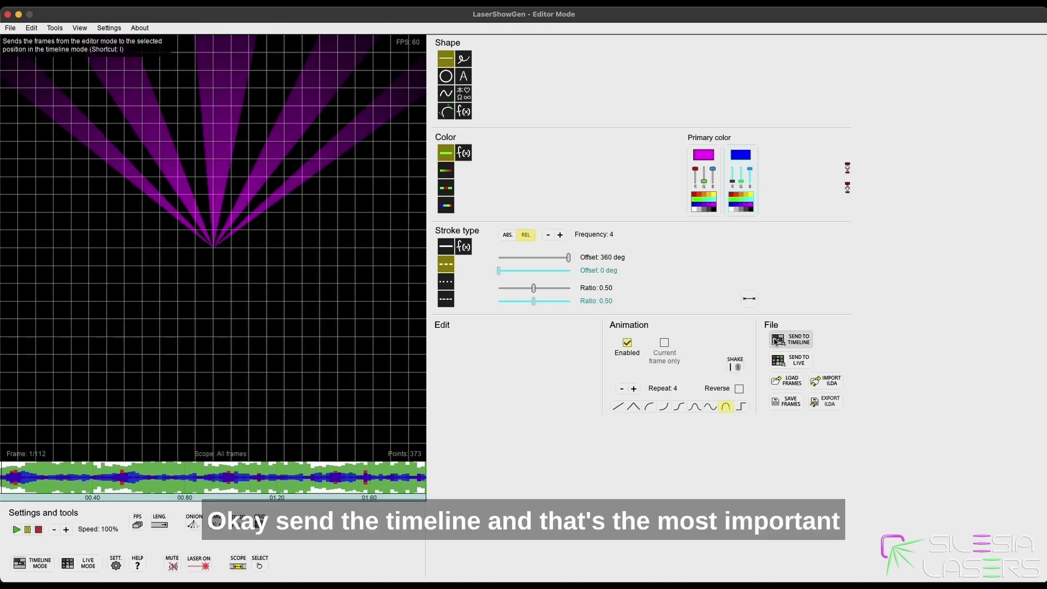
click(366, 241)
drag(366, 241, 427, 229)
scroll(427, 229, up, 5)
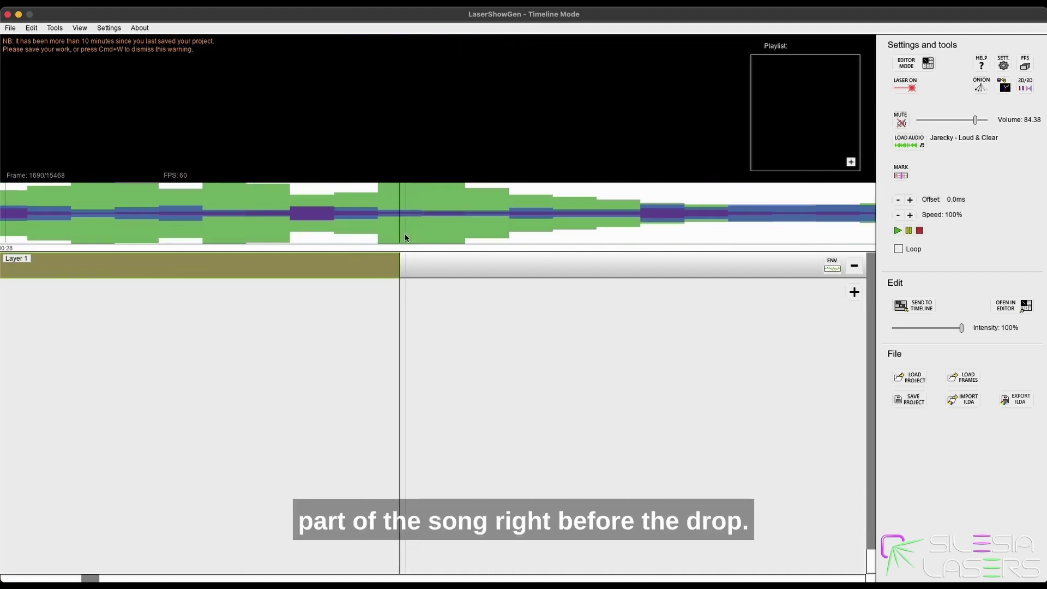
scroll(388, 322, down, 4)
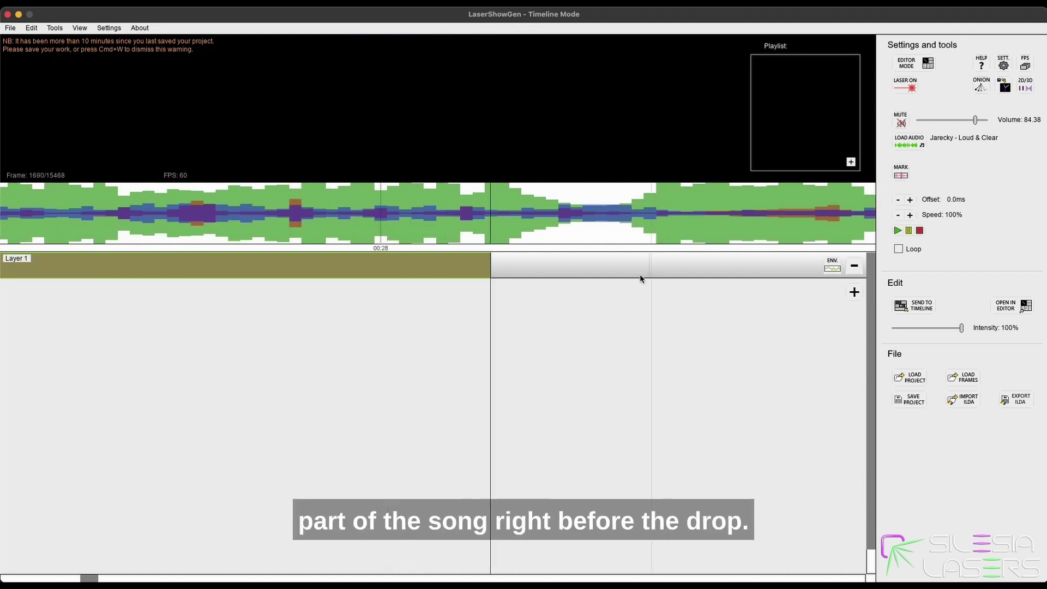
Play the song from the end of the last clip through the drop to examine the section that follows, and stop playback
scroll(633, 273, down, 2)
click(900, 228)
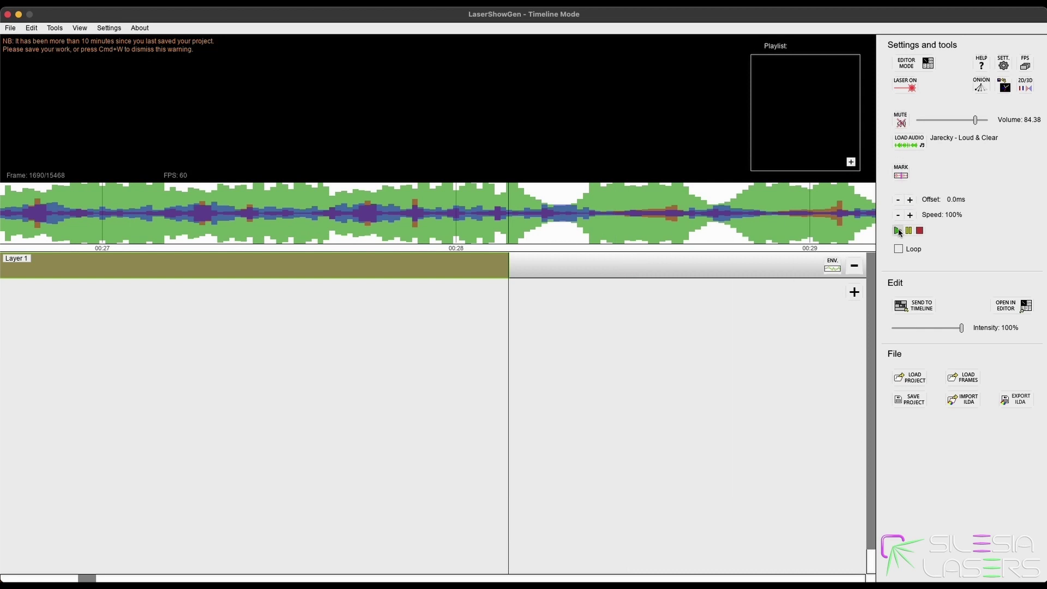
scroll(577, 287, down, 2)
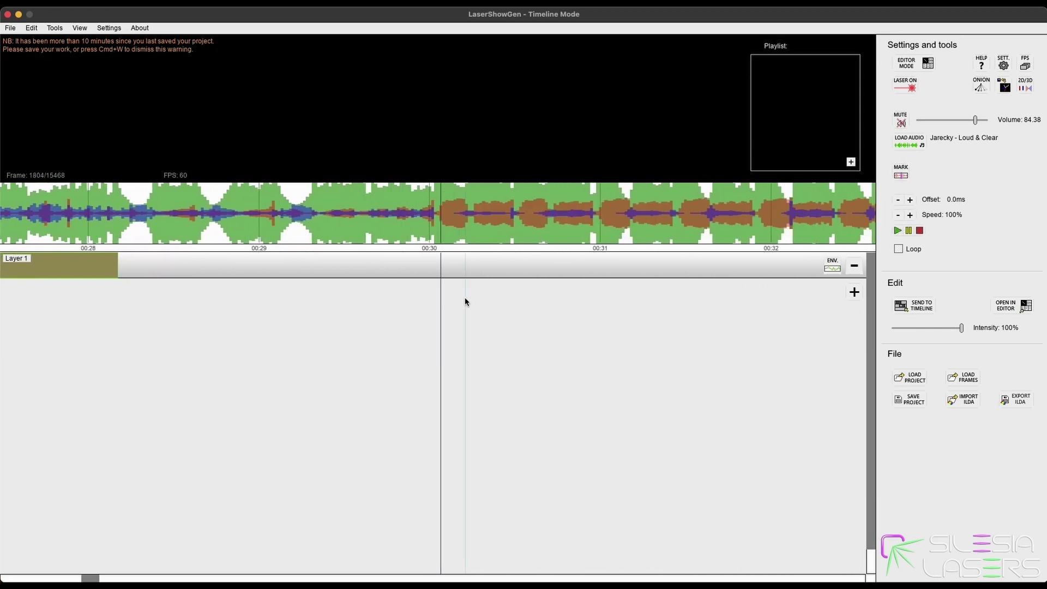
scroll(629, 293, down, 1)
scroll(695, 278, down, 2)
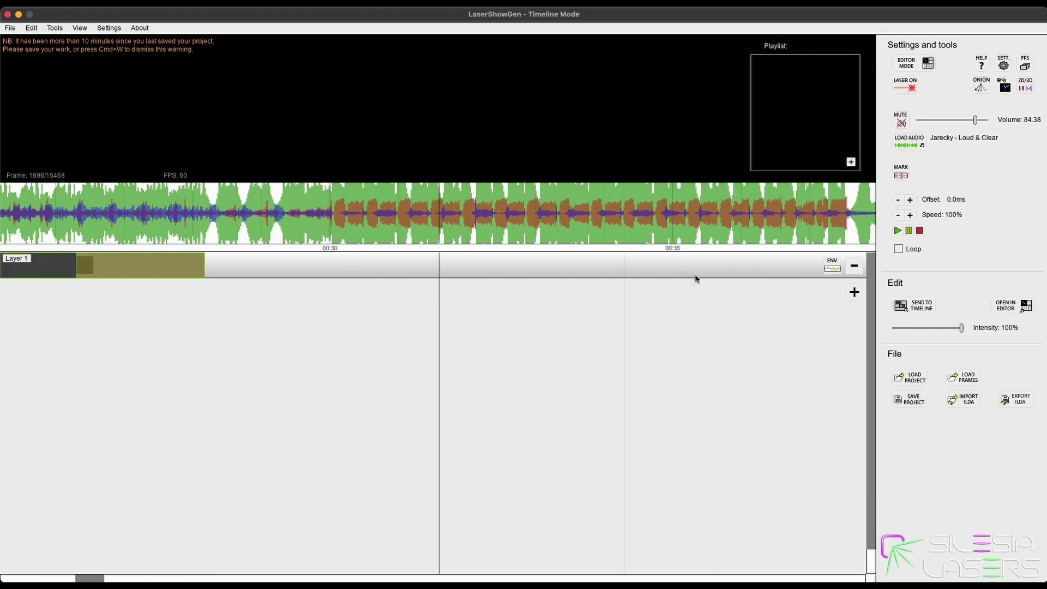
click(922, 233)
scroll(381, 333, down, 1)
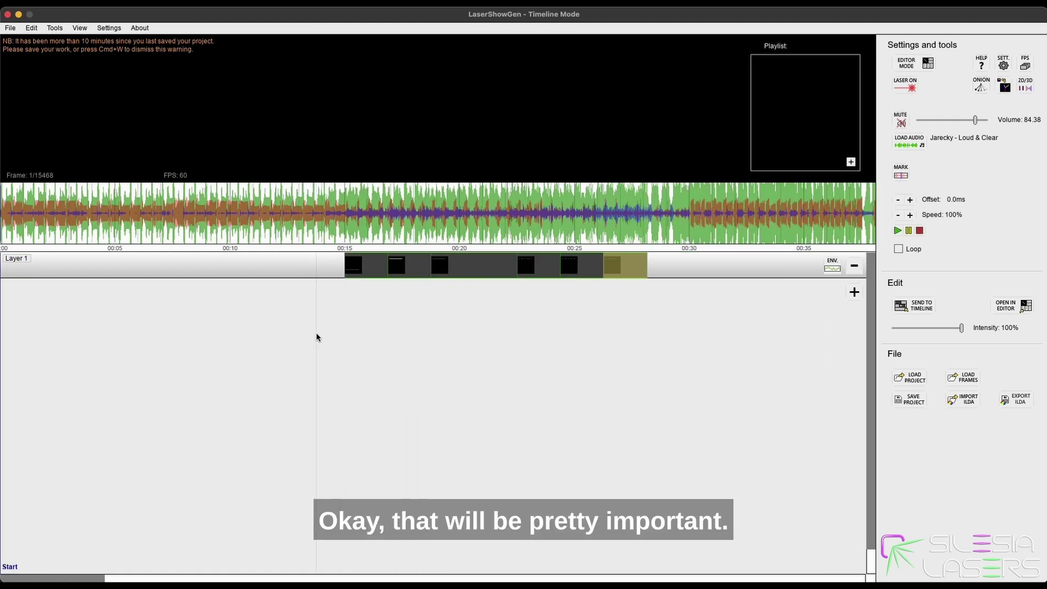
Place the playhead back at the last clip's end, frame 1690, with the insertion point on Layer 1
click(668, 252)
scroll(651, 251, up, 5)
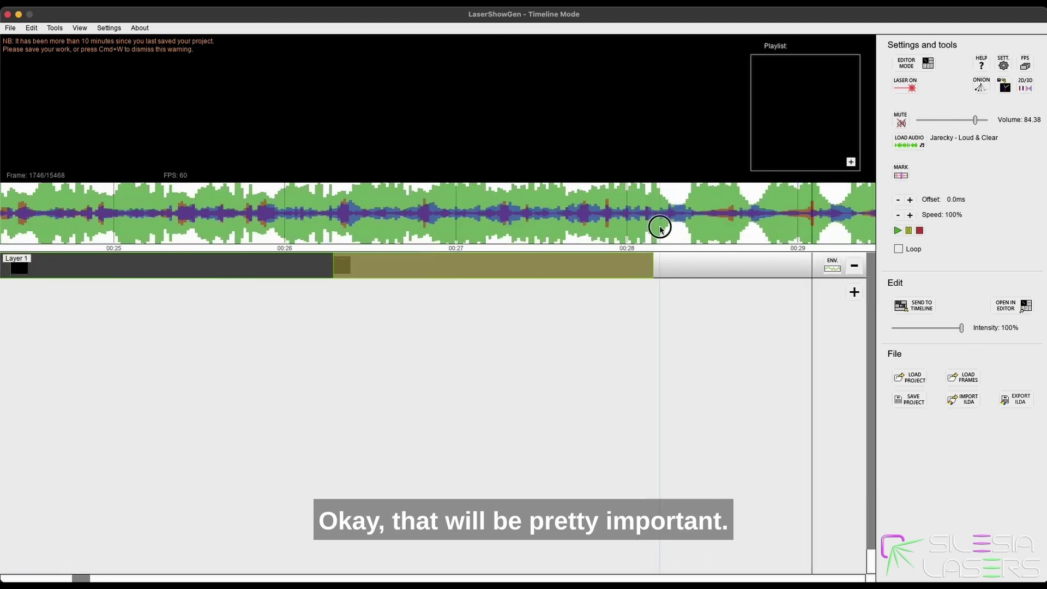
click(654, 247)
scroll(653, 247, up, 3)
click(656, 273)
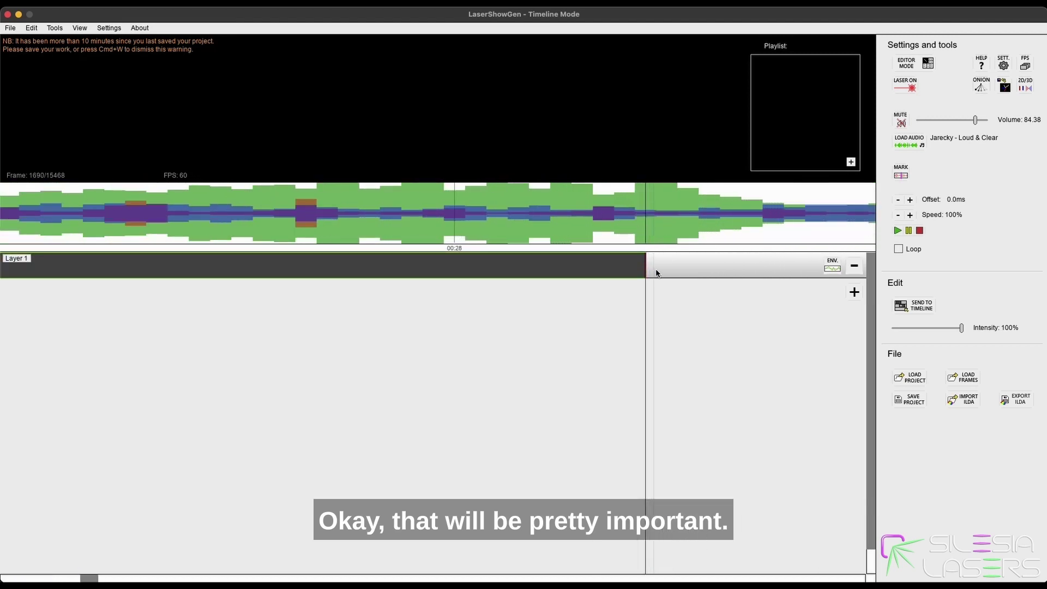
scroll(709, 287, down, 3)
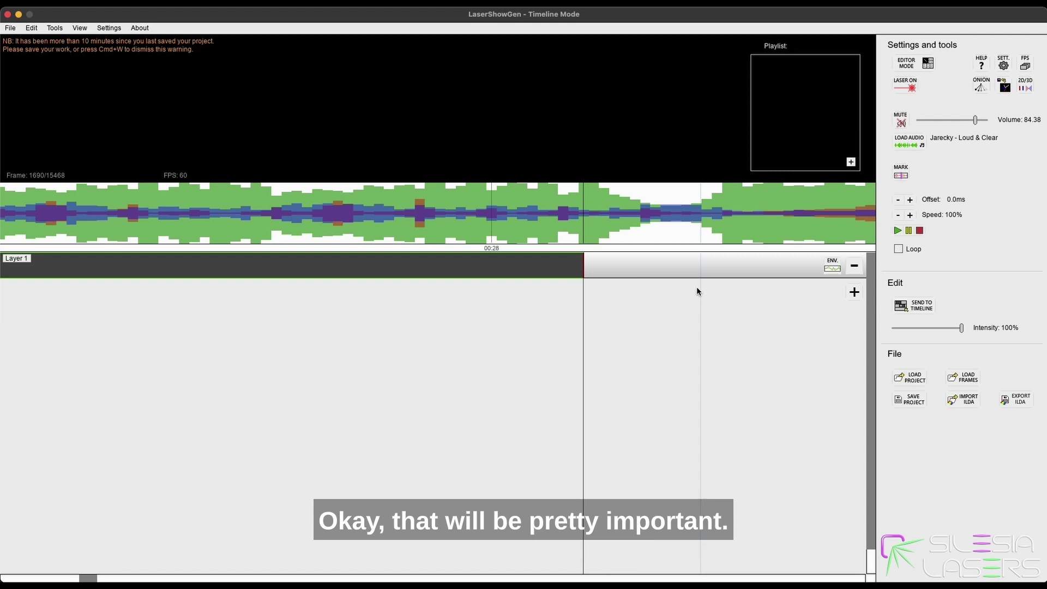
Switch to the editor, preview the existing magenta line animation, and delete it from all frames
click(906, 60)
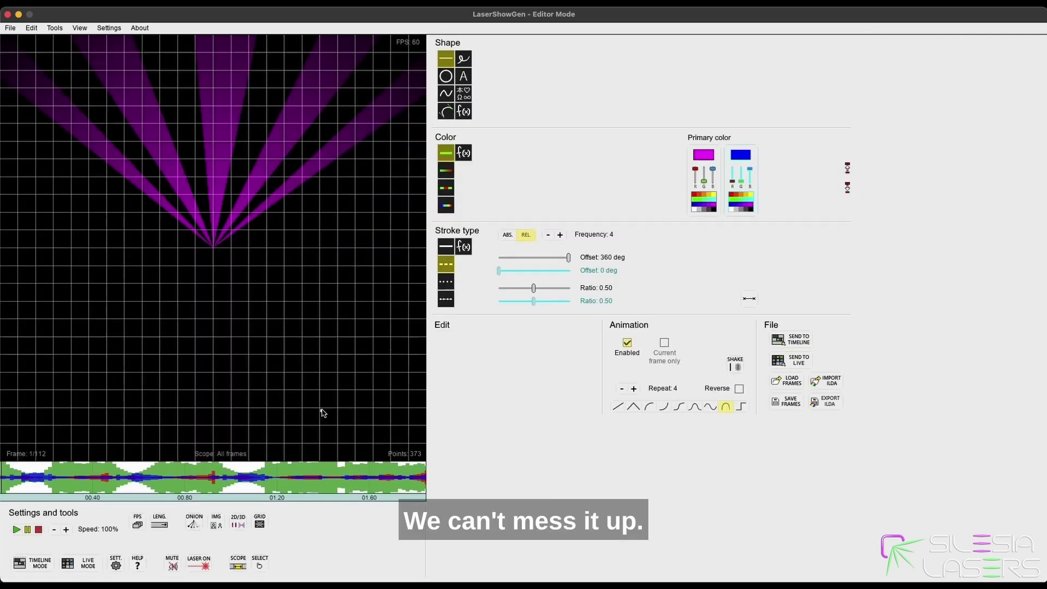
click(16, 530)
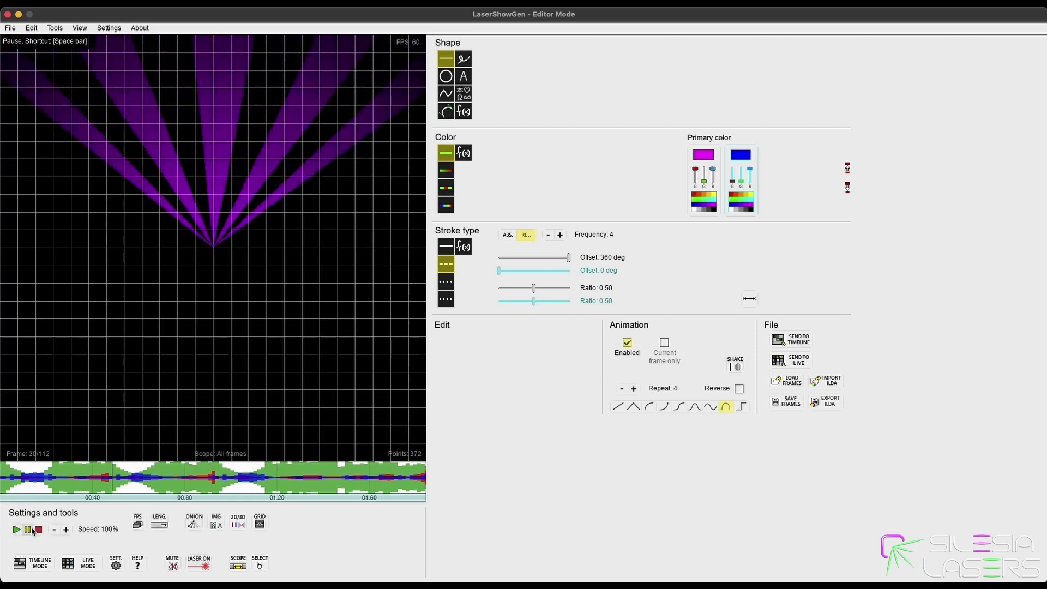
click(38, 529)
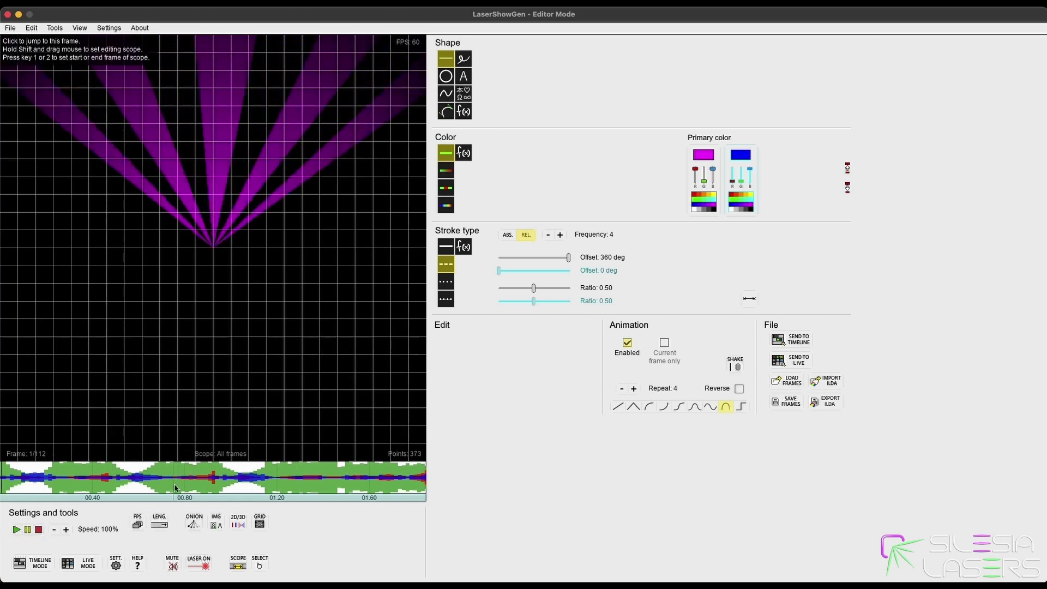
key(ctrl+a)
key(Delete)
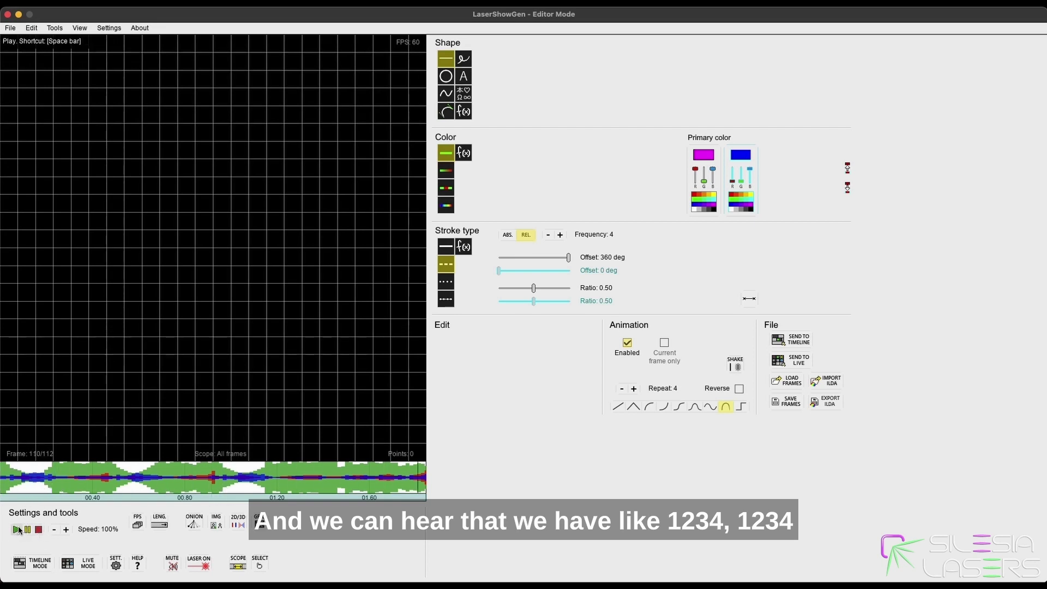
Listen to the empty clip's audio to locate where the rhythm changes, and limit the editing scope to frames 1 to 87
click(39, 531)
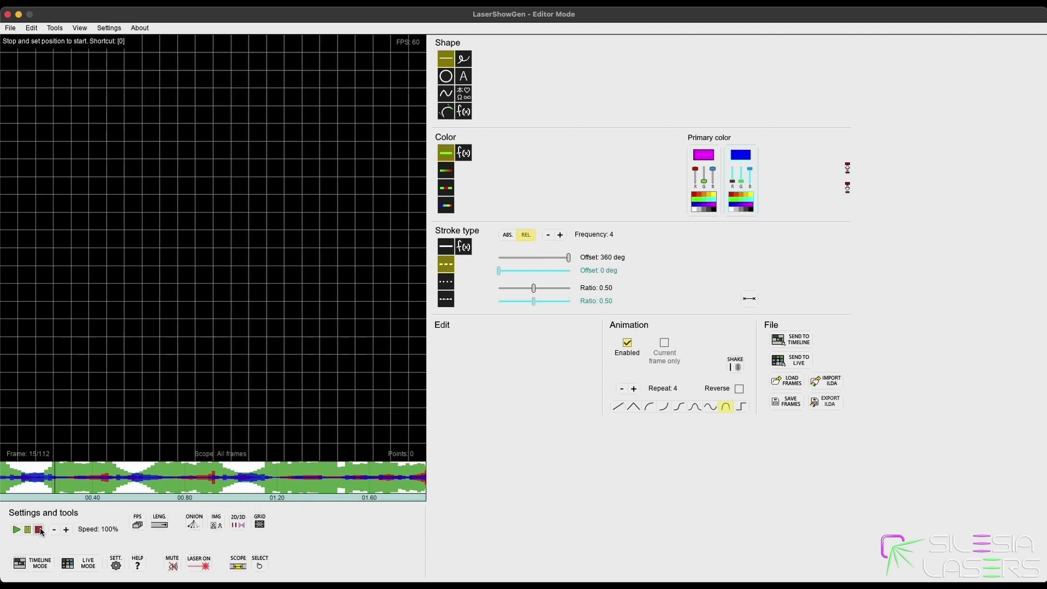
click(39, 529)
click(341, 474)
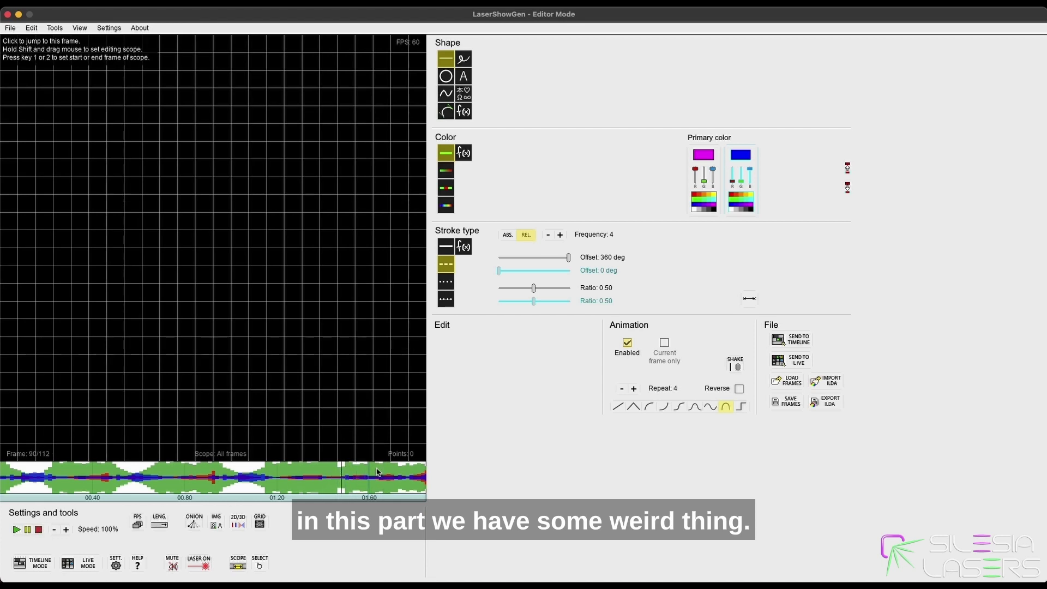
click(16, 529)
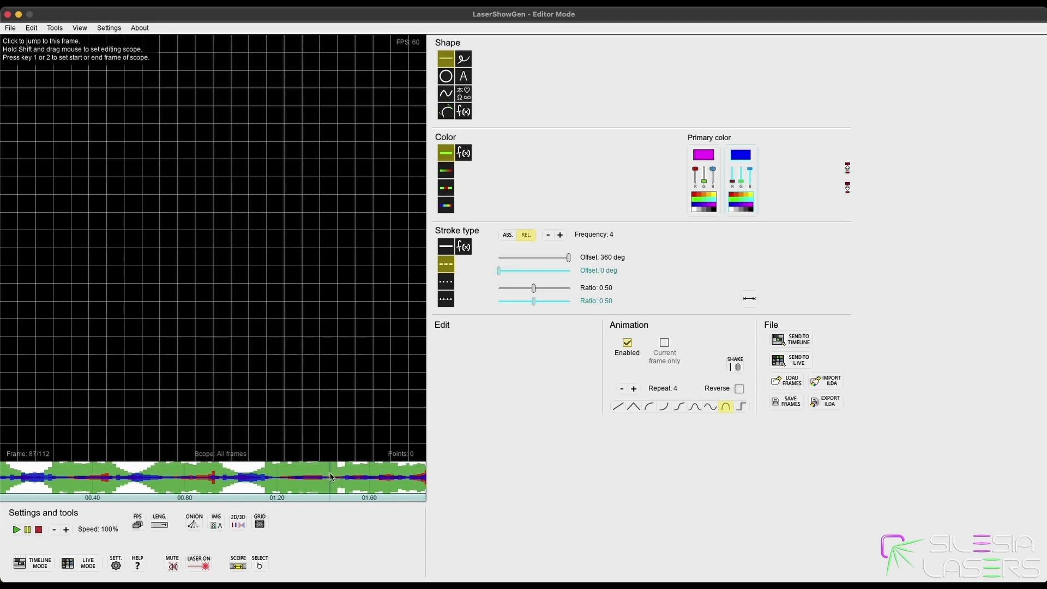
click(326, 479)
click(326, 479)
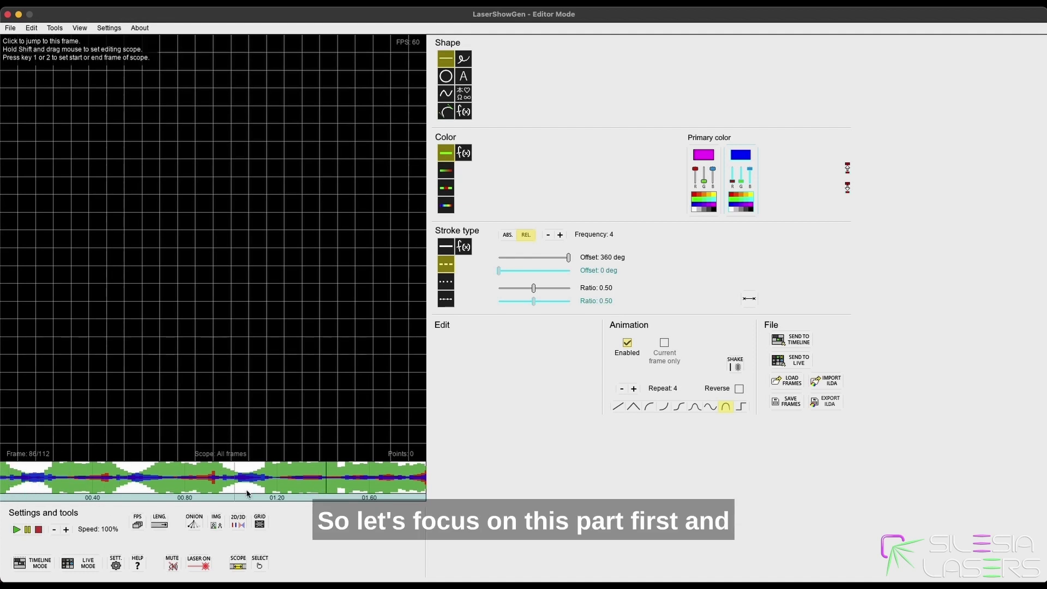
click(321, 476)
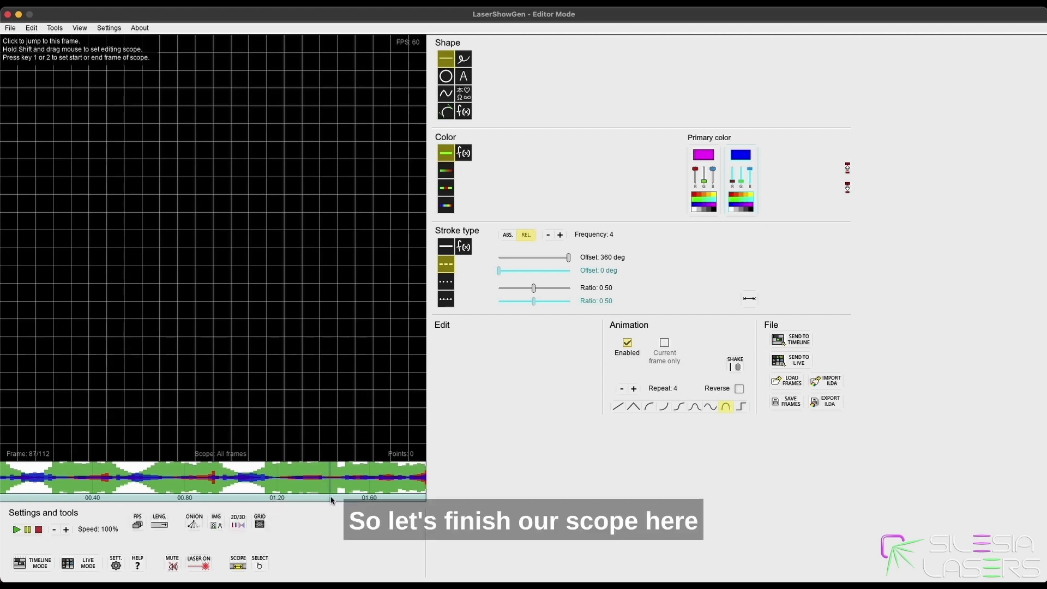
key(2)
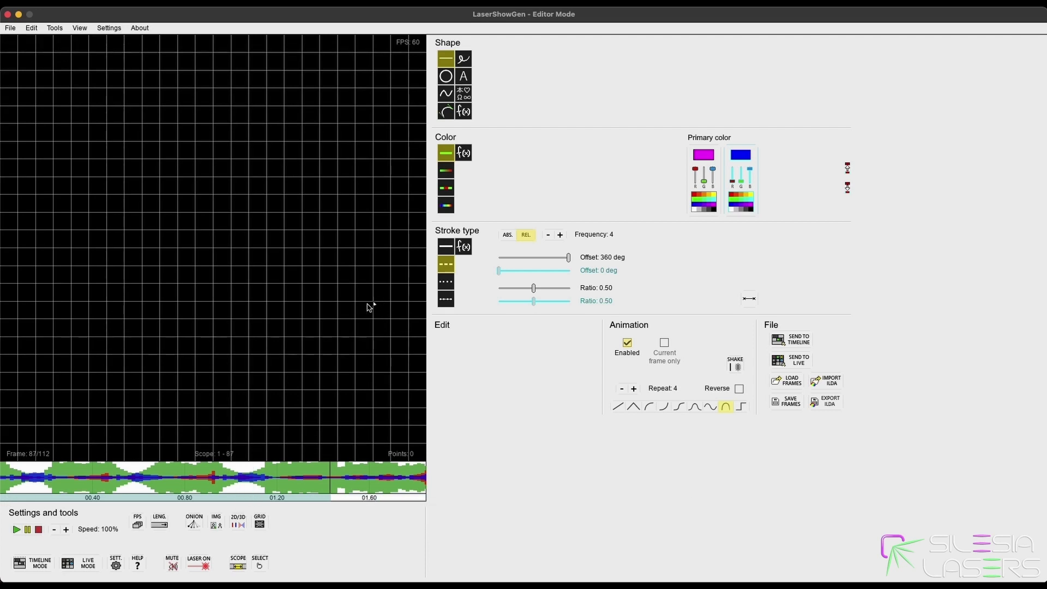
Play the audio from the first frame to count the beats within the scope, and stop back at the start
key(Home)
click(16, 529)
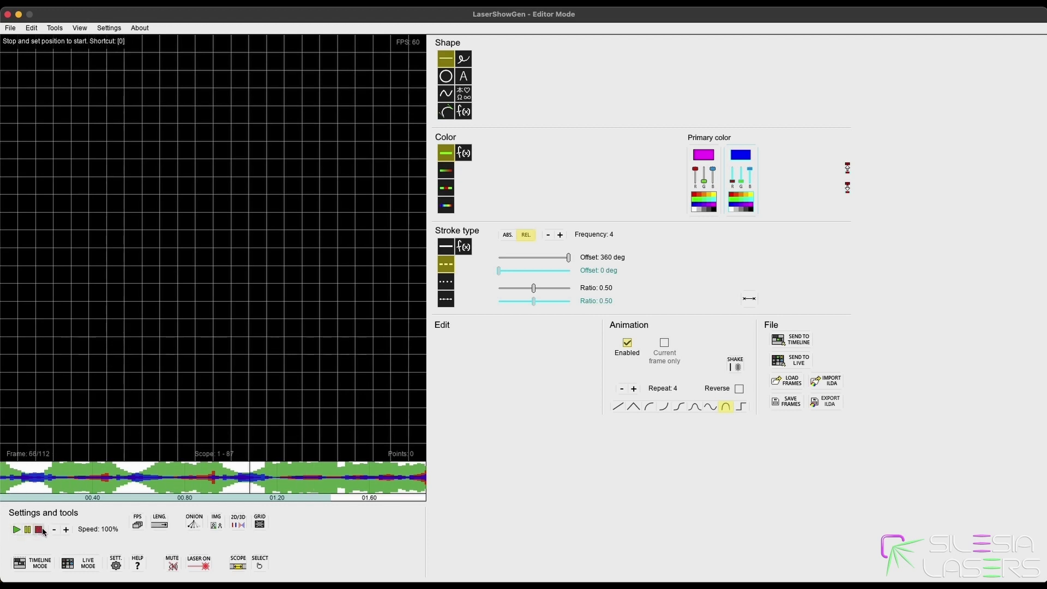
click(39, 530)
click(15, 529)
click(39, 529)
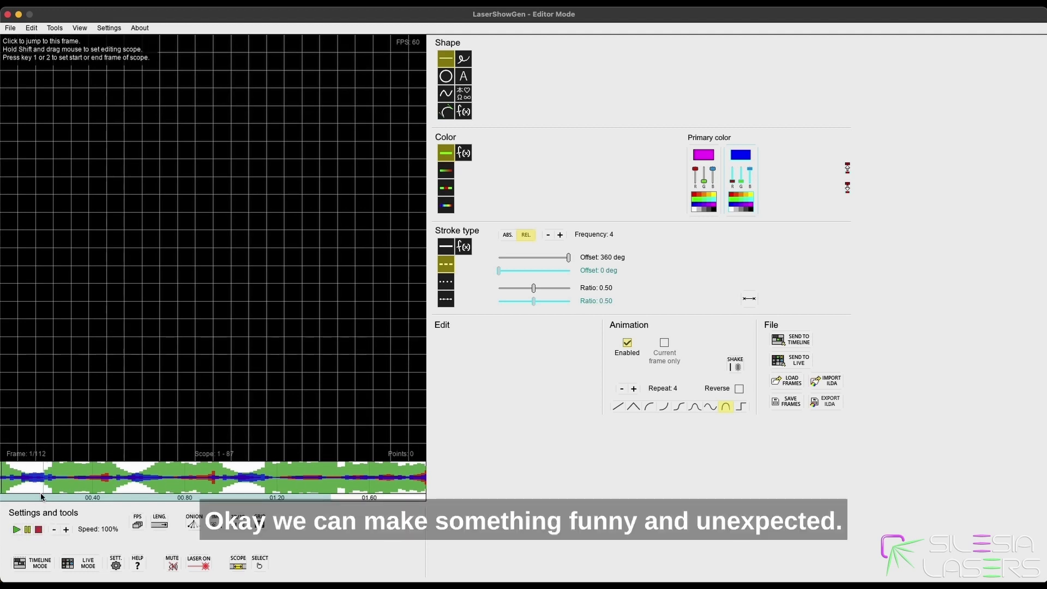
Draw a large centred solid circle fading from yellow to black, with the linear animation function and 3 repeats, and preview it
click(446, 76)
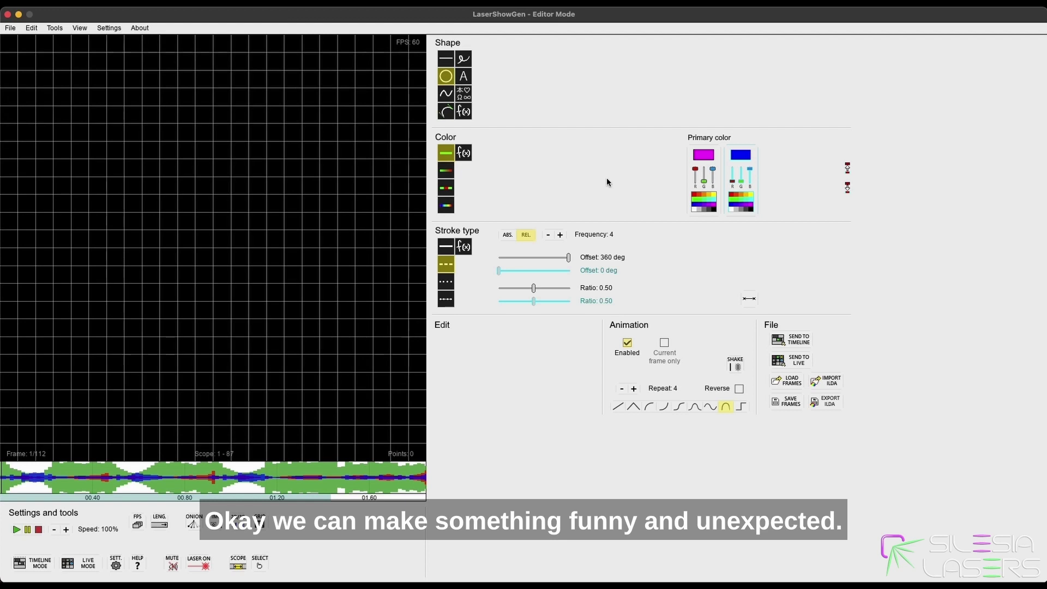
click(715, 196)
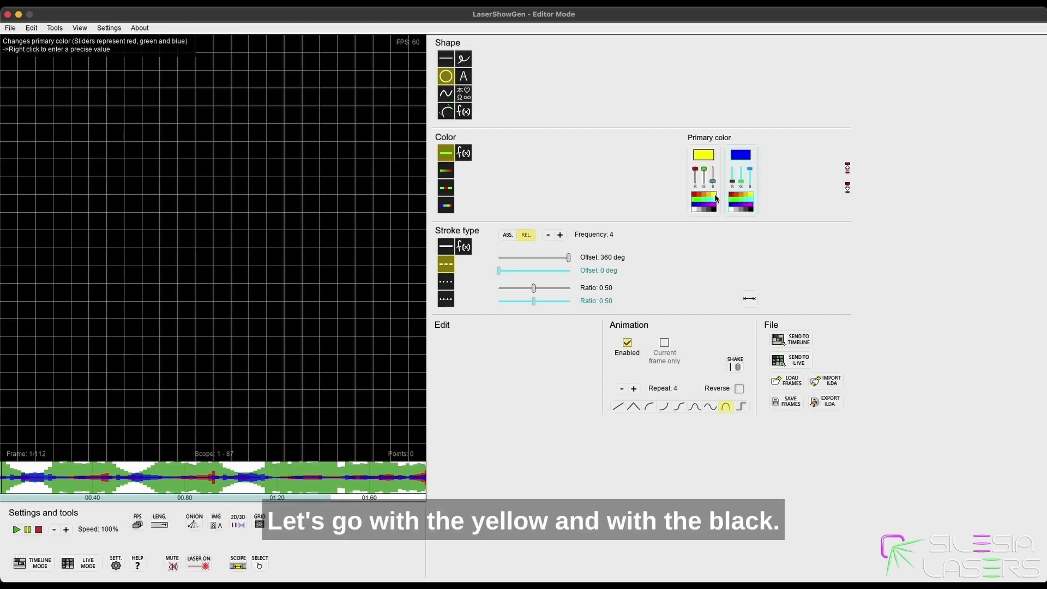
click(751, 210)
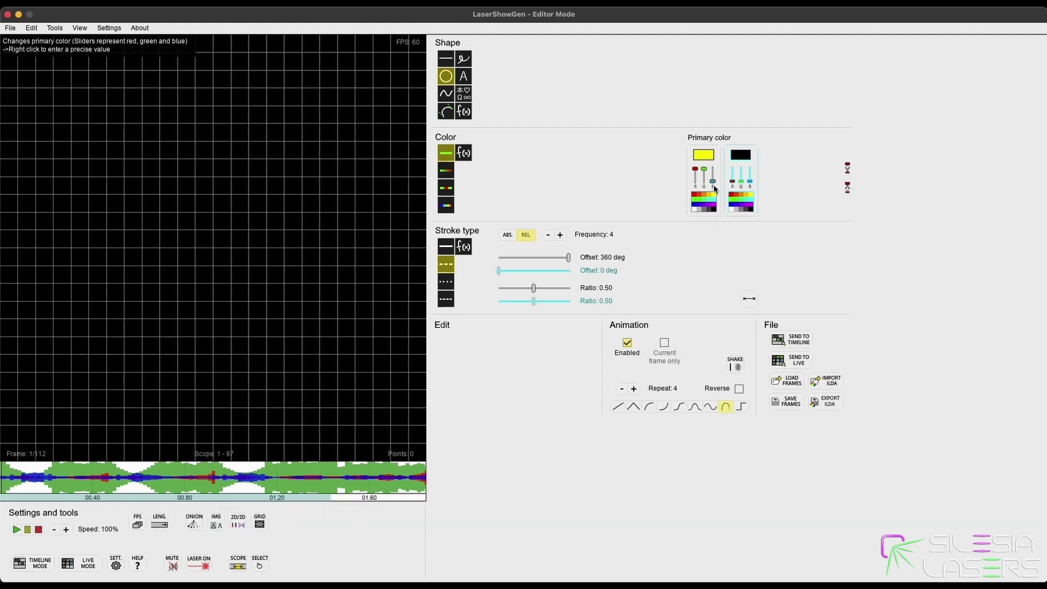
click(617, 406)
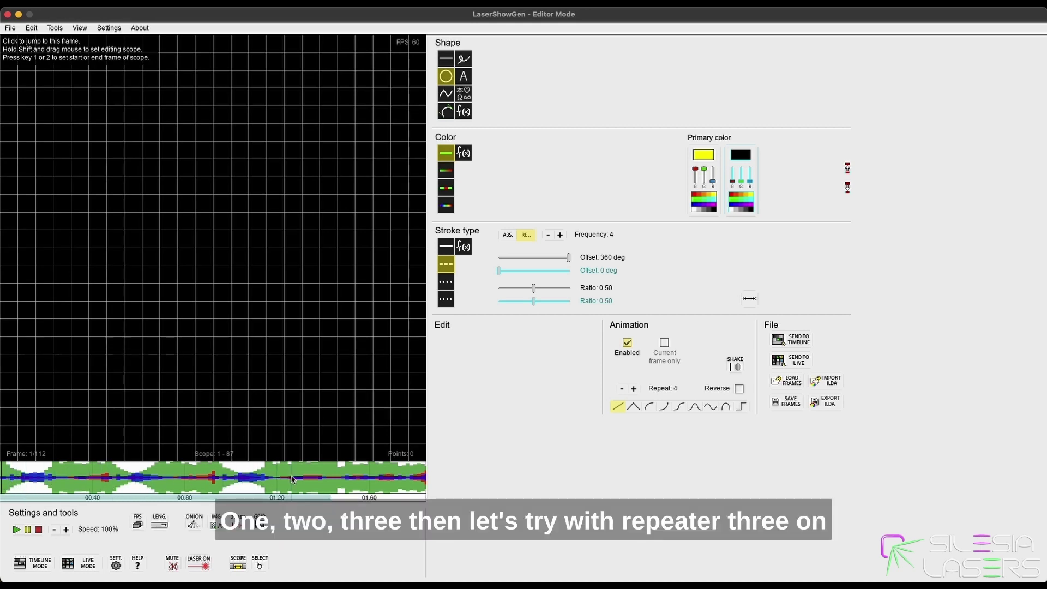
click(620, 389)
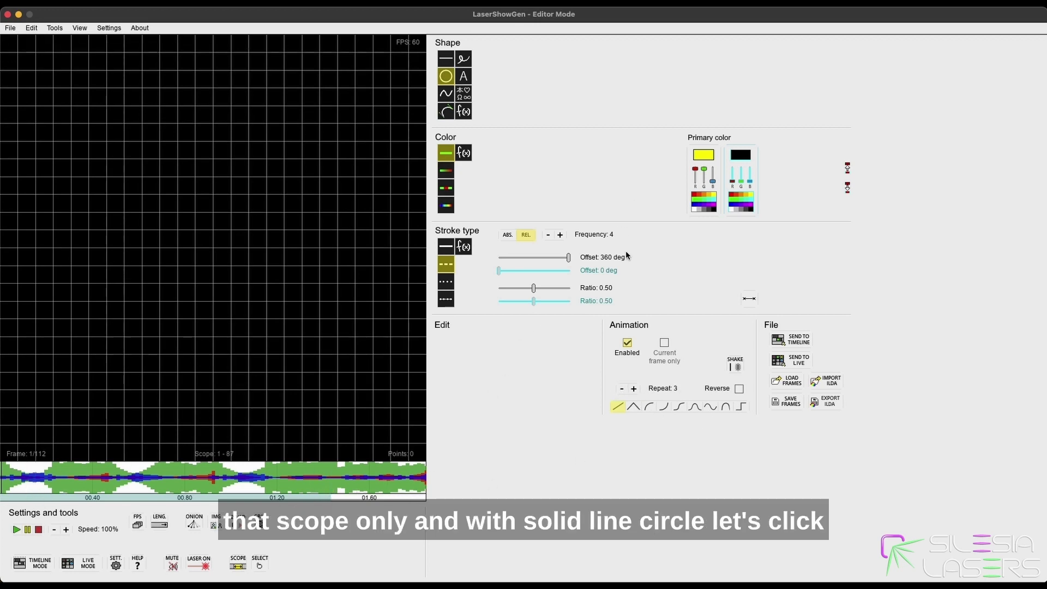
click(446, 248)
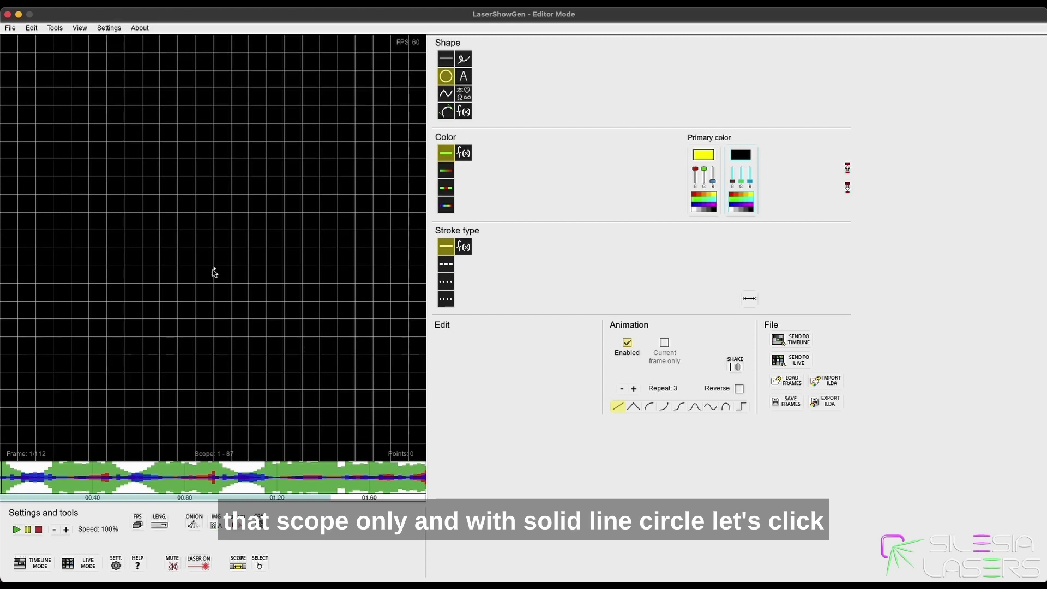
drag(214, 253, 380, 281)
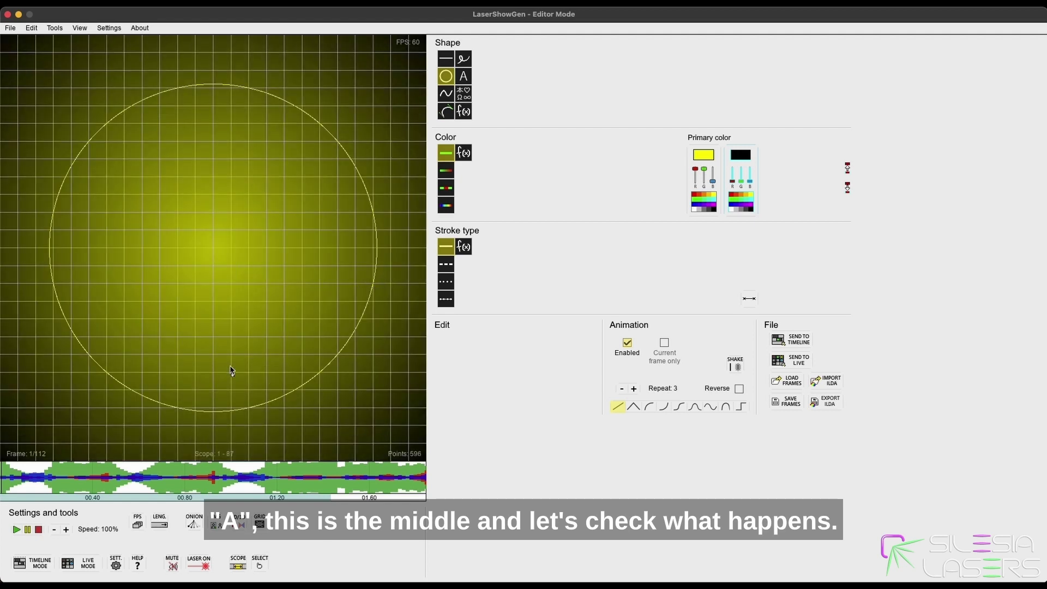
key(space)
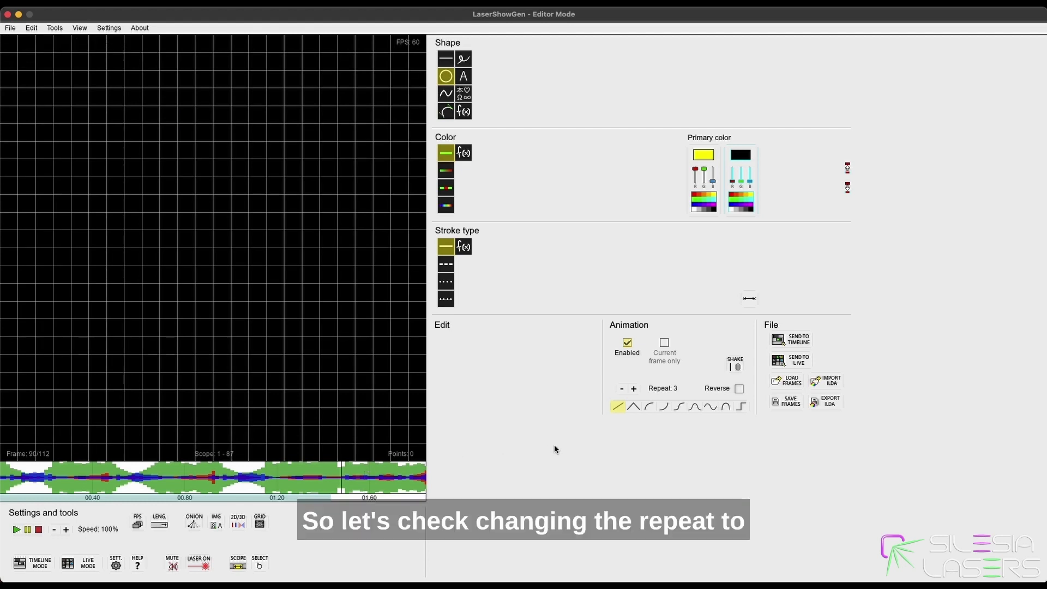
Set the animation repeat to 1 and the editing scope to frames 87 to 112
click(622, 389)
click(621, 389)
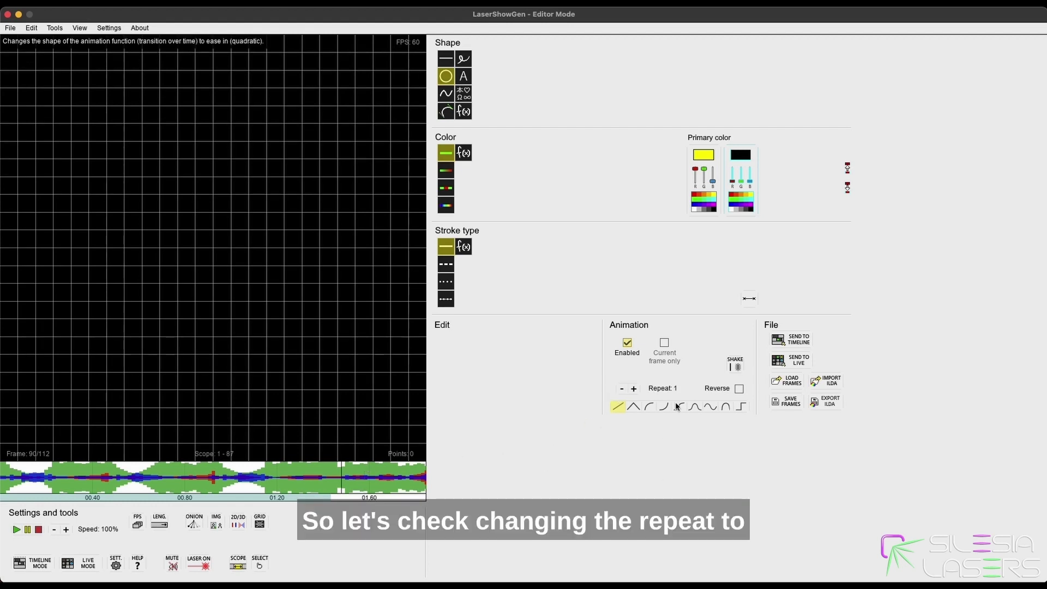
click(332, 481)
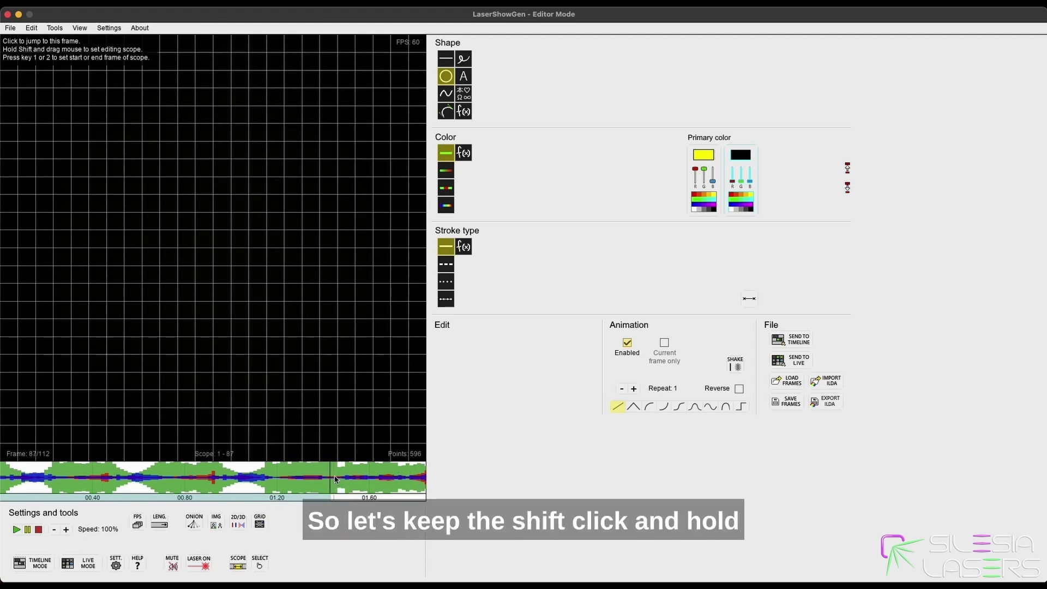
shift+click(331, 481)
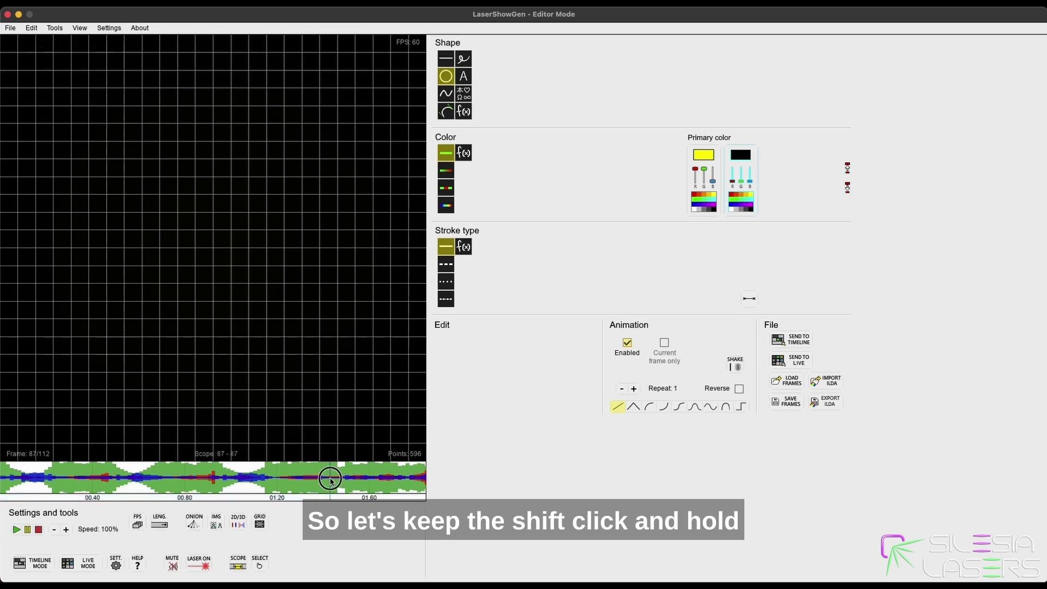
drag(331, 480, 427, 481)
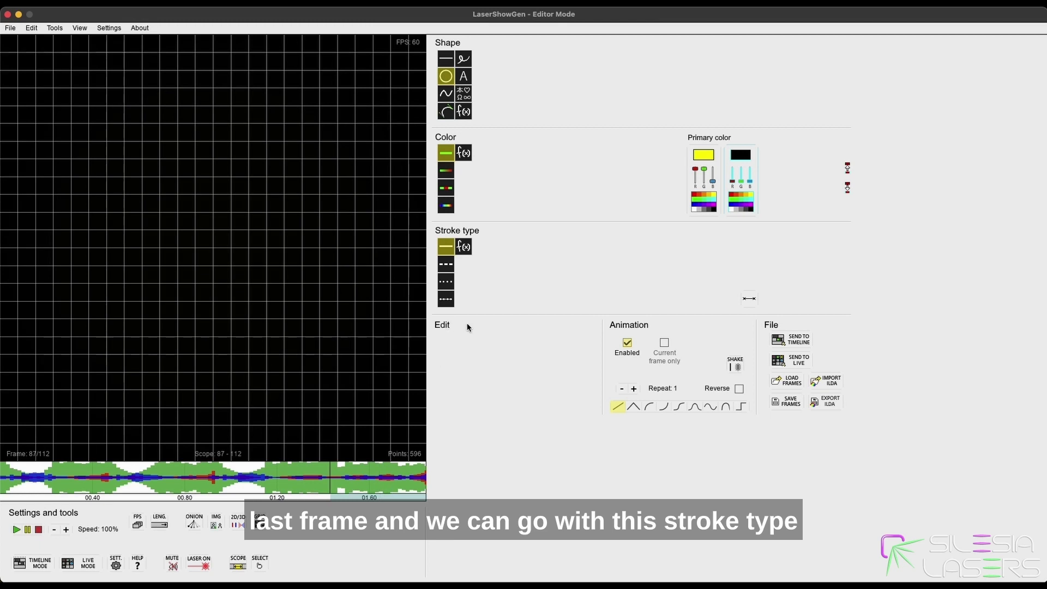
Draw a large centred dashed circle, yellow from start to end, with frequency 4 and offset from 360 to 0 degrees
click(445, 267)
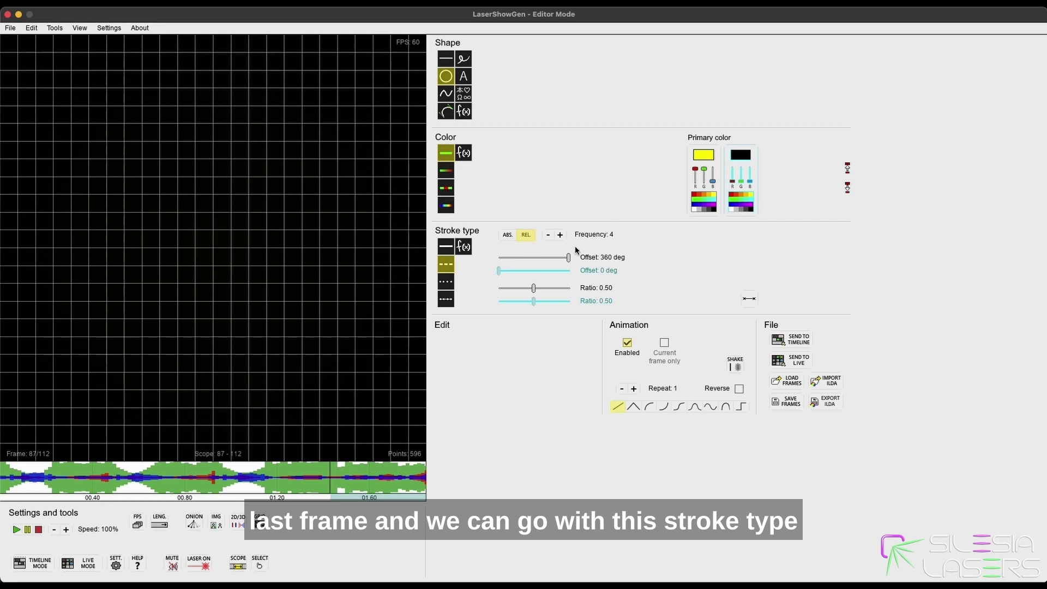
click(751, 195)
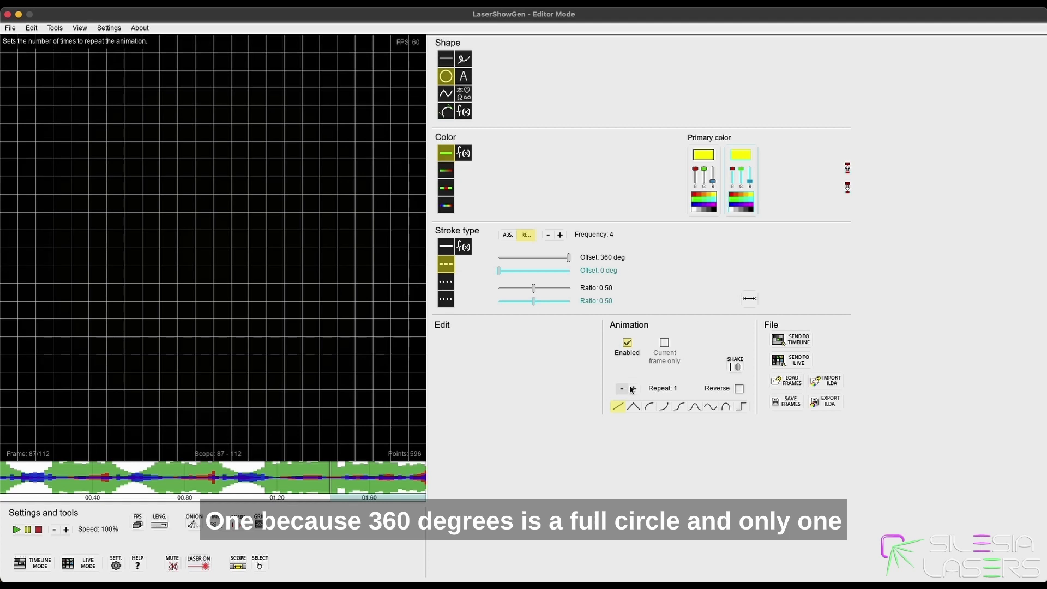
click(657, 397)
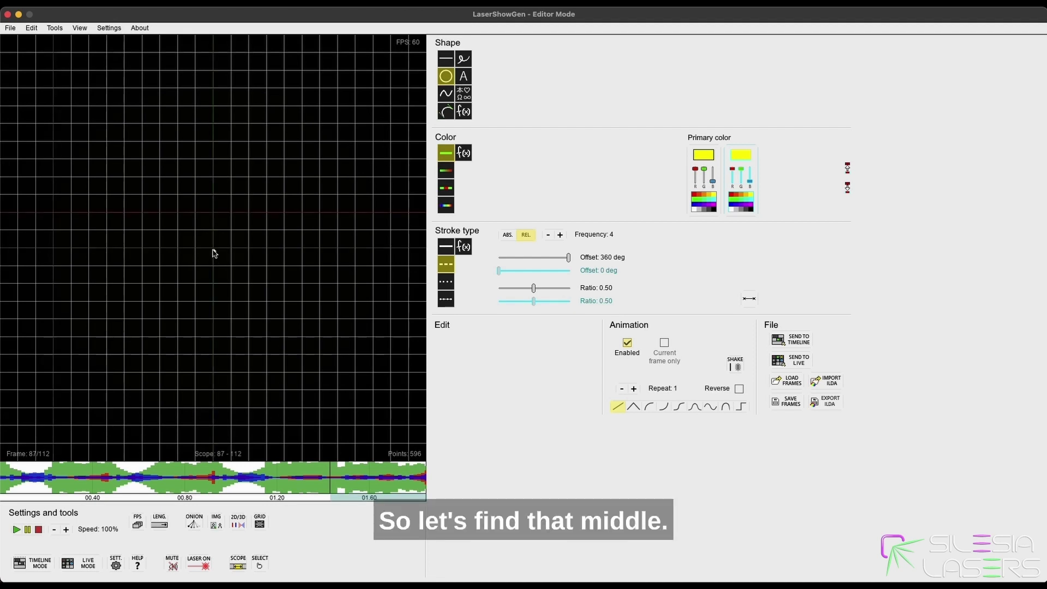
drag(213, 248, 383, 257)
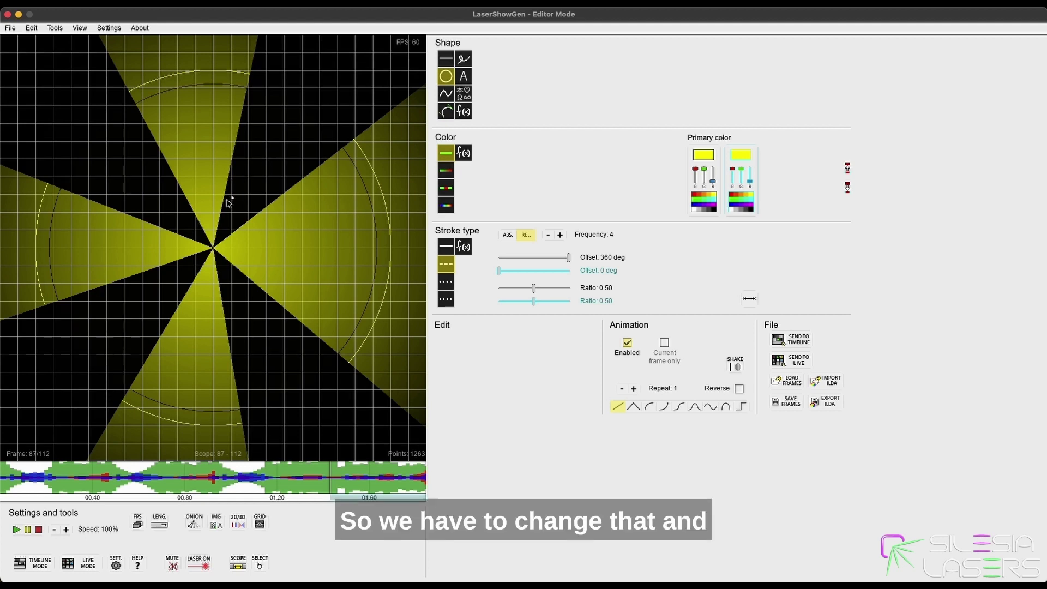
Replace the dashed circle with a large centred one at frequency 4.50, and preview the animation from the beginning
key(Delete)
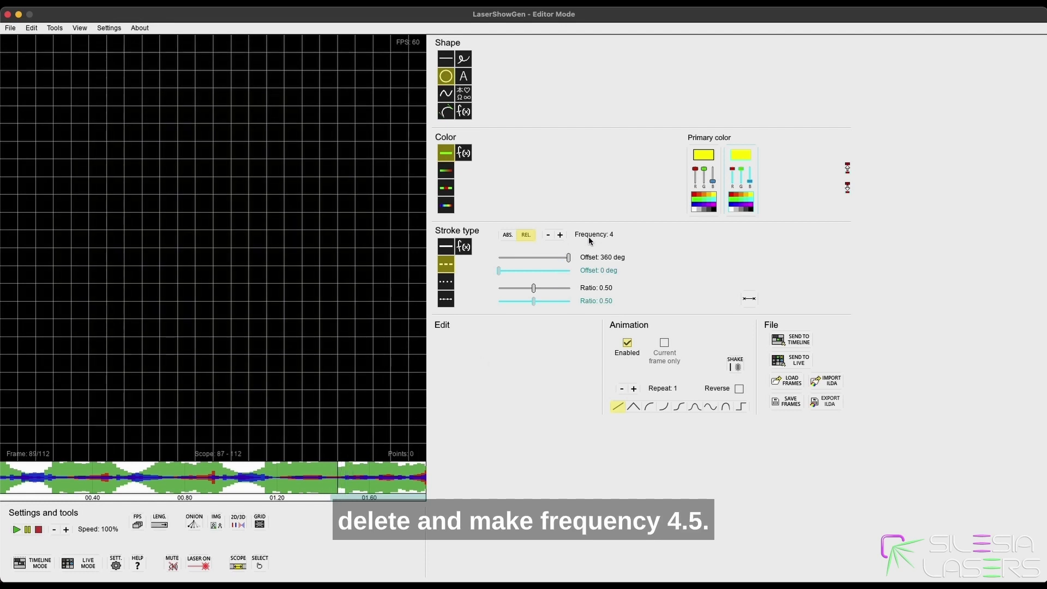
click(563, 236)
drag(215, 249, 378, 254)
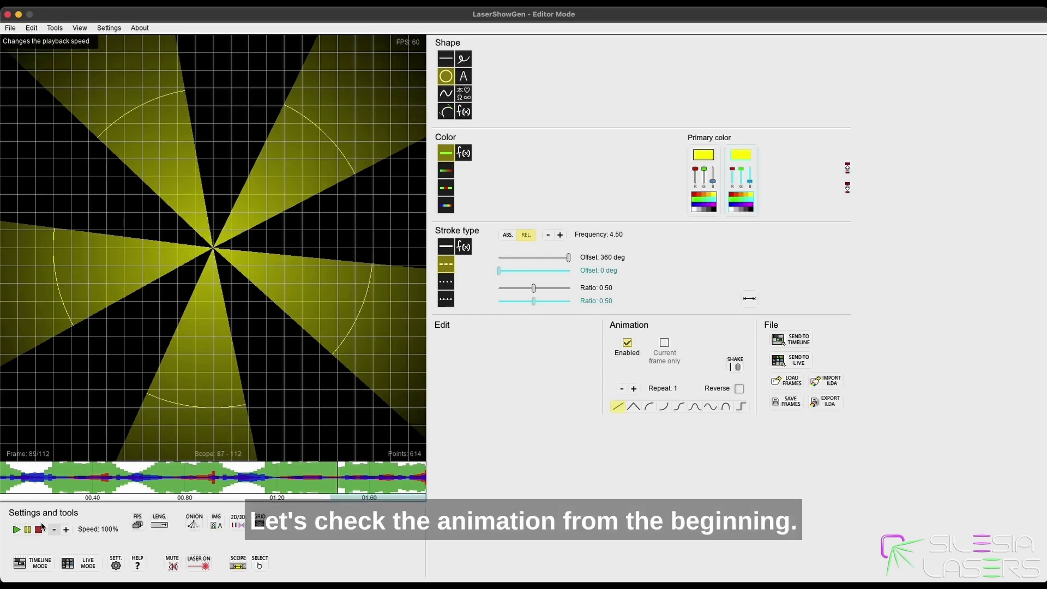
key(space)
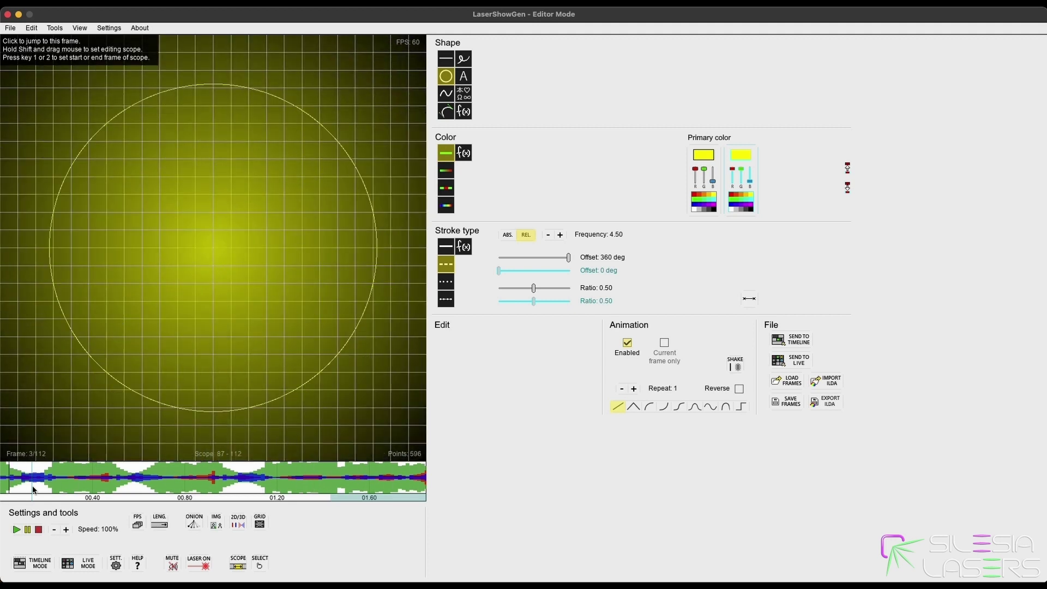
Delete the dashed circle within the scope and redraw it large and centred with the animation repeat set to 3
drag(358, 480, 334, 480)
click(218, 348)
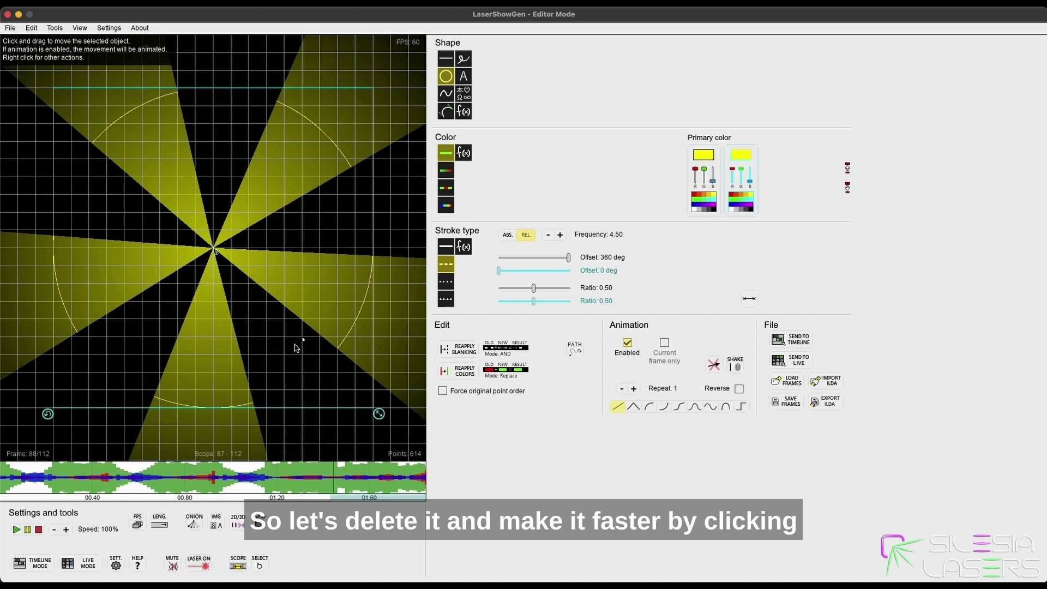
key(Delete)
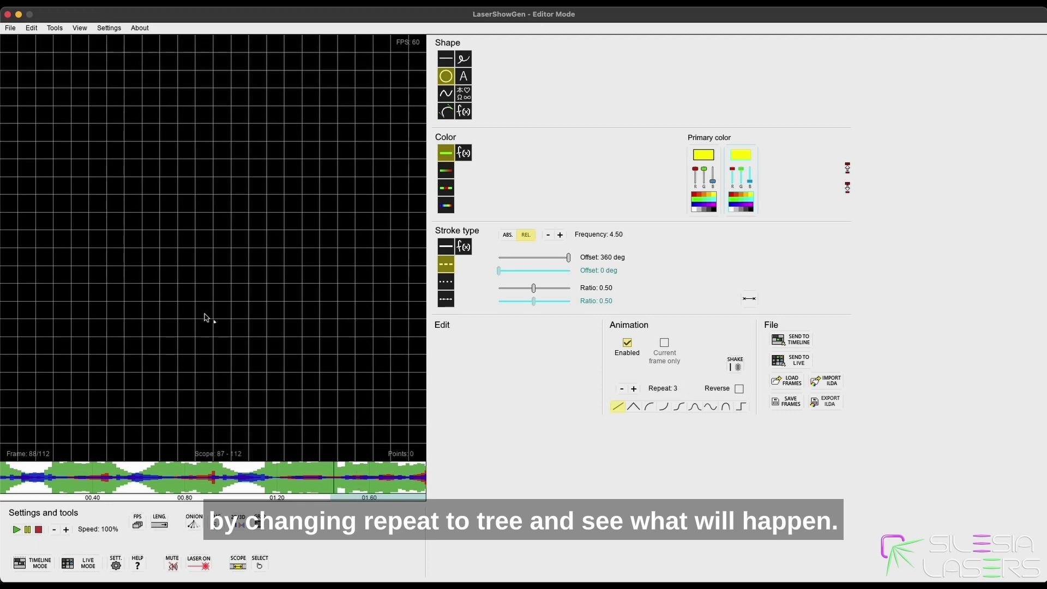
drag(216, 253, 372, 255)
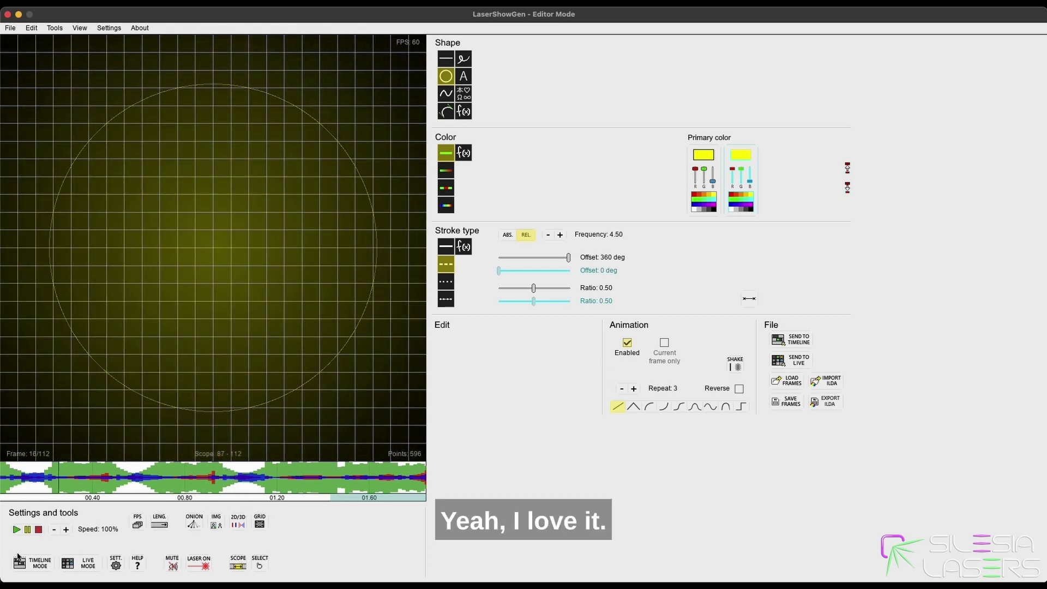
Insert the finished yellow circle animation into the timeline directly after the last clip on Layer 1, and go to its end
click(20, 561)
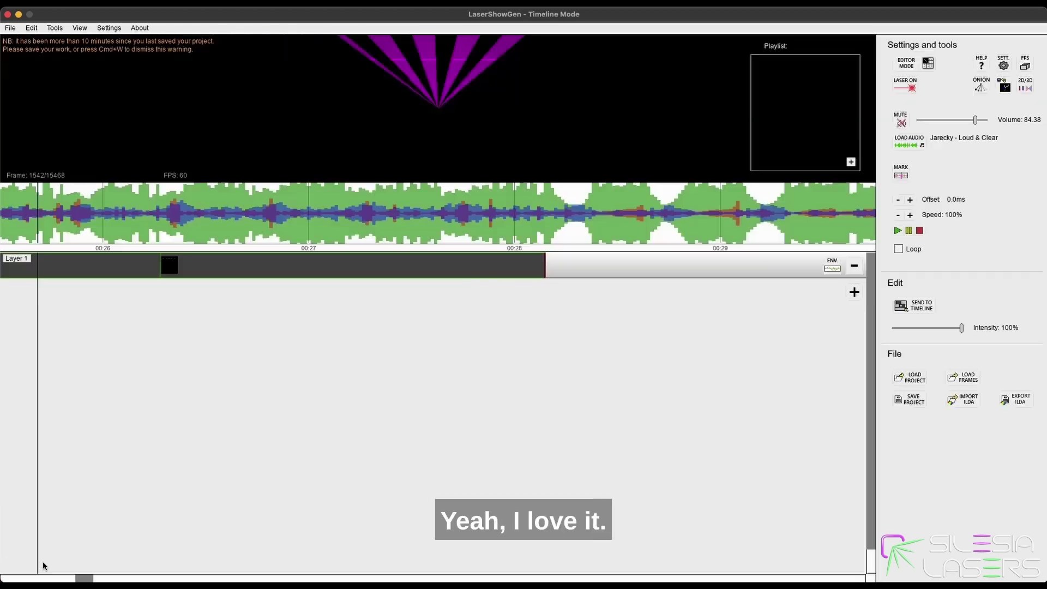
key(i)
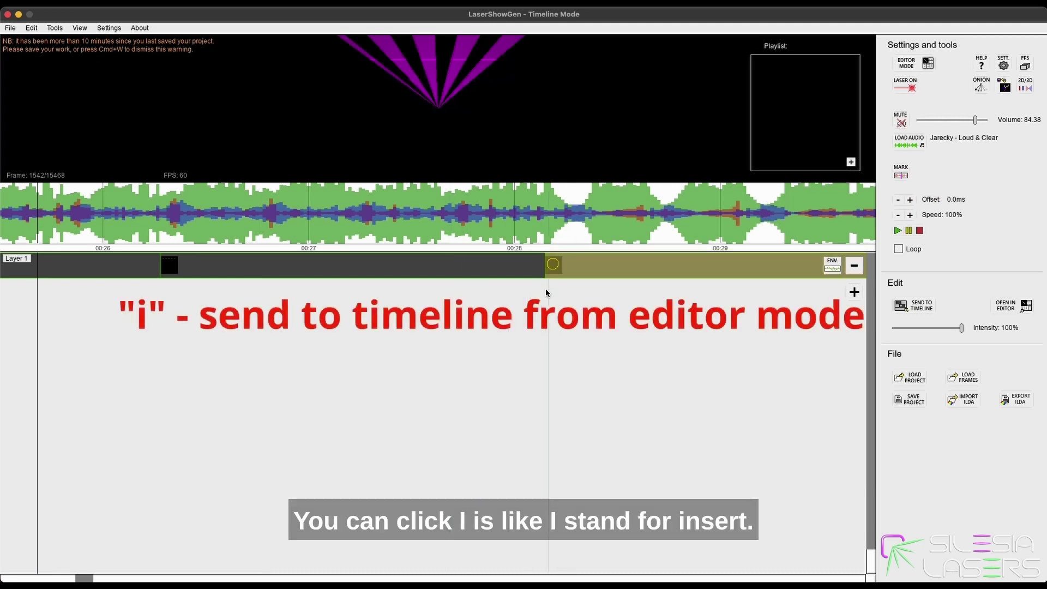
scroll(554, 382, down, 3)
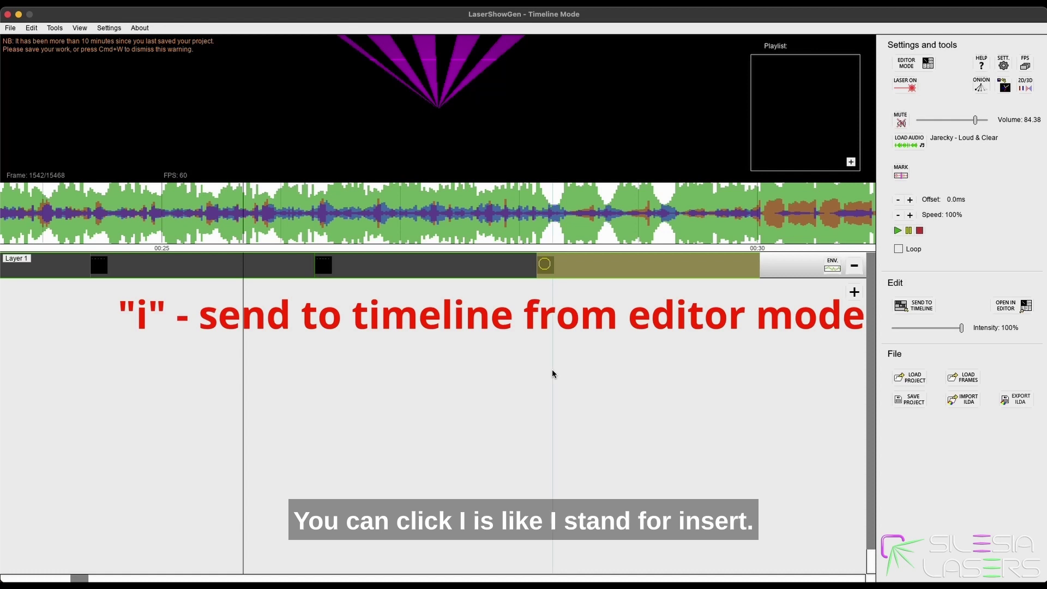
scroll(545, 355, down, 2)
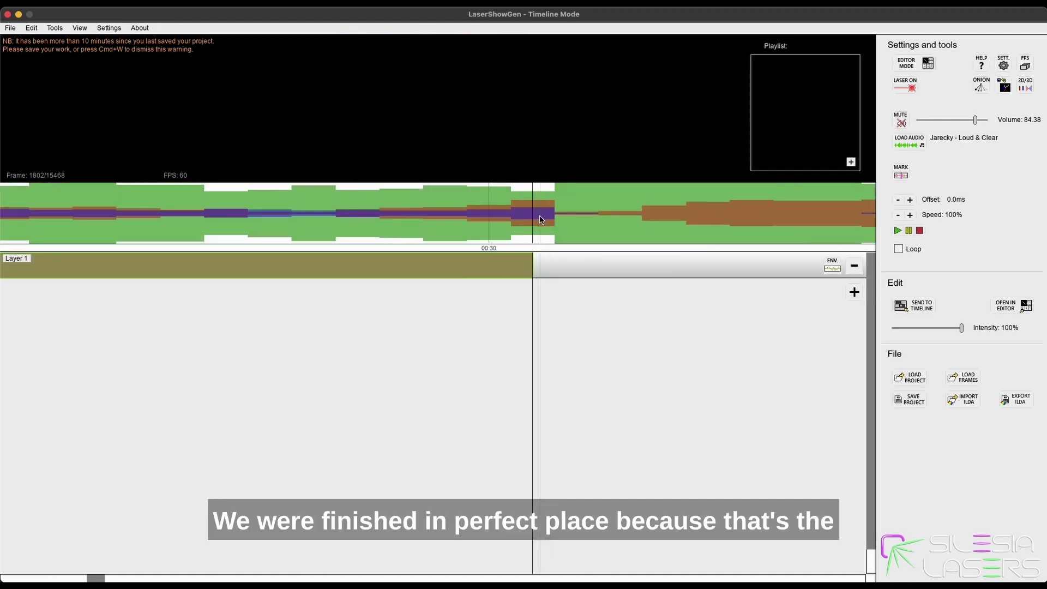
click(534, 267)
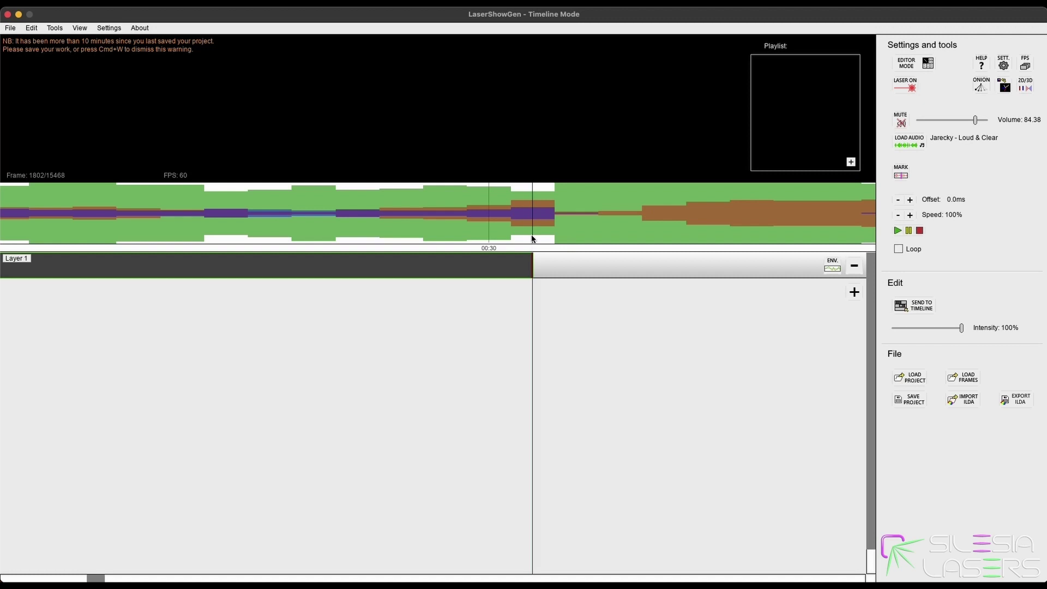
Play the full buildup on the timeline from just before the first clip
scroll(544, 232, up, 5)
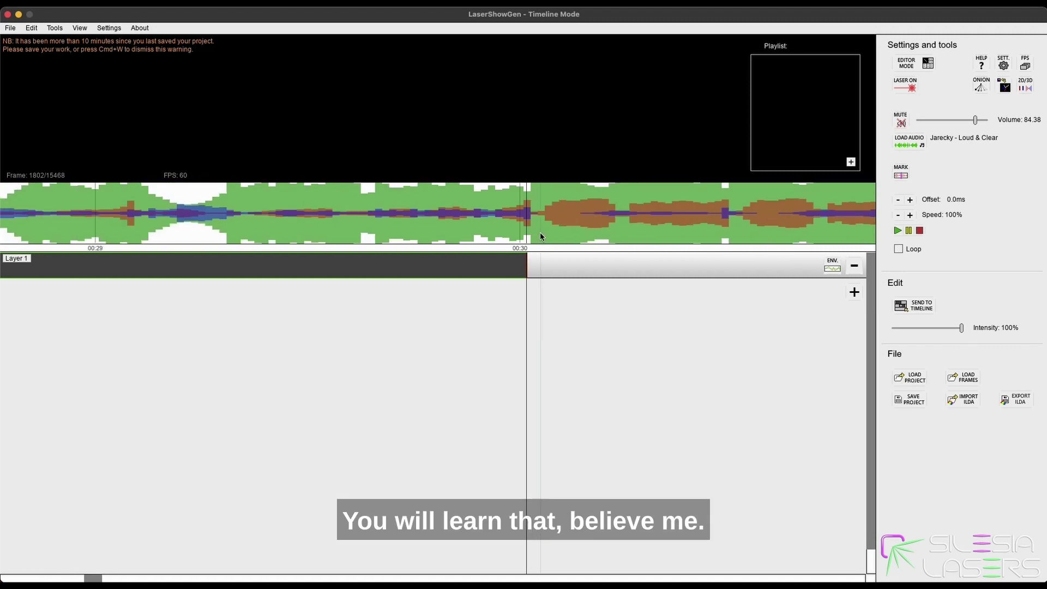
scroll(515, 240, down, 8)
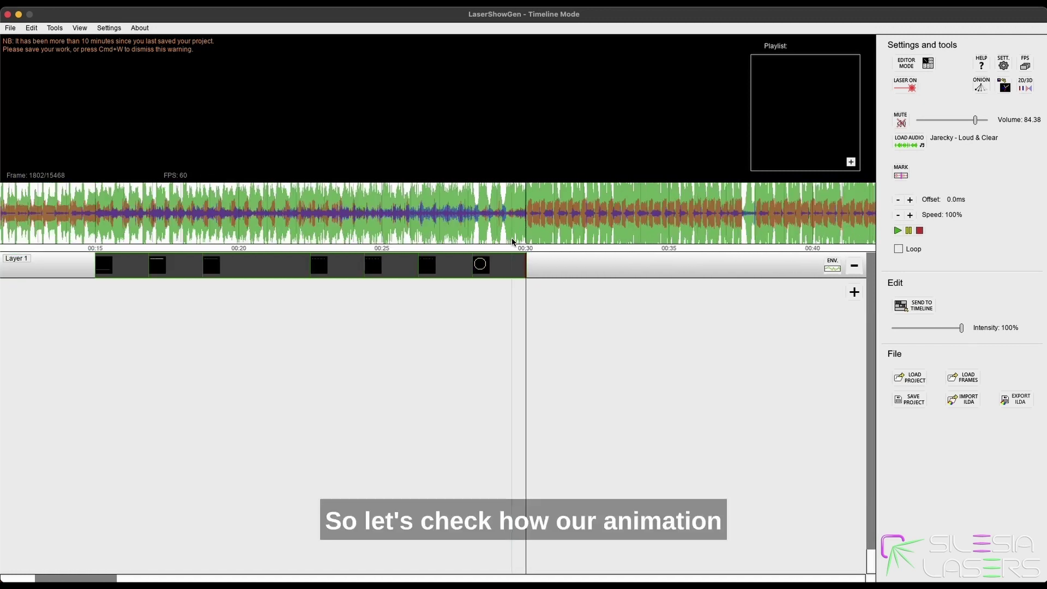
scroll(320, 277, down, 2)
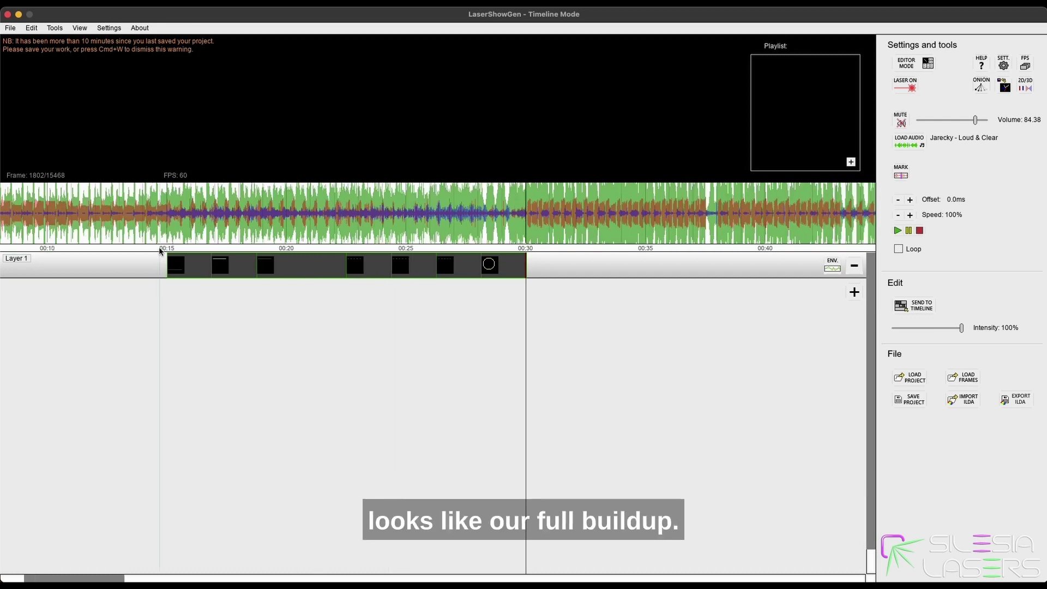
drag(162, 232, 153, 231)
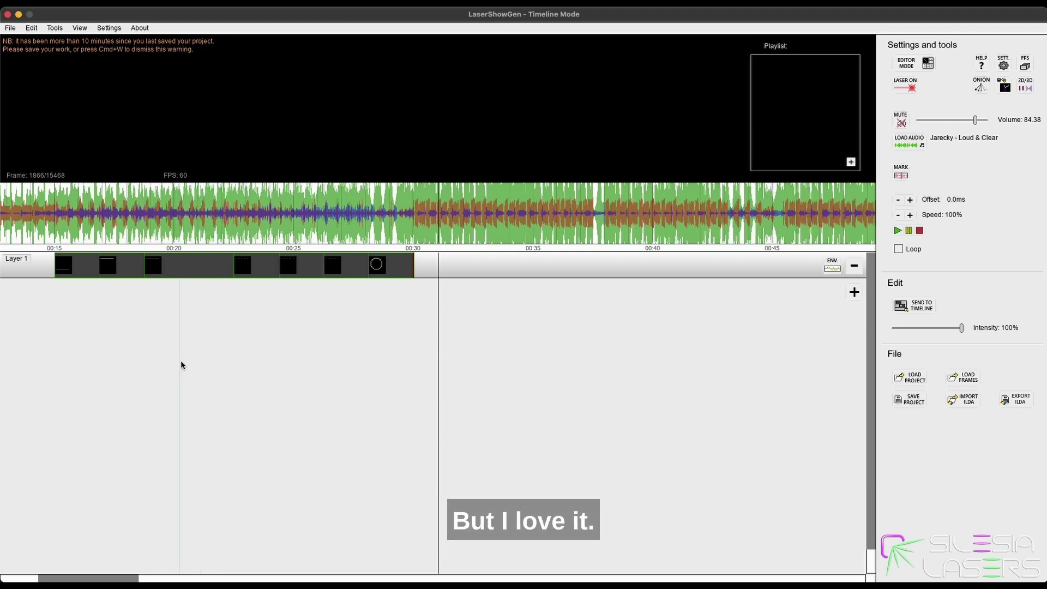
Turn the laser output on and play the buildup from shortly before the first clip as a live projection
scroll(182, 366, down, 3)
click(180, 349)
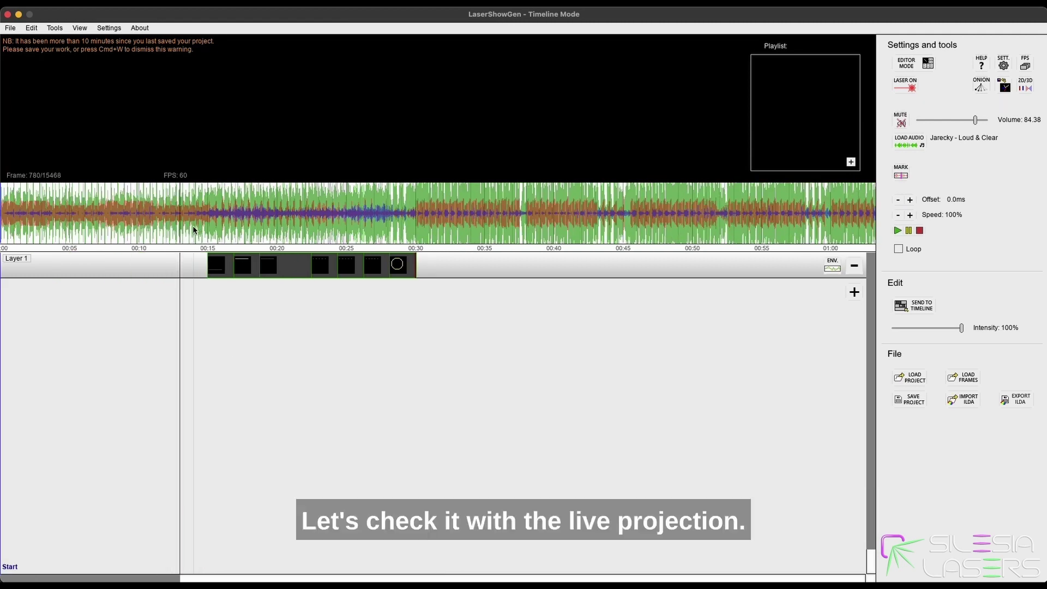
click(168, 228)
click(154, 226)
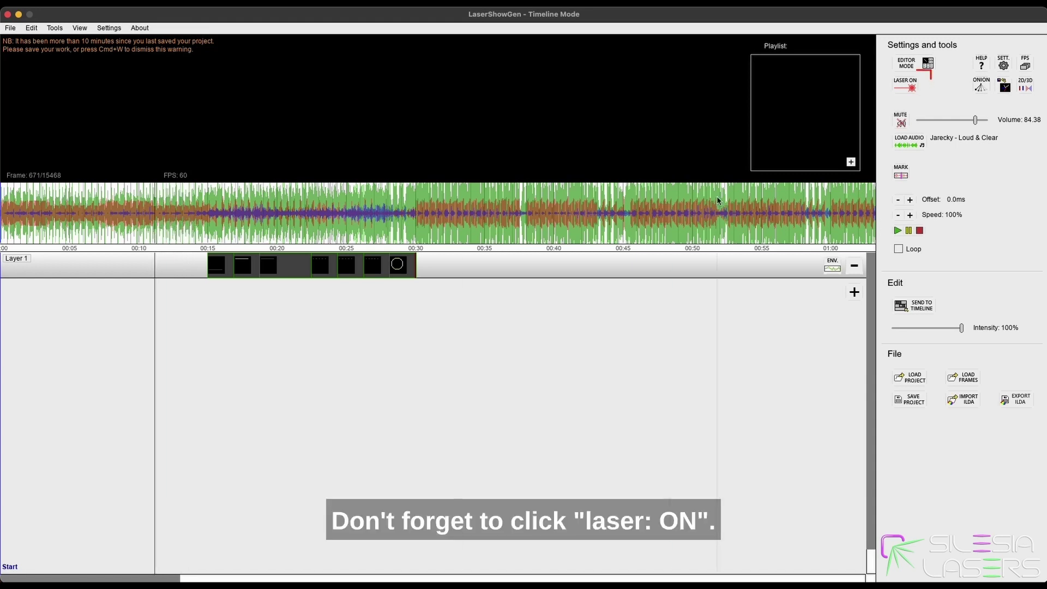
click(906, 86)
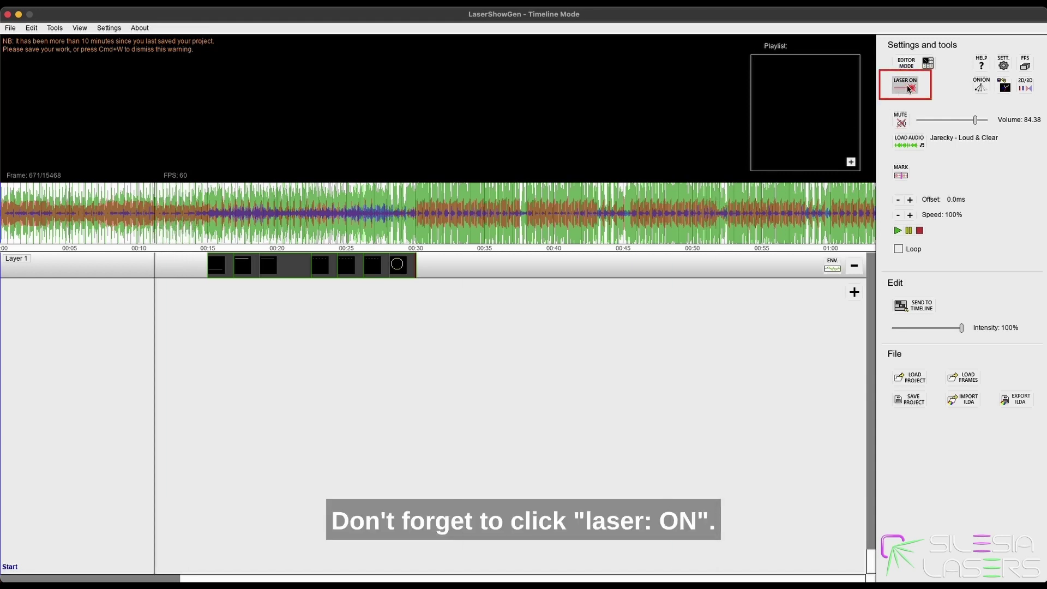
click(191, 229)
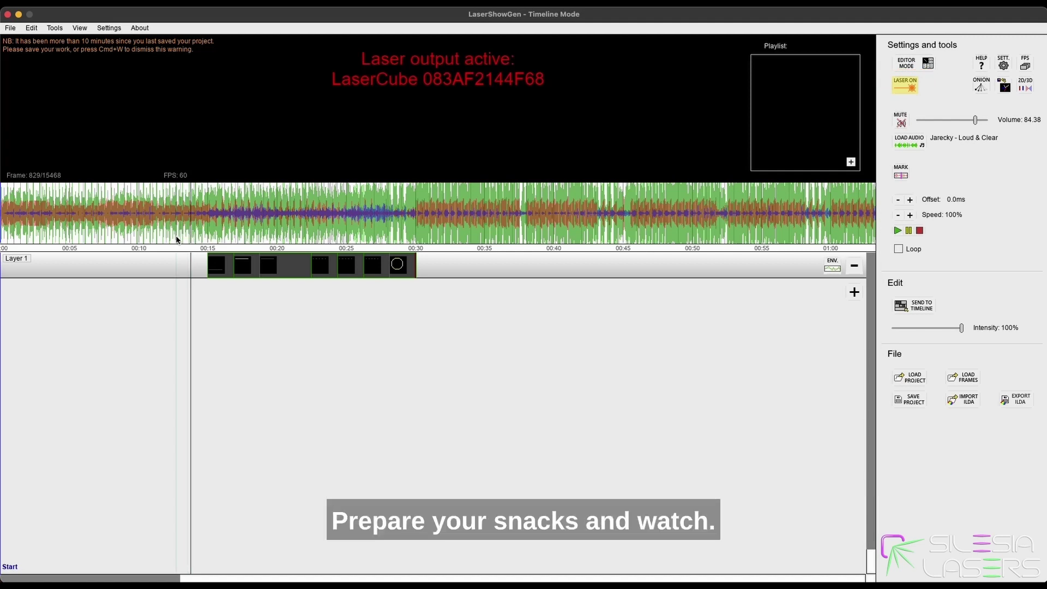
key(space)
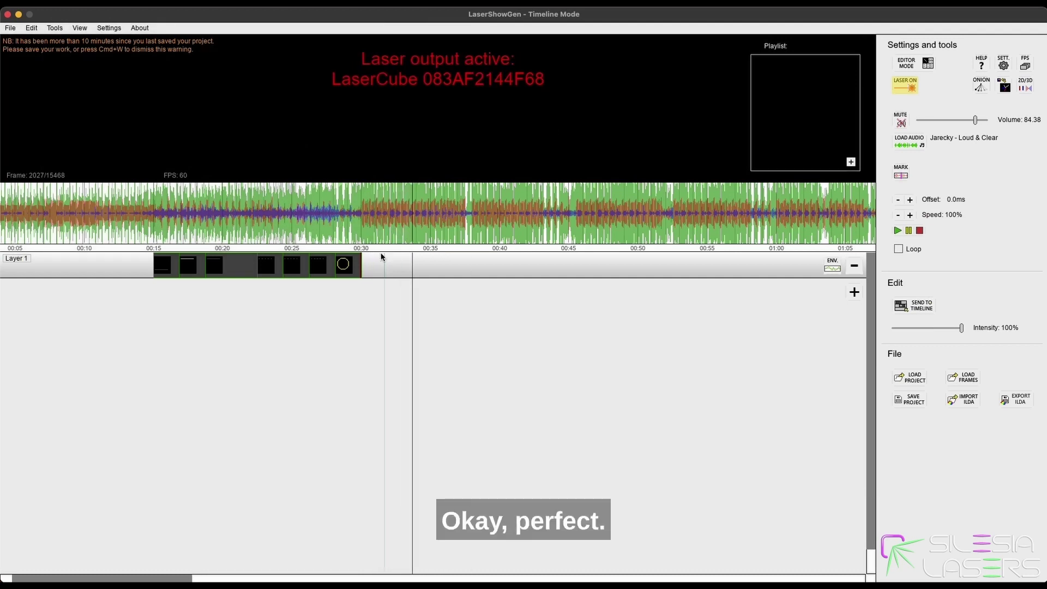
Place the playhead at the start of the drop, just after the last clip, and select the yellow circle clip
click(407, 213)
scroll(380, 242, up, 5)
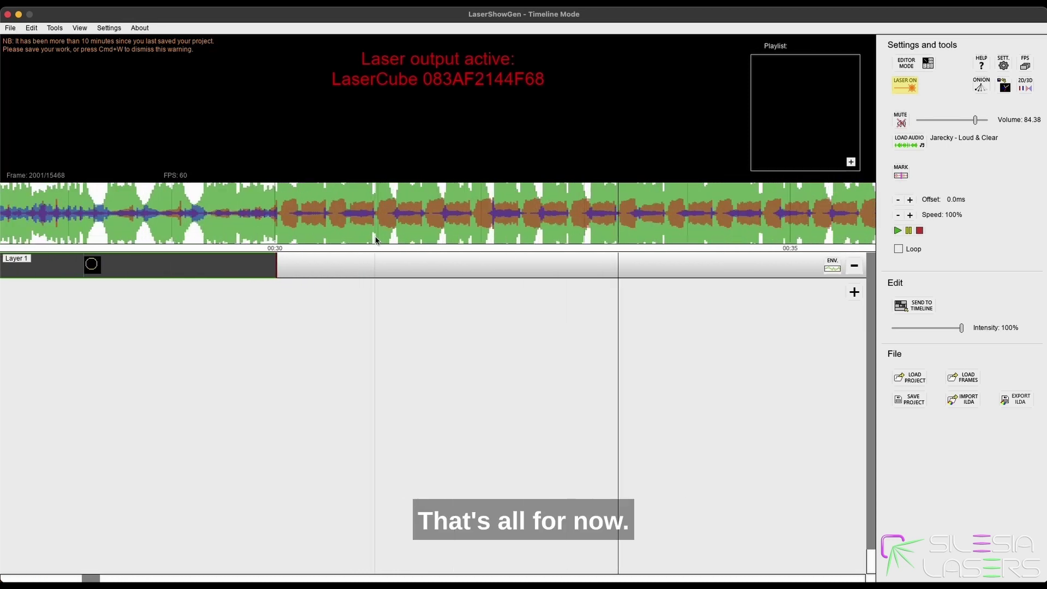
click(289, 220)
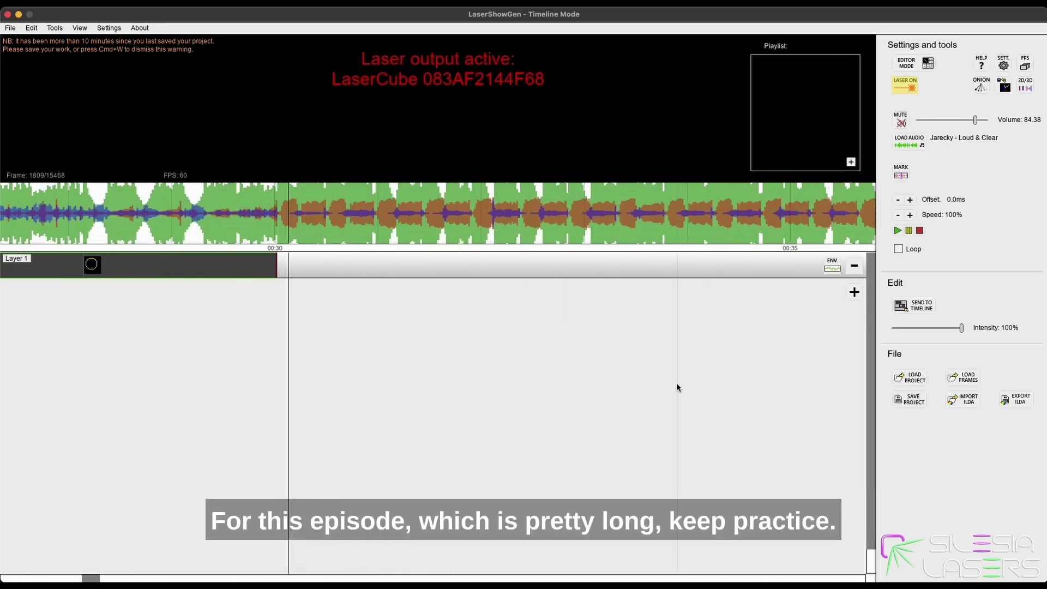
scroll(227, 362, down, 5)
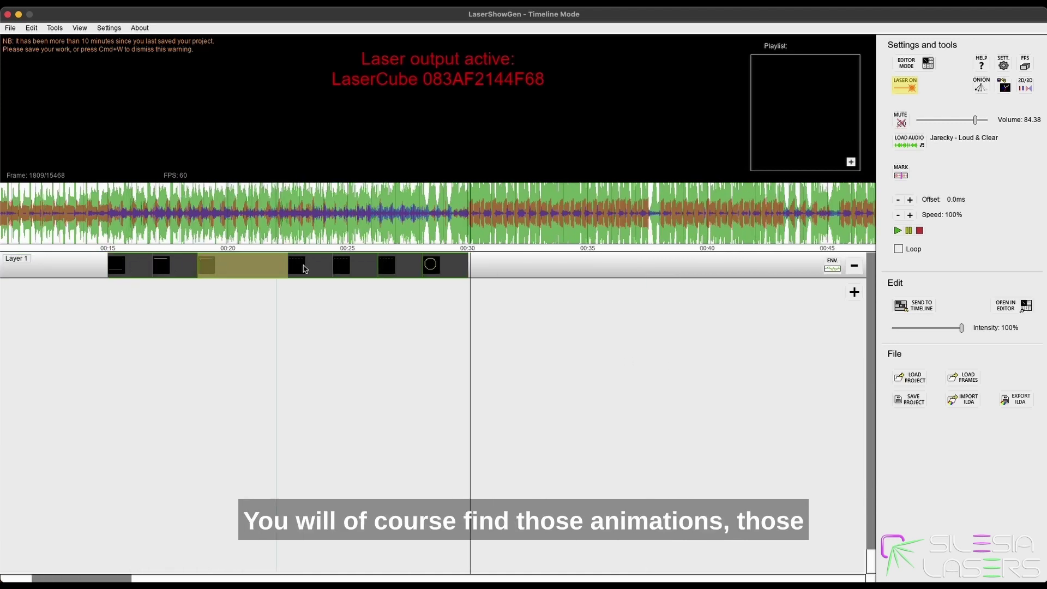
click(418, 268)
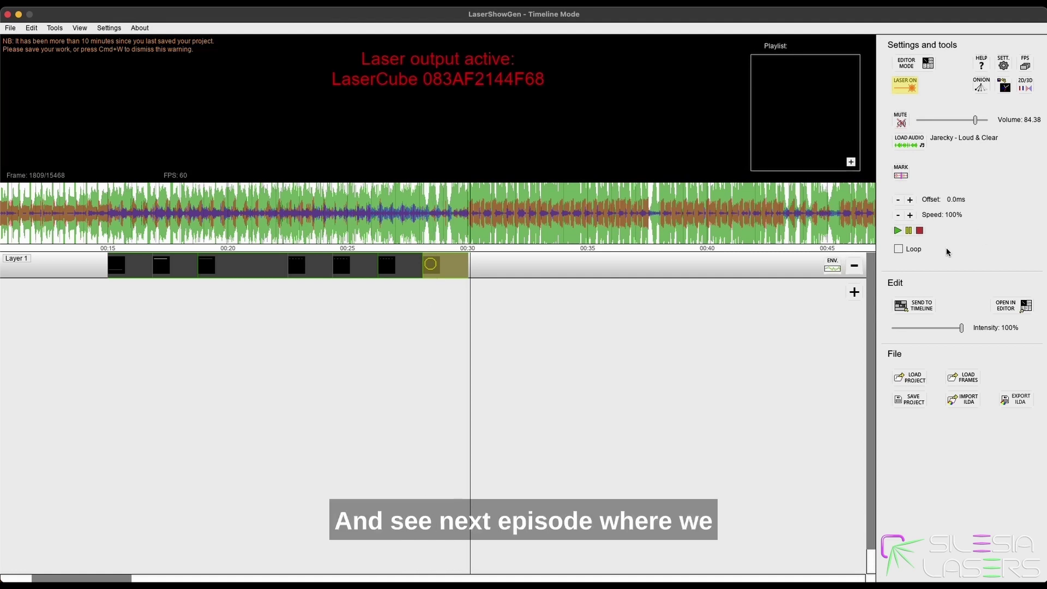
scroll(498, 327, down, 3)
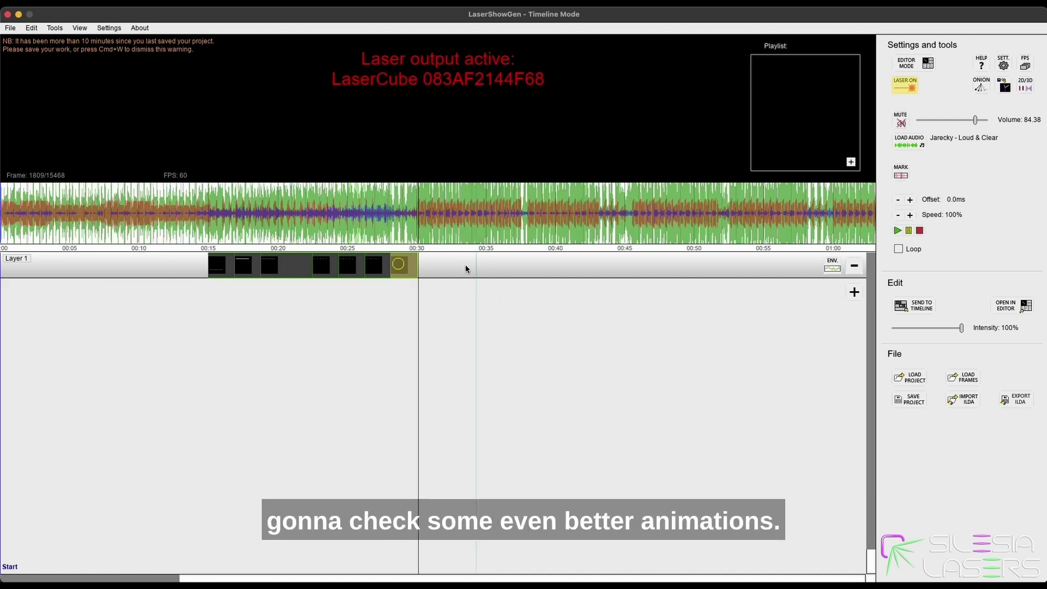
scroll(423, 267, up, 3)
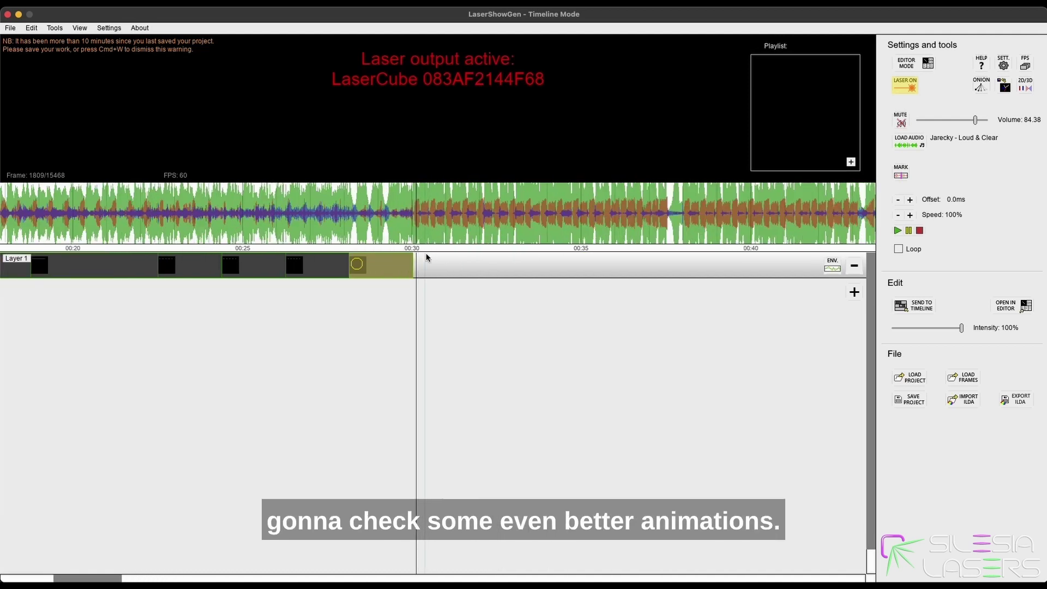
scroll(427, 259, up, 2)
scroll(410, 262, up, 2)
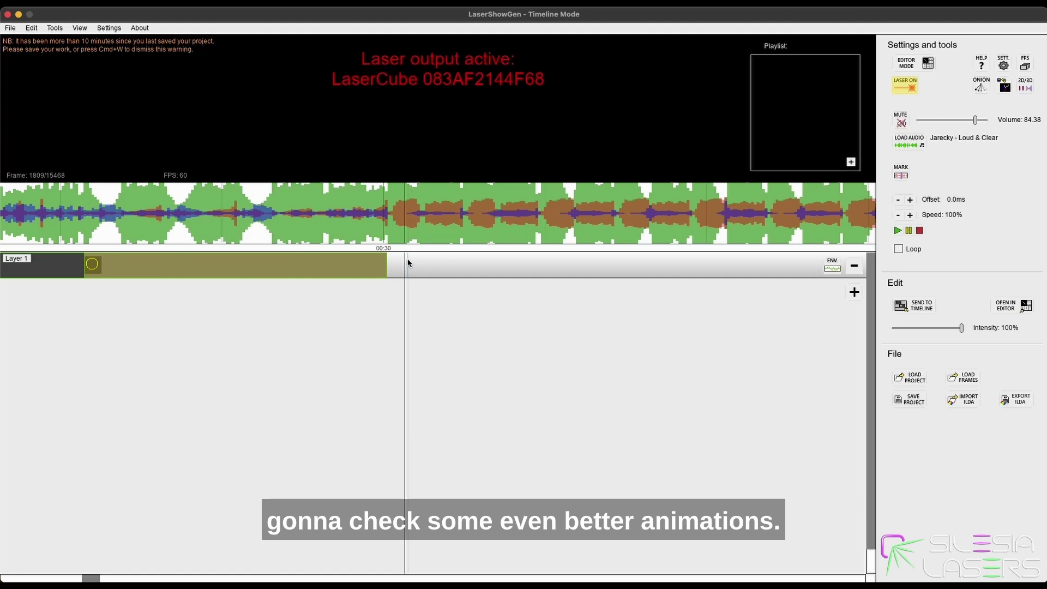